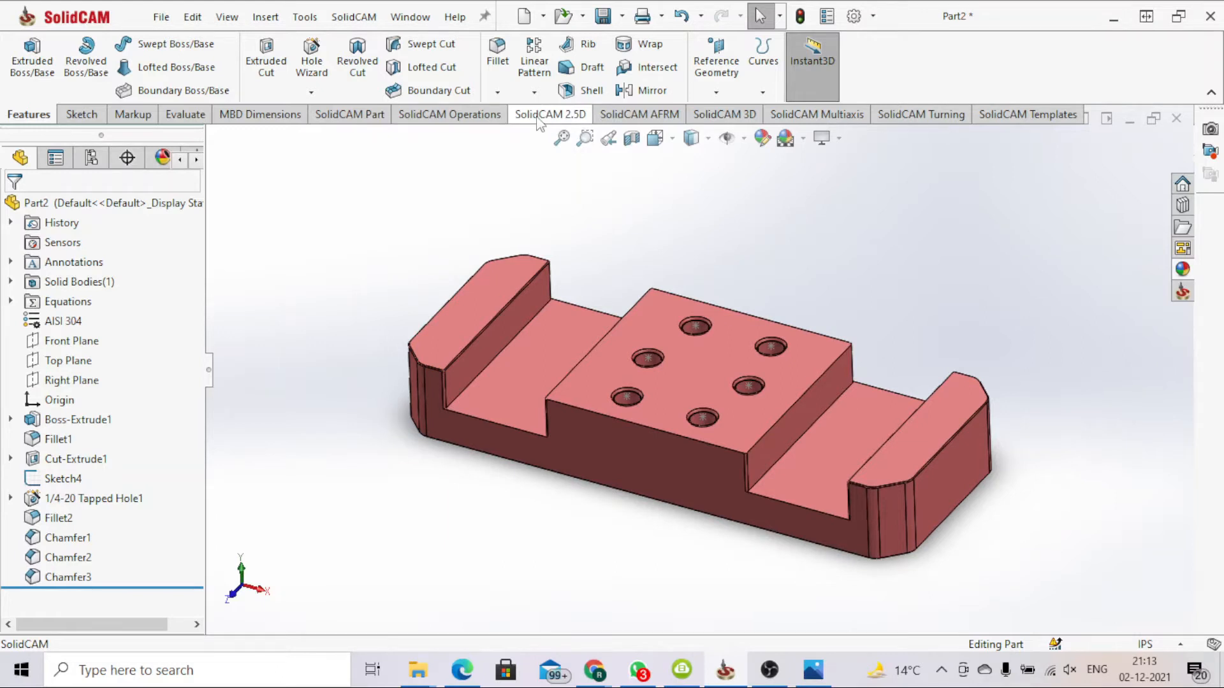
Start a new milling CAM-Part and save the model as VMS PROJECT-2 in the SOLIDCAM folder.
click(538, 118)
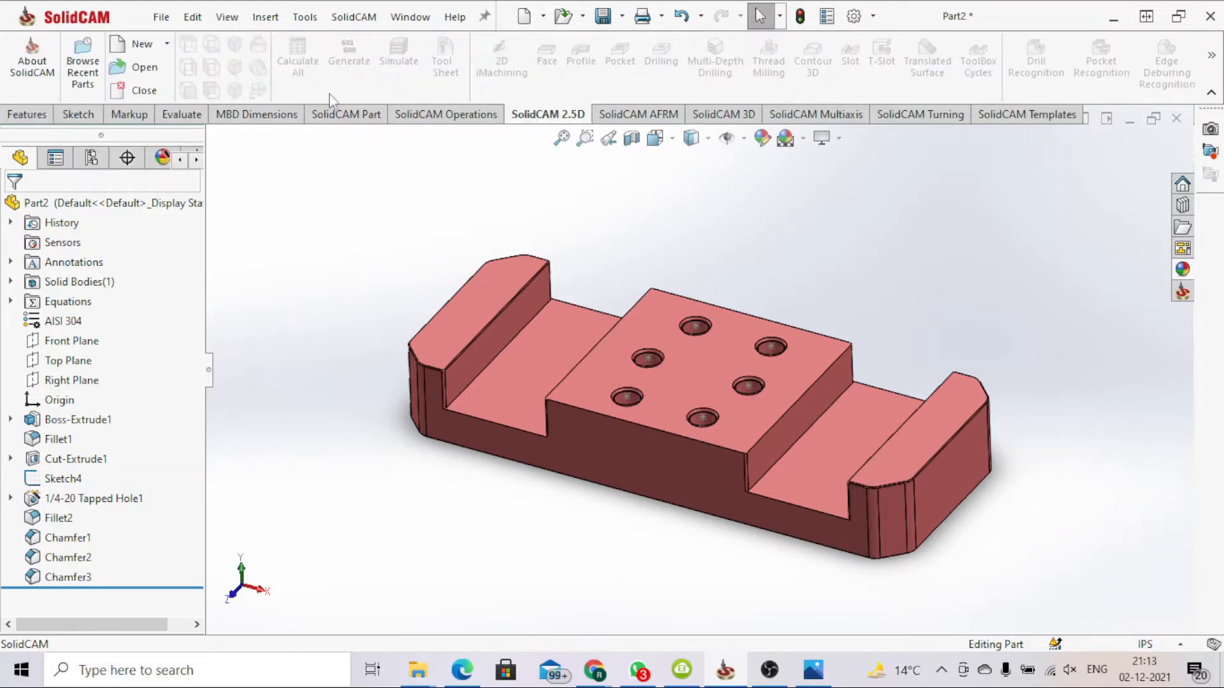
click(442, 367)
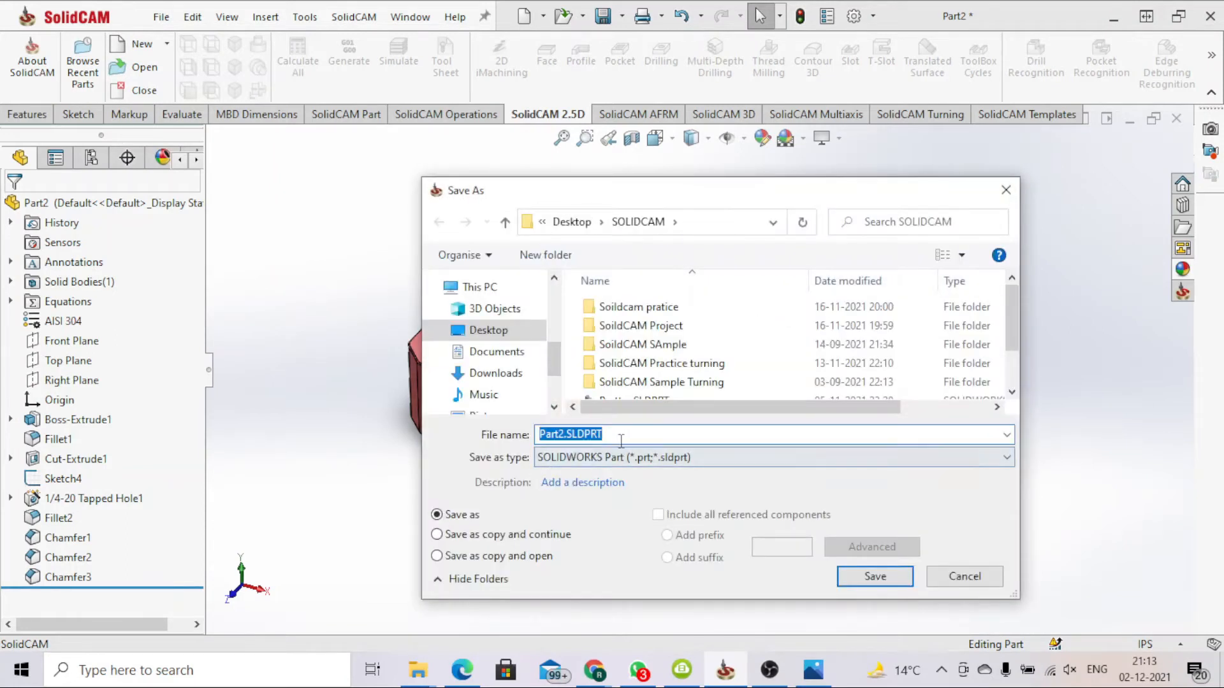
text(V)
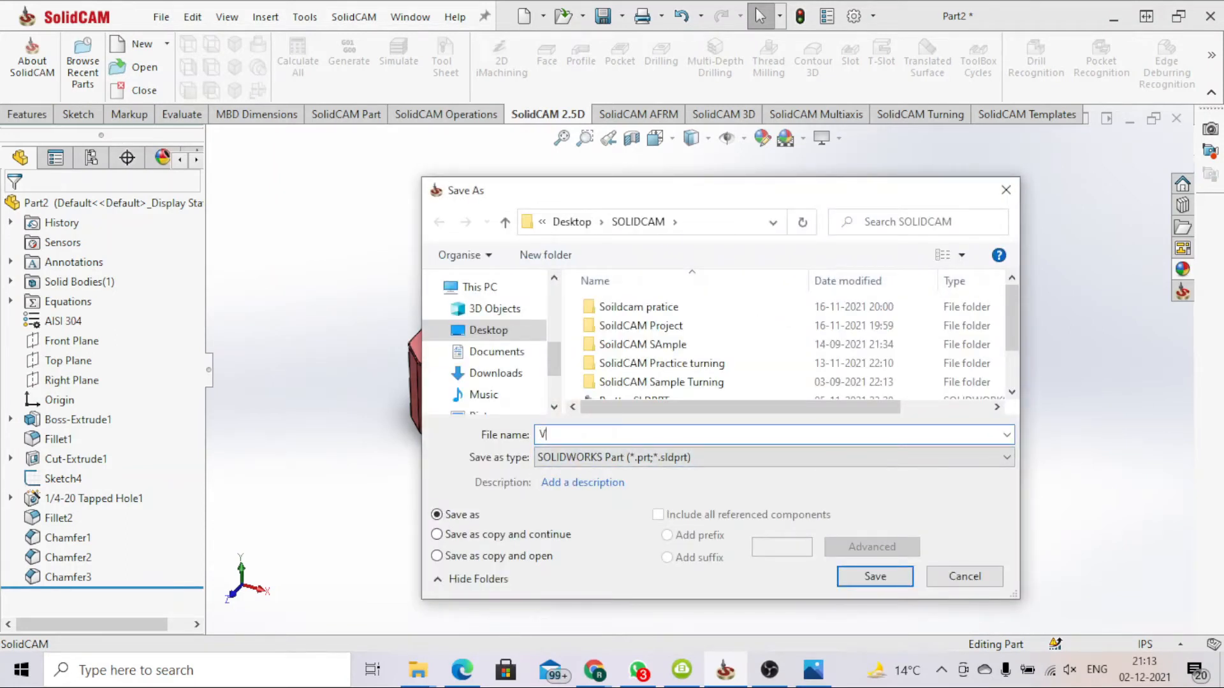
text(MS p)
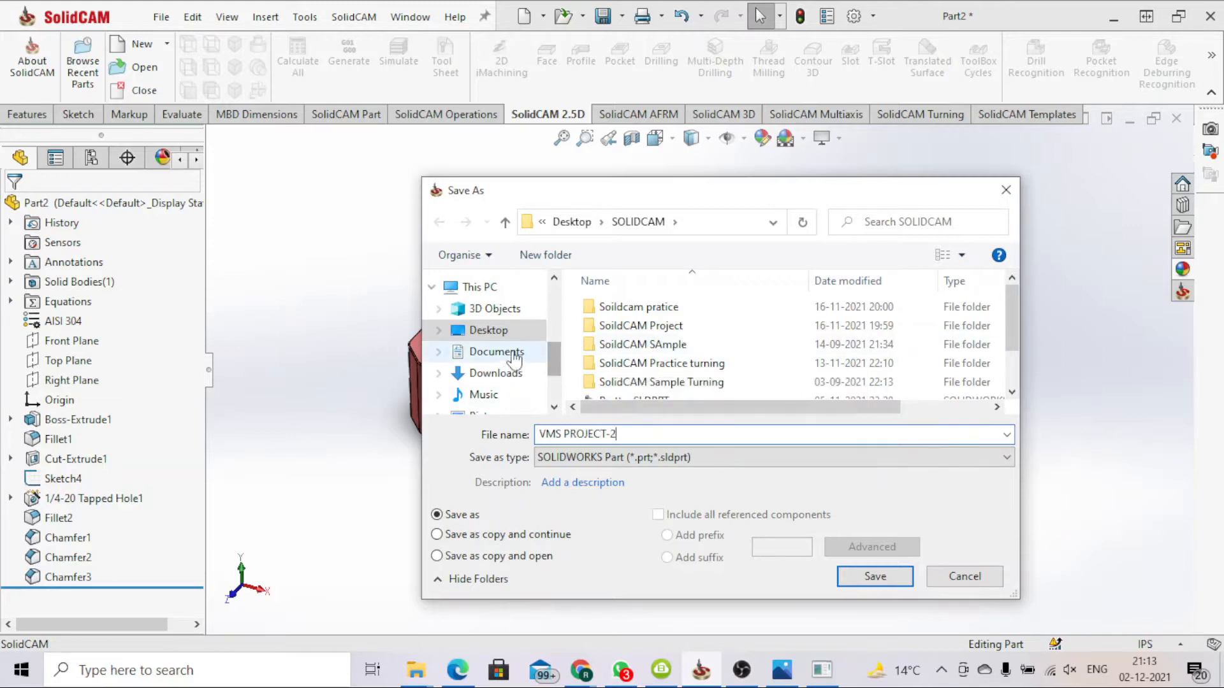
click(882, 582)
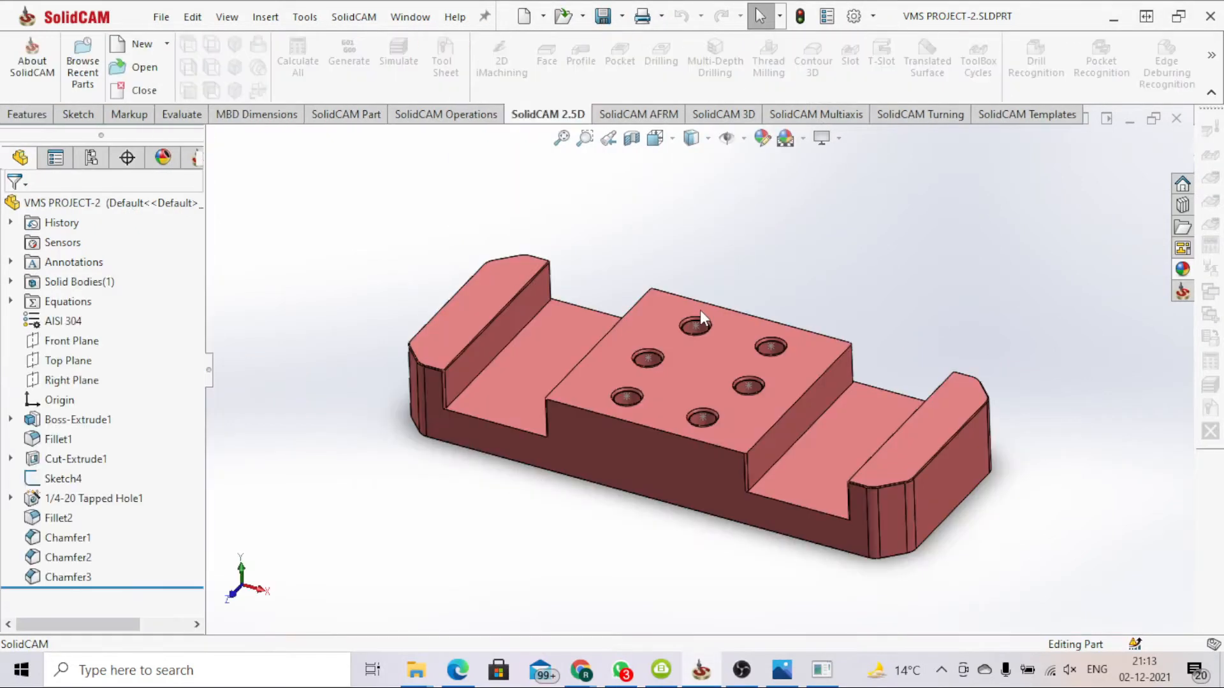
Create the milling CAM-Part as Internal, inside the SolidWorks part, with the name VMS PROJECT-2_Milling.
scroll(670, 371, down, 8)
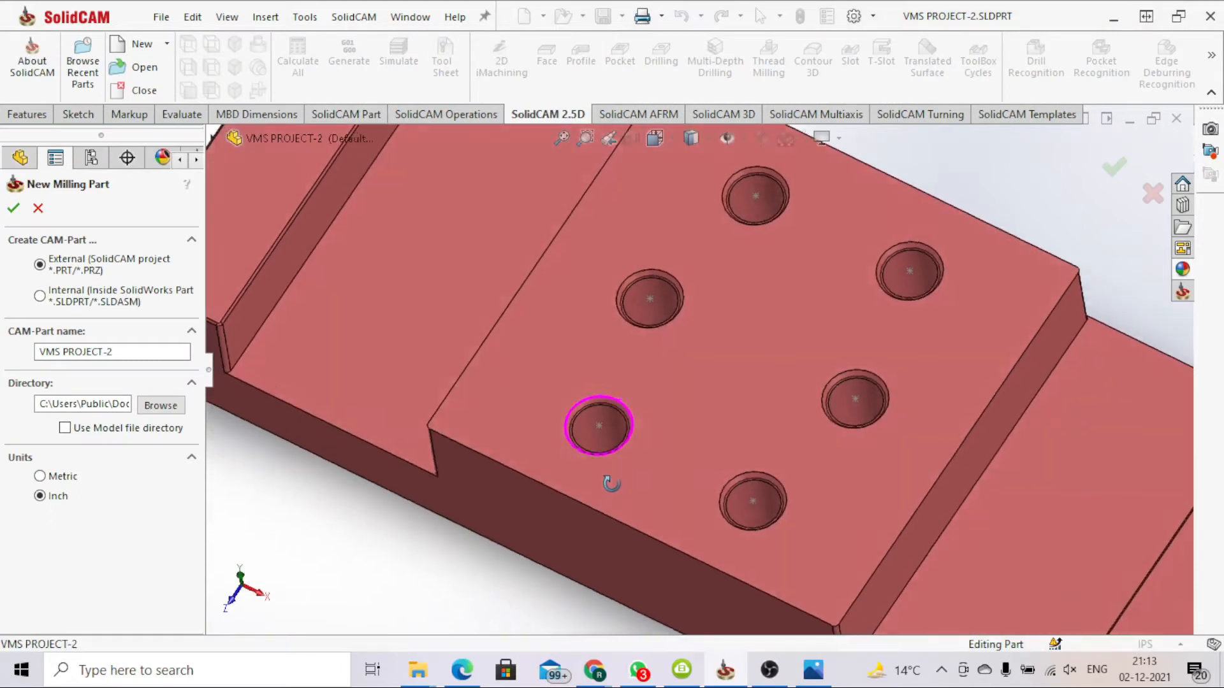
scroll(665, 480, up, 8)
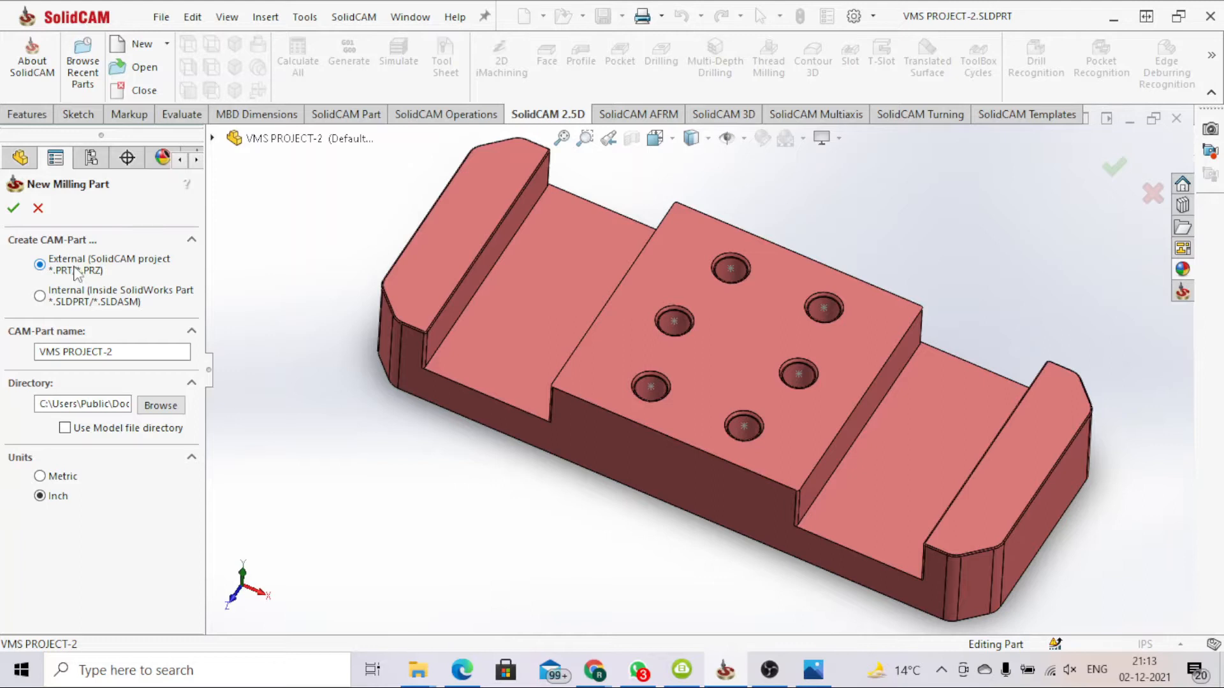
click(63, 300)
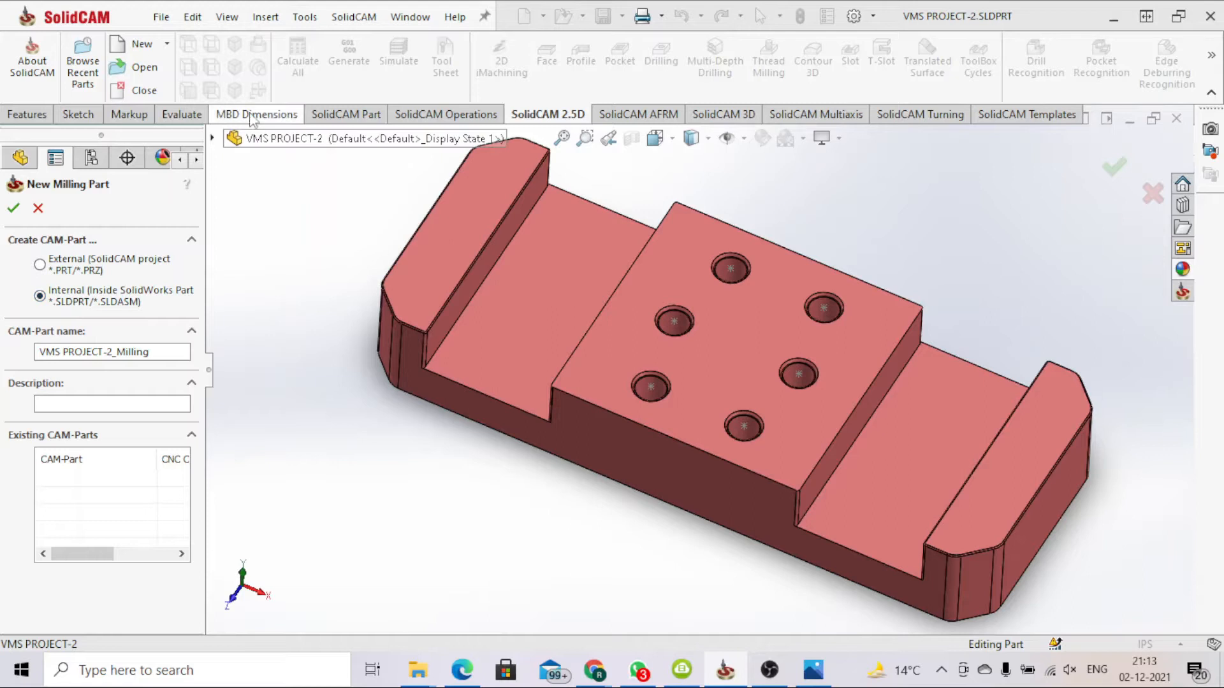
click(213, 137)
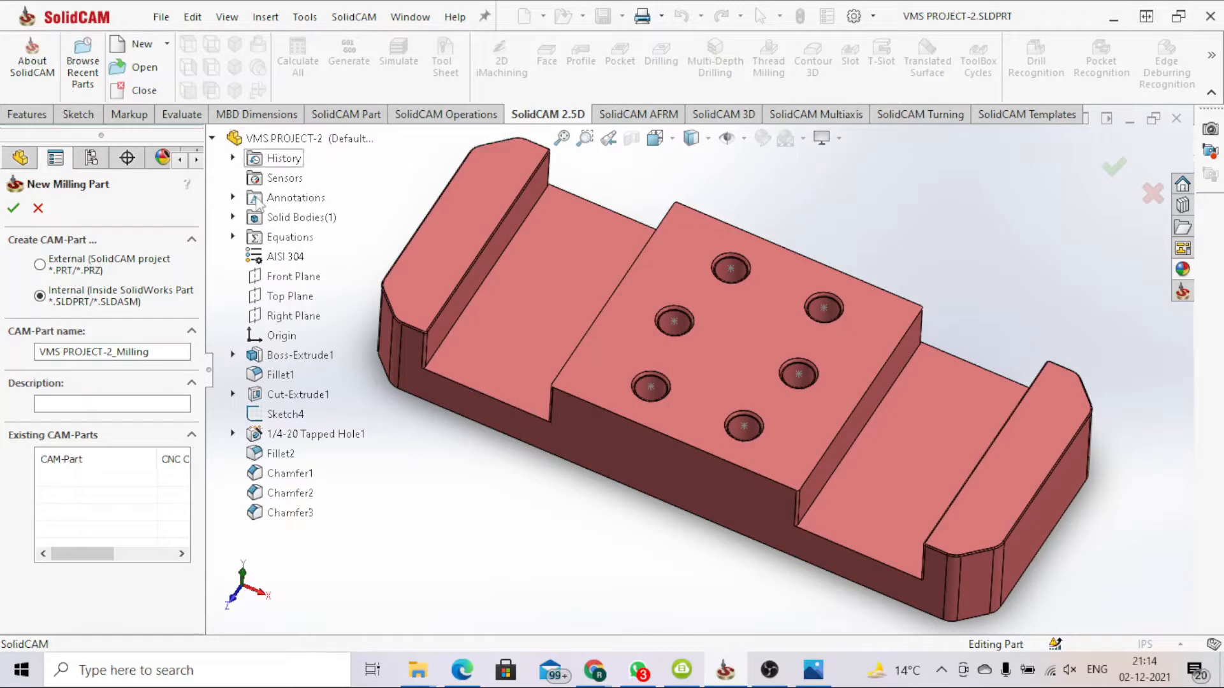
click(40, 264)
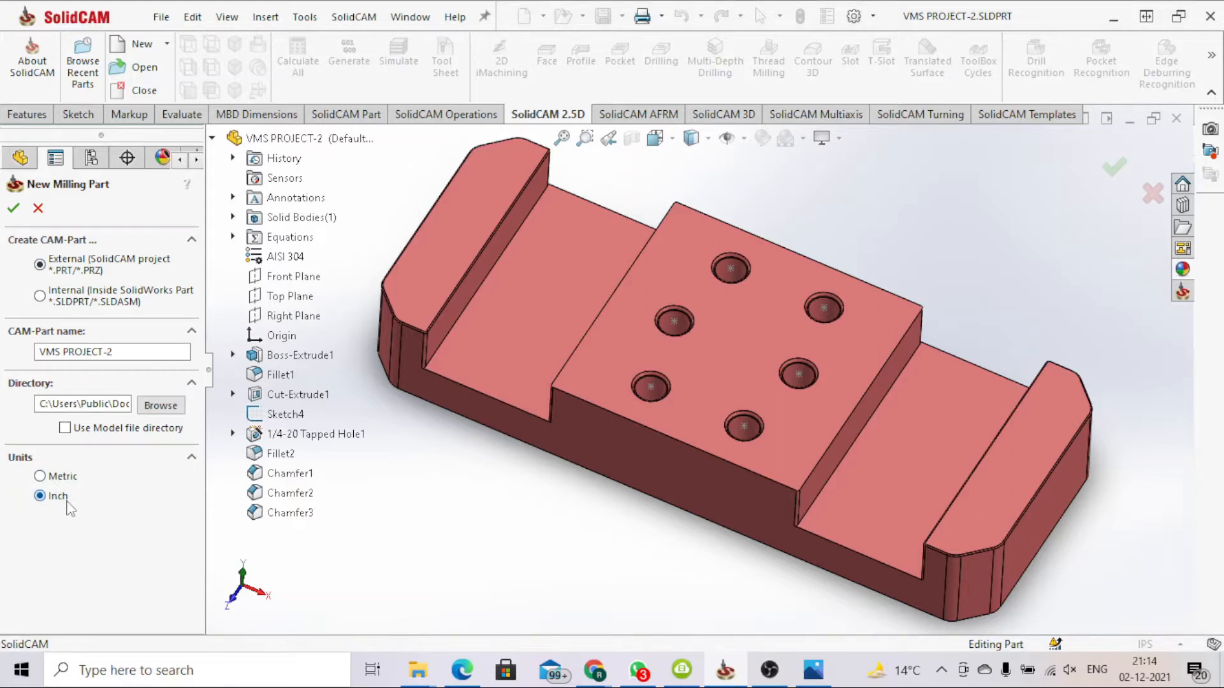
click(39, 296)
click(14, 208)
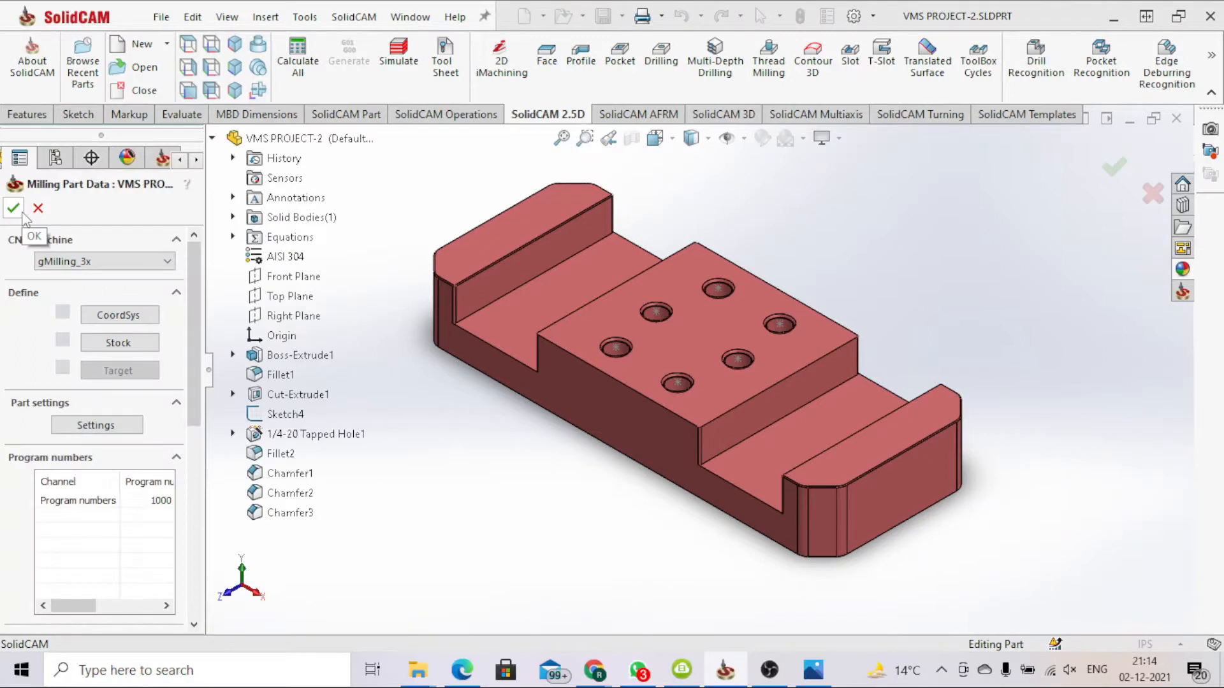
Keep gMilling_3x as the CNC machine and define machine coordinate system 1 from a top face, with its origin at the top center of the model box.
click(139, 262)
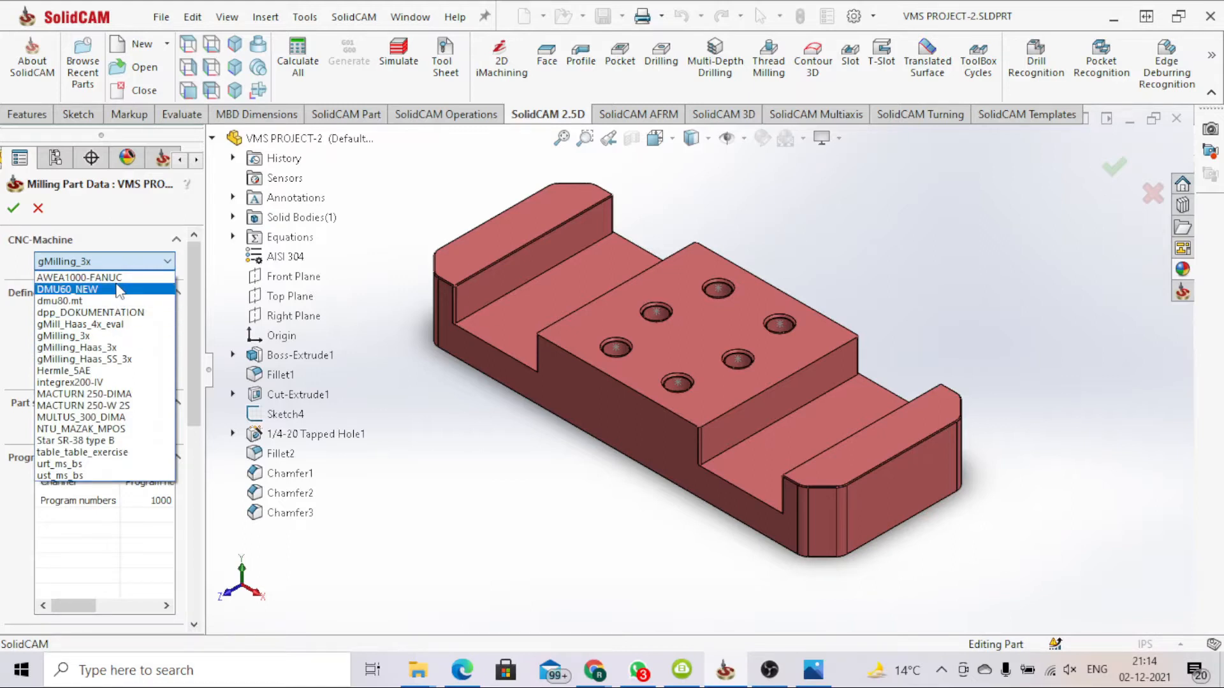
click(113, 248)
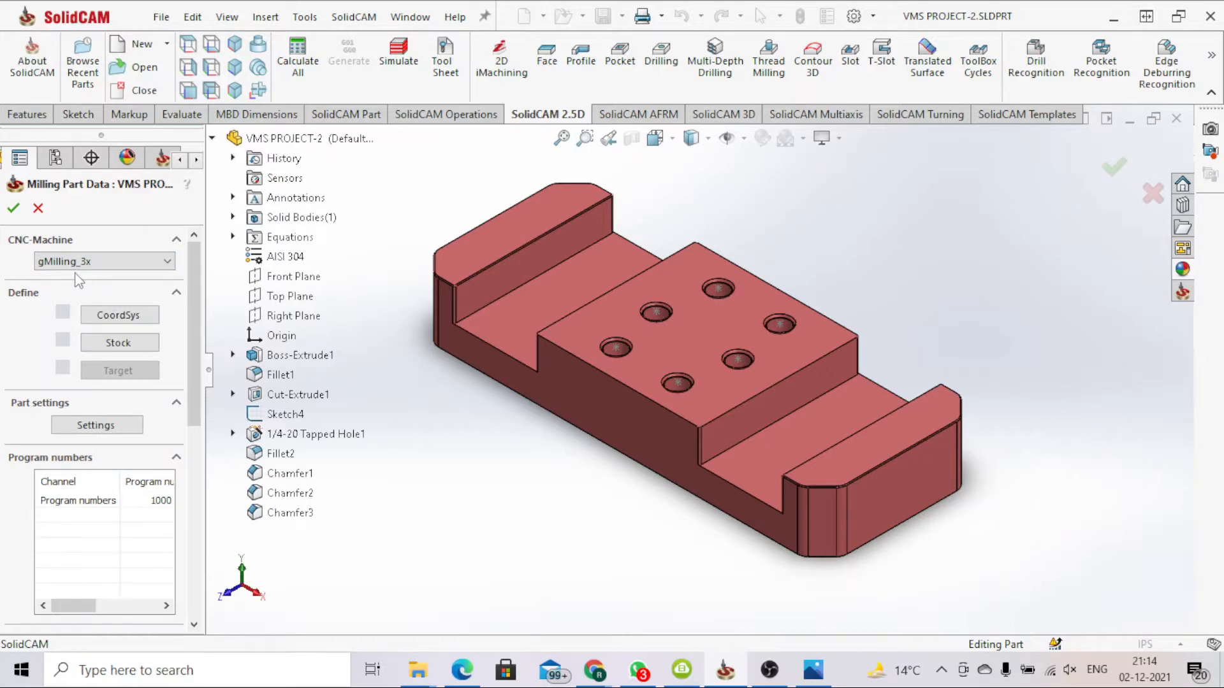
click(103, 316)
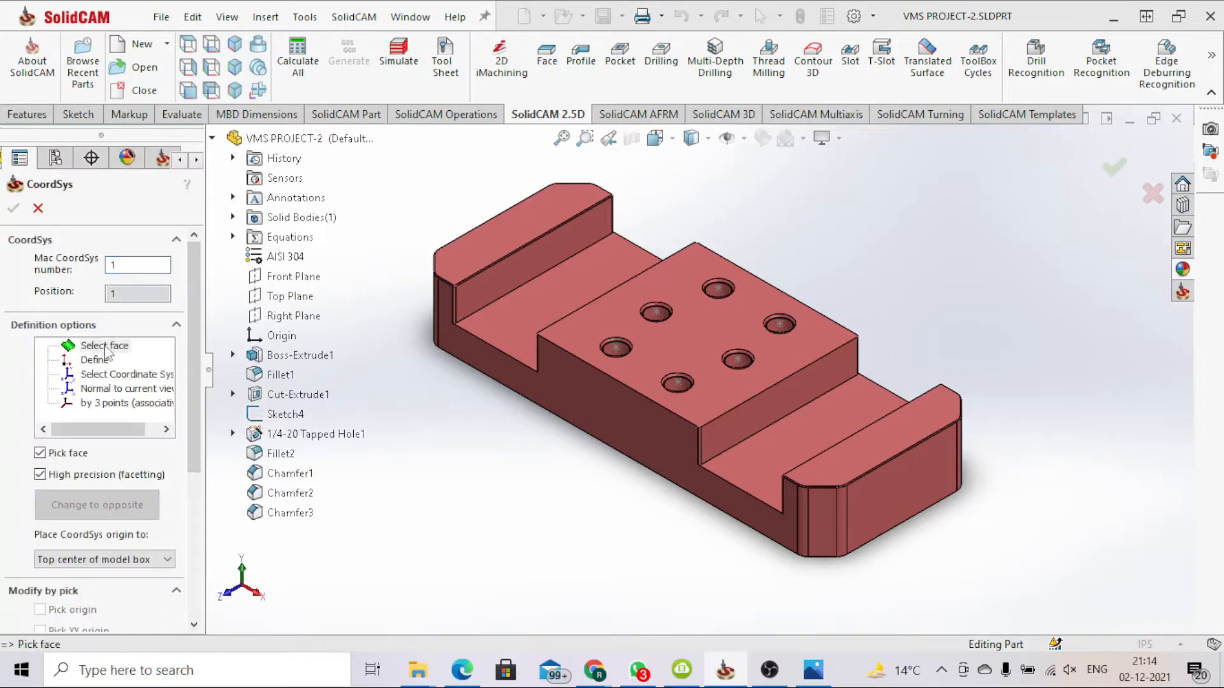
click(88, 350)
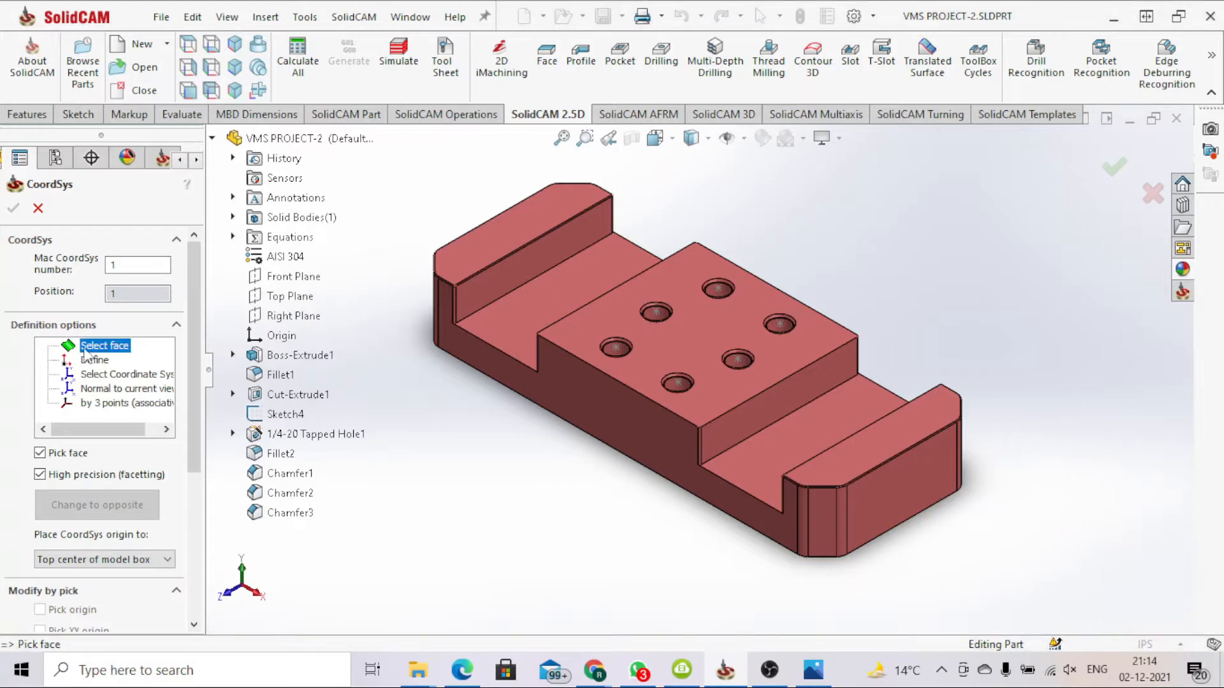
middle_drag(499, 441, 545, 443)
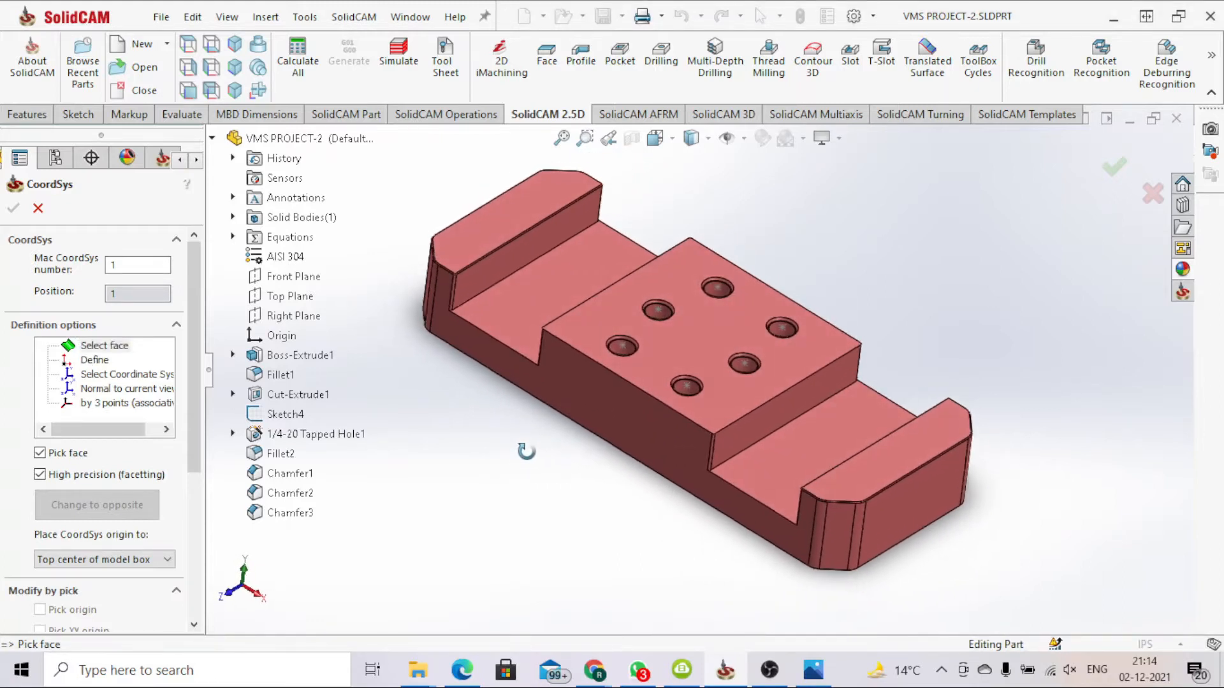
click(475, 244)
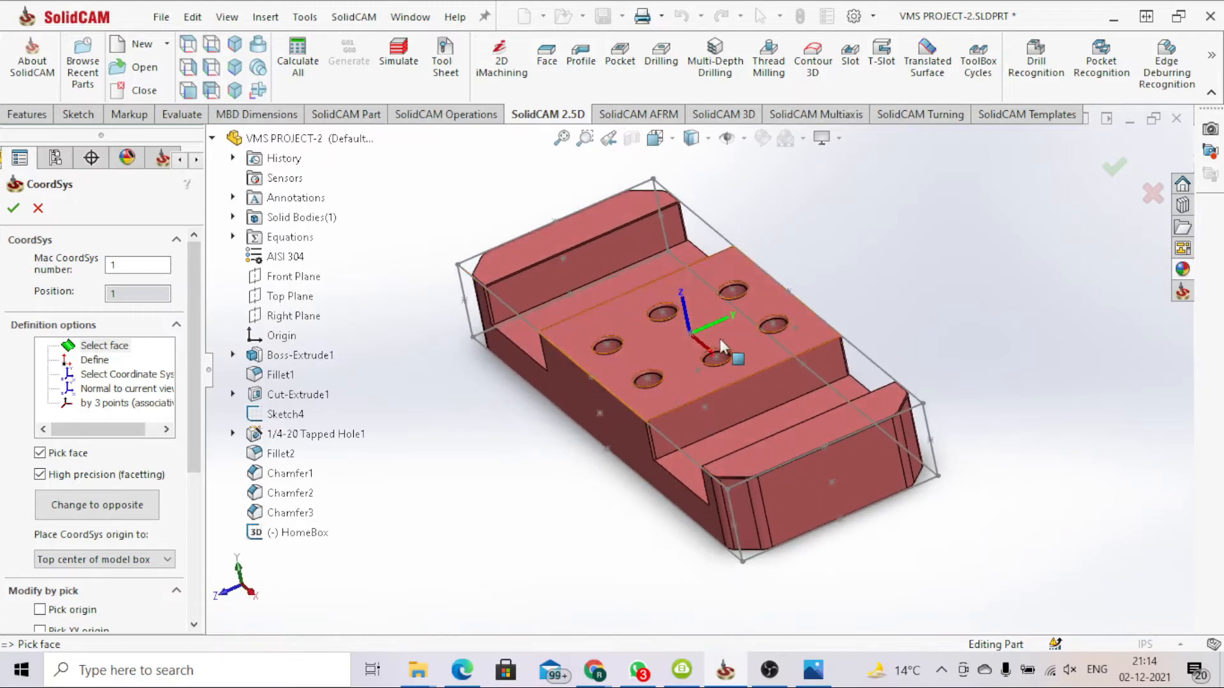
scroll(685, 331, down, 5)
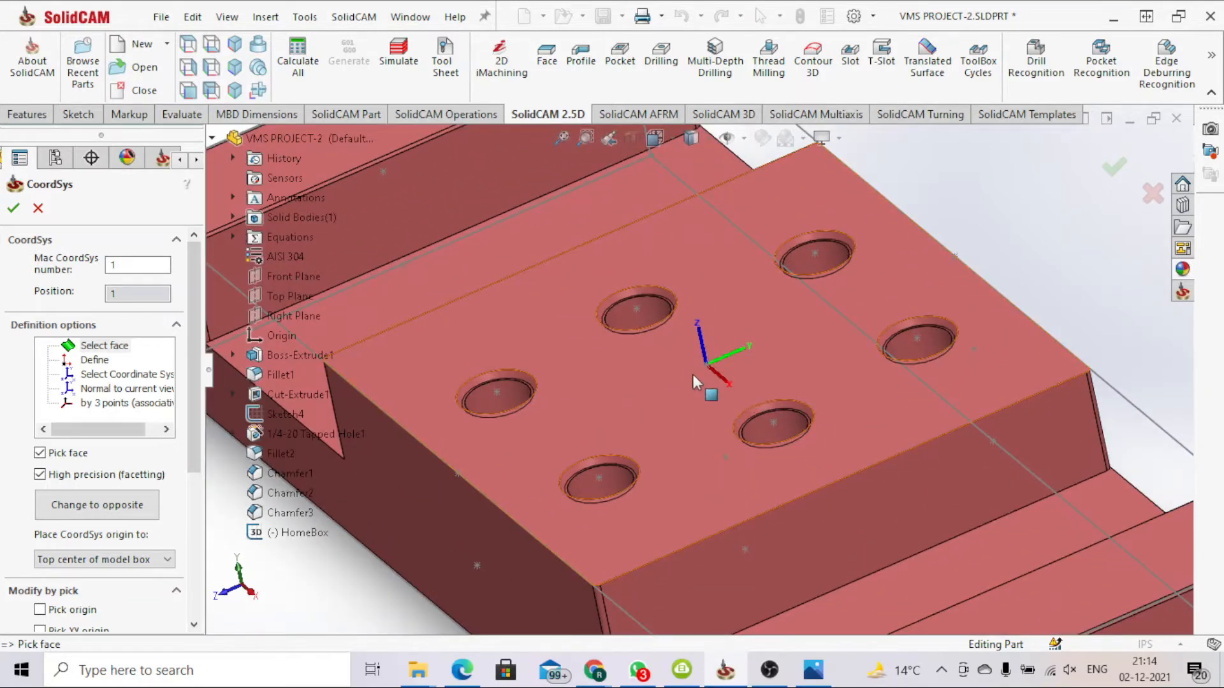
middle_drag(693, 374, 719, 407)
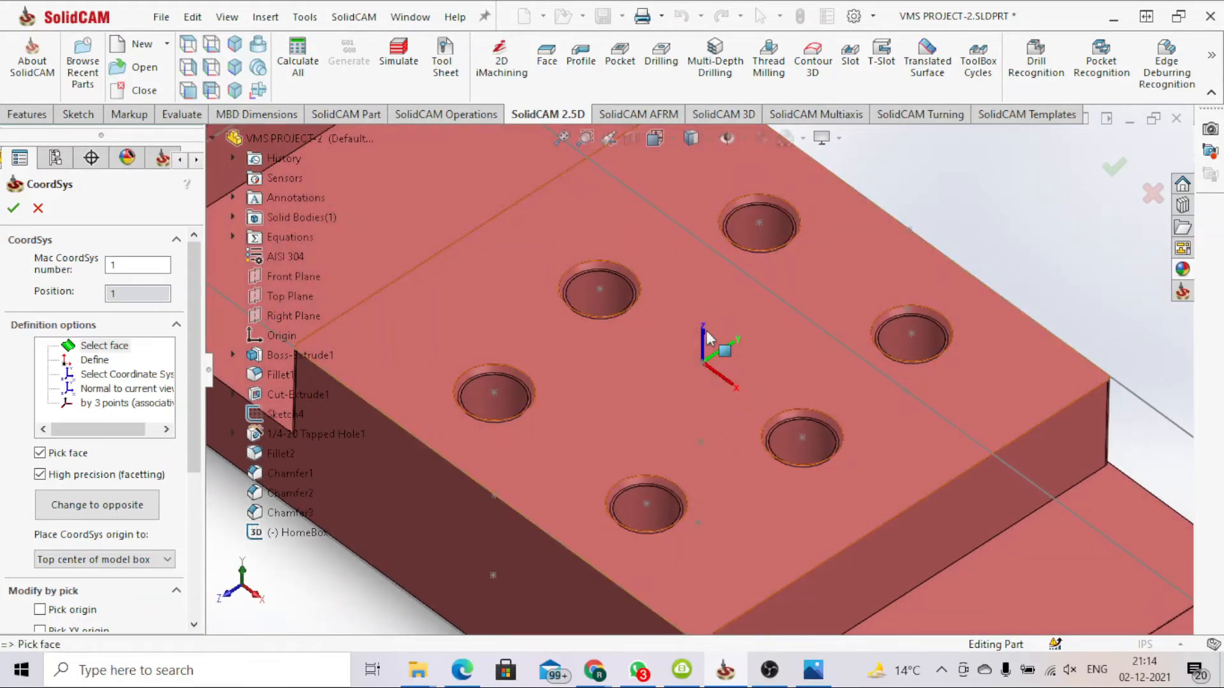
scroll(706, 335, up, 1)
scroll(706, 335, up, 5)
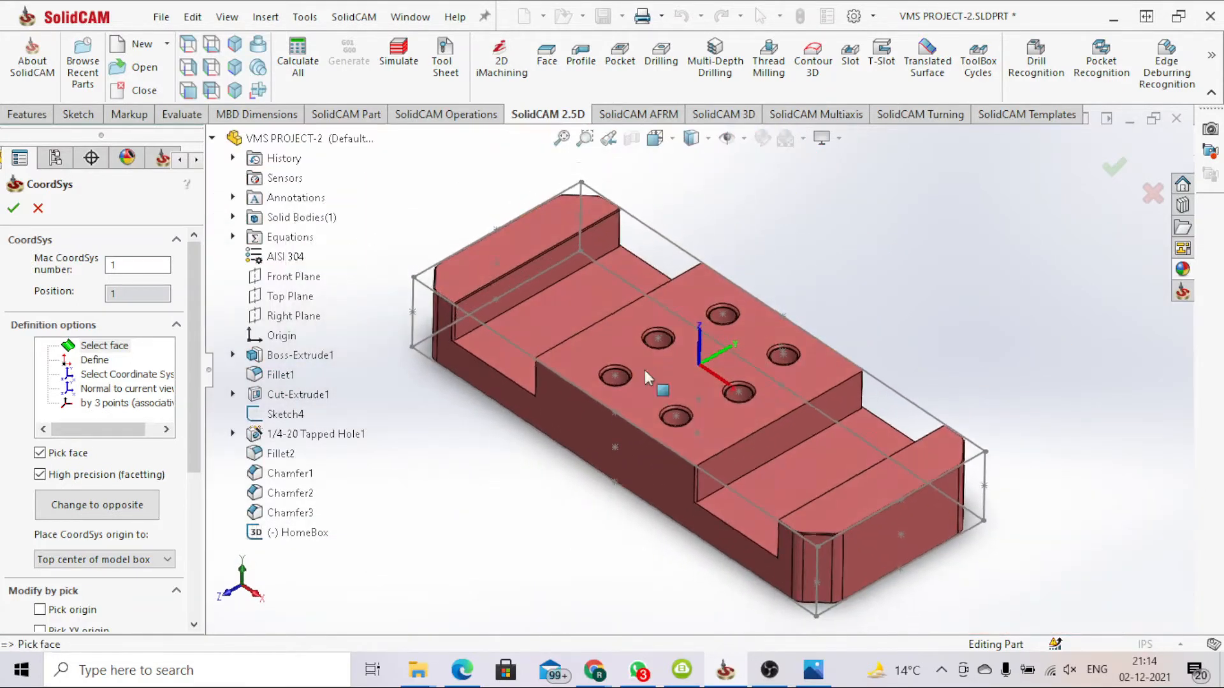
click(13, 207)
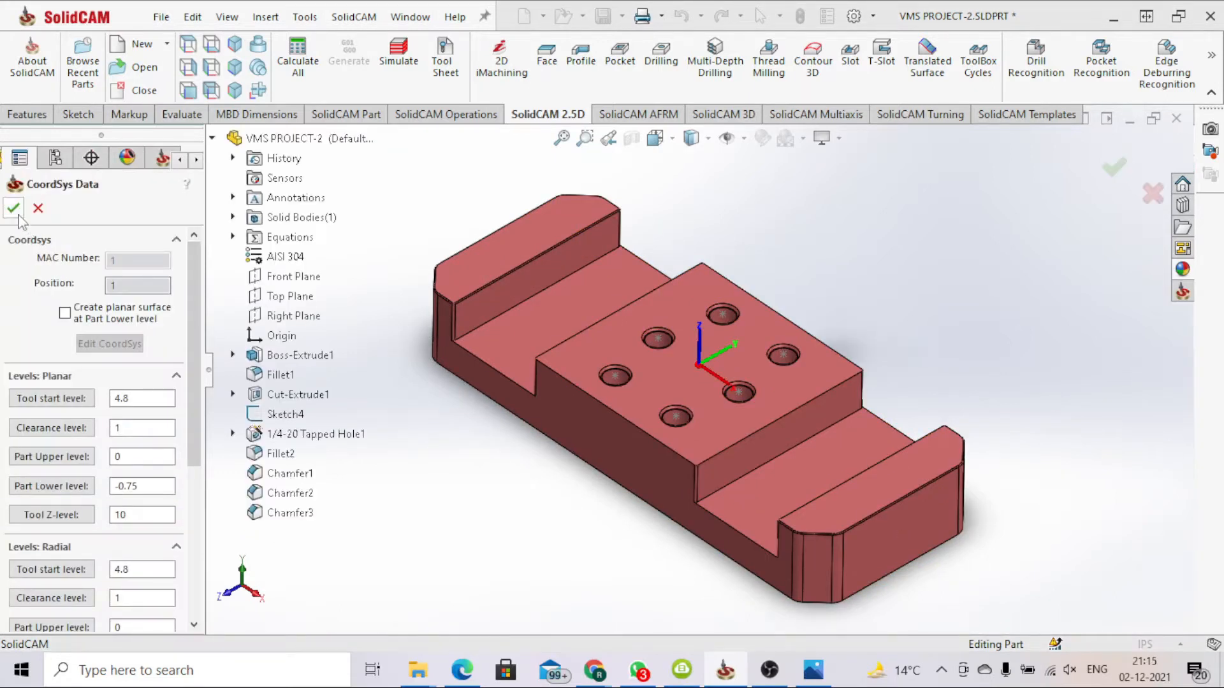
click(12, 207)
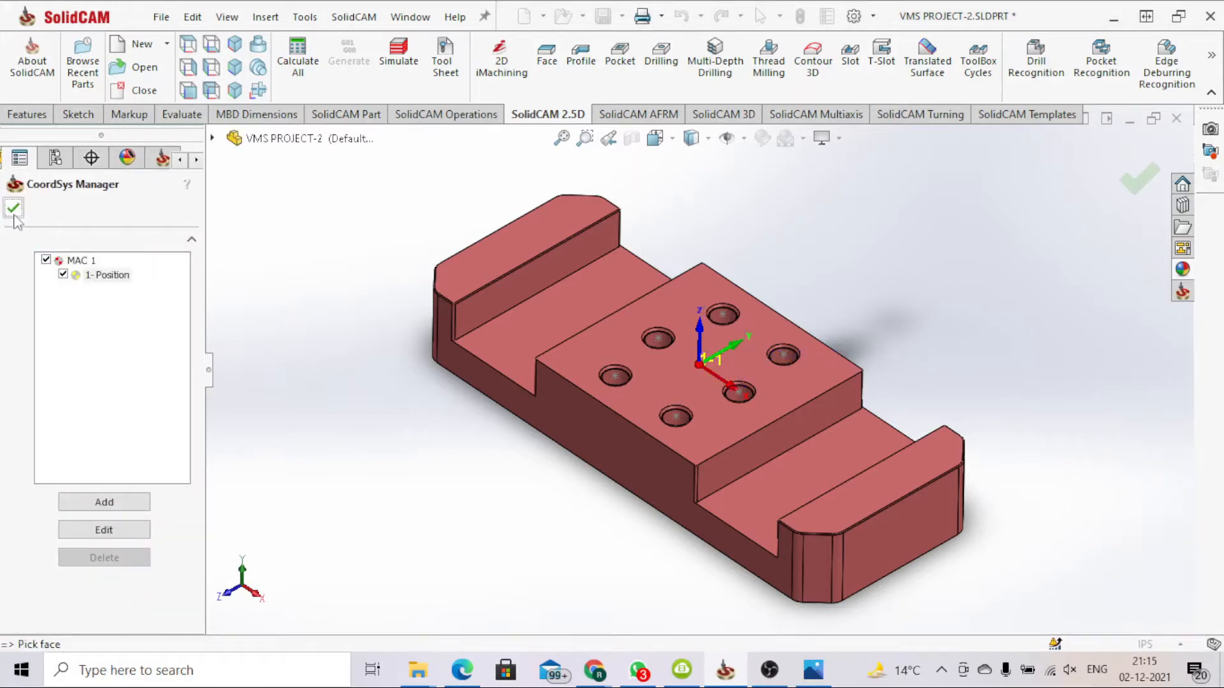
click(13, 212)
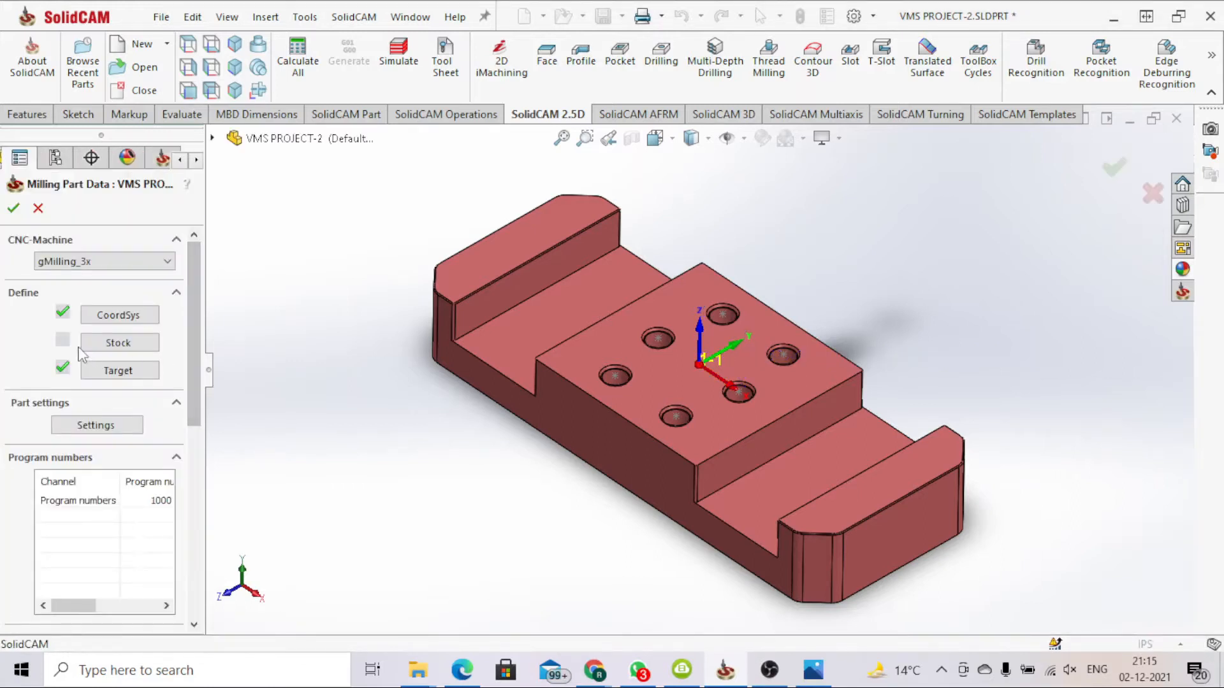
Define the stock as a box in absolute coordinates, using the model's own dimensions.
click(120, 344)
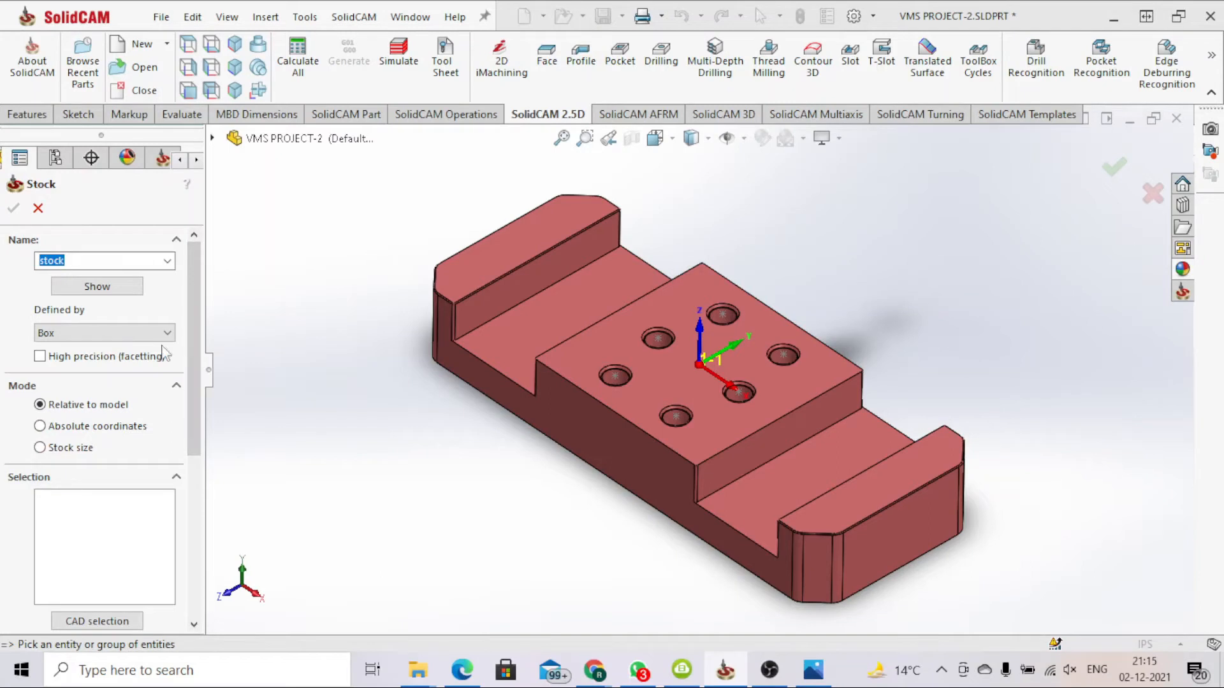
click(60, 337)
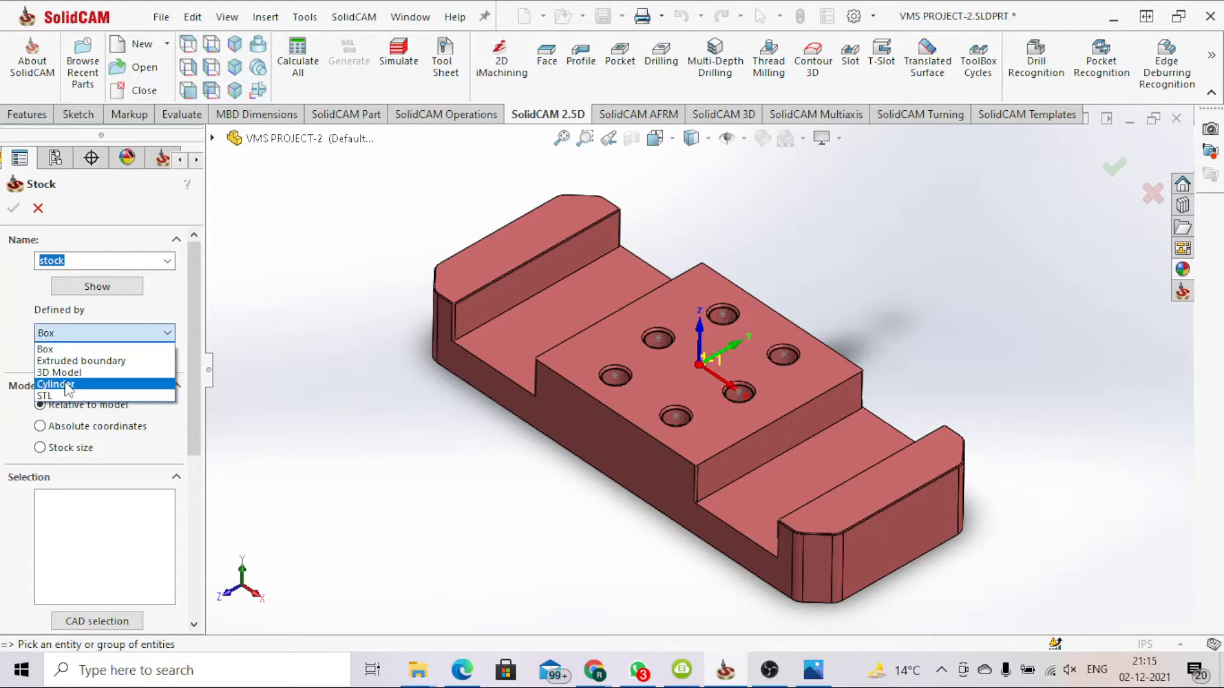
click(47, 349)
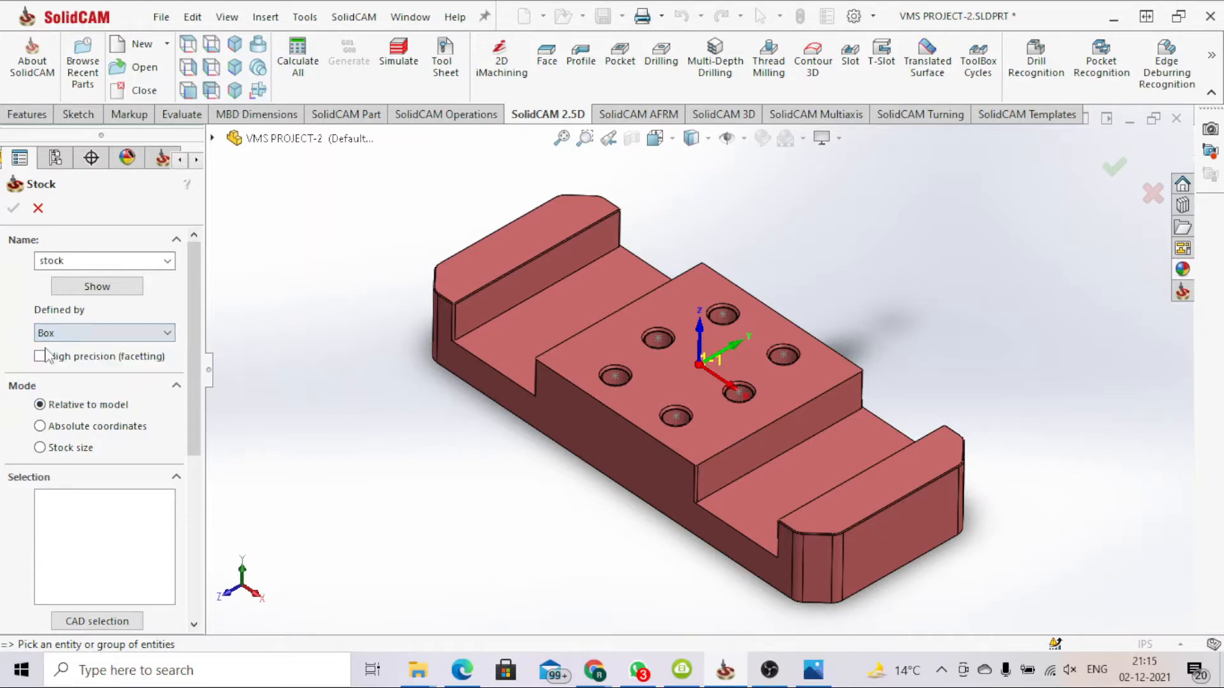
click(40, 427)
scroll(189, 460, down, 5)
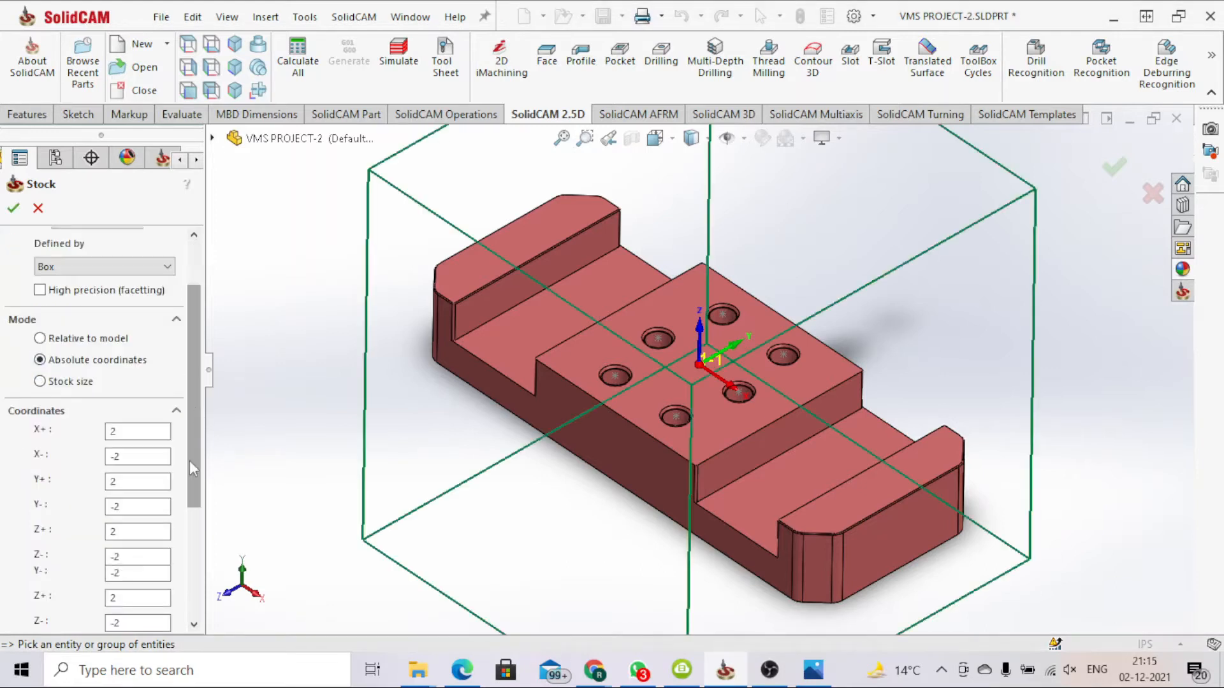
click(142, 490)
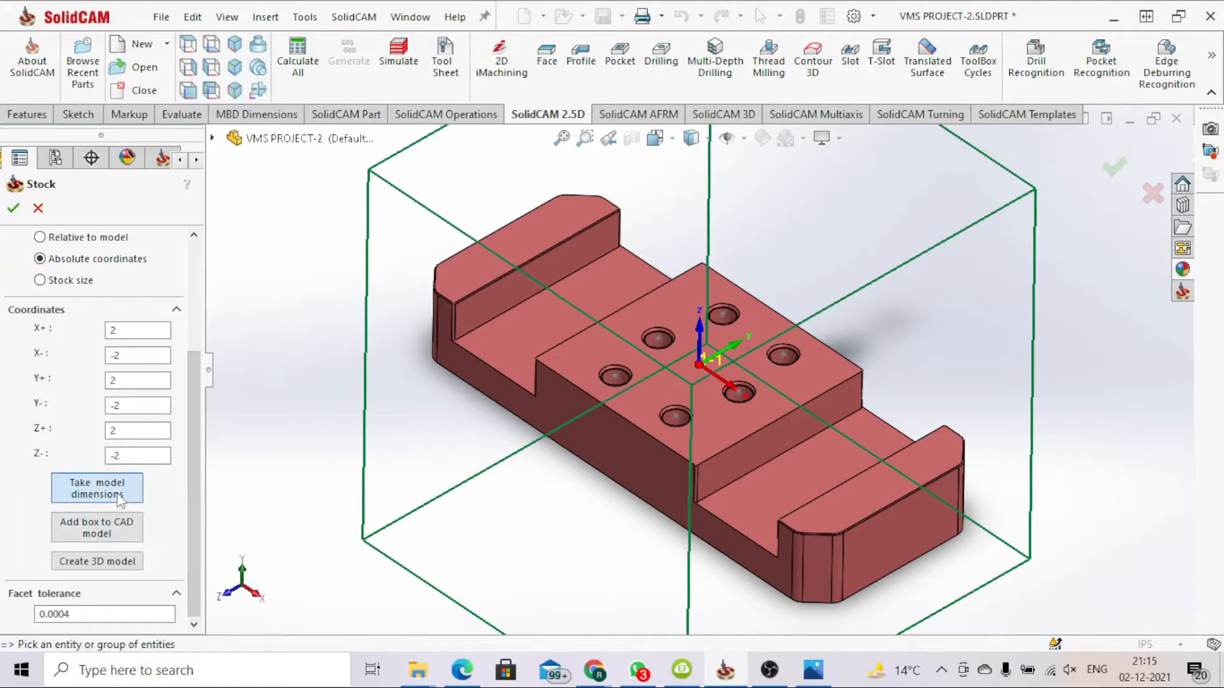
mouse_move(552, 479)
middle_down()
mouse_move(522, 500)
mouse_move(573, 484)
middle_up()
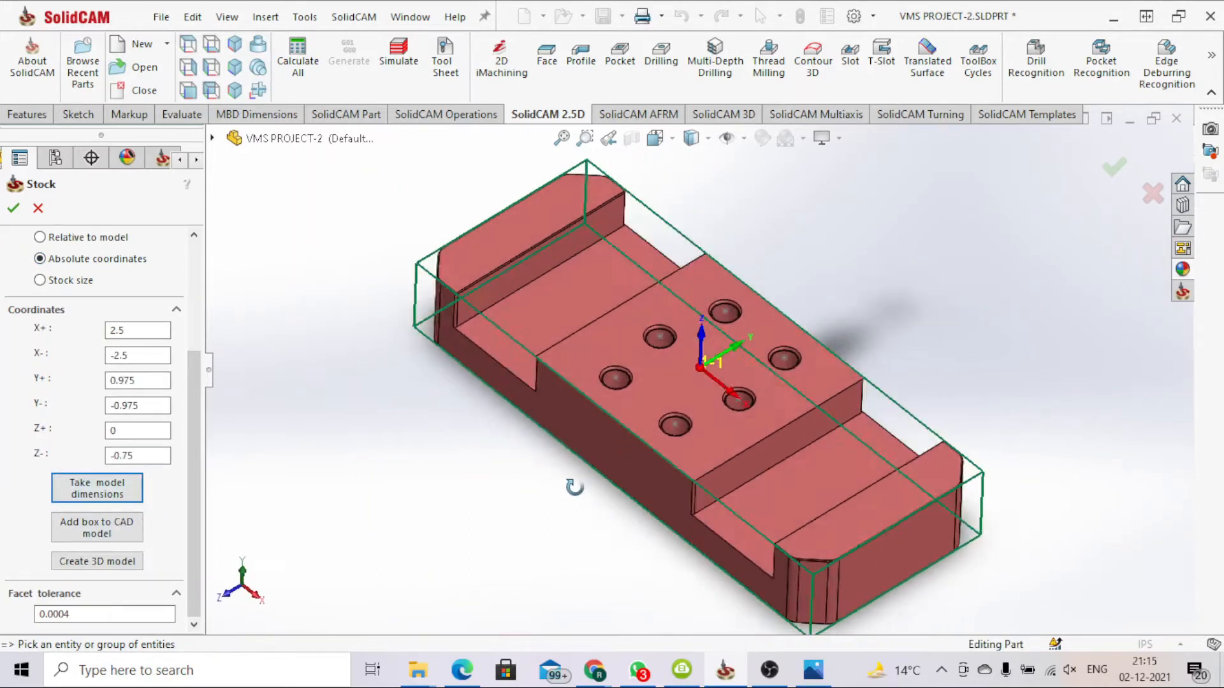
click(13, 208)
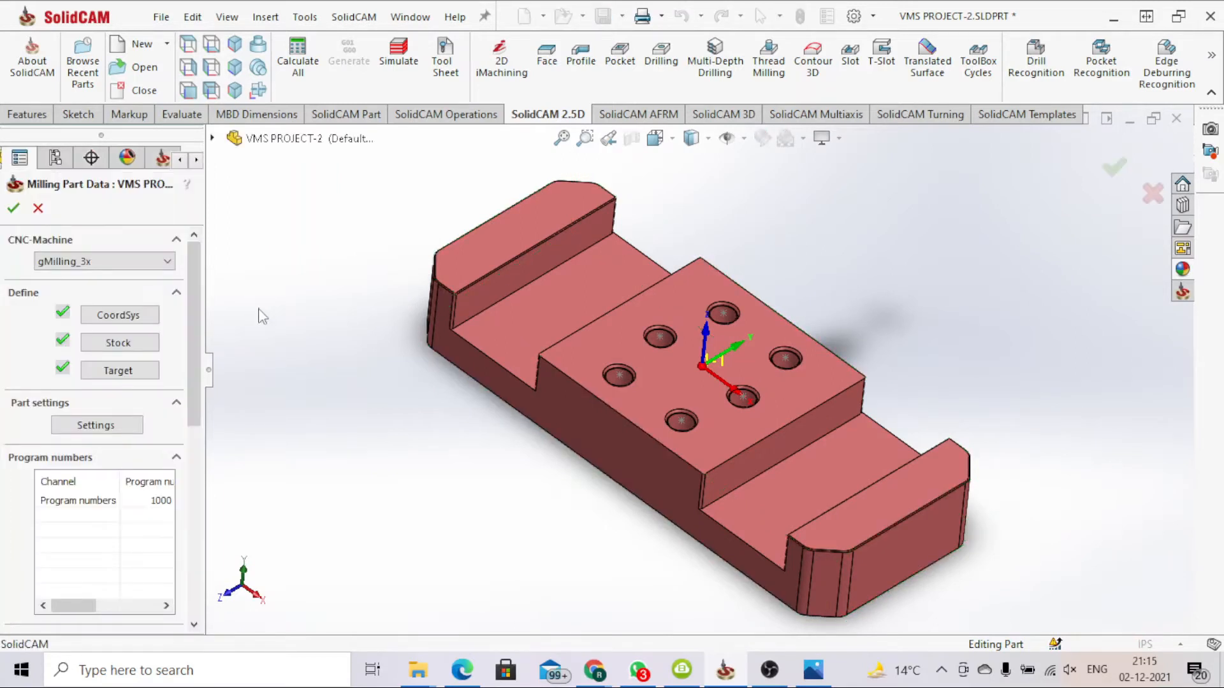
Redefine the target by clearing its current selection and picking the part's solid body.
click(103, 372)
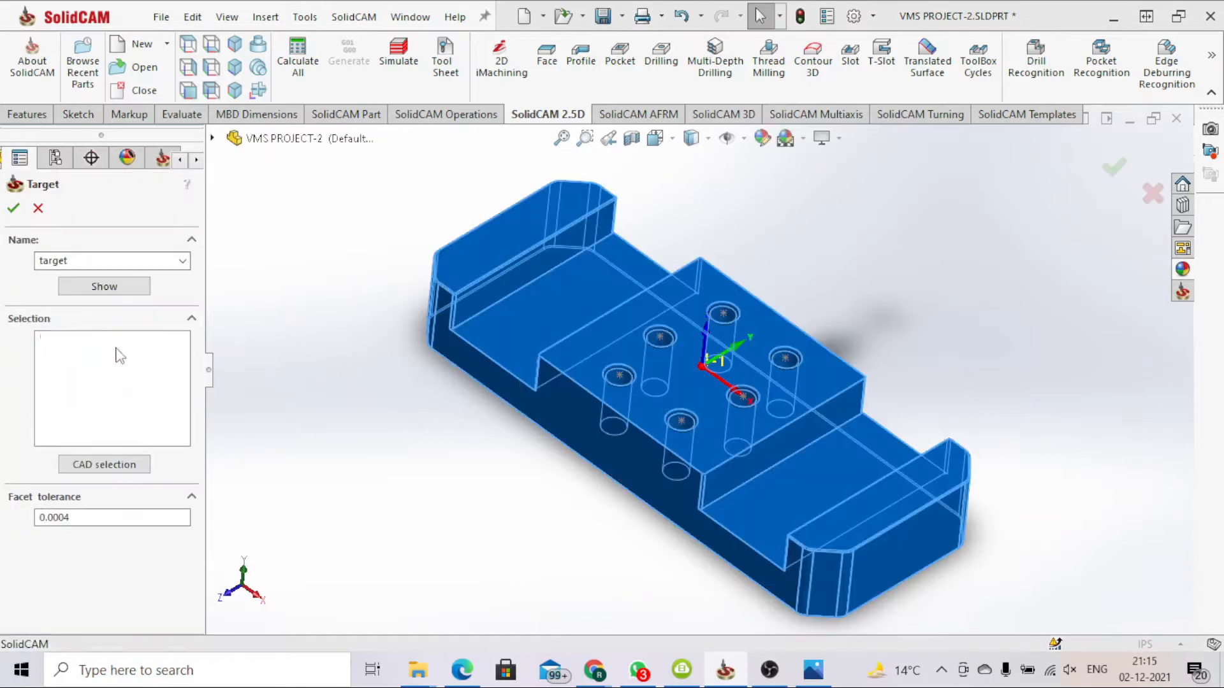
right_click(64, 339)
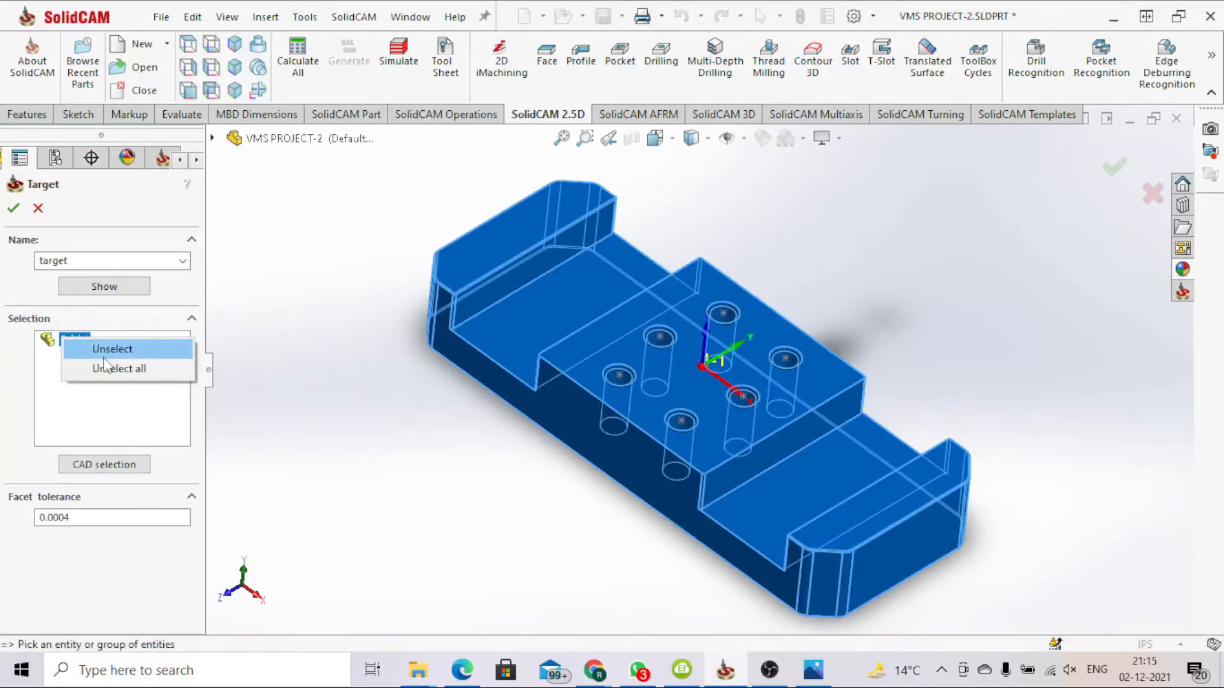
click(107, 368)
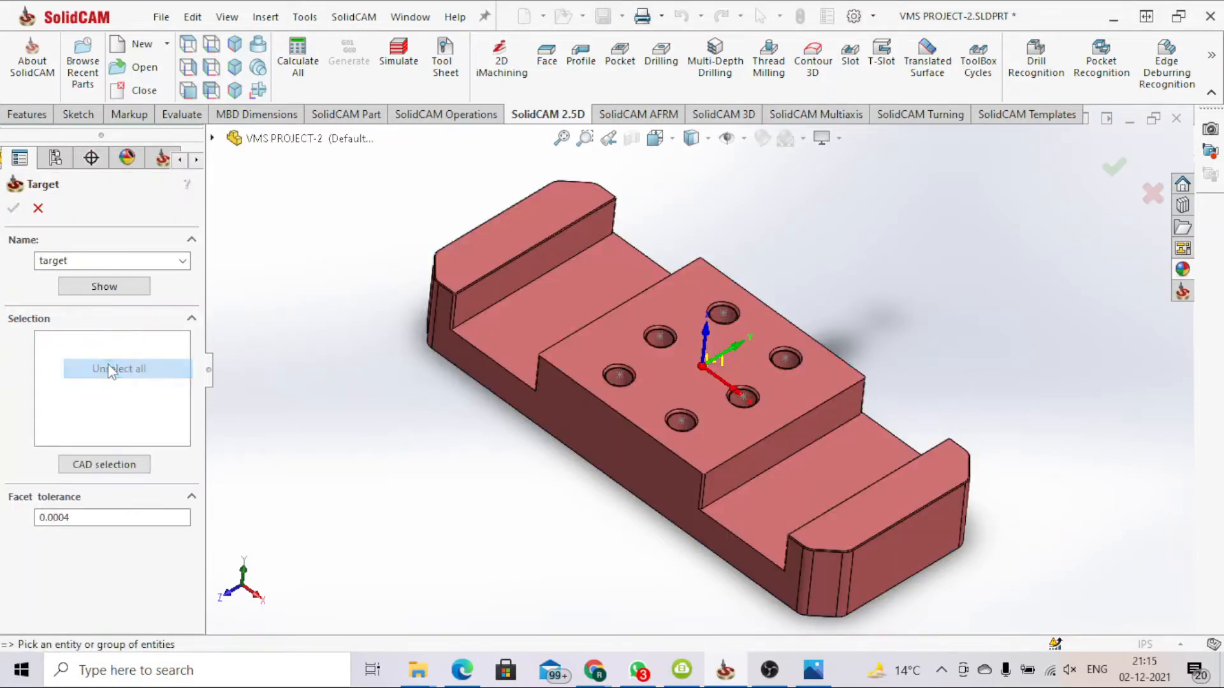
click(541, 323)
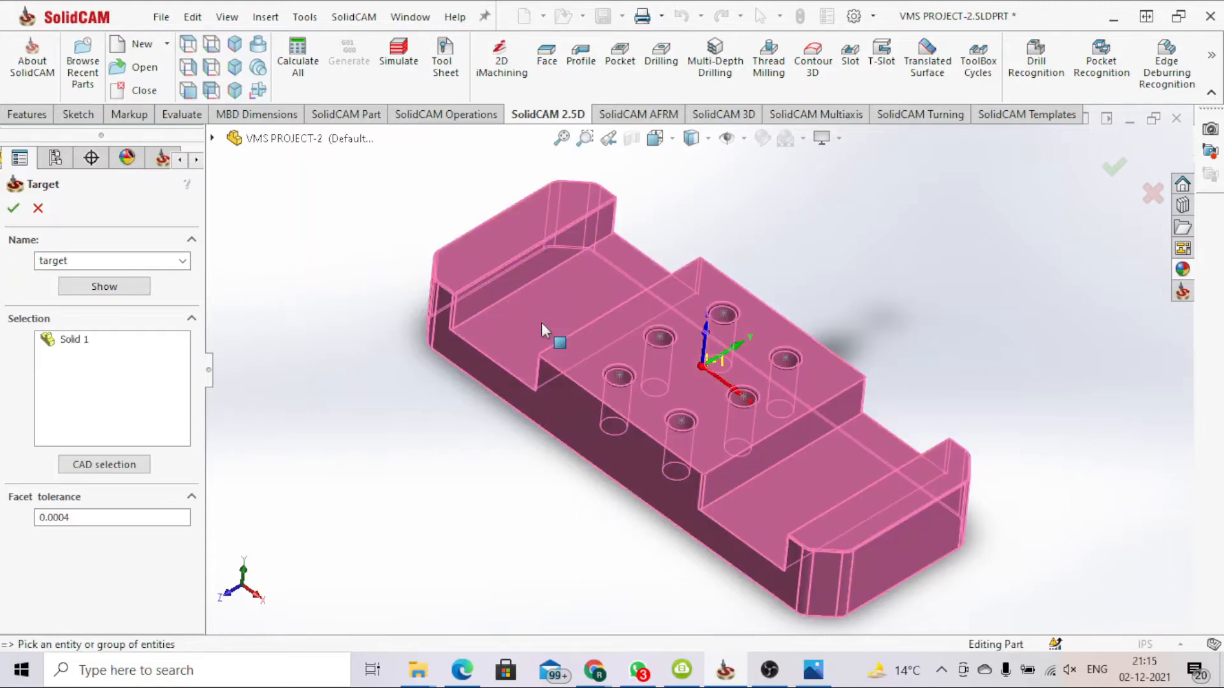
middle_drag(570, 389, 539, 378)
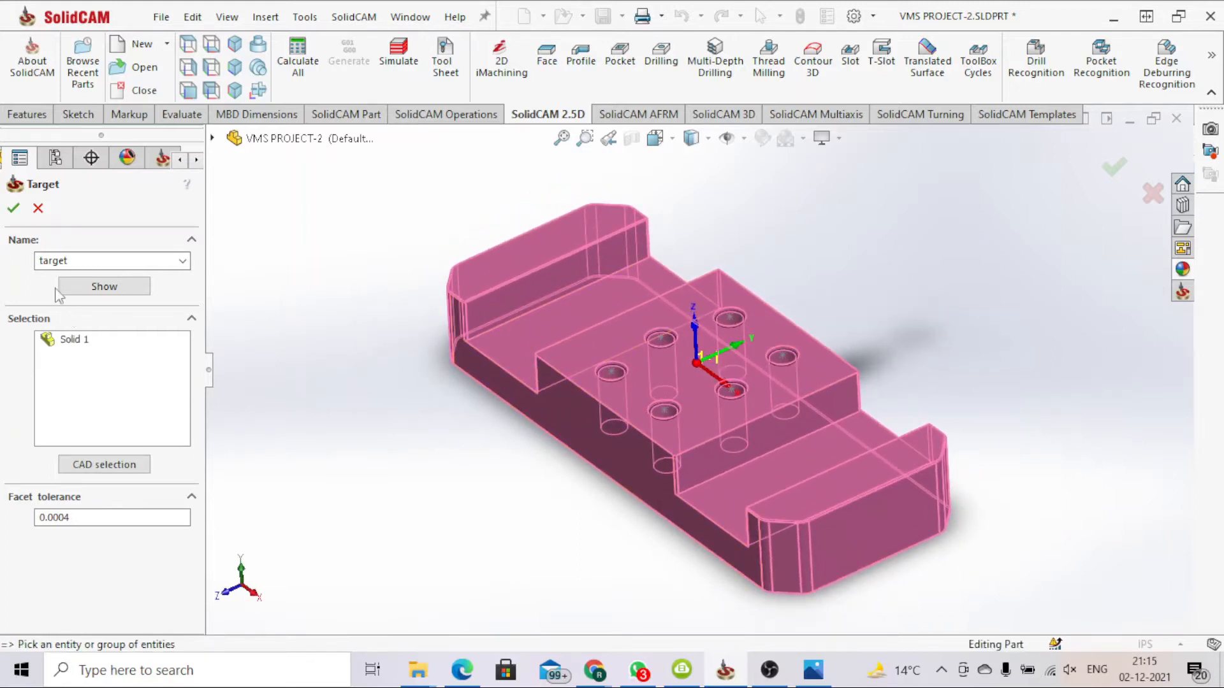
click(13, 208)
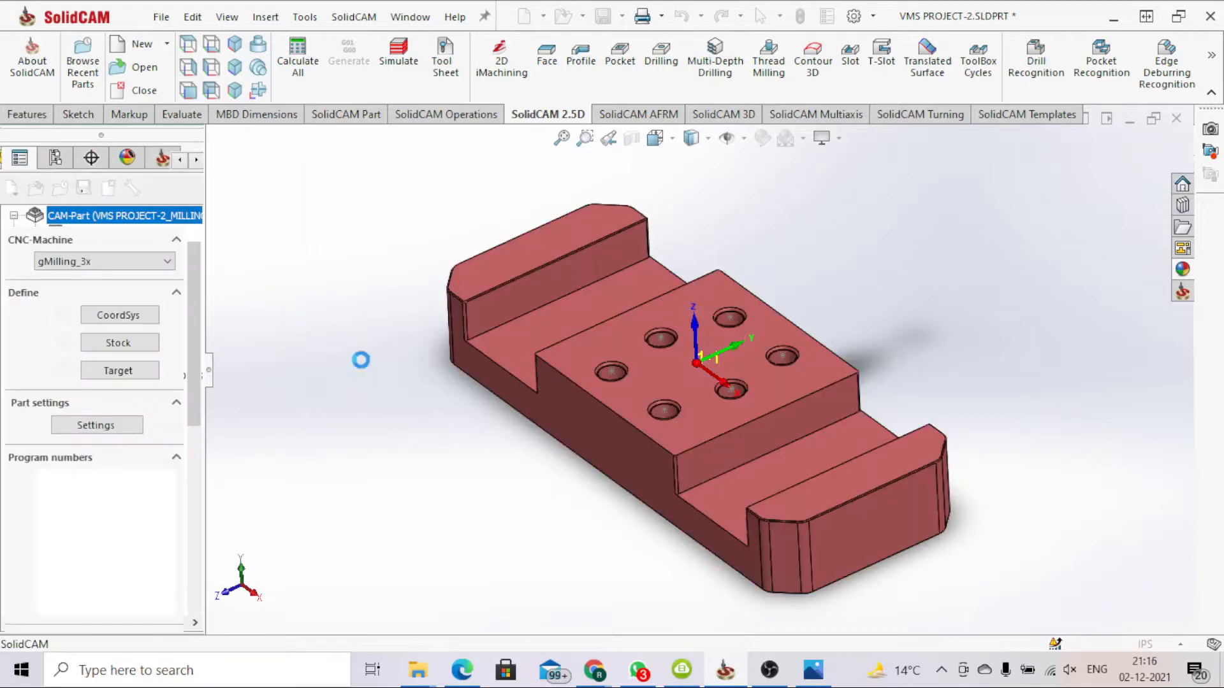
Set the program number to 2 and accept the milling part data.
scroll(193, 384, down, 4)
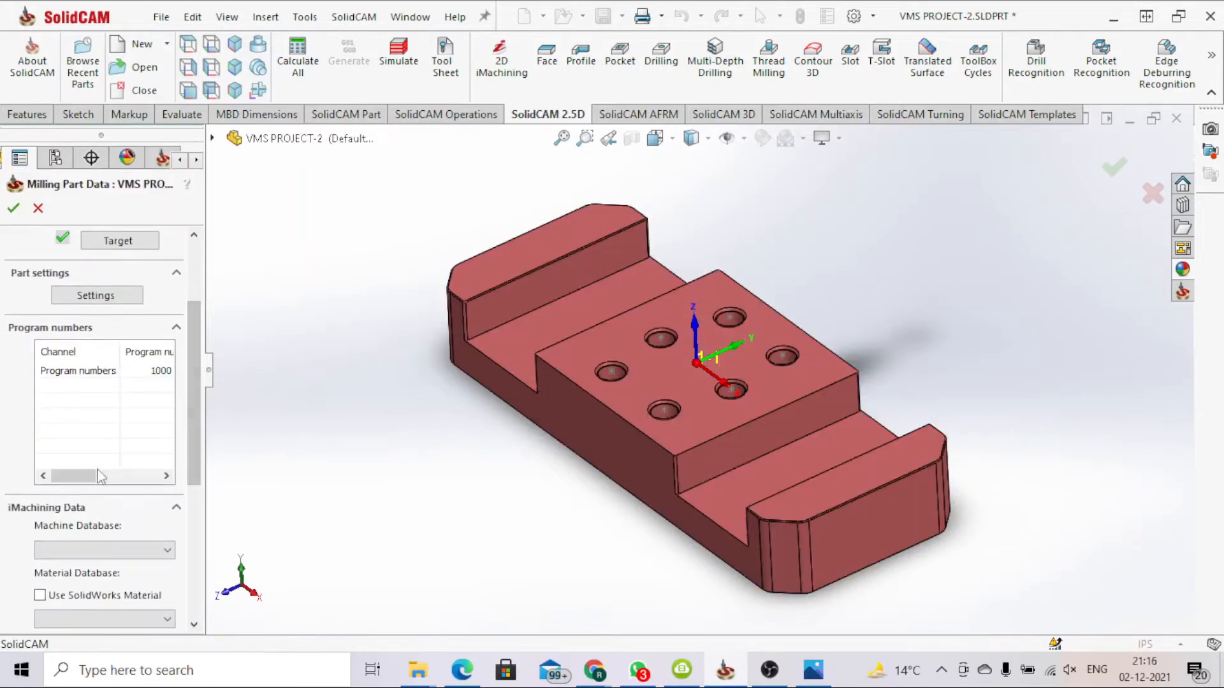
drag(100, 476, 112, 477)
double_click(113, 370)
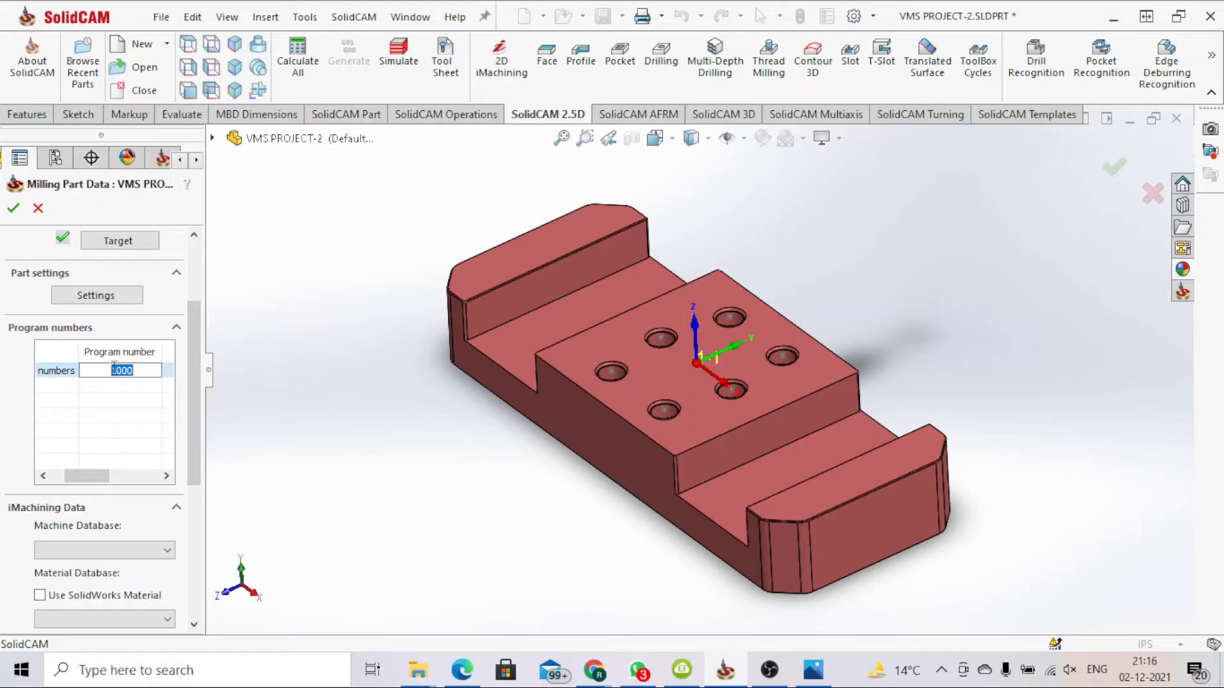
text(2)
click(66, 351)
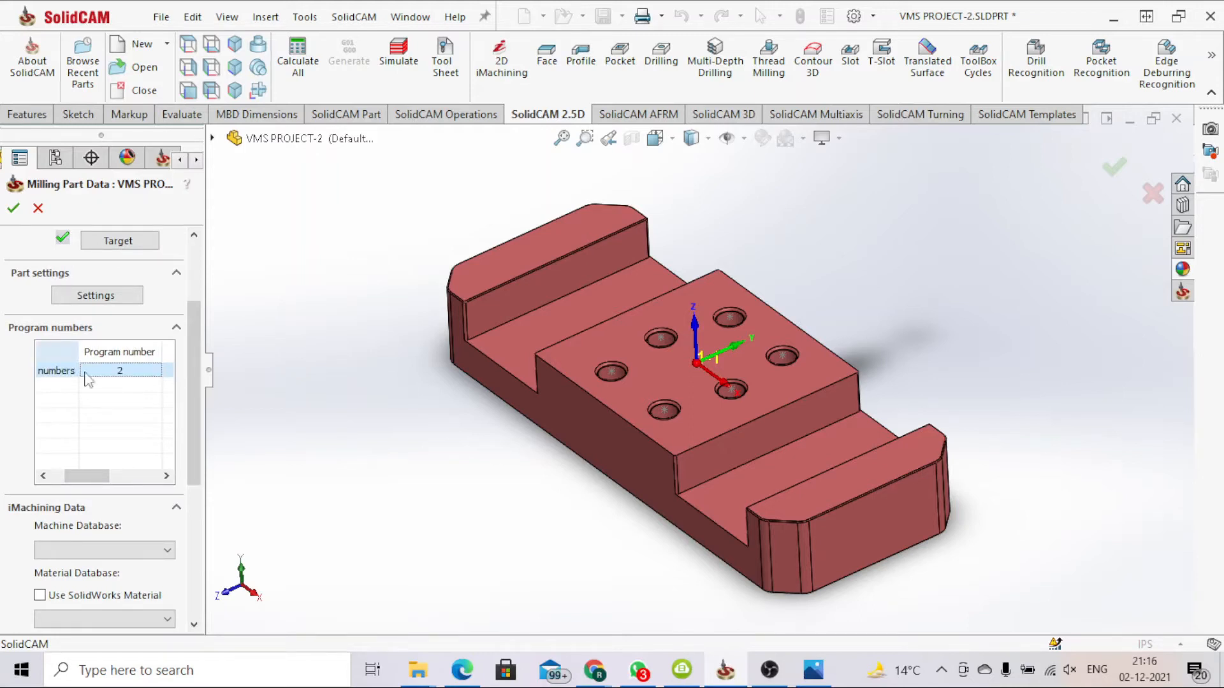
drag(193, 387, 220, 350)
click(13, 208)
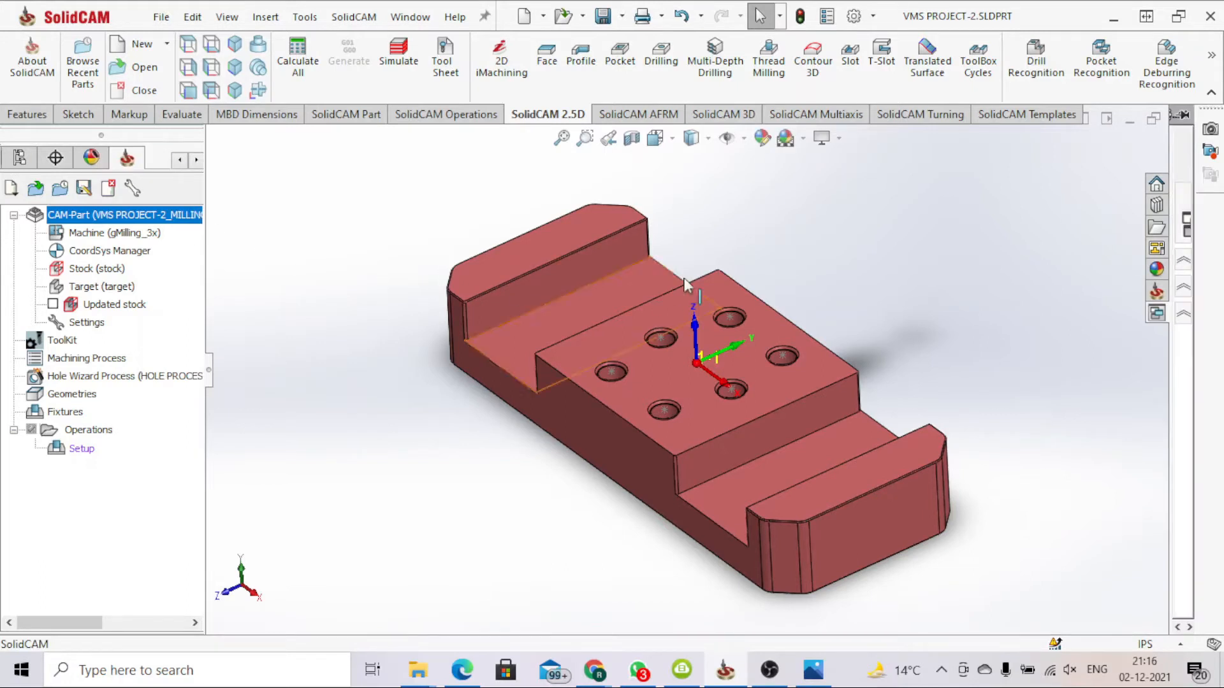
Start a Face Milling operation on the updated stock and add a new face mill to its toolkit.
scroll(675, 310, up, 3)
scroll(681, 315, down, 2)
mouse_move(711, 408)
middle_down()
mouse_move(746, 435)
mouse_move(704, 433)
mouse_move(758, 398)
mouse_move(674, 387)
mouse_move(737, 392)
mouse_move(721, 418)
middle_up()
key(ctrl+7)
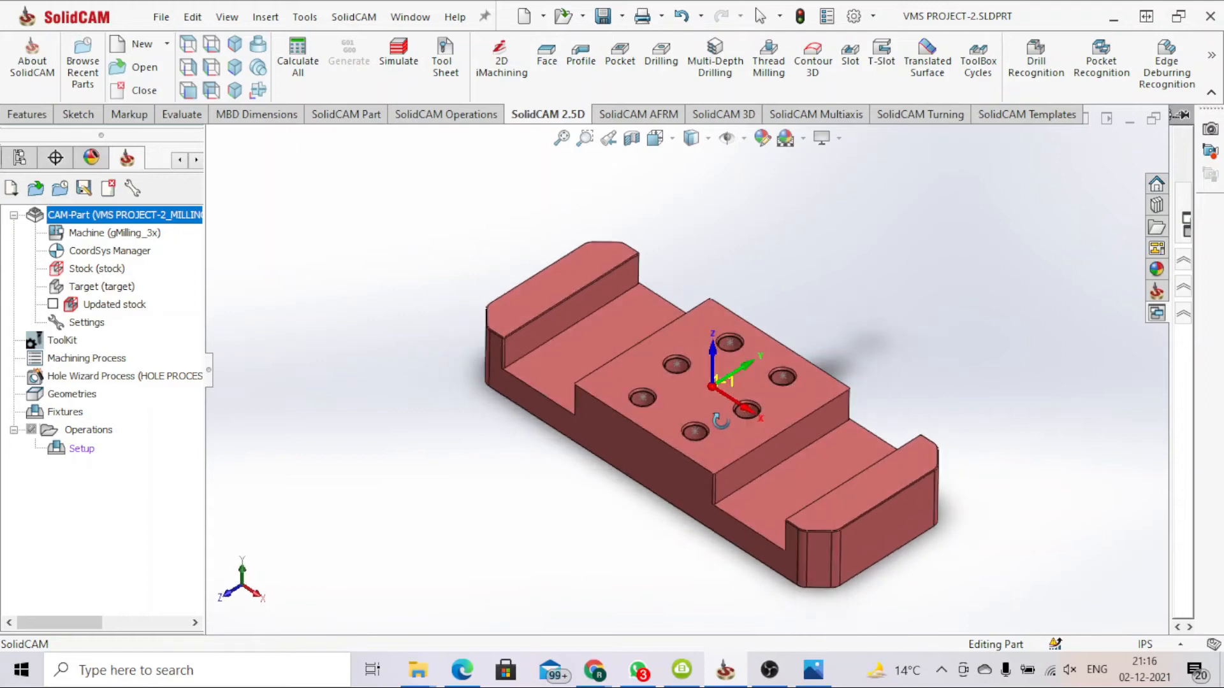
click(546, 59)
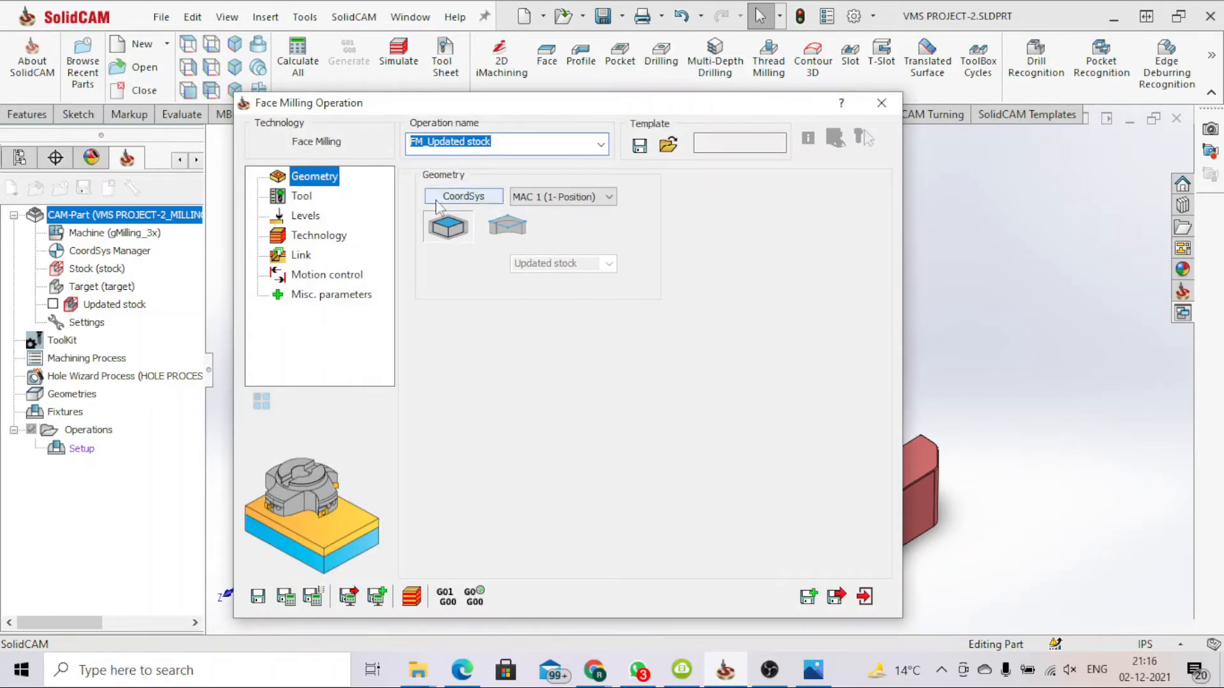
click(302, 197)
click(518, 505)
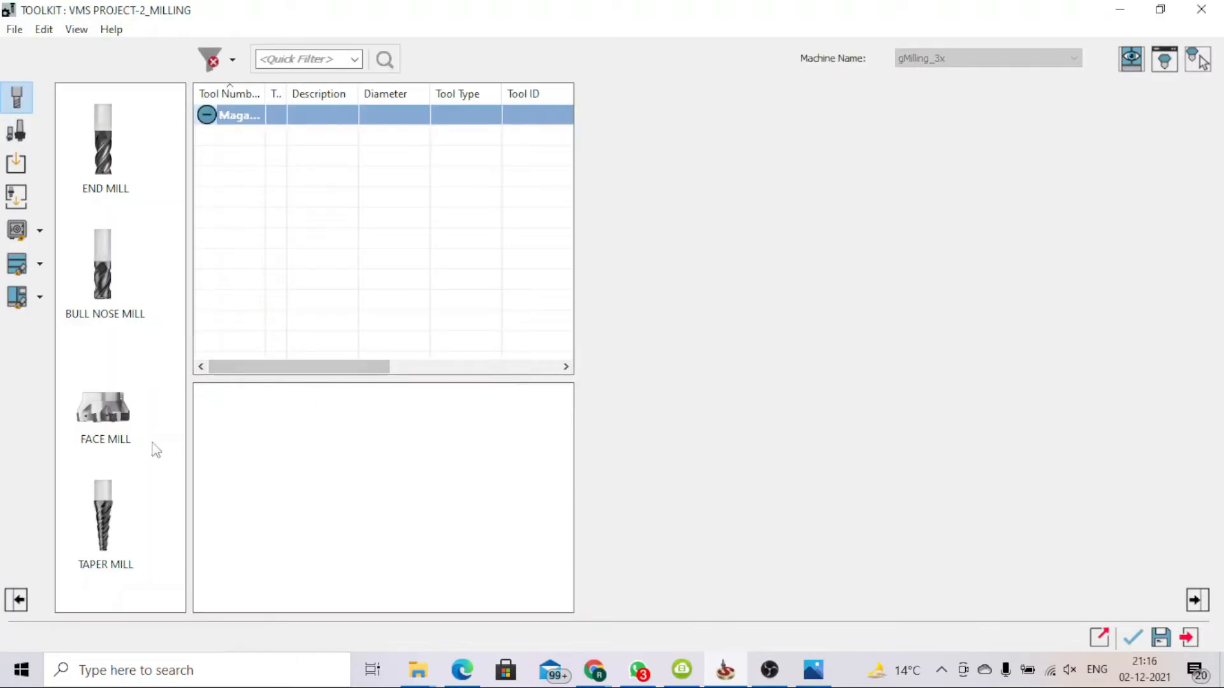
double_click(109, 434)
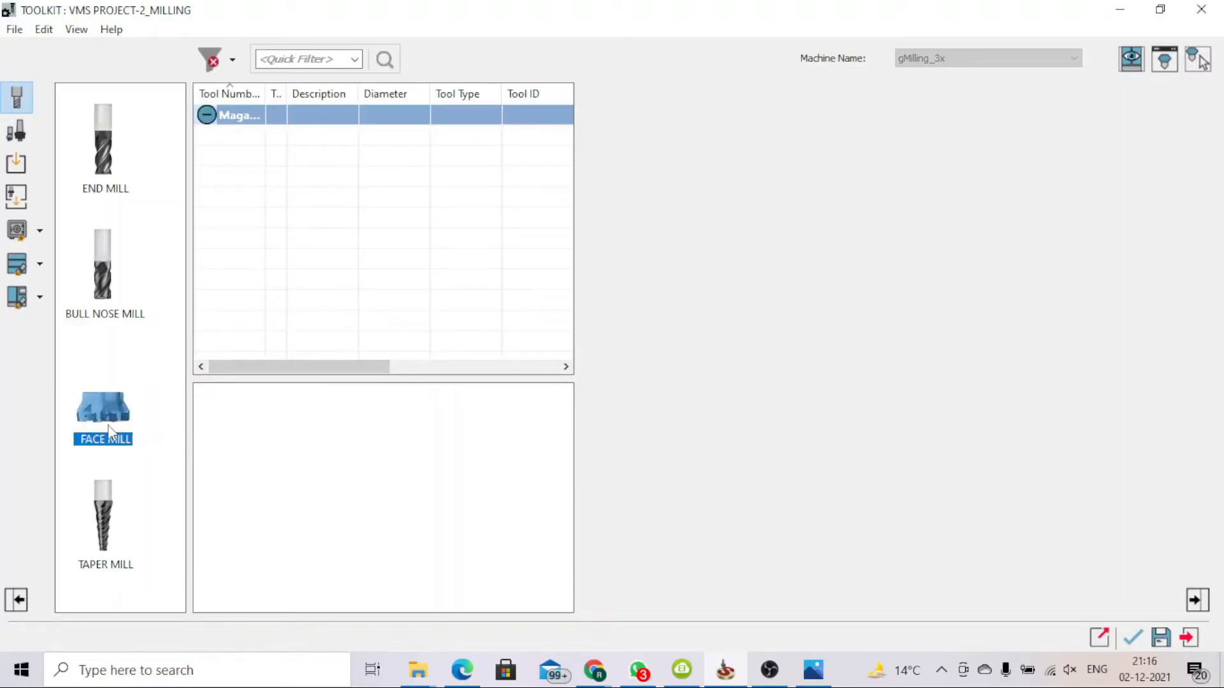
Show the face mill's parameters in inches and set its diameter to 2 in and total length to 5 in.
click(650, 168)
click(732, 183)
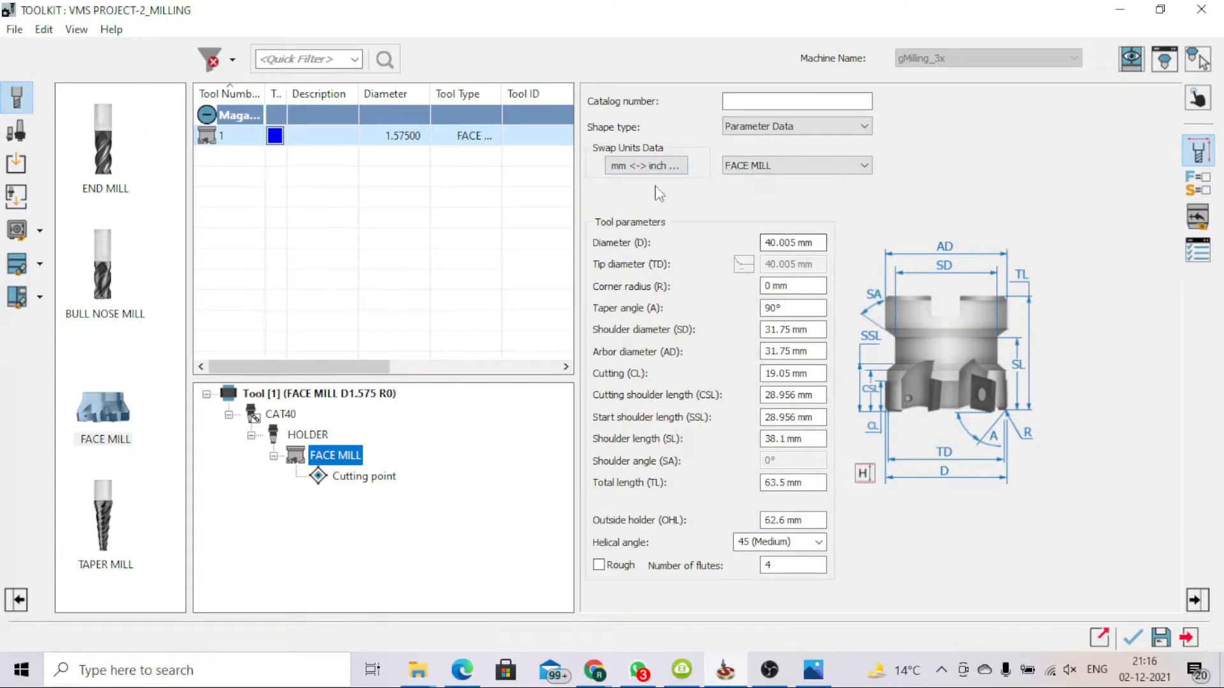
click(647, 167)
click(708, 179)
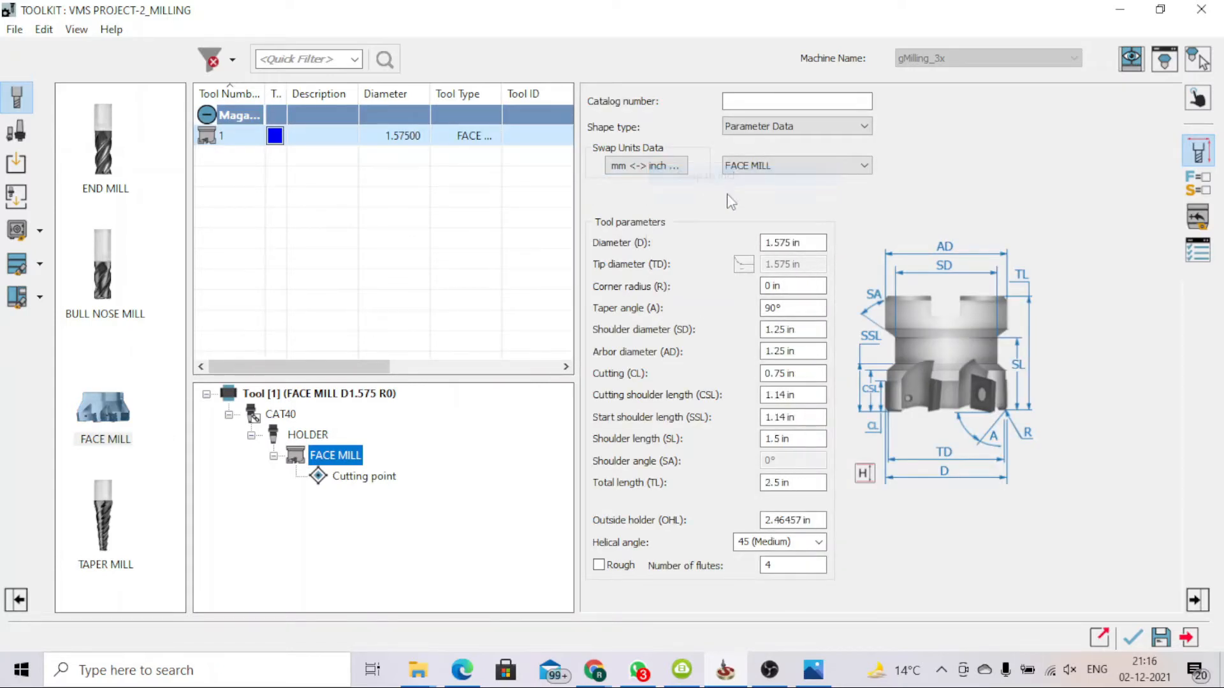
click(809, 241)
text(2)
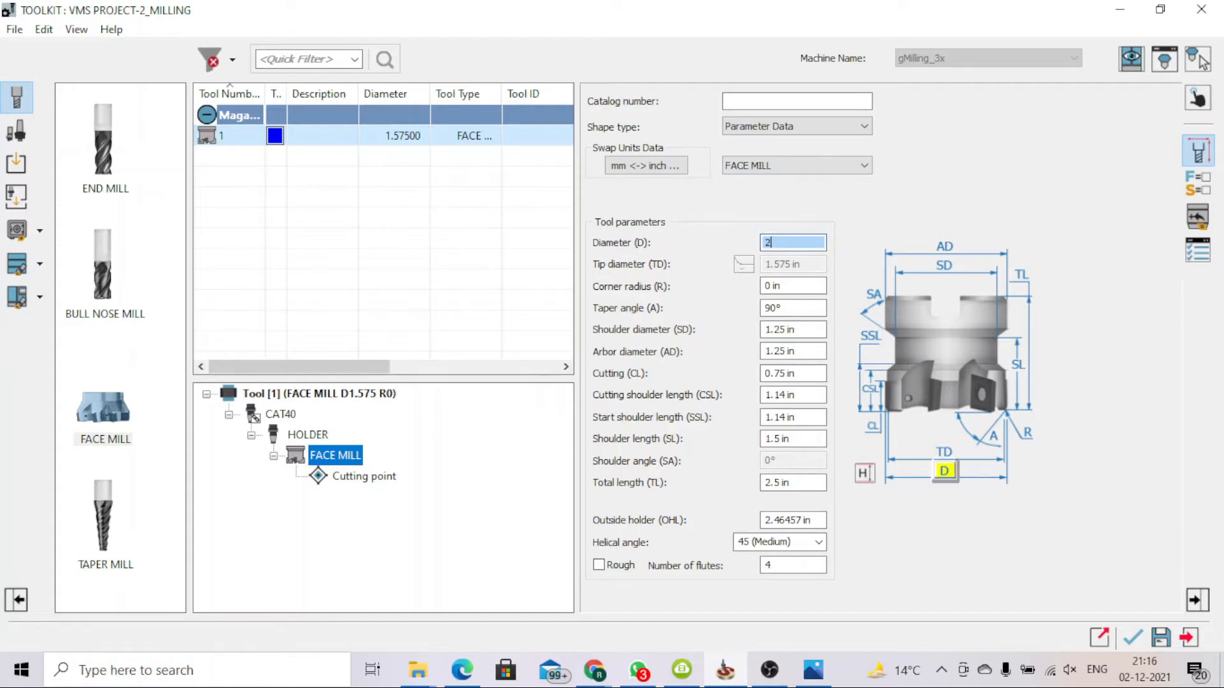
click(779, 306)
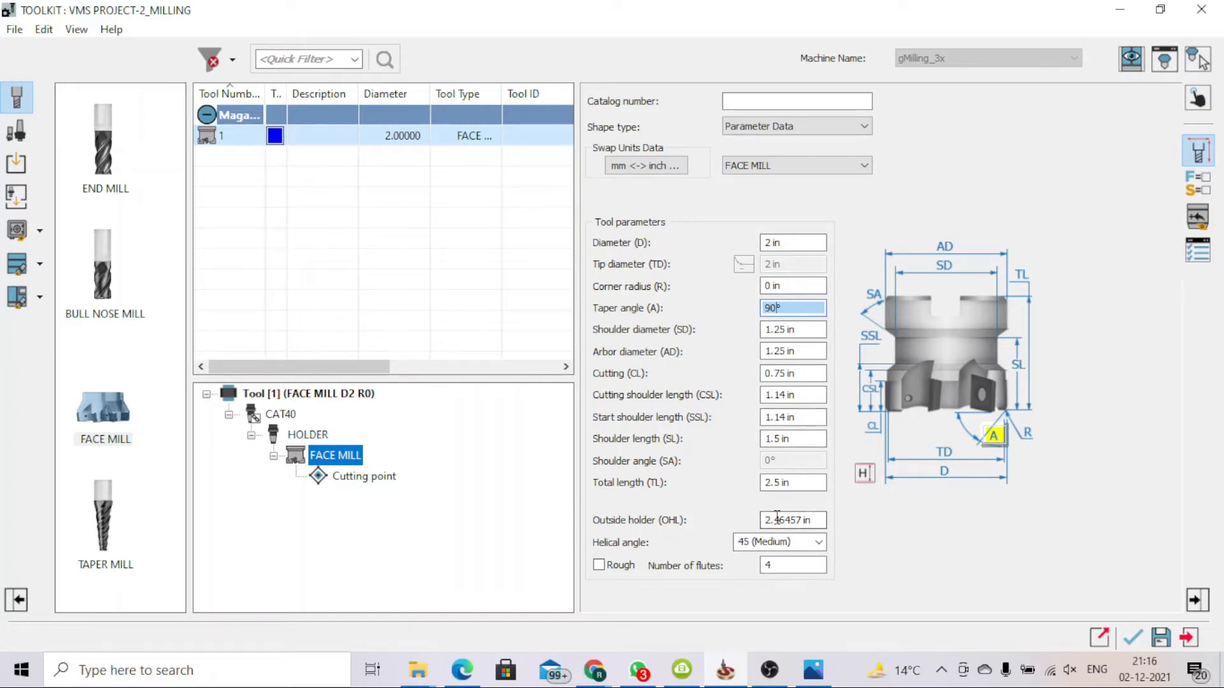
click(794, 482)
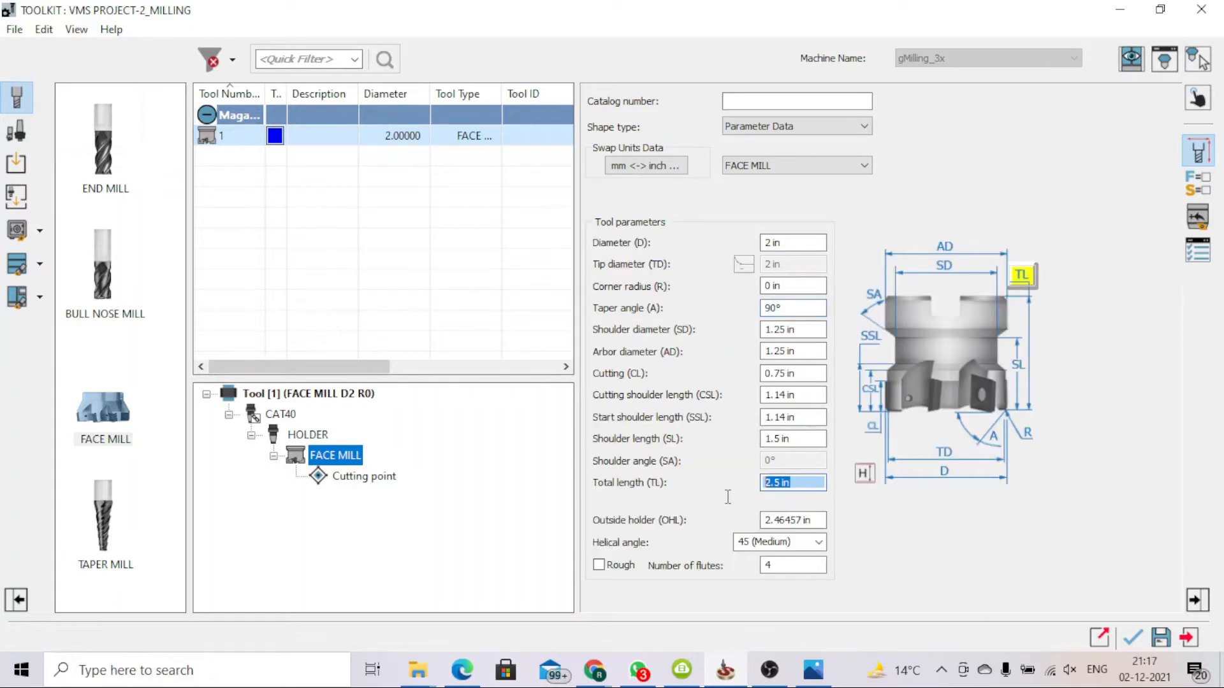
text(5)
click(795, 395)
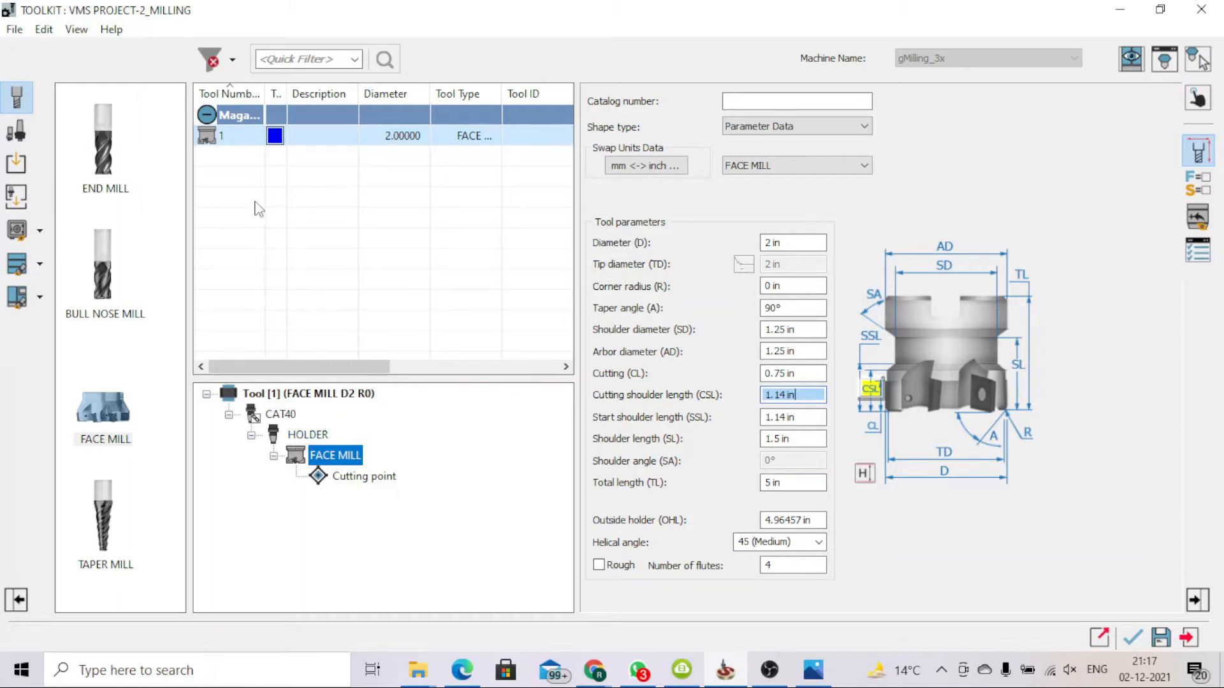
Check the toolkit's general settings for adaptor and holder, and assign the face mill to the operation.
click(77, 29)
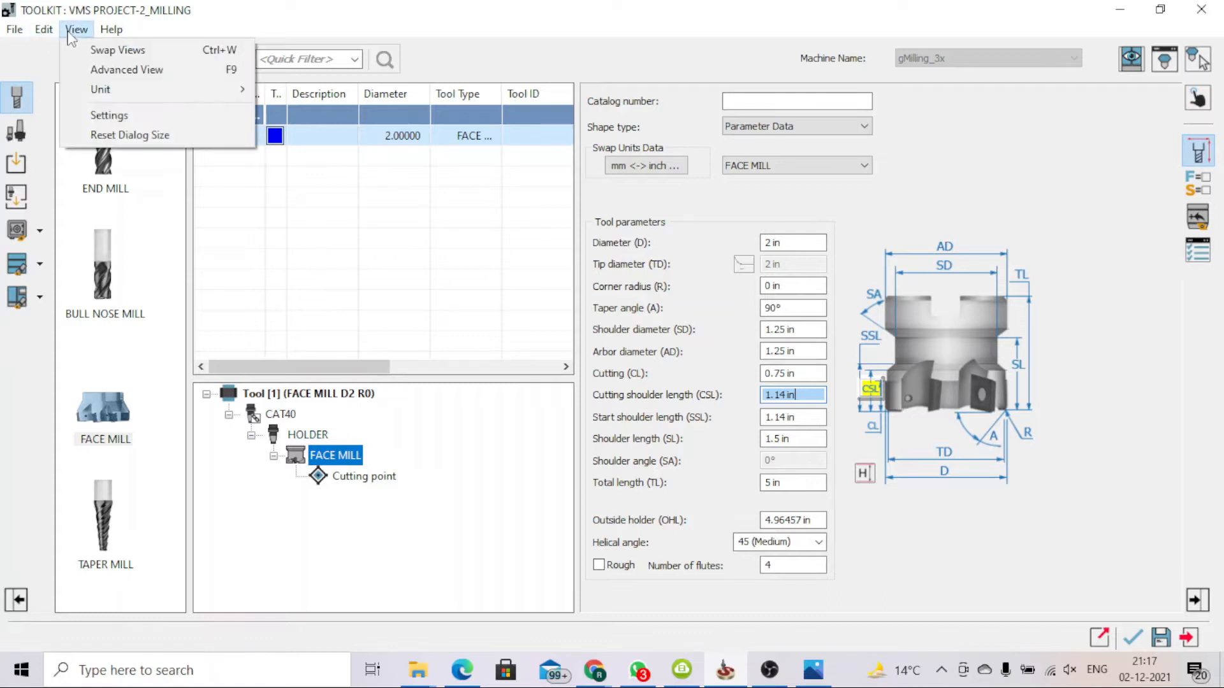
click(109, 116)
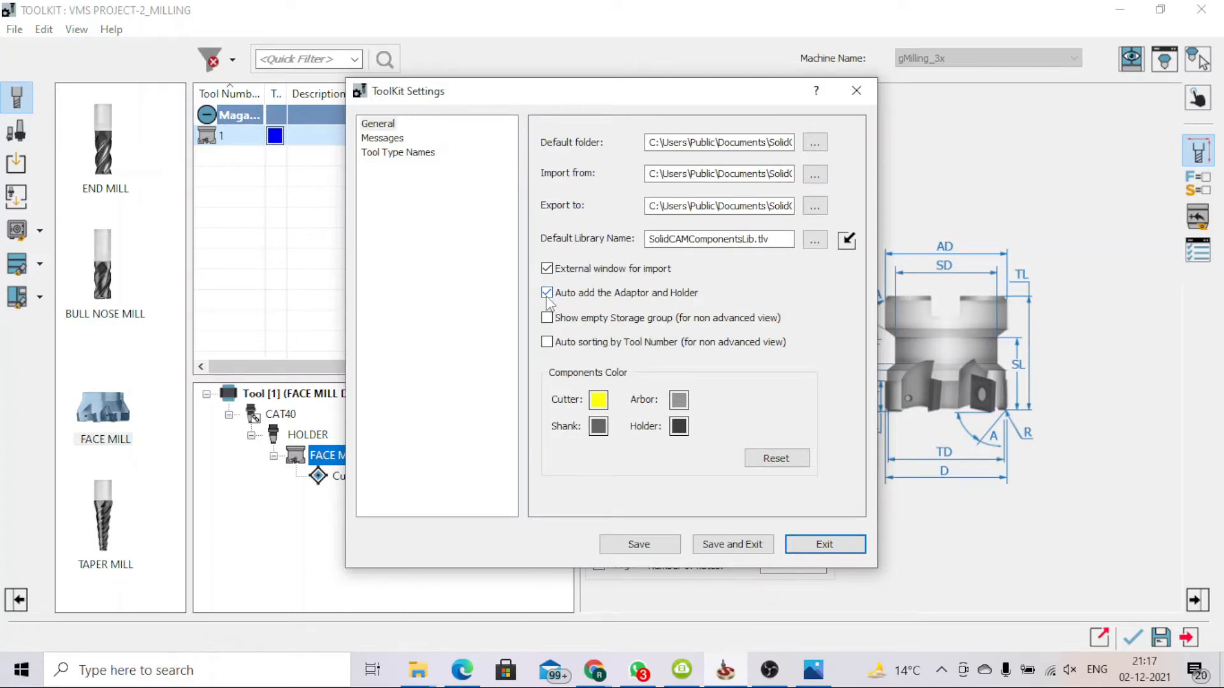
click(797, 545)
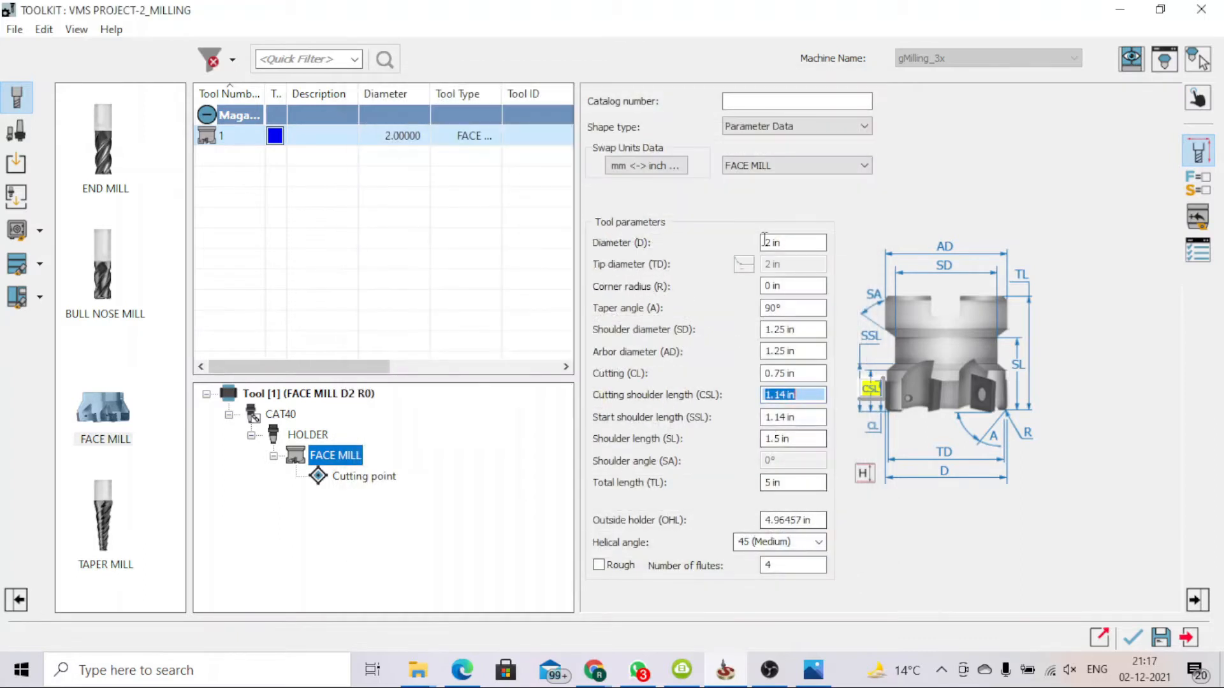
click(1140, 640)
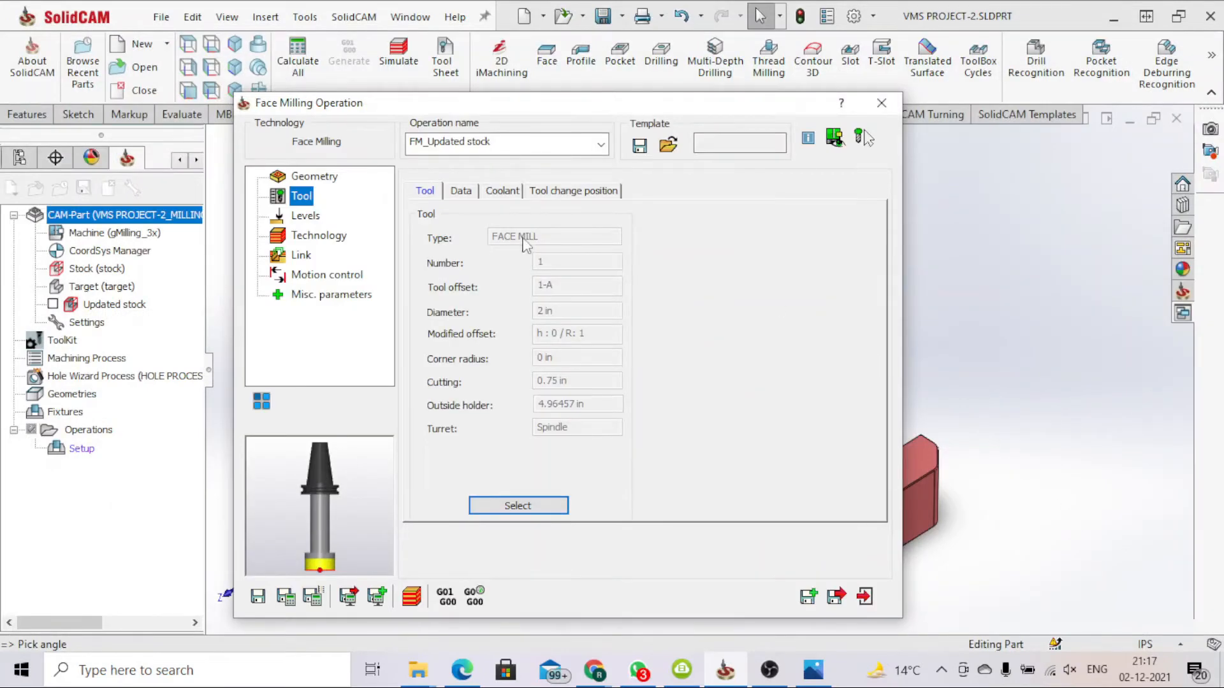
Enable the turret coolant options Flood: Pressure, Mist, Through tool: Pressure, Active air and Min.Quantity Lubrication.
click(501, 191)
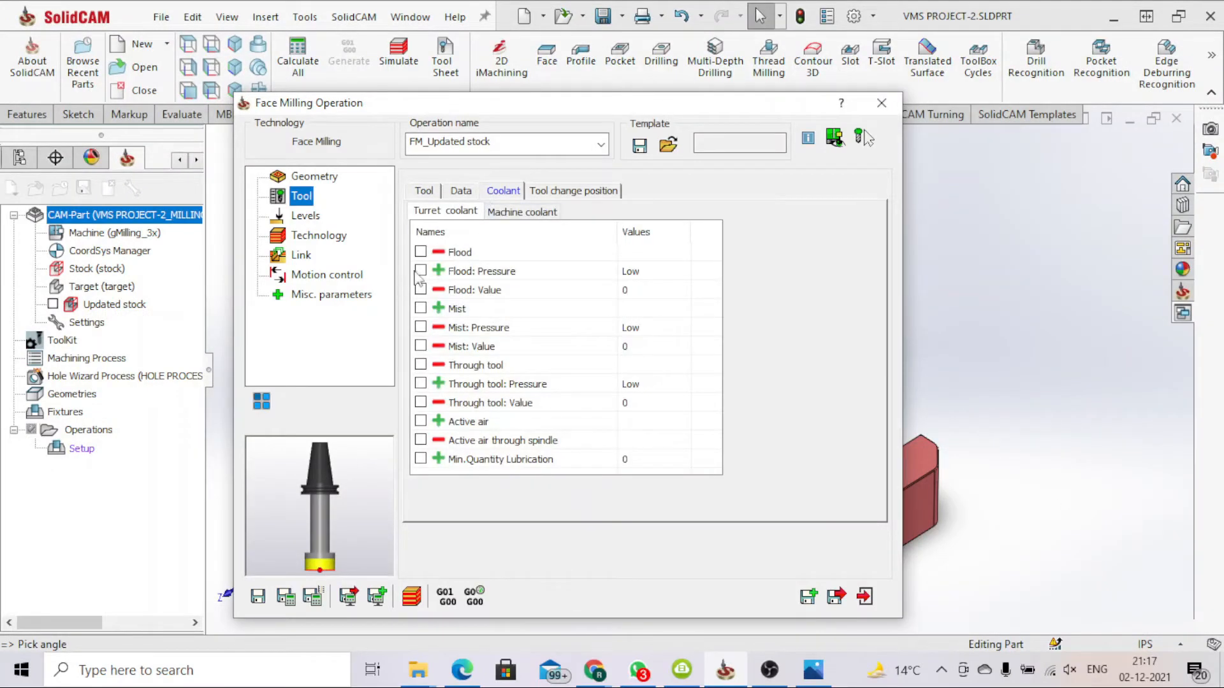
click(421, 385)
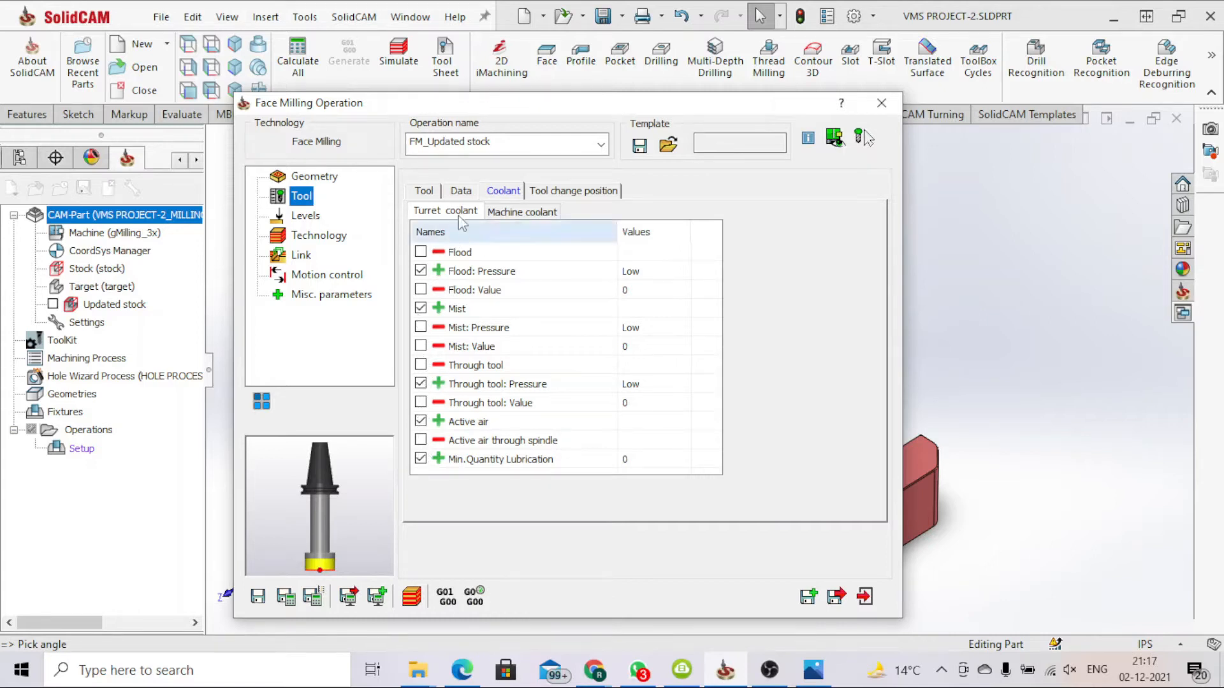
click(462, 192)
click(547, 192)
click(437, 194)
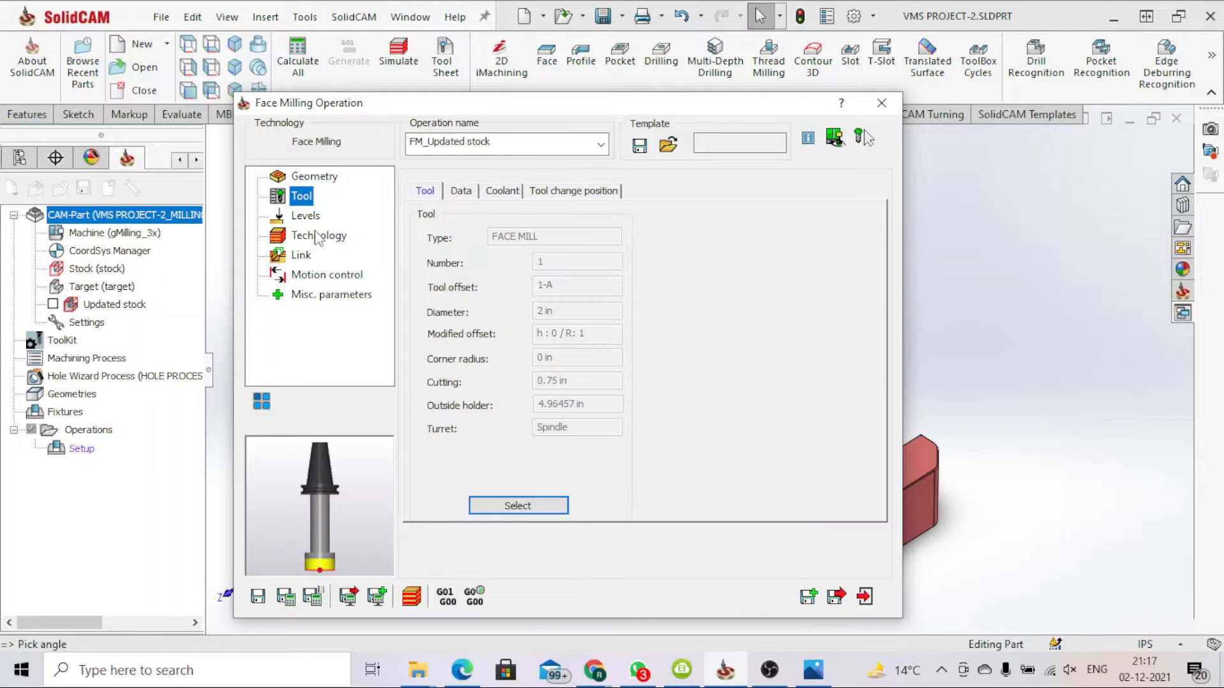
Define the operation's upper level by picking the top face of the raised center block.
click(306, 215)
click(472, 314)
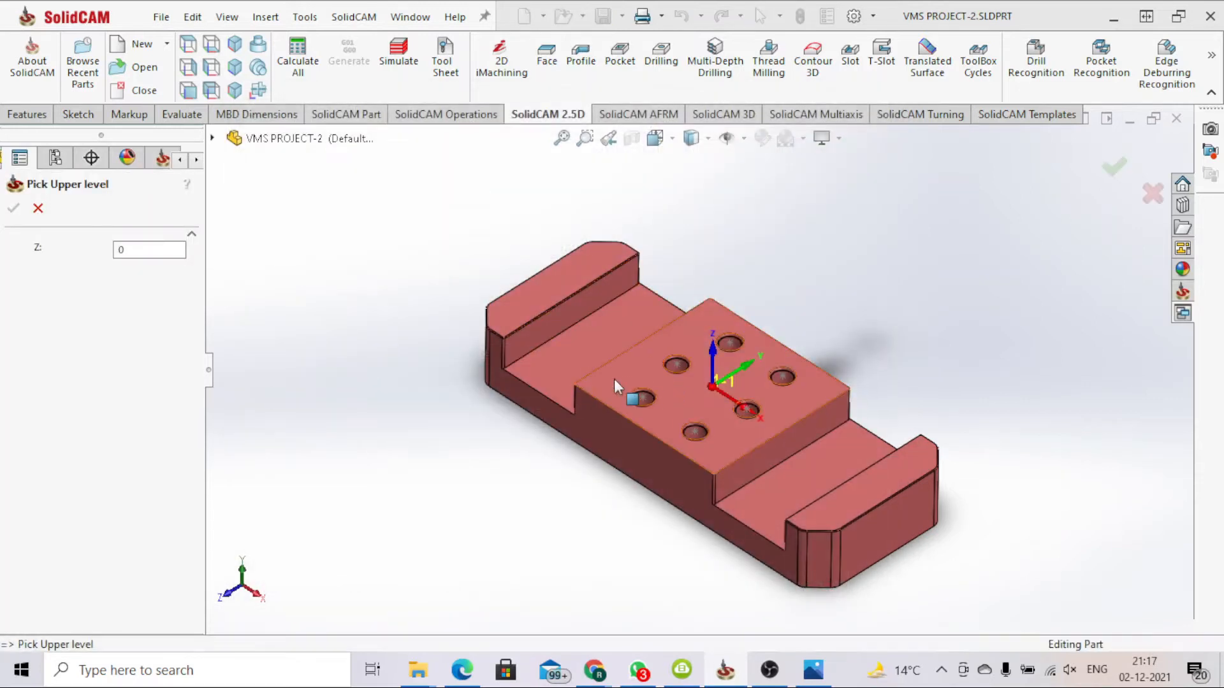
click(613, 378)
click(23, 209)
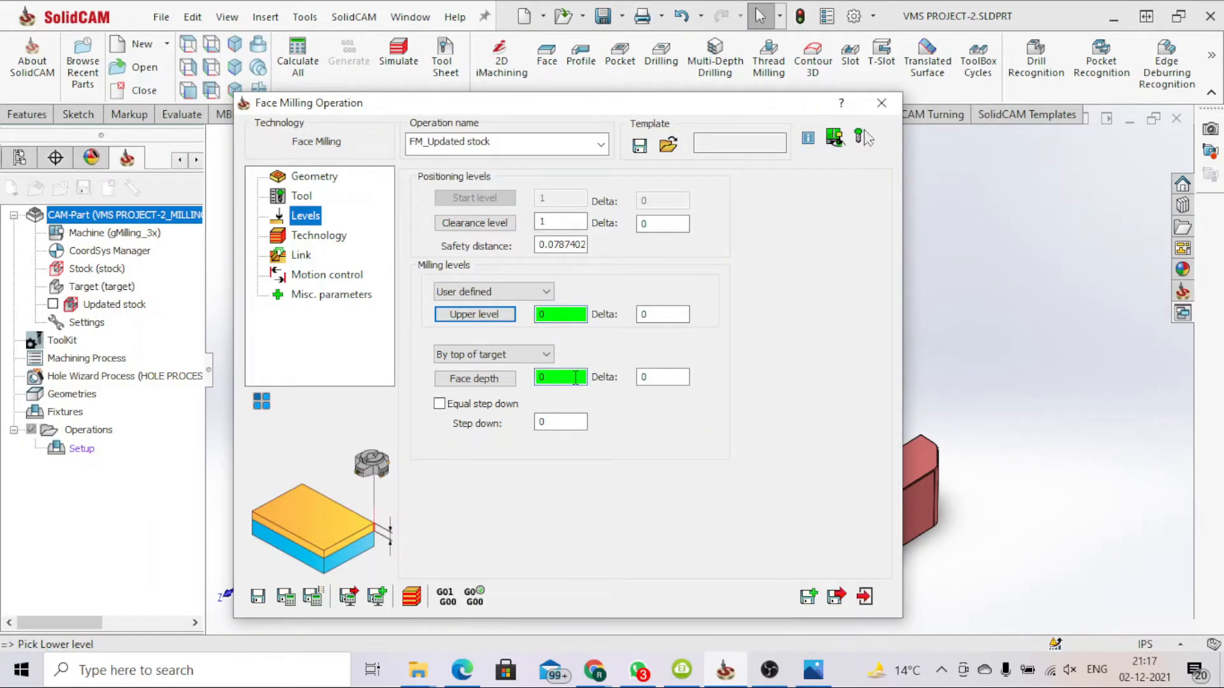
Set the face depth to 0.001 and enable equal step down with a maximum of 0.04.
click(576, 378)
text(.001)
click(517, 406)
click(561, 422)
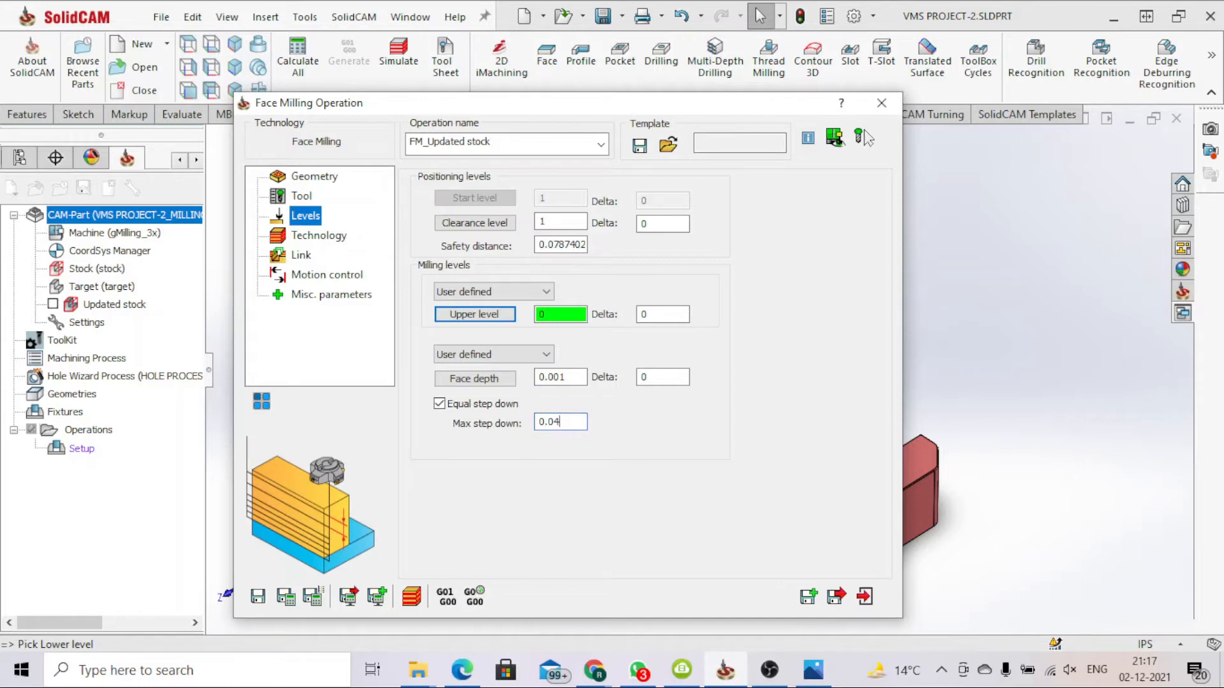
Set the hatch technology's minimum overlap to 50% of tool diameter and enable Complete Z-level.
click(338, 237)
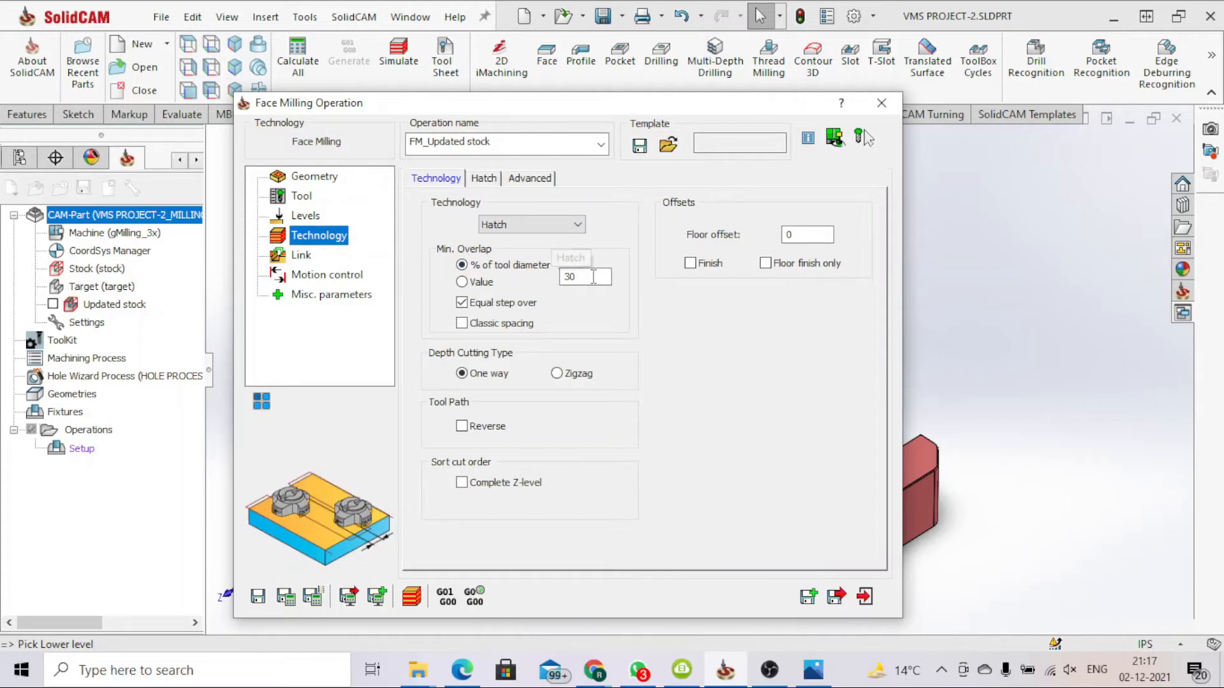
drag(591, 278, 485, 289)
text(50)
click(462, 483)
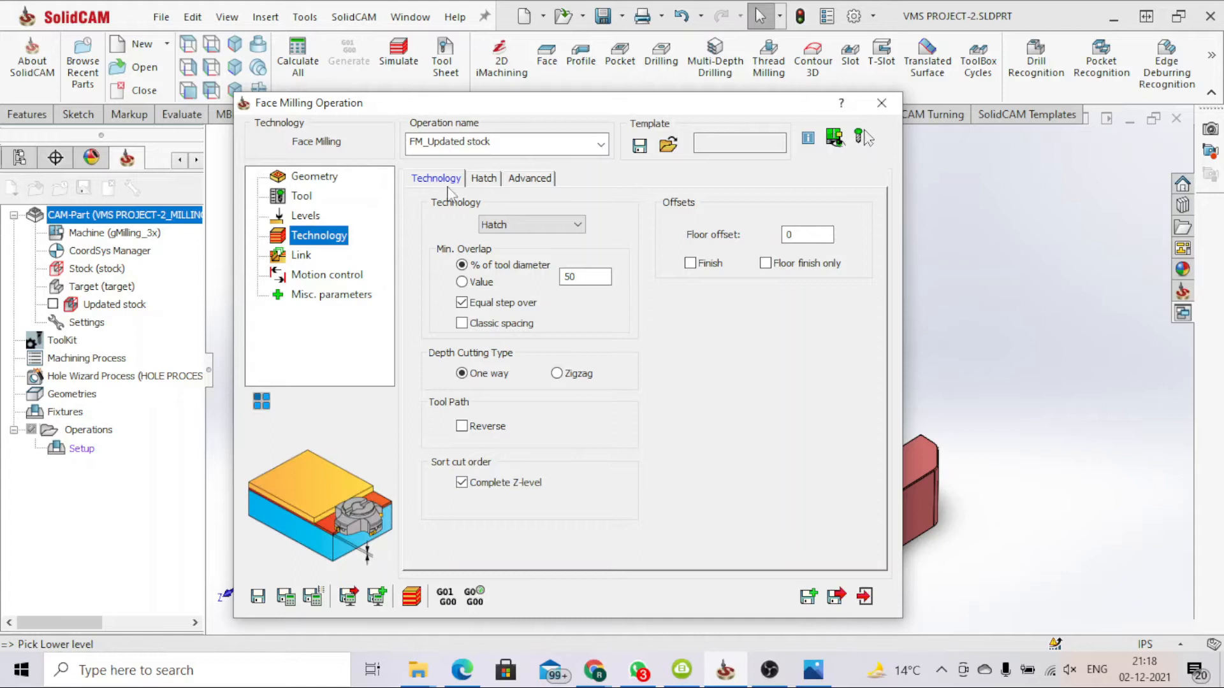
click(484, 179)
click(517, 179)
click(436, 178)
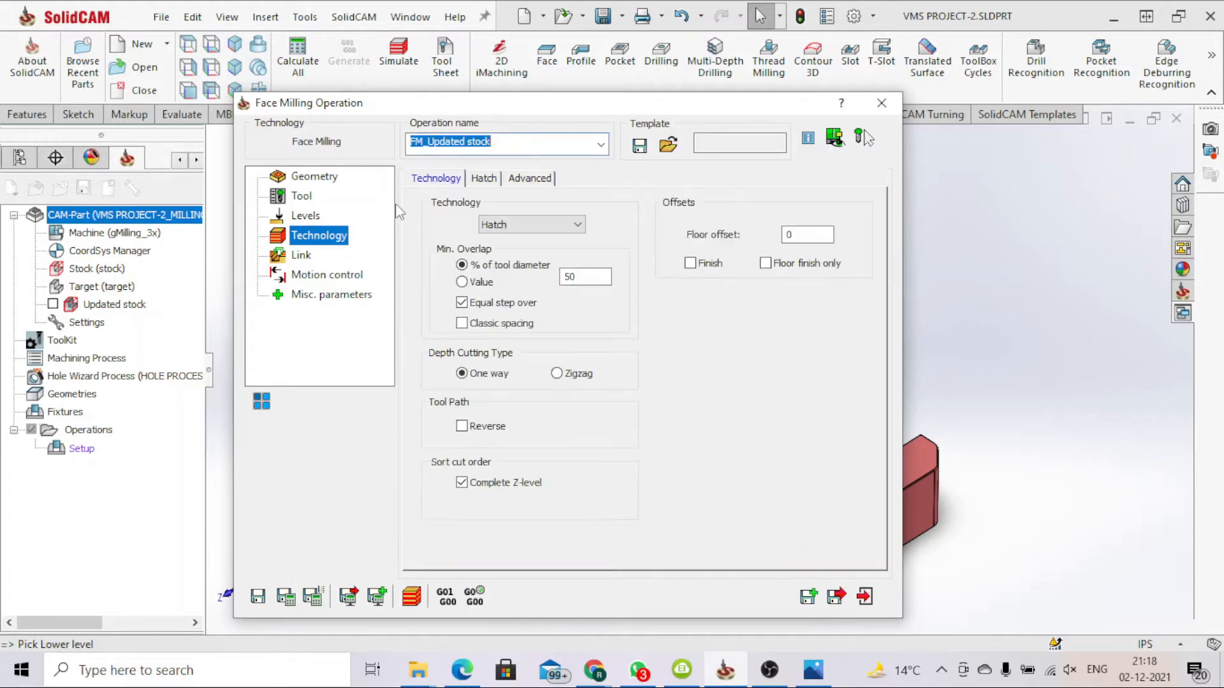
Go through the link, motion control and miscellaneous parameters, and save and calculate the face milling operation.
click(288, 257)
click(524, 383)
click(524, 396)
click(327, 276)
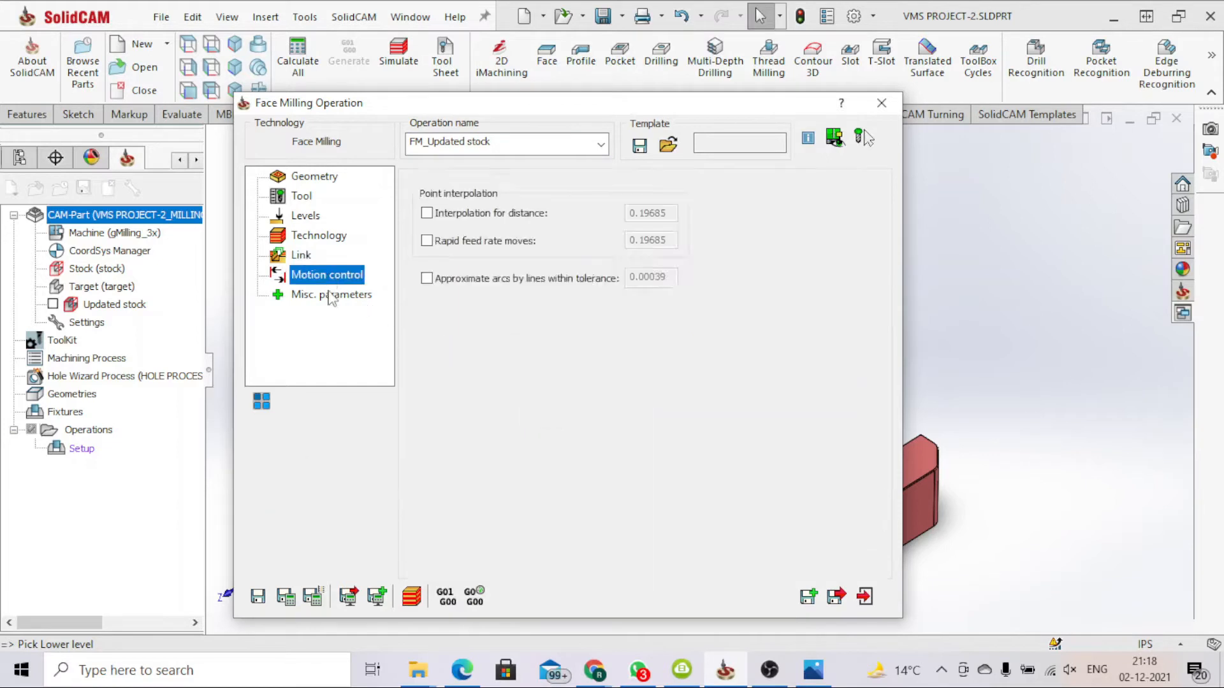
click(331, 295)
click(288, 599)
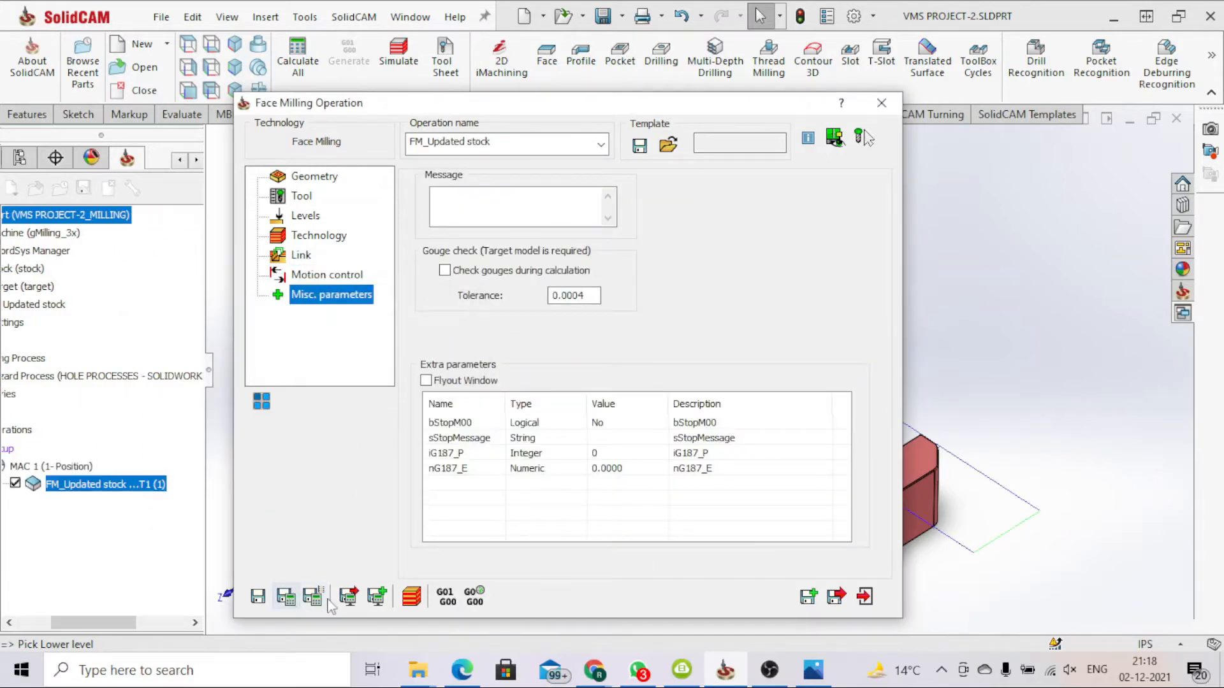
Simulate the face milling operation in SolidVerify, replaying it at medium, maximum and minimum speed, and close the simulation and operation.
click(413, 598)
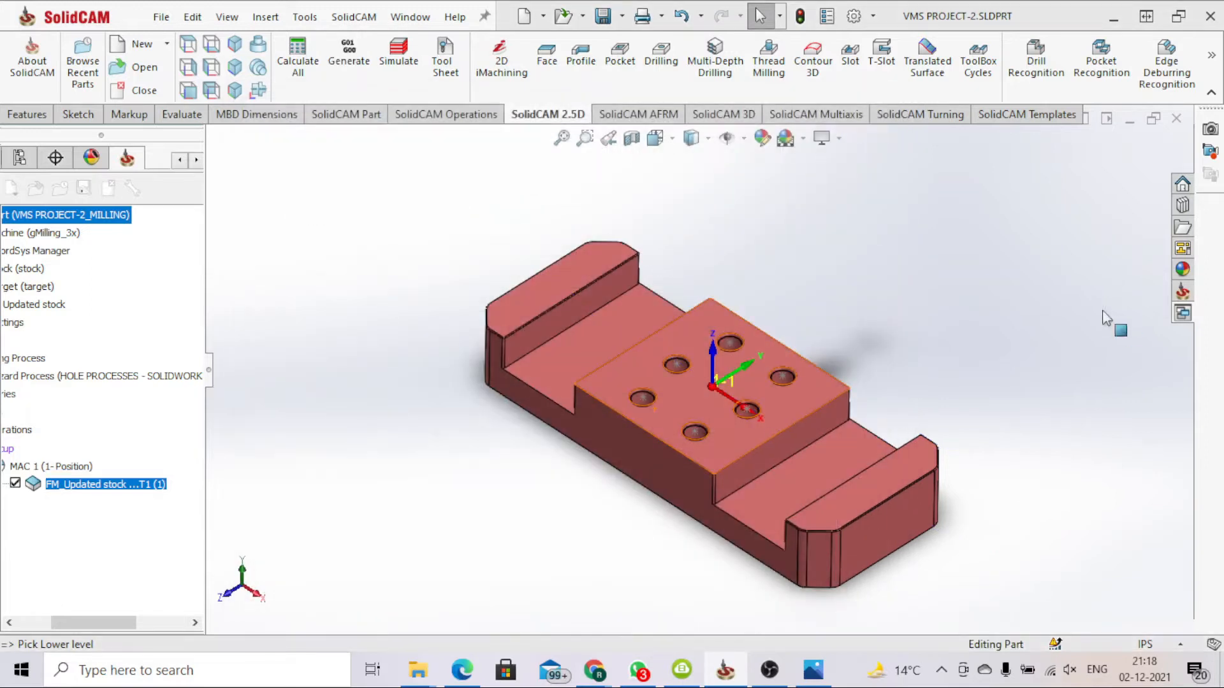
click(1099, 243)
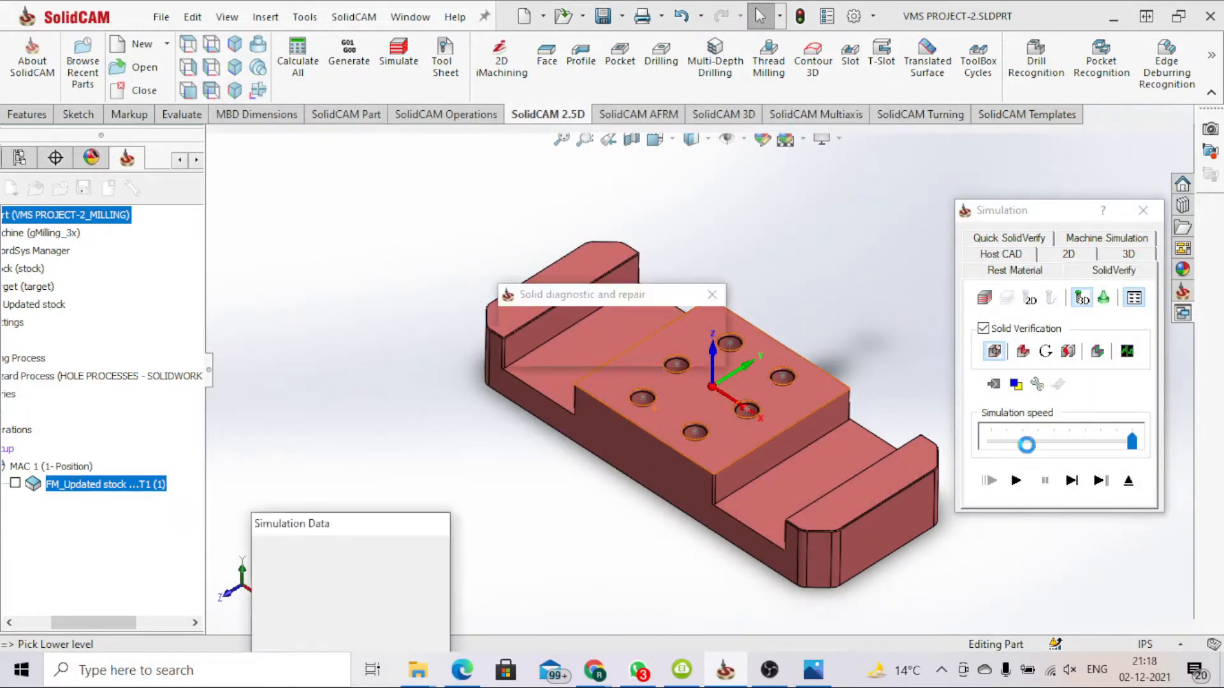
drag(1132, 440, 1069, 441)
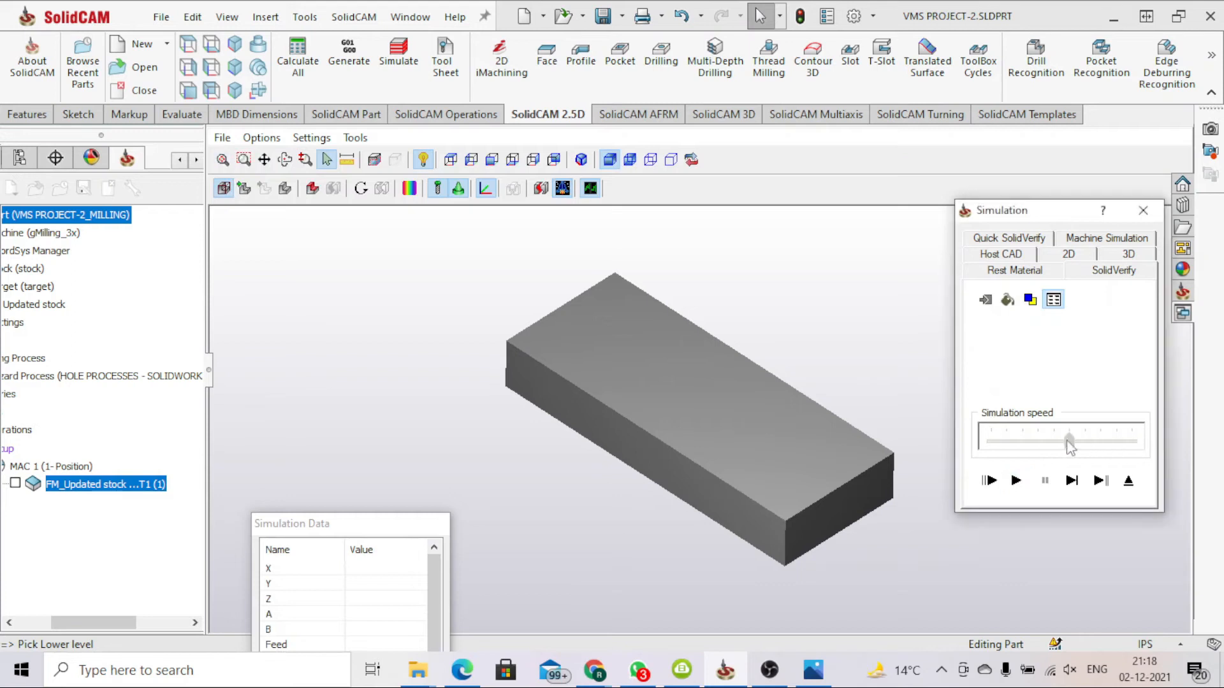
click(1016, 481)
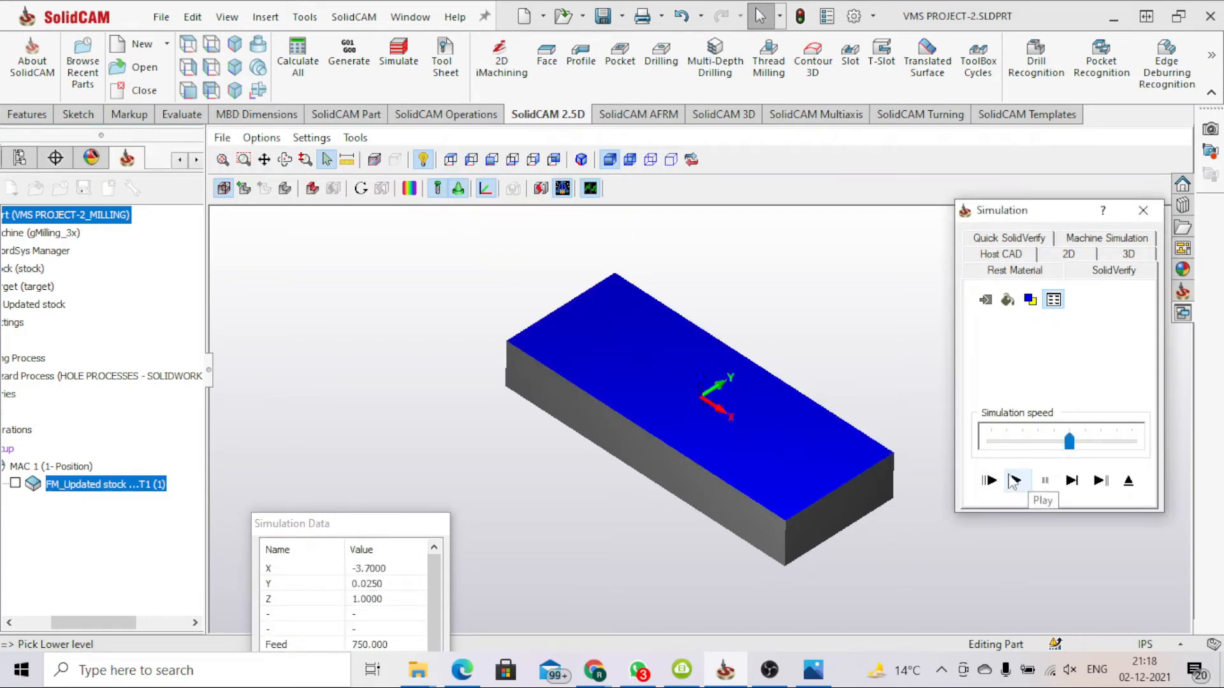
drag(1069, 441, 1132, 441)
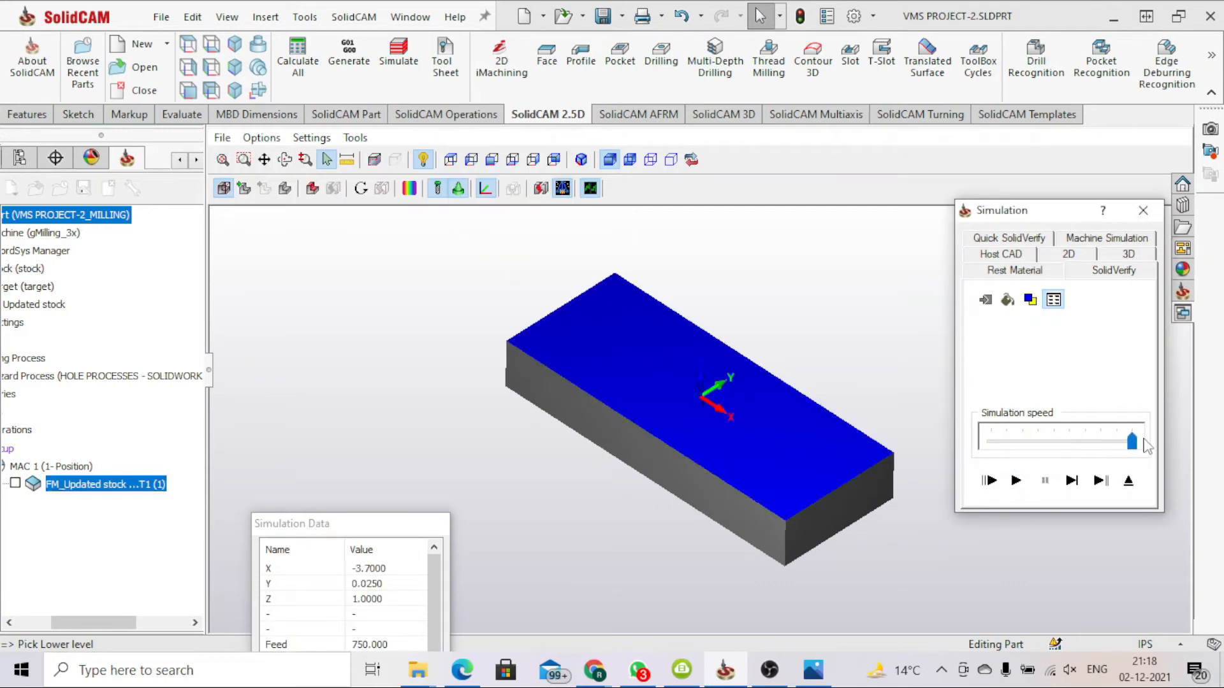
click(1016, 481)
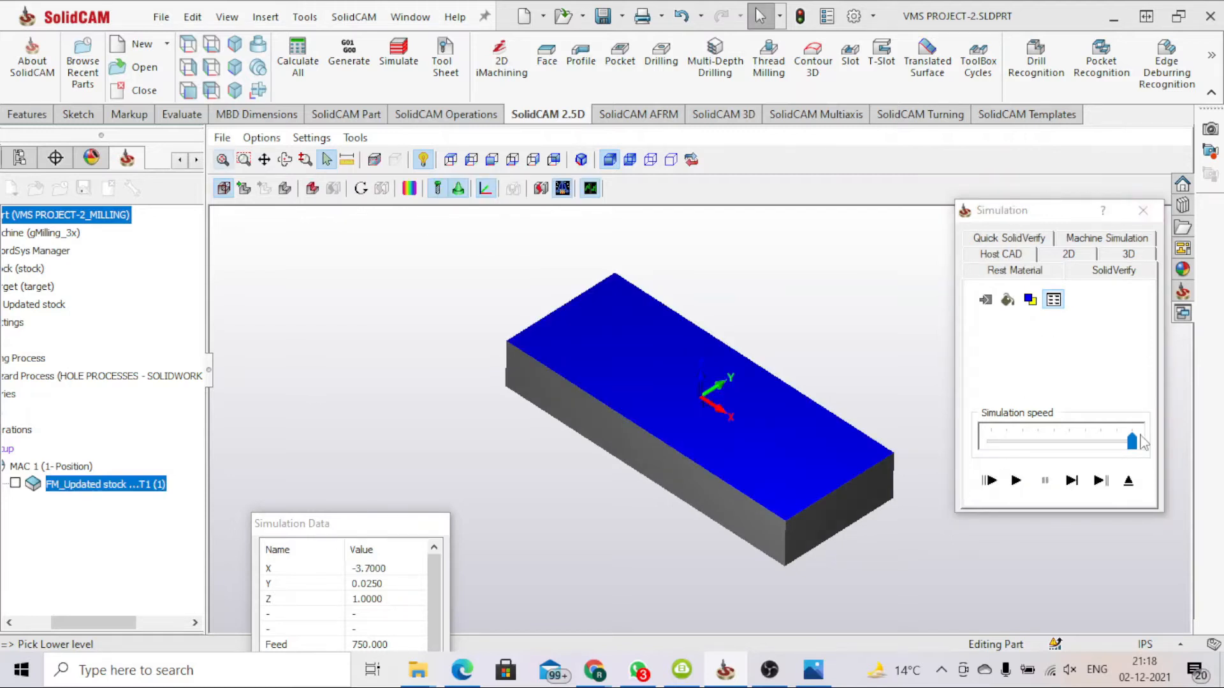
drag(1132, 440, 991, 440)
click(1016, 482)
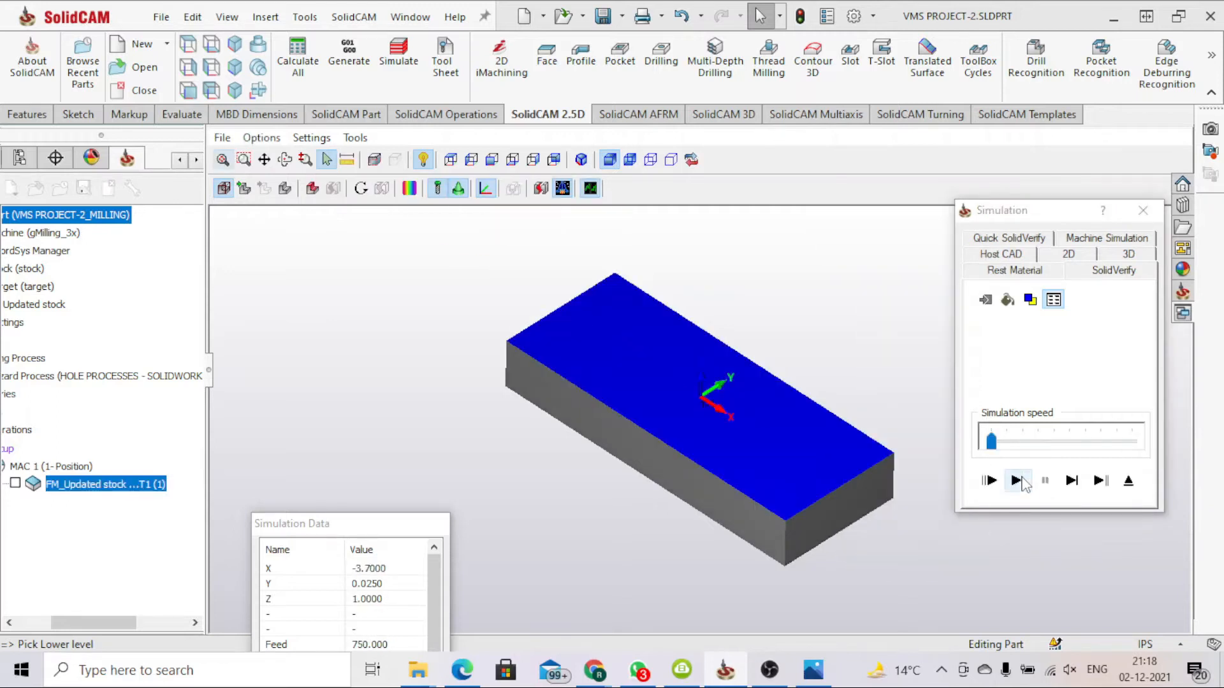
click(1135, 214)
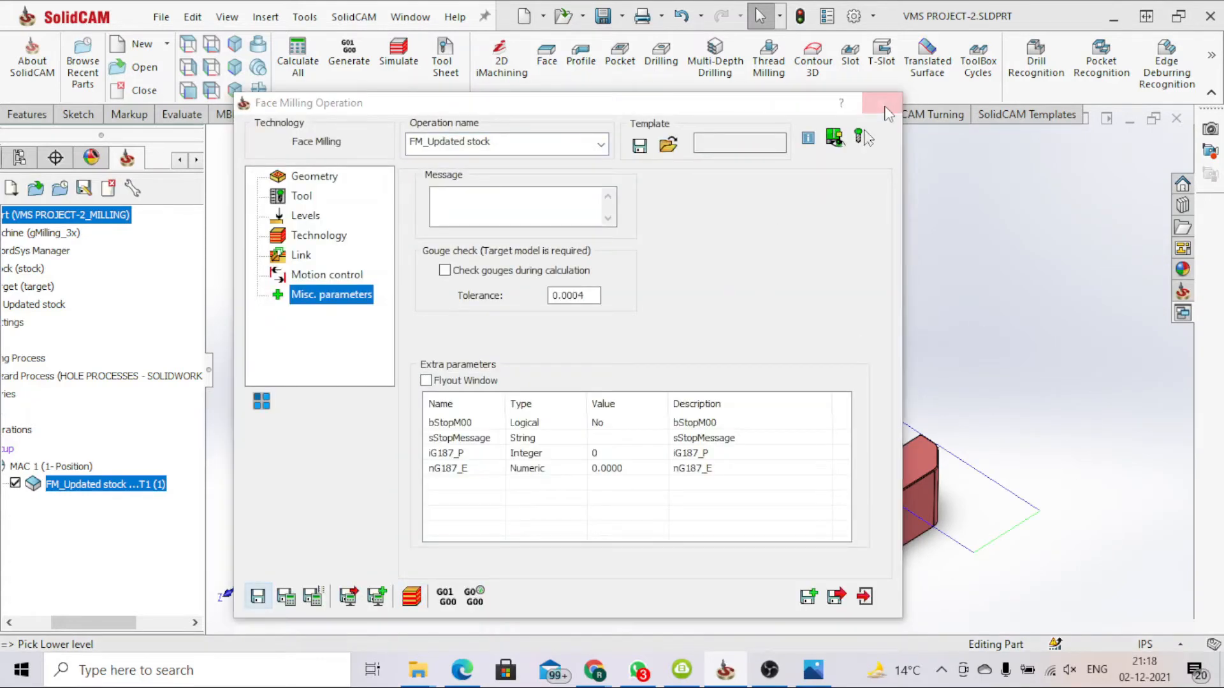
click(883, 107)
Simulate the face milling operation in Rest Material mode and examine the material left on the slots, holes and corners.
middle_drag(587, 366, 591, 326)
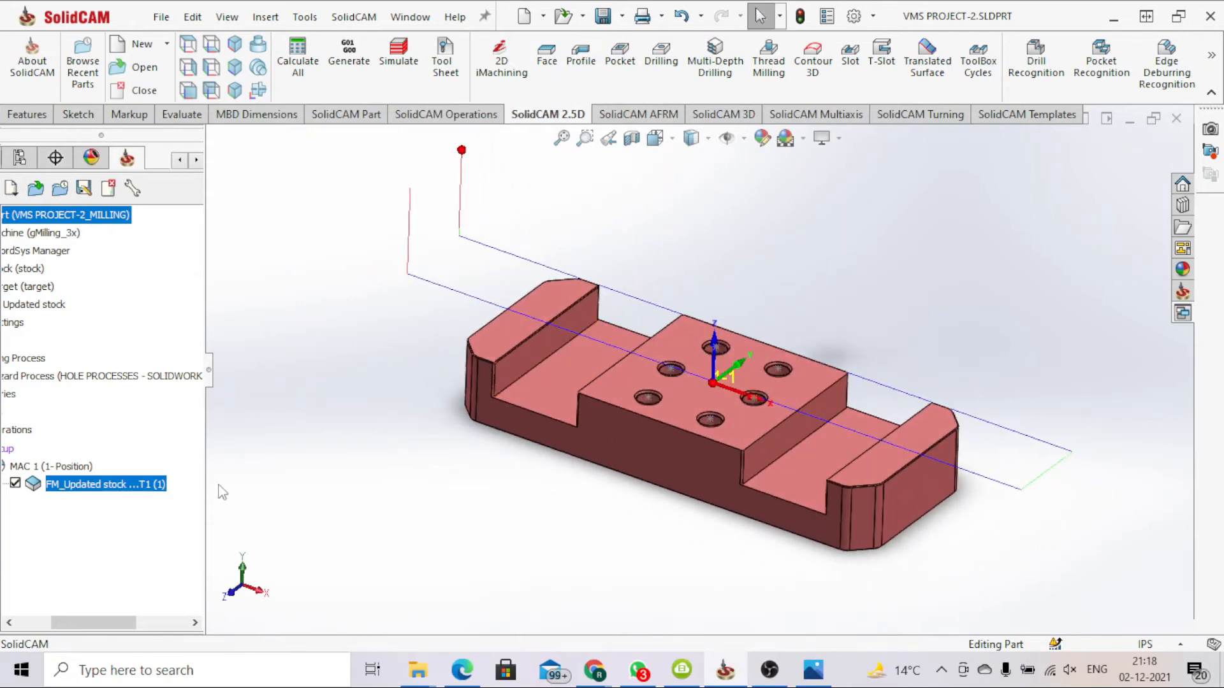
right_click(158, 484)
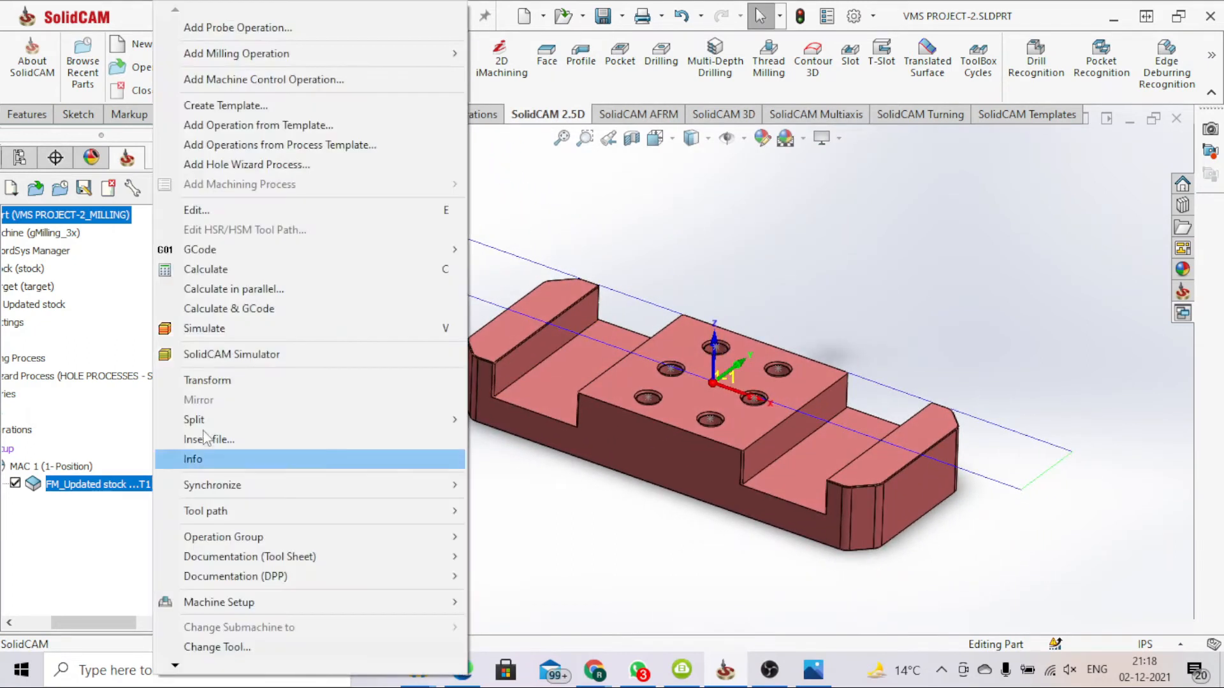
click(204, 328)
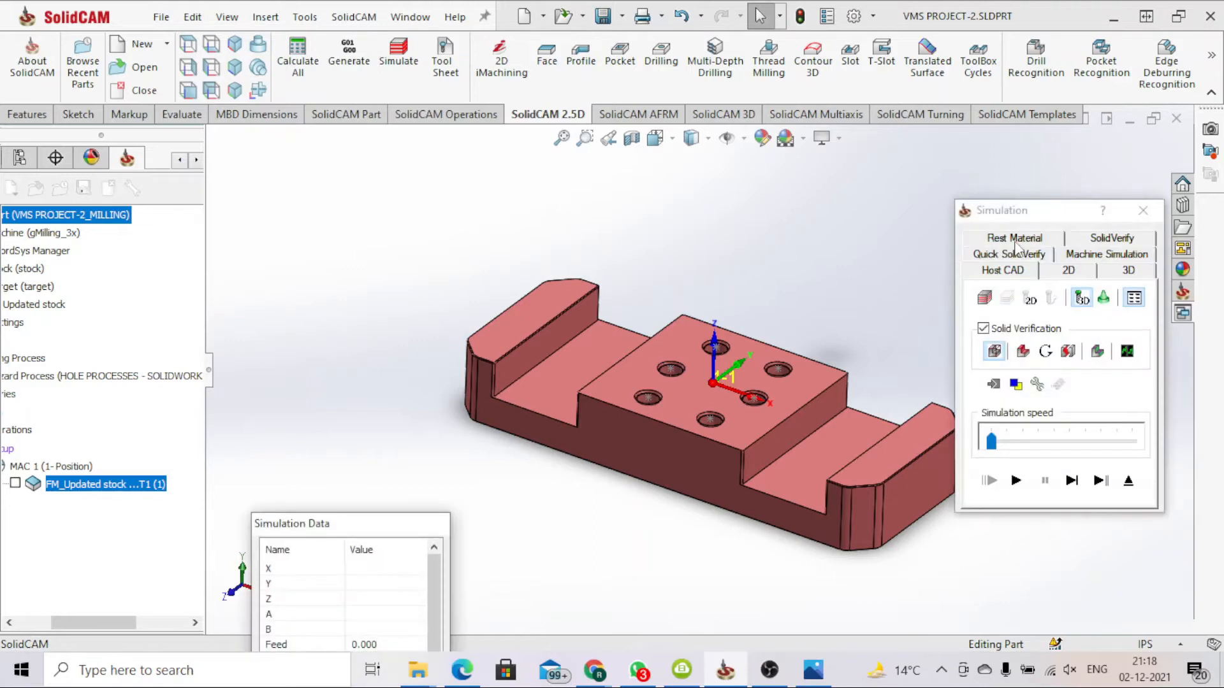
click(1015, 240)
mouse_move(661, 433)
middle_down()
mouse_move(579, 472)
mouse_move(585, 430)
mouse_move(667, 449)
middle_up()
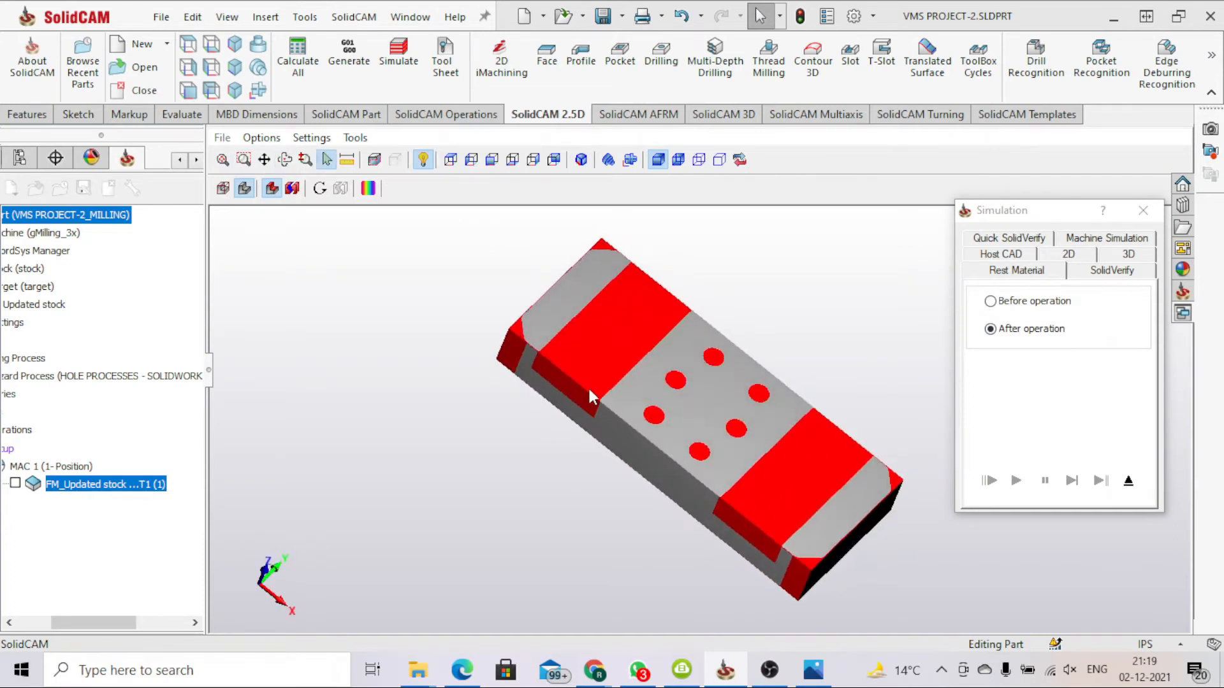
scroll(598, 351, down, 3)
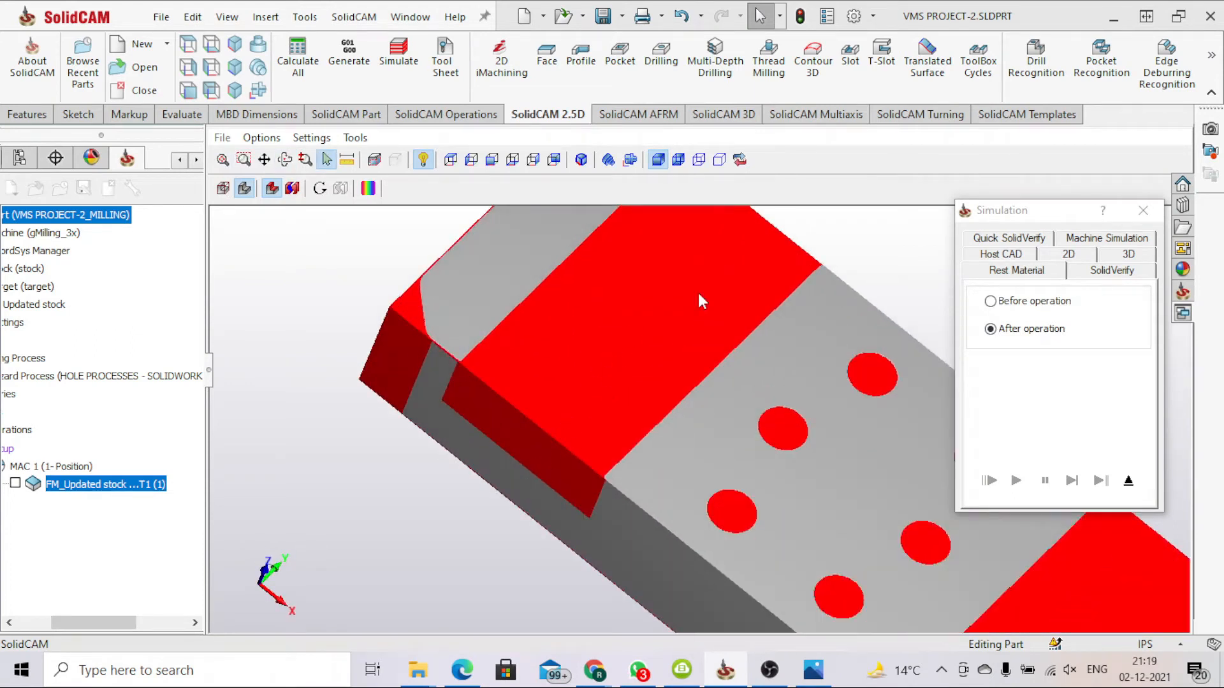
scroll(697, 291, up, 4)
scroll(766, 404, down, 6)
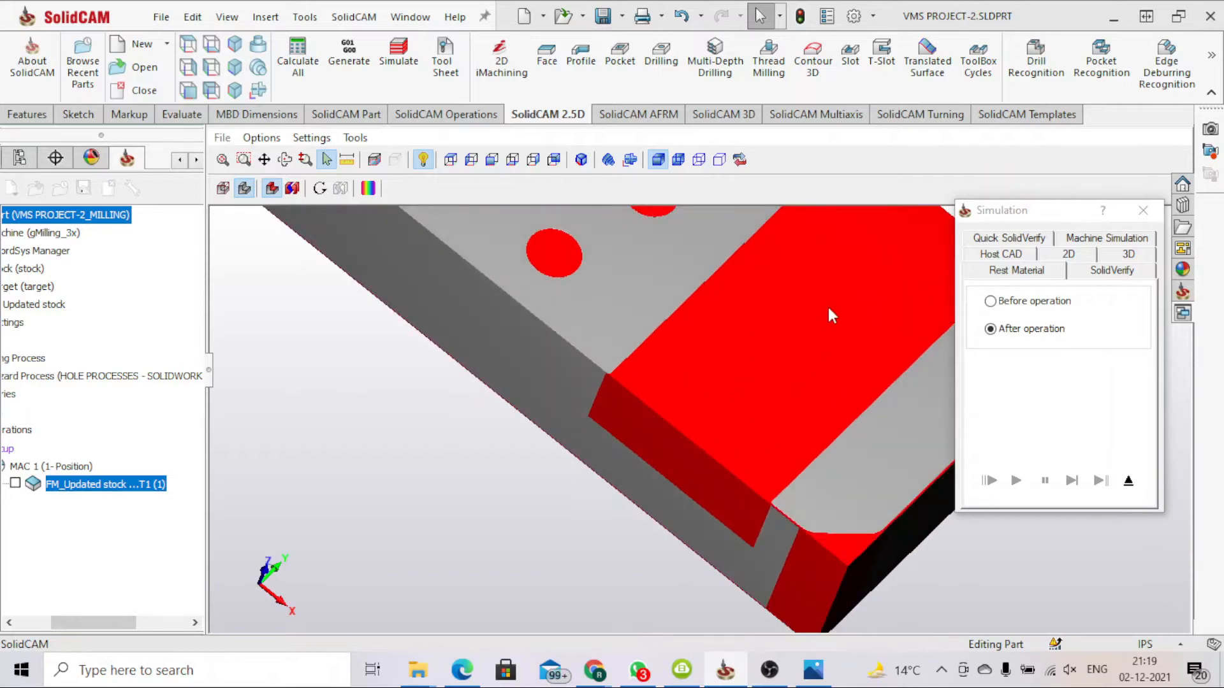
scroll(828, 308, up, 6)
middle_drag(759, 470, 749, 399)
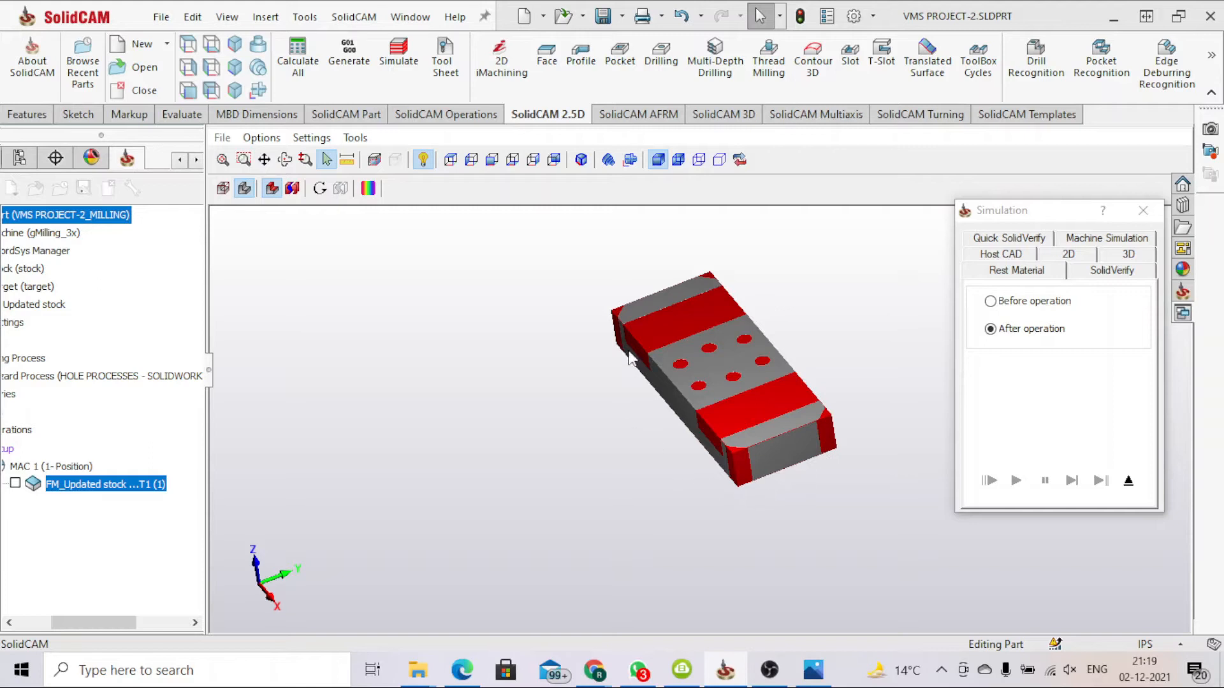
middle_drag(728, 508, 691, 469)
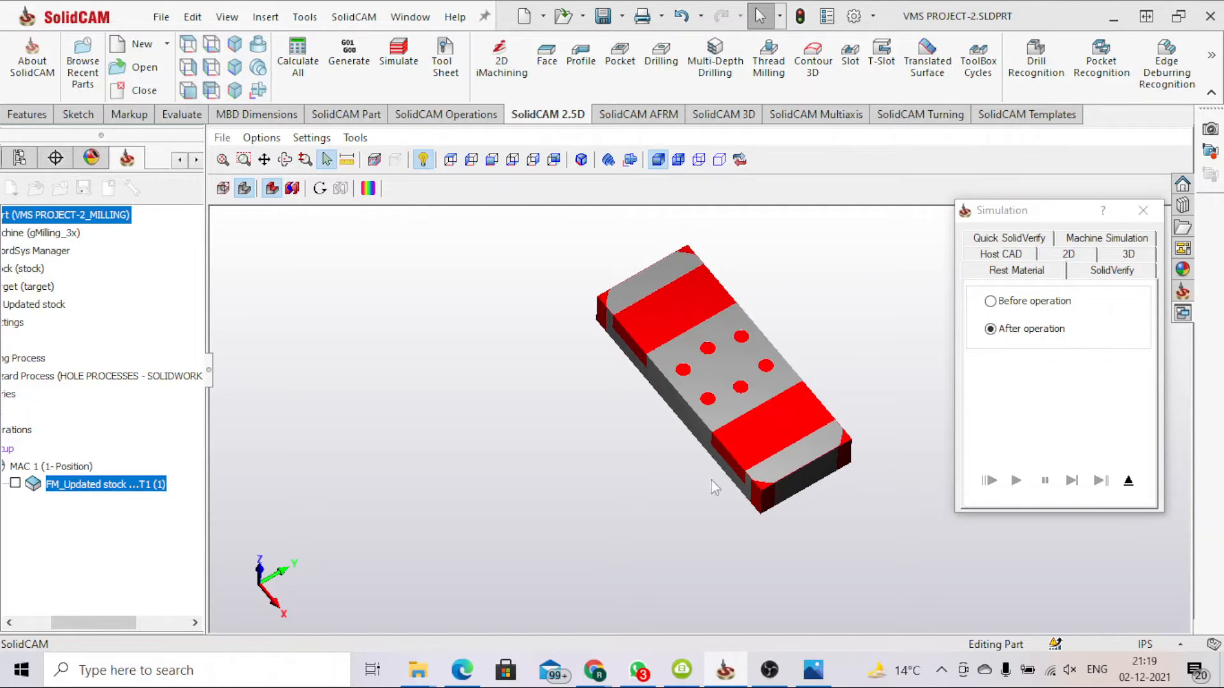
scroll(756, 367, down, 2)
click(1143, 211)
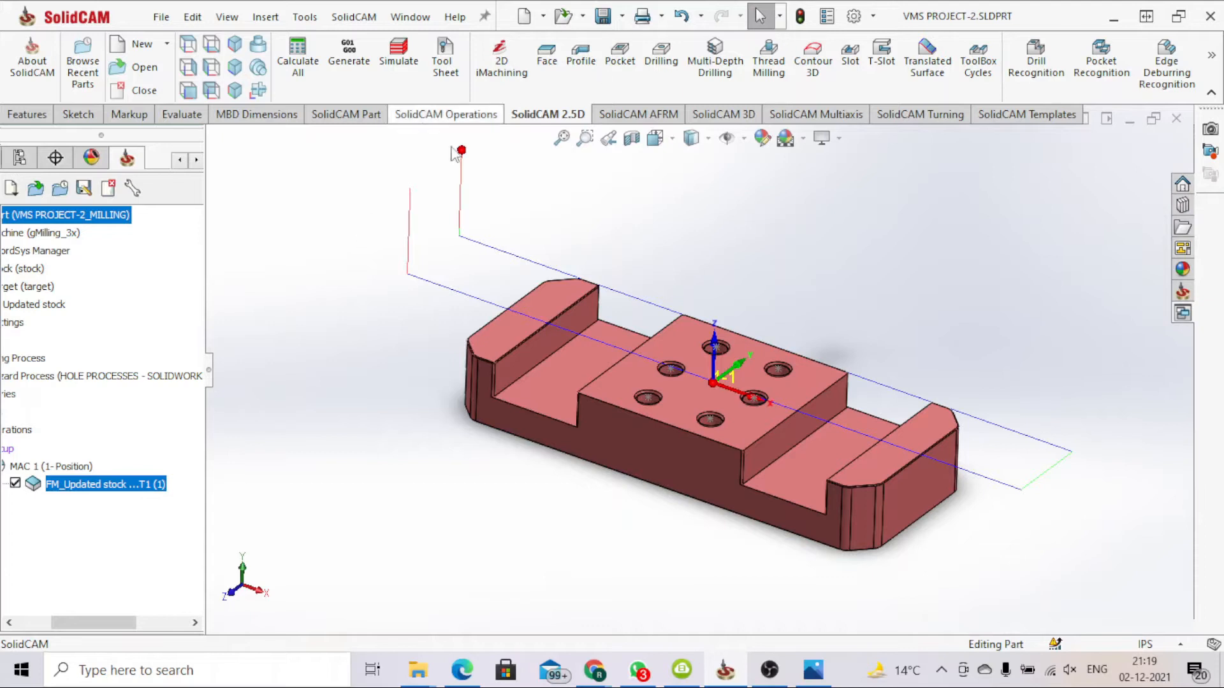
Add a Pocket operation and define its geometry from the floor faces of the two slots beside the raised center block.
click(620, 54)
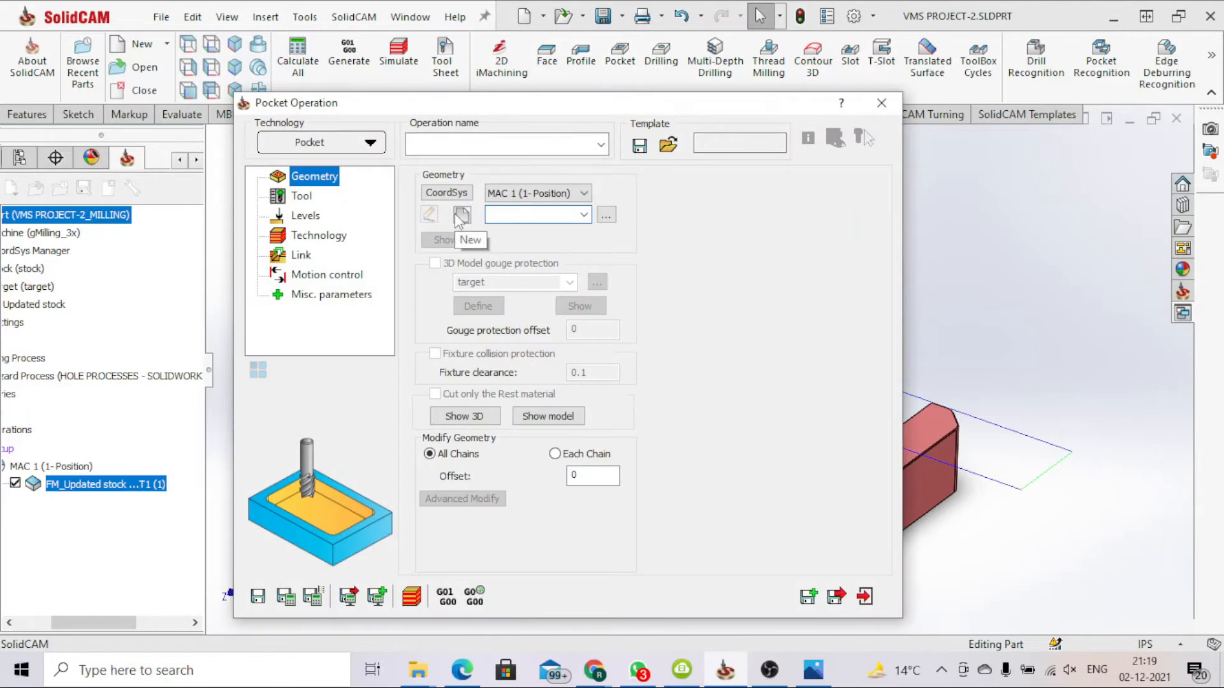
click(461, 214)
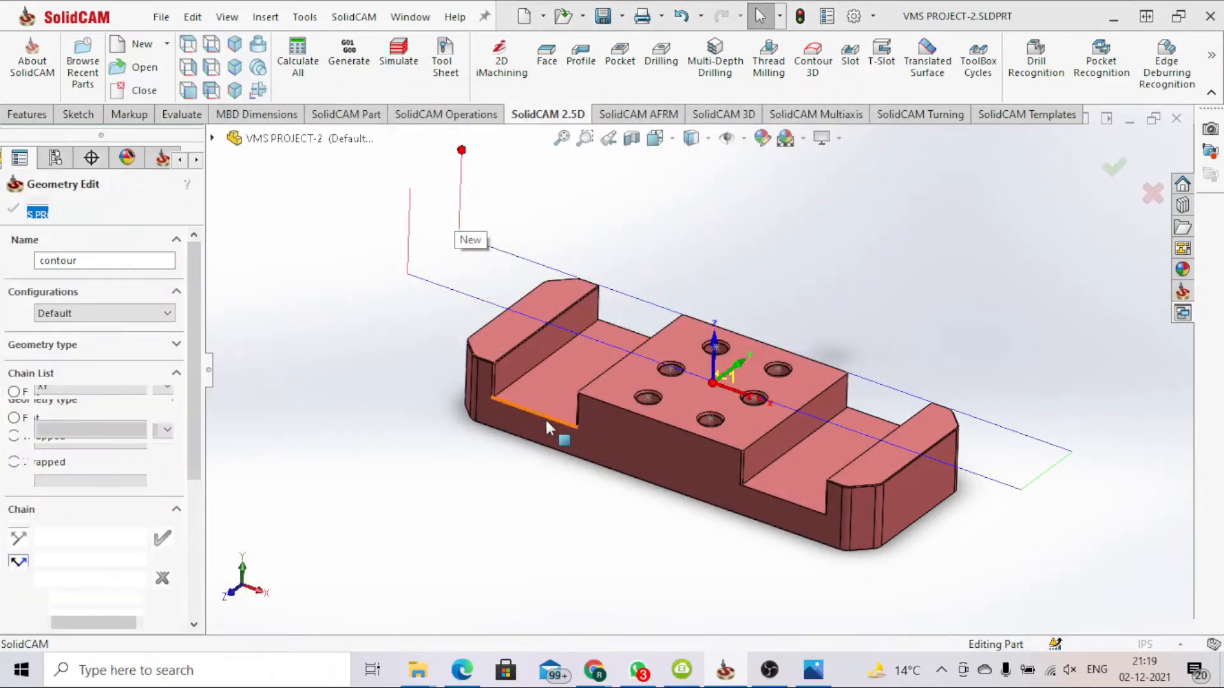
scroll(536, 366, down, 3)
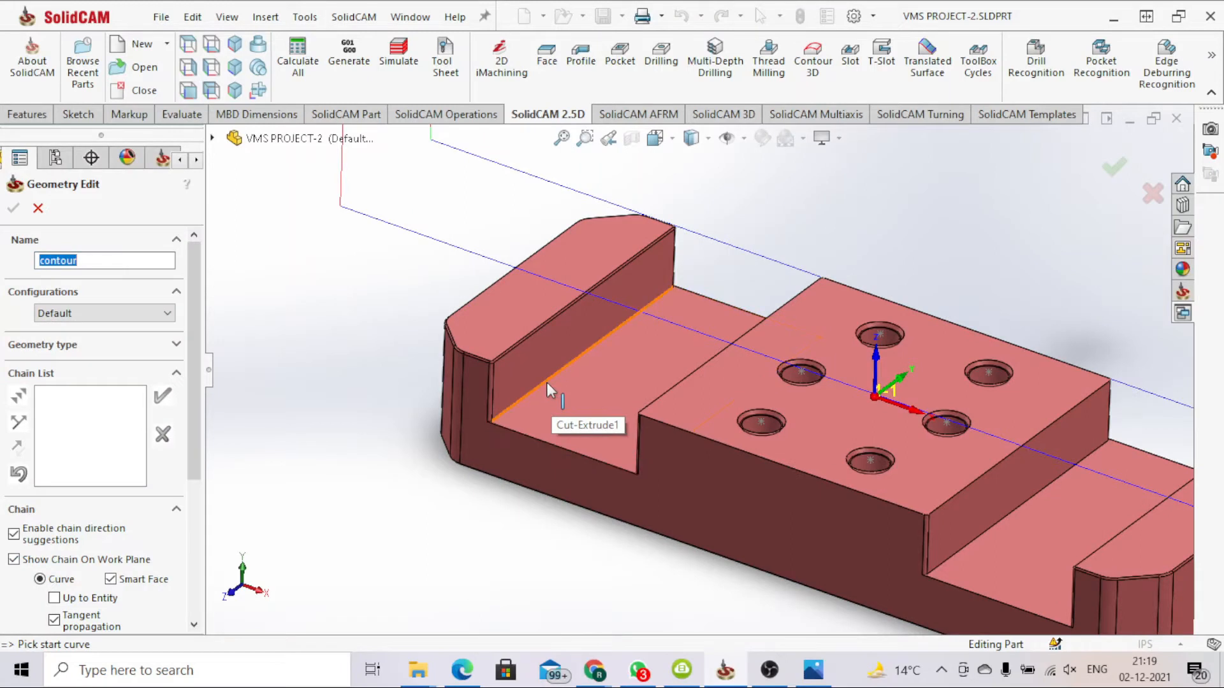
click(553, 396)
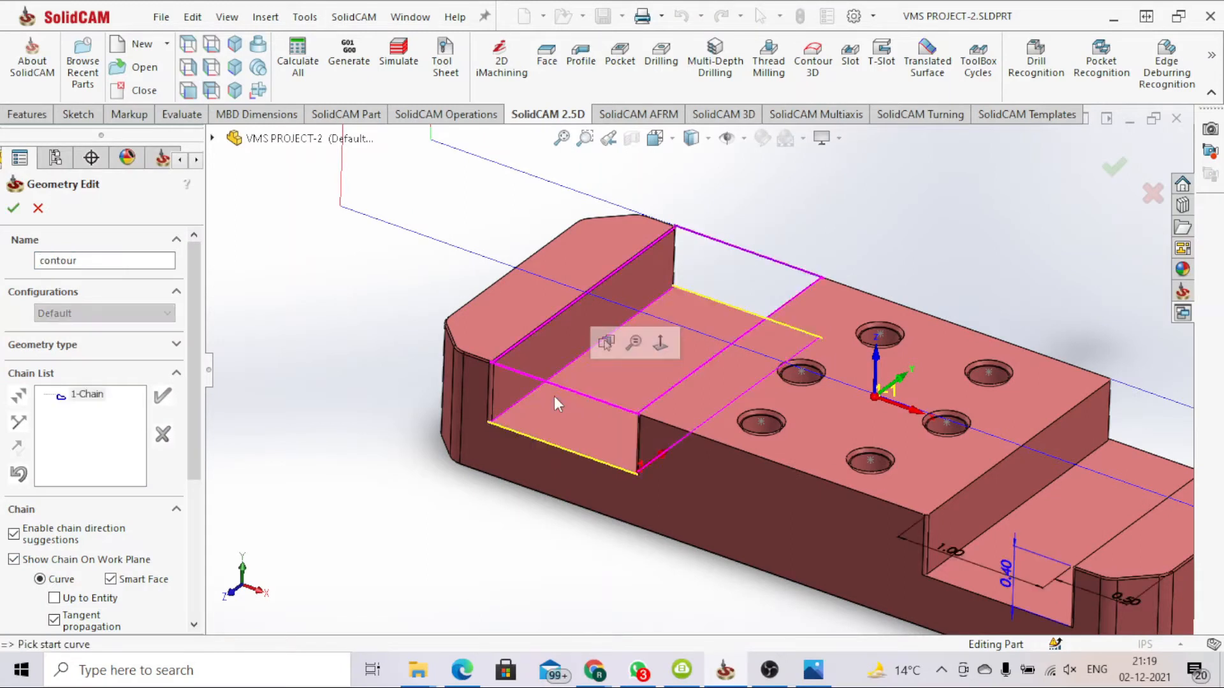
scroll(554, 396, up, 4)
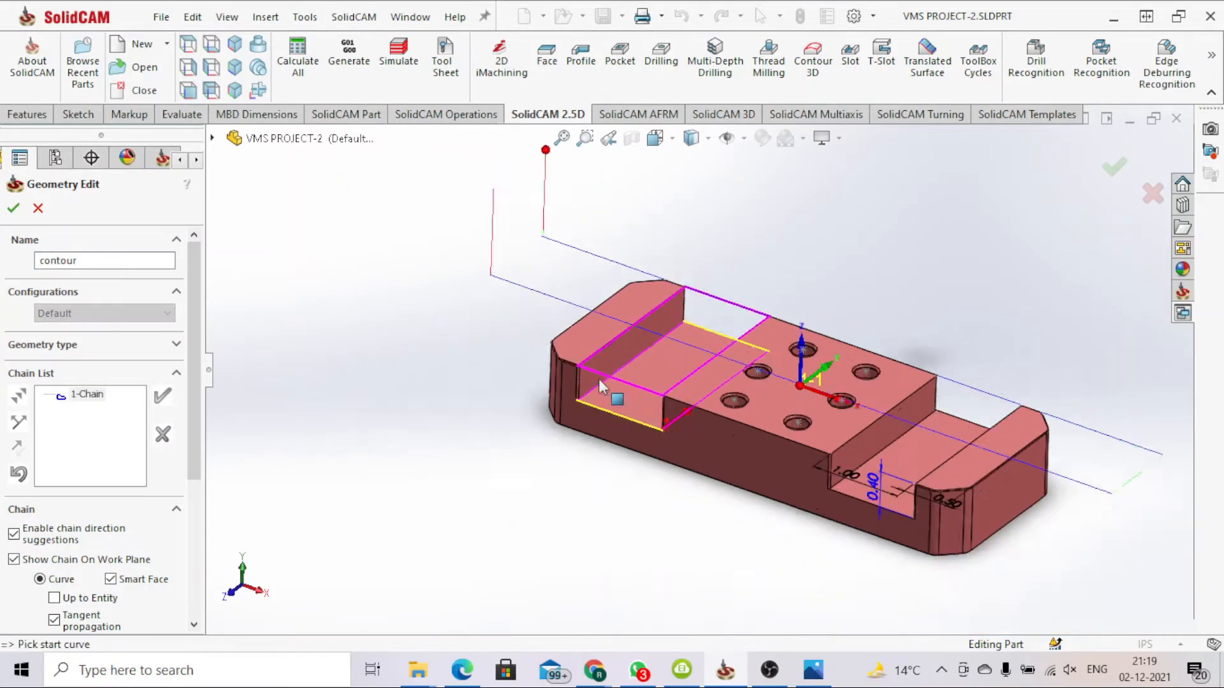
click(877, 443)
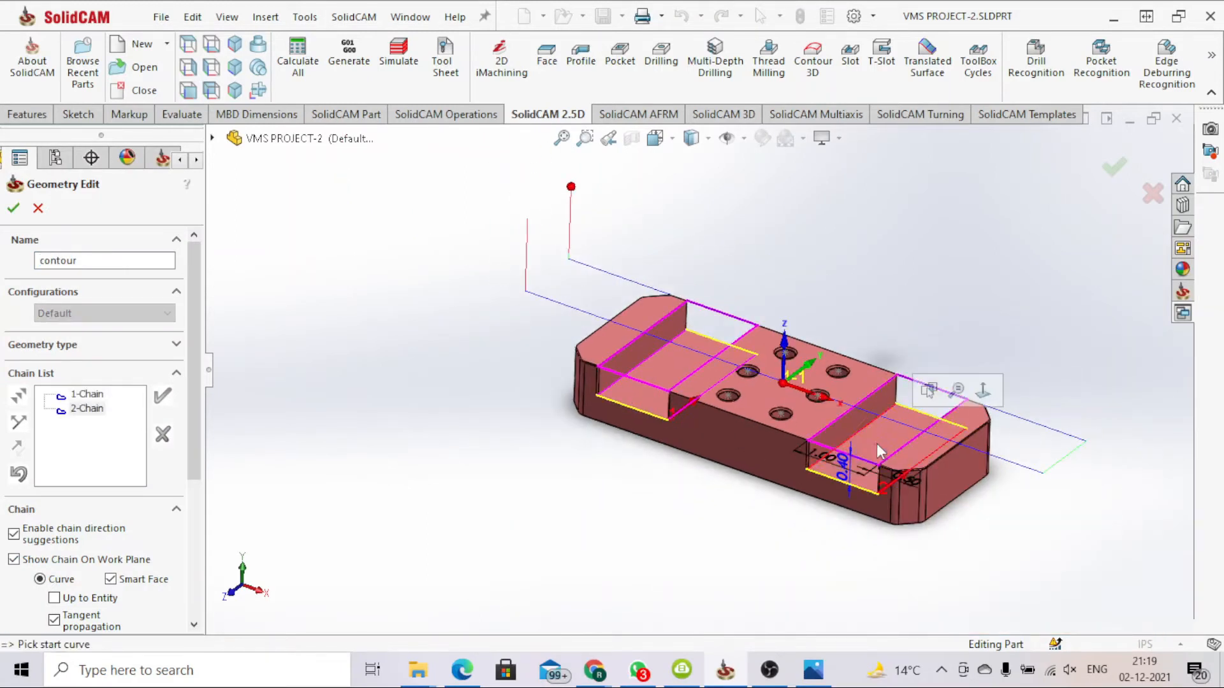
click(13, 207)
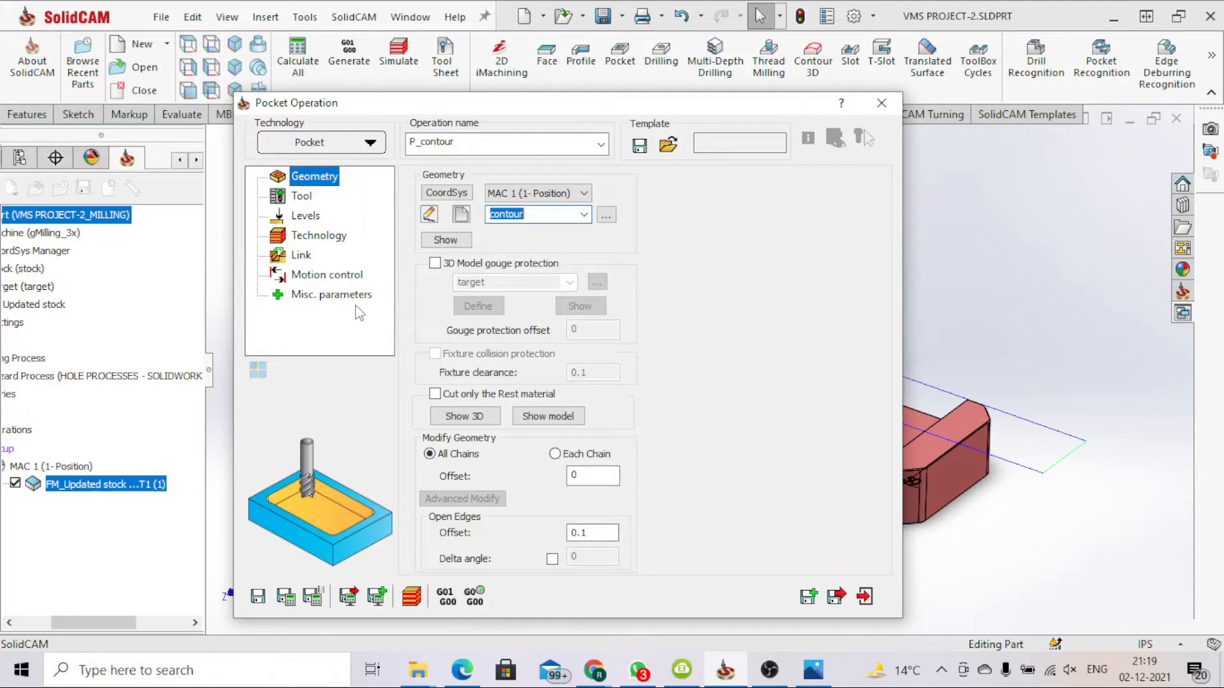
Create an end mill with a 0.5 in diameter and 5 in total length and assign it to the pocket operation.
click(301, 196)
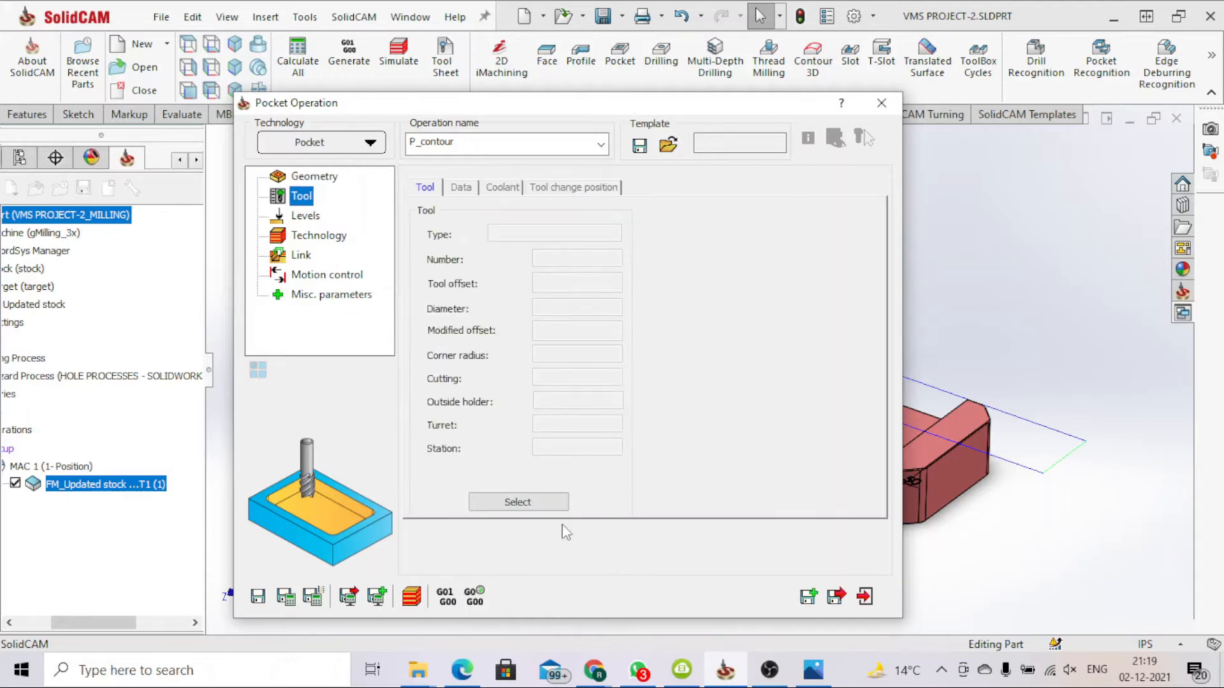
click(520, 501)
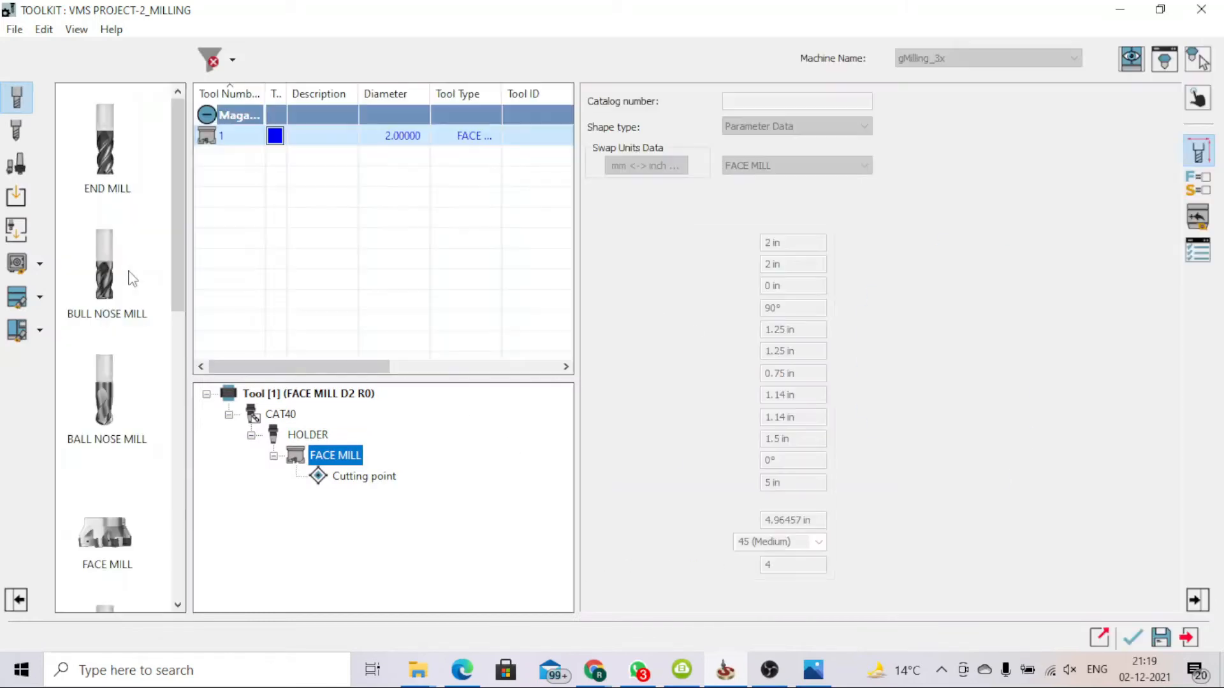
double_click(110, 162)
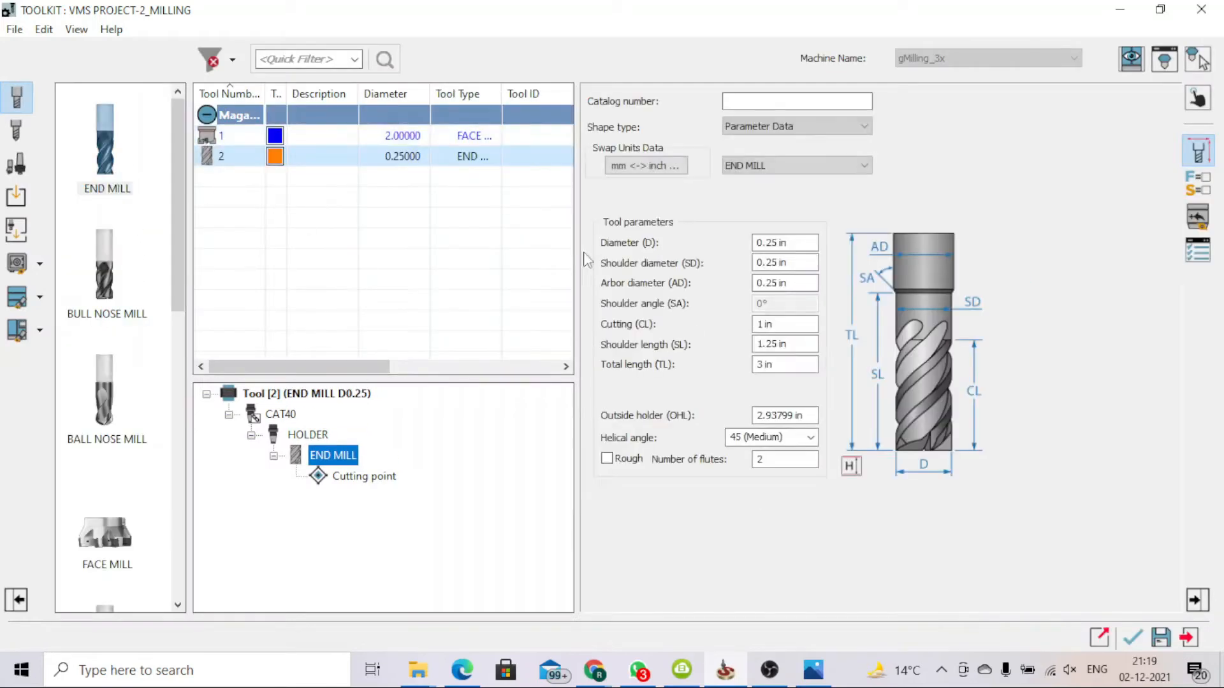
click(752, 243)
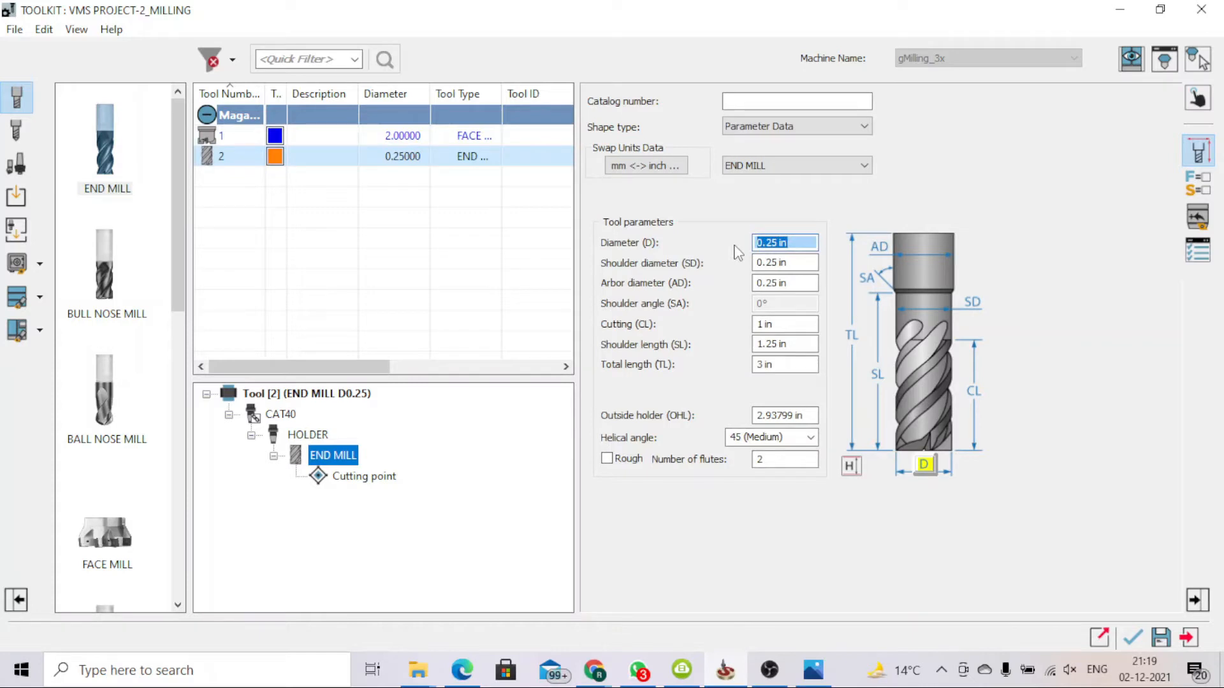
text(0.5)
key(Return)
click(758, 364)
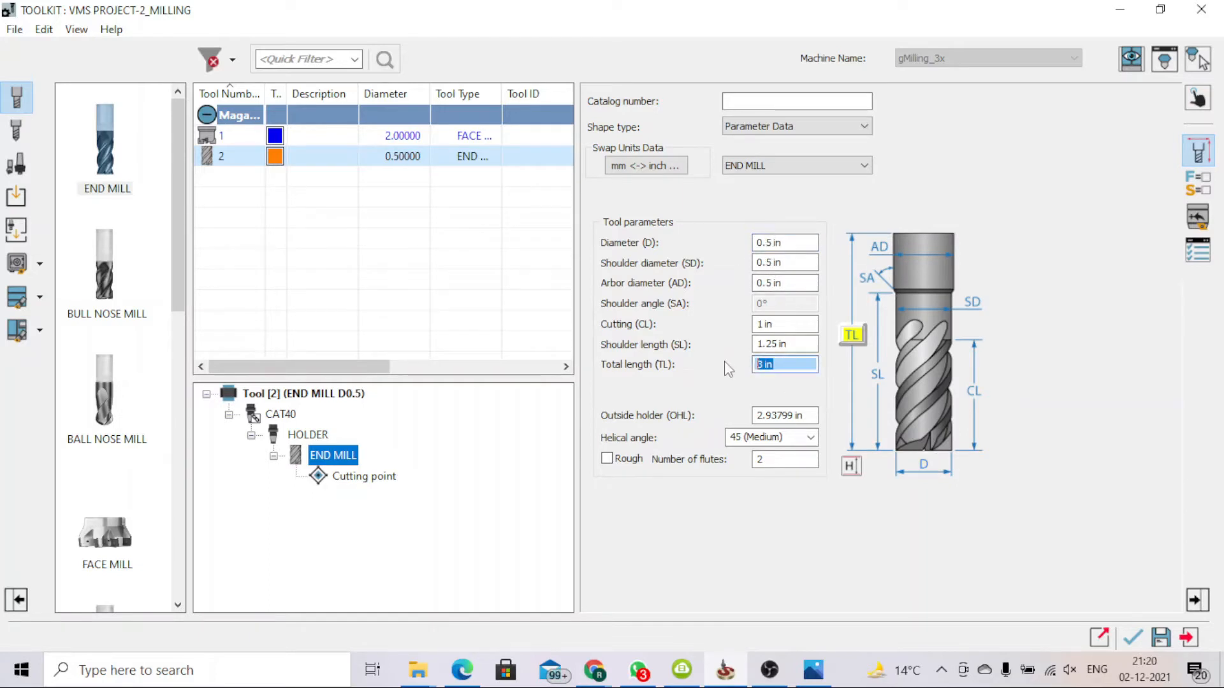
text(5)
click(781, 324)
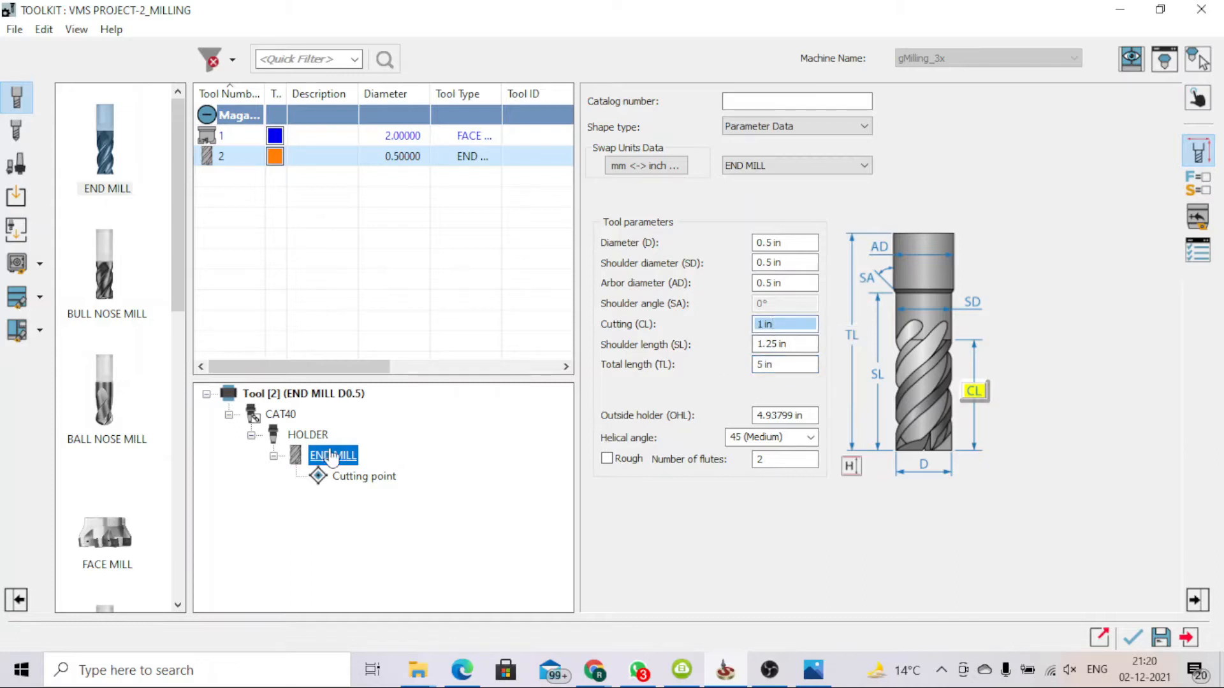
click(1131, 637)
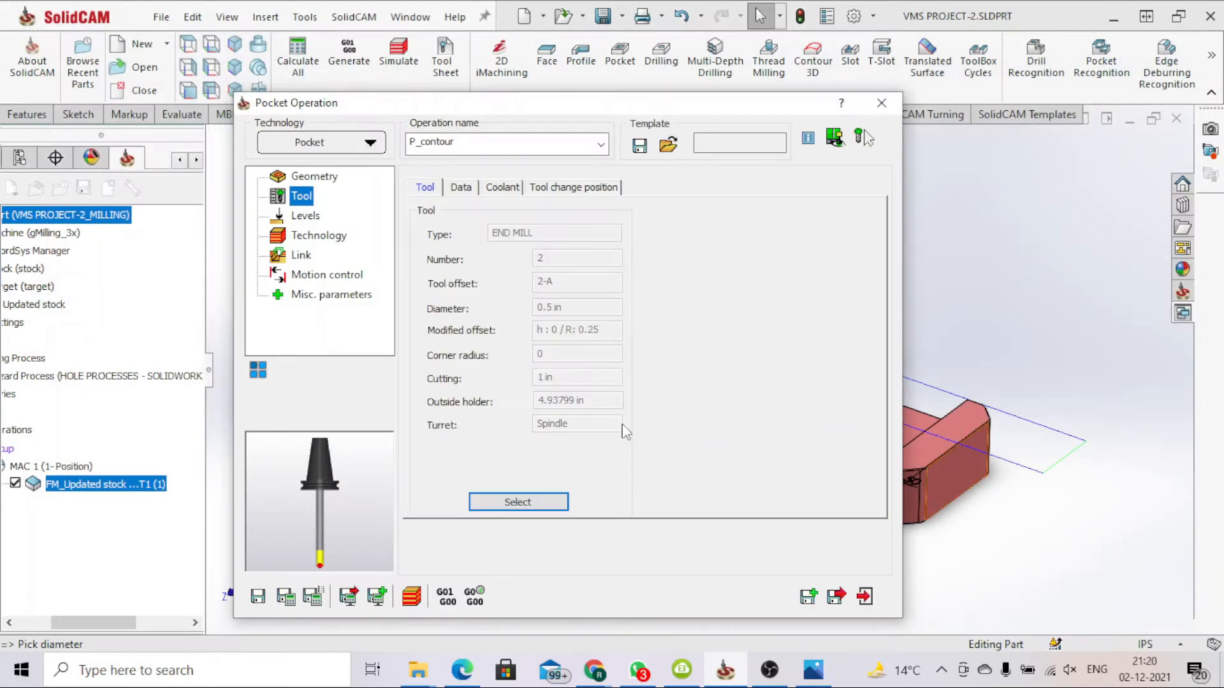
Enable turret coolant for the end mill: Flood: Pressure, Mist, Through tool: Pressure, Active air and Min.Quantity Lubrication.
click(503, 188)
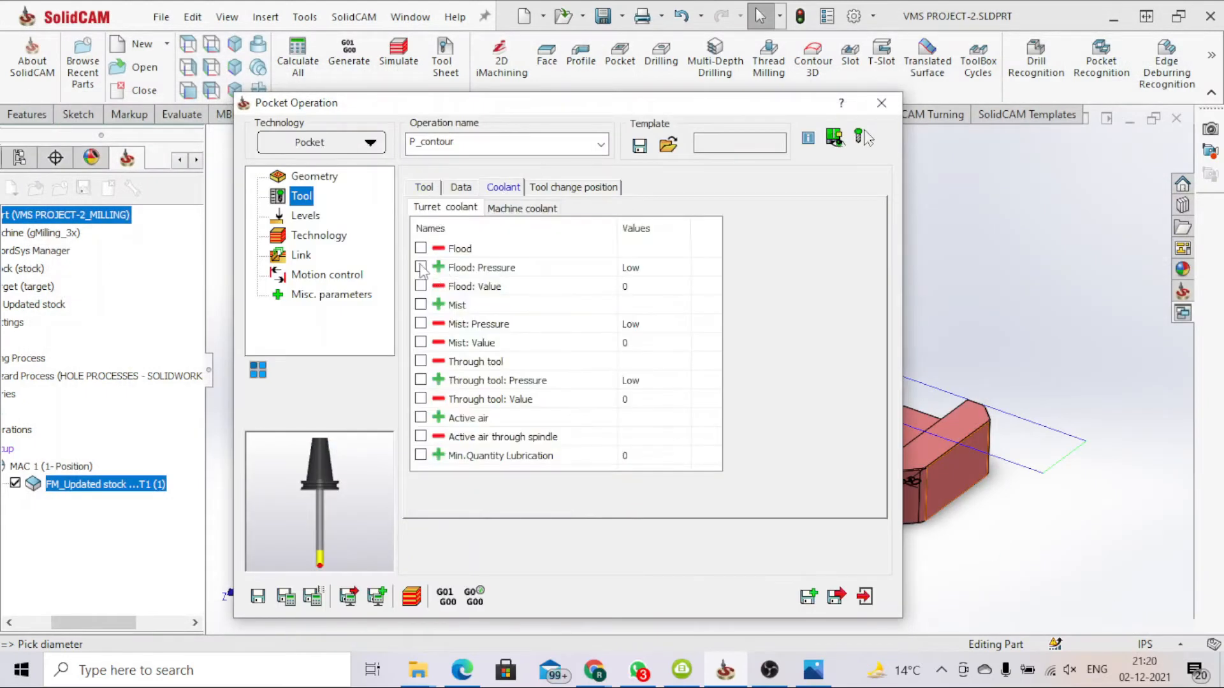
click(428, 306)
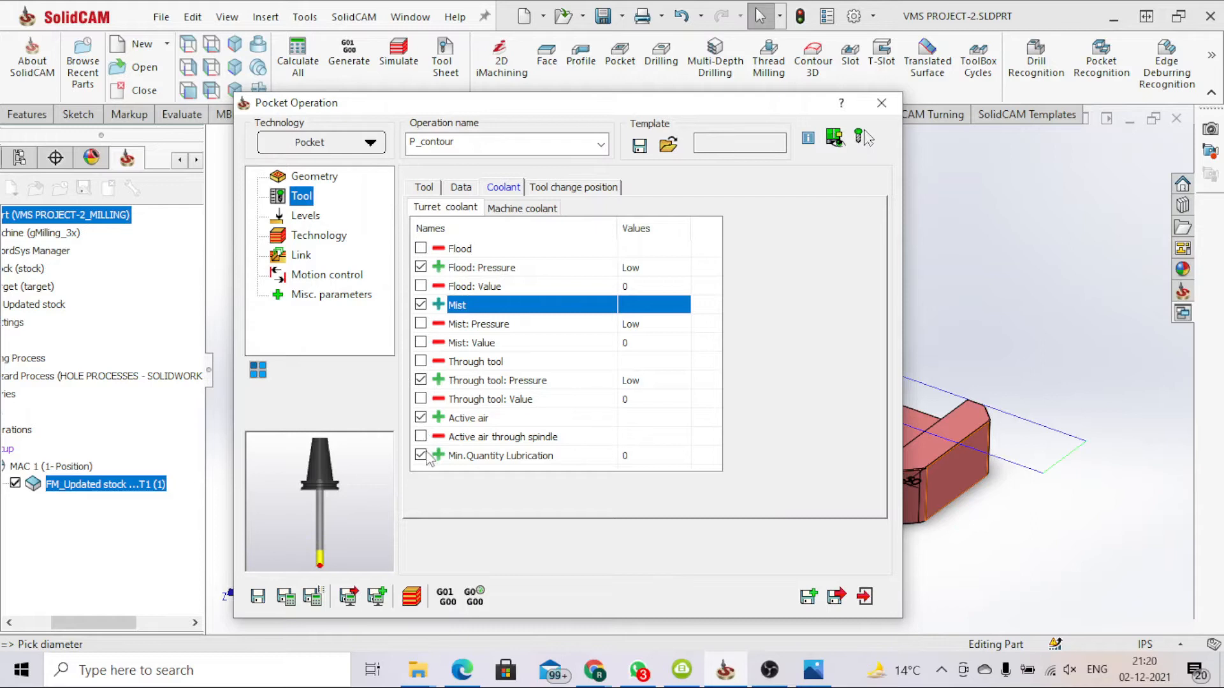
click(437, 188)
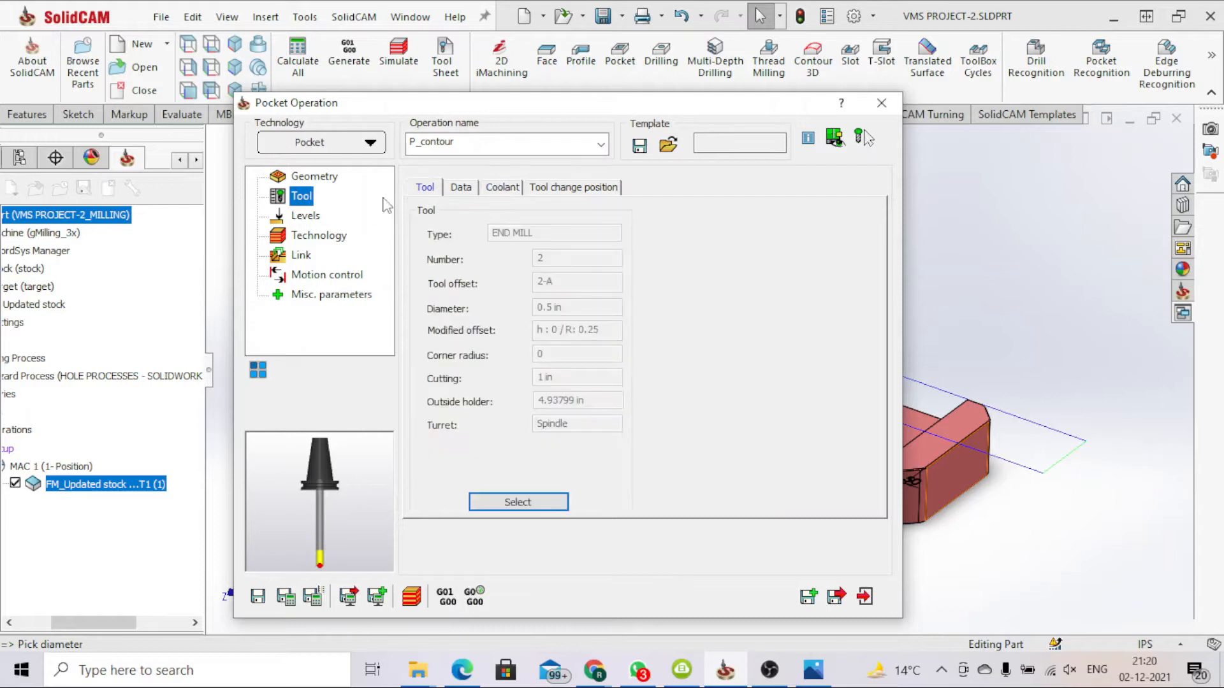
Define the pocket's upper level from the top face of the raised center block and enable equal step down.
click(315, 217)
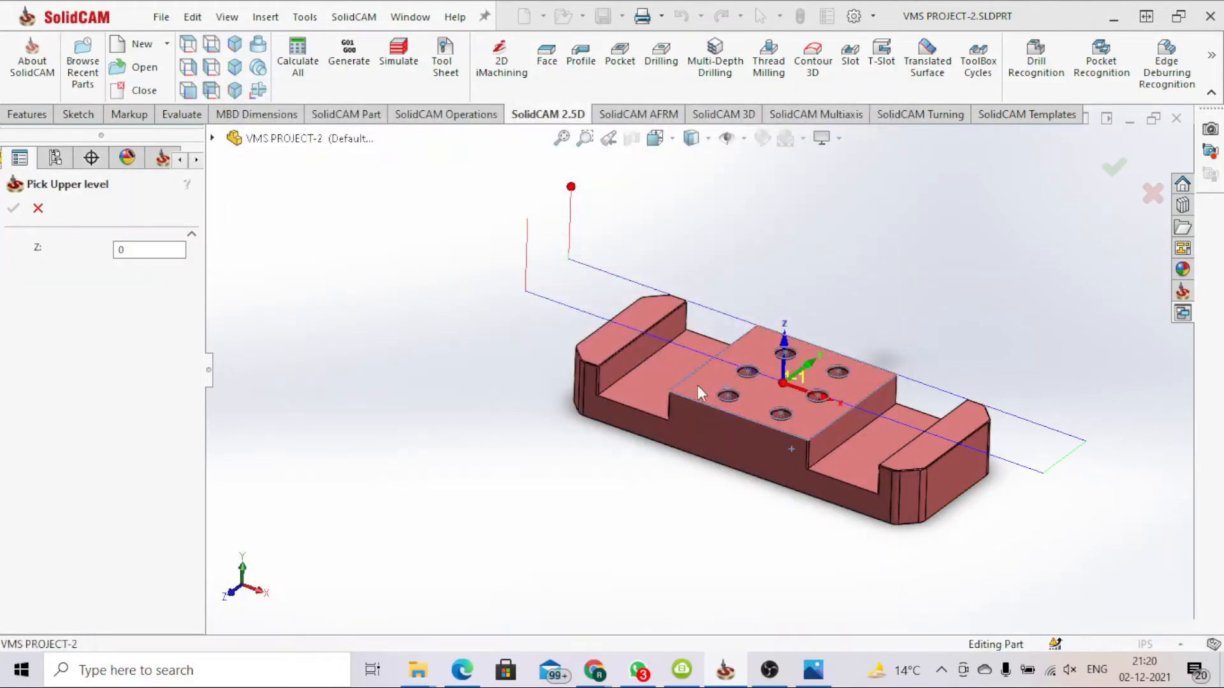
click(697, 385)
click(13, 208)
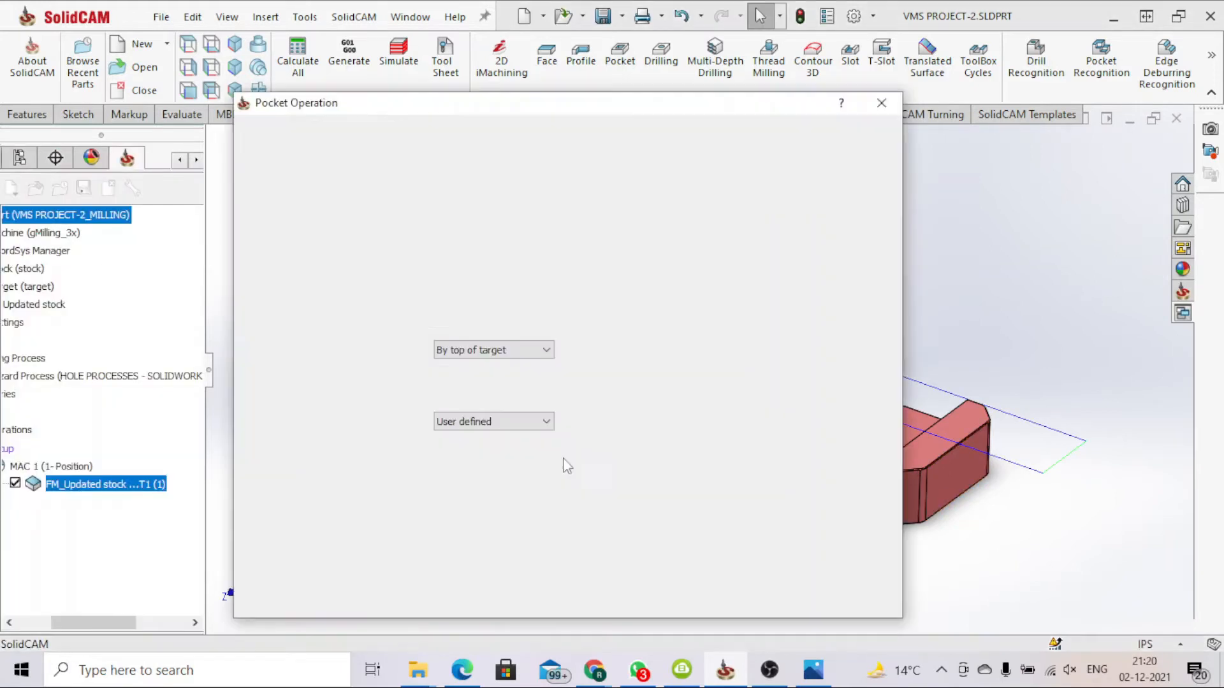
click(440, 474)
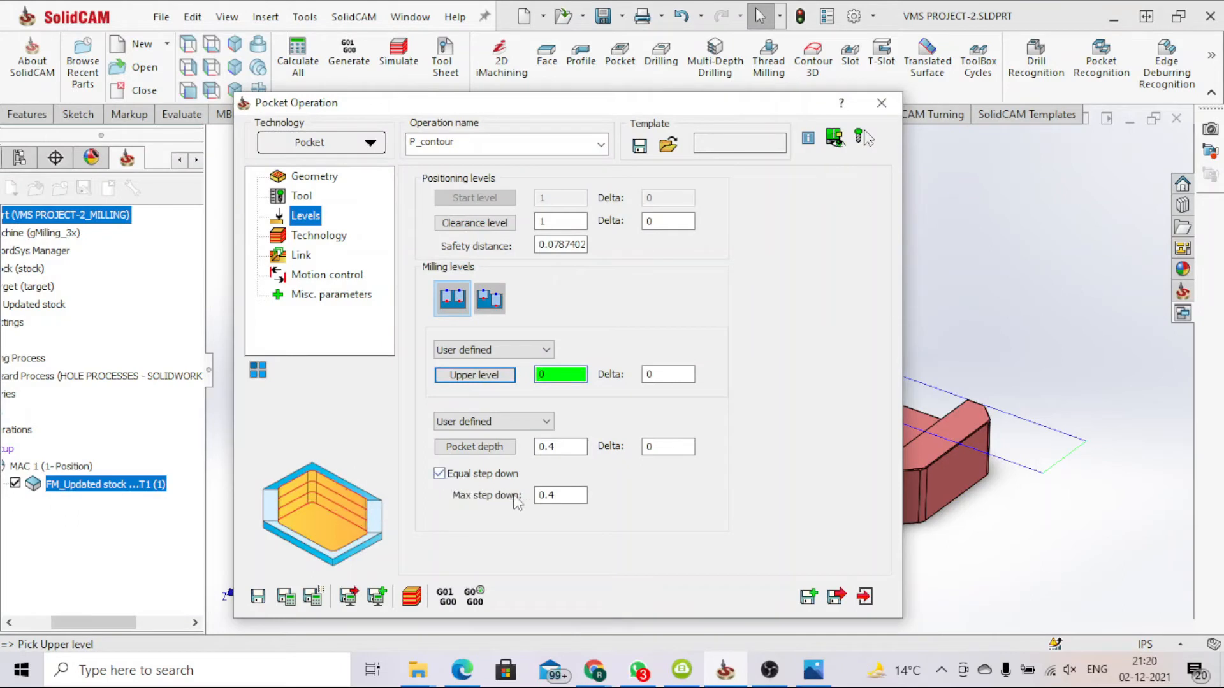
Define the pocket depth from the slot's floor face and set the maximum step down to 0.04.
click(512, 447)
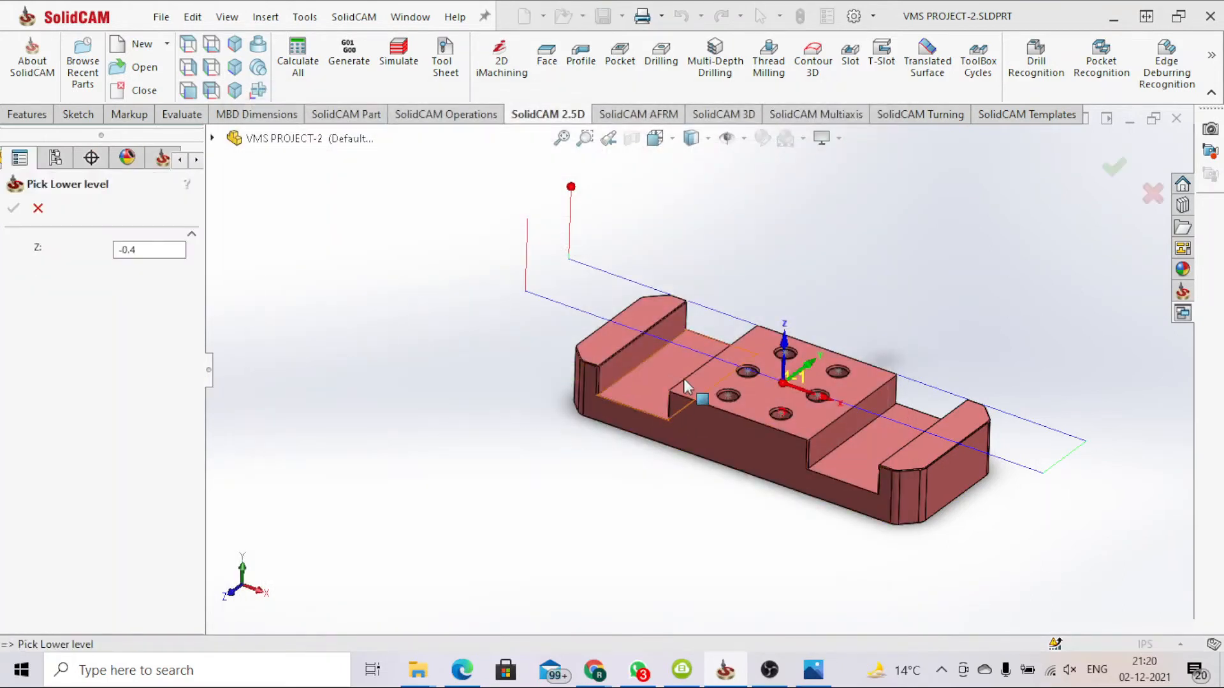
scroll(639, 424, down, 3)
click(587, 402)
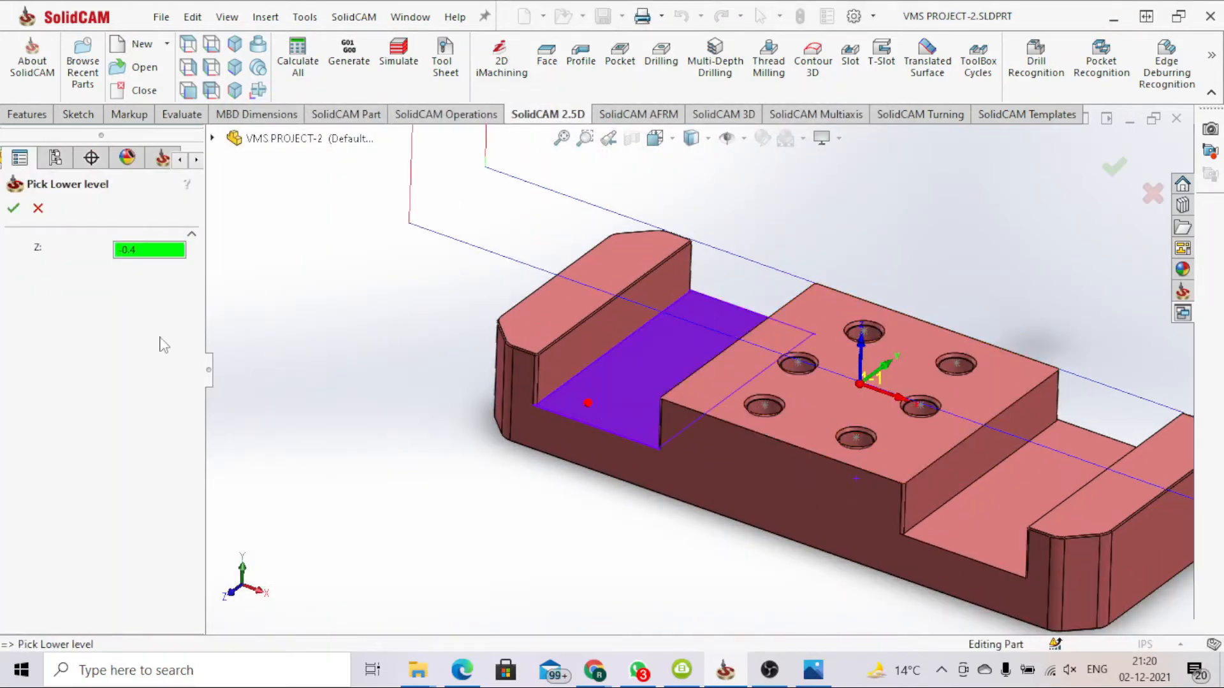
click(13, 208)
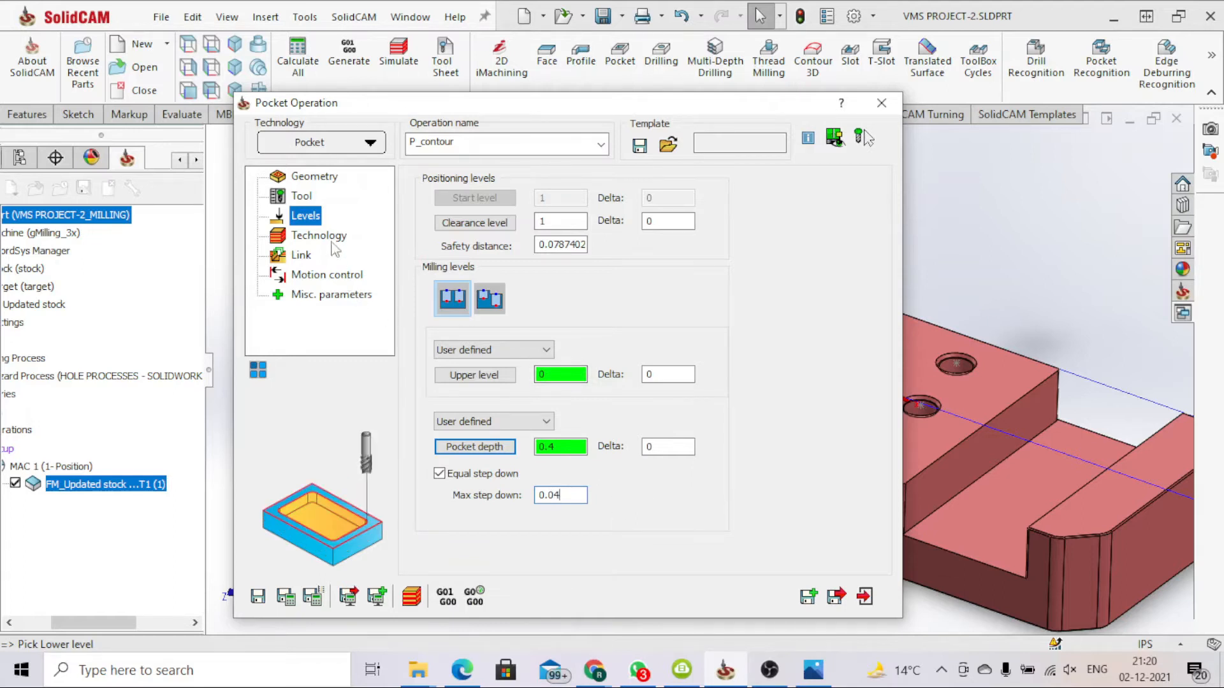
Set the wall and floor offsets to 0.03 and enable wall and floor finishing for the pocket operation.
click(332, 237)
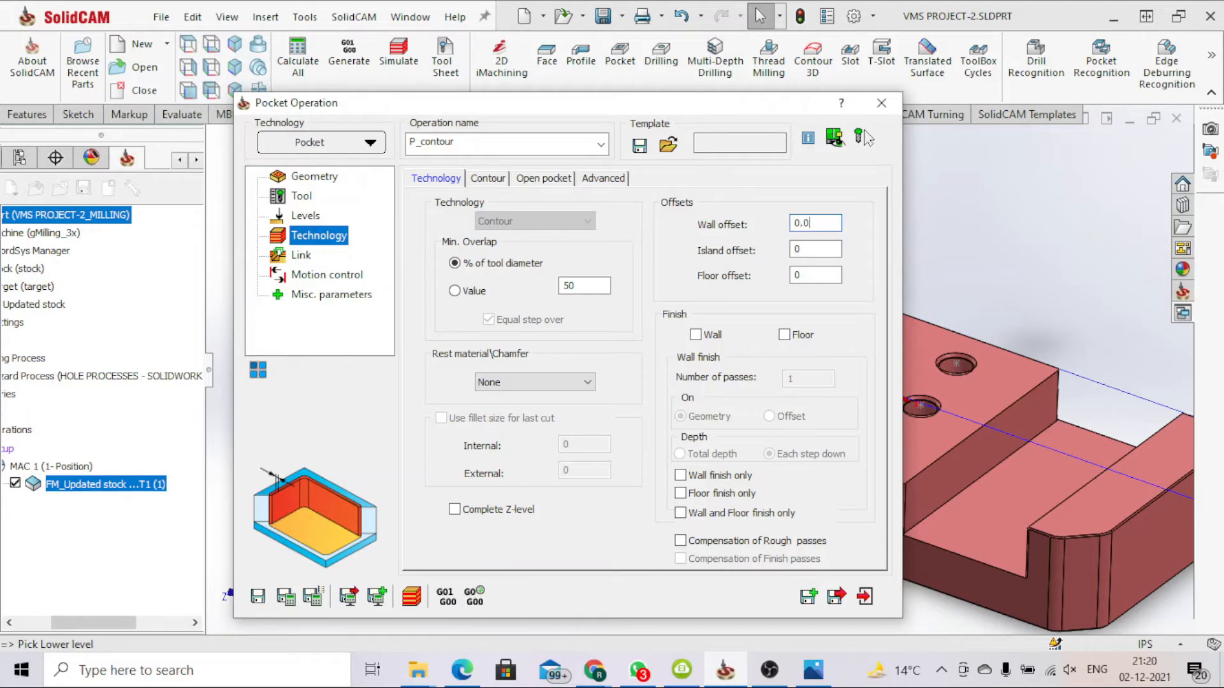
key(Tab)
key(Tab)
text(0.)
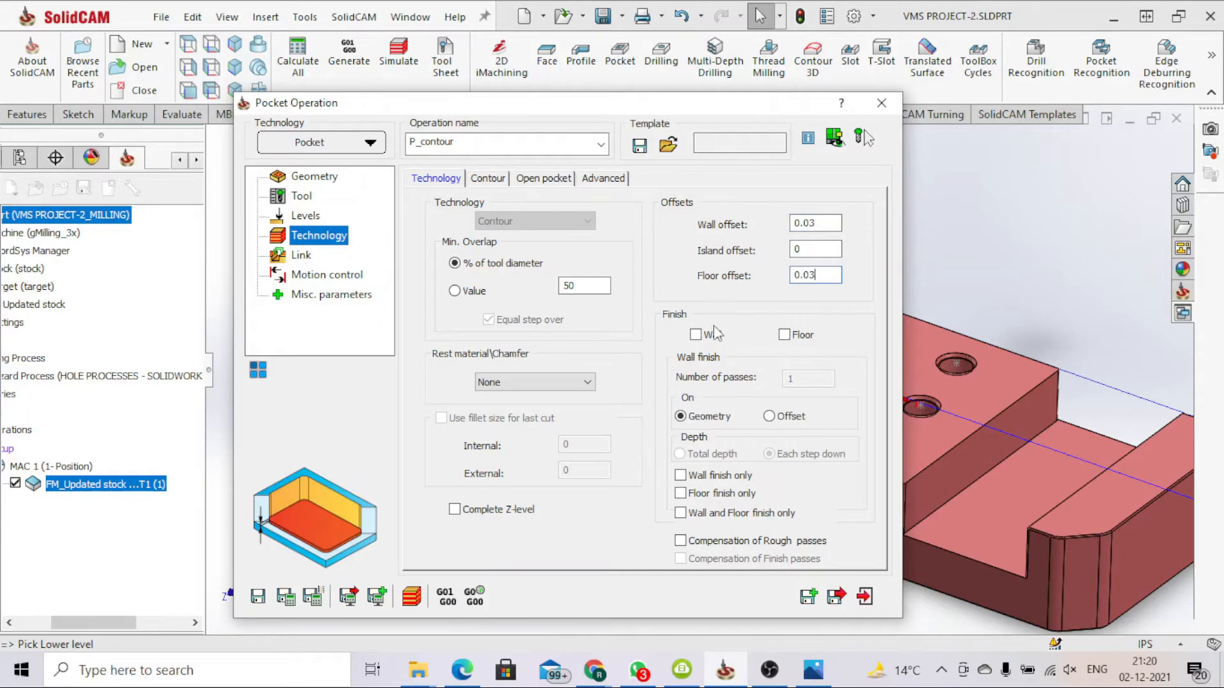
click(712, 333)
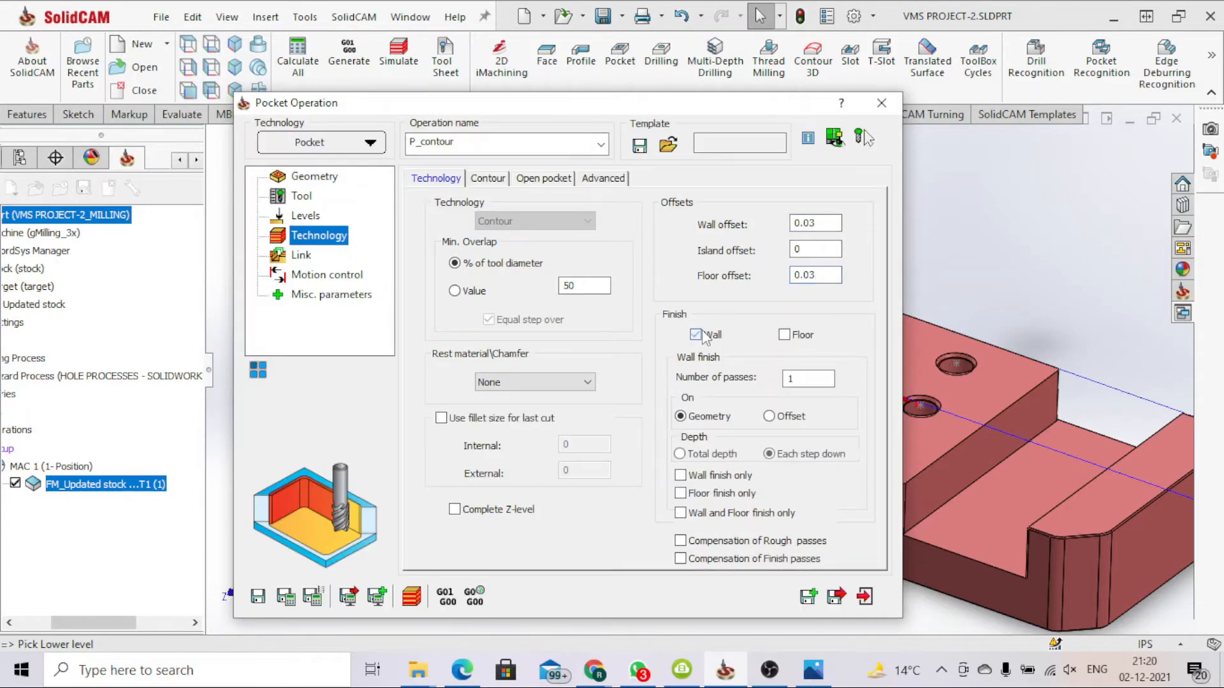
click(784, 335)
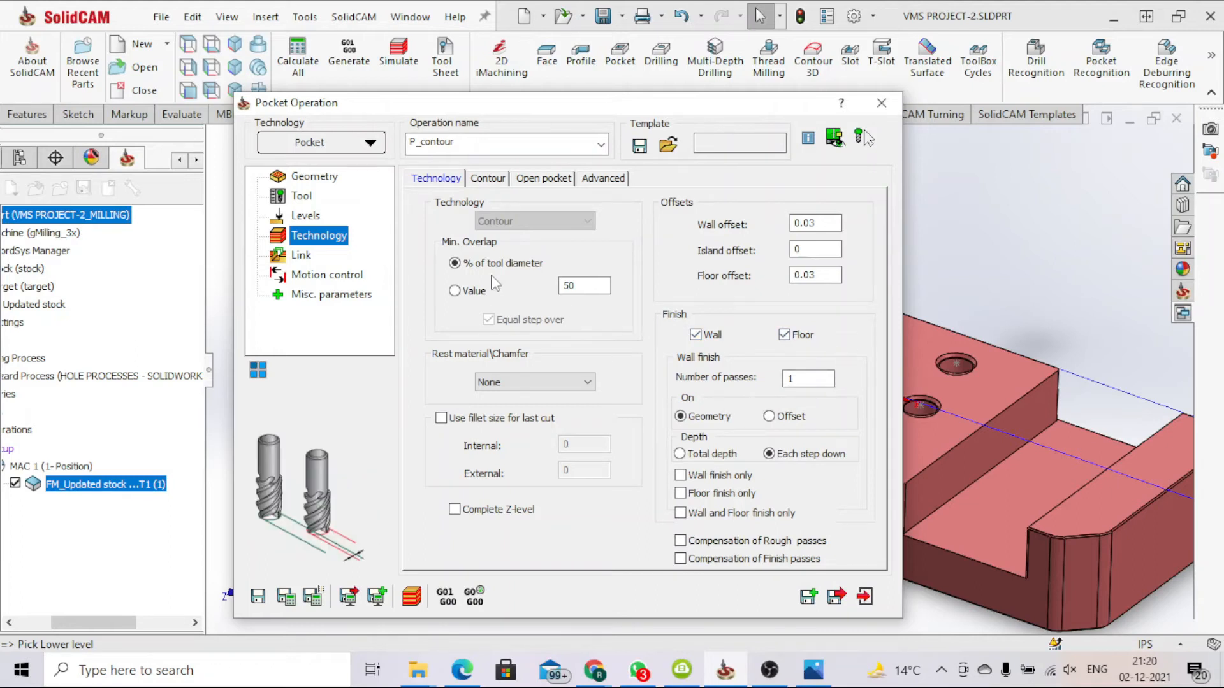
click(489, 179)
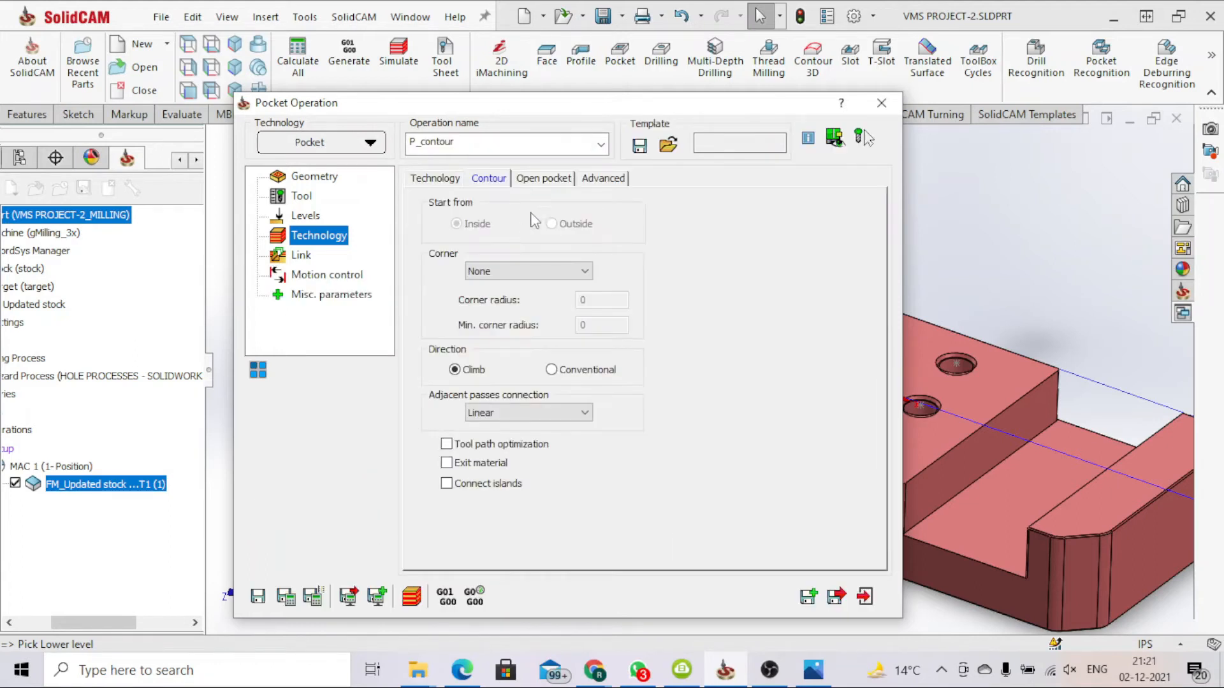
click(544, 178)
click(603, 178)
click(436, 179)
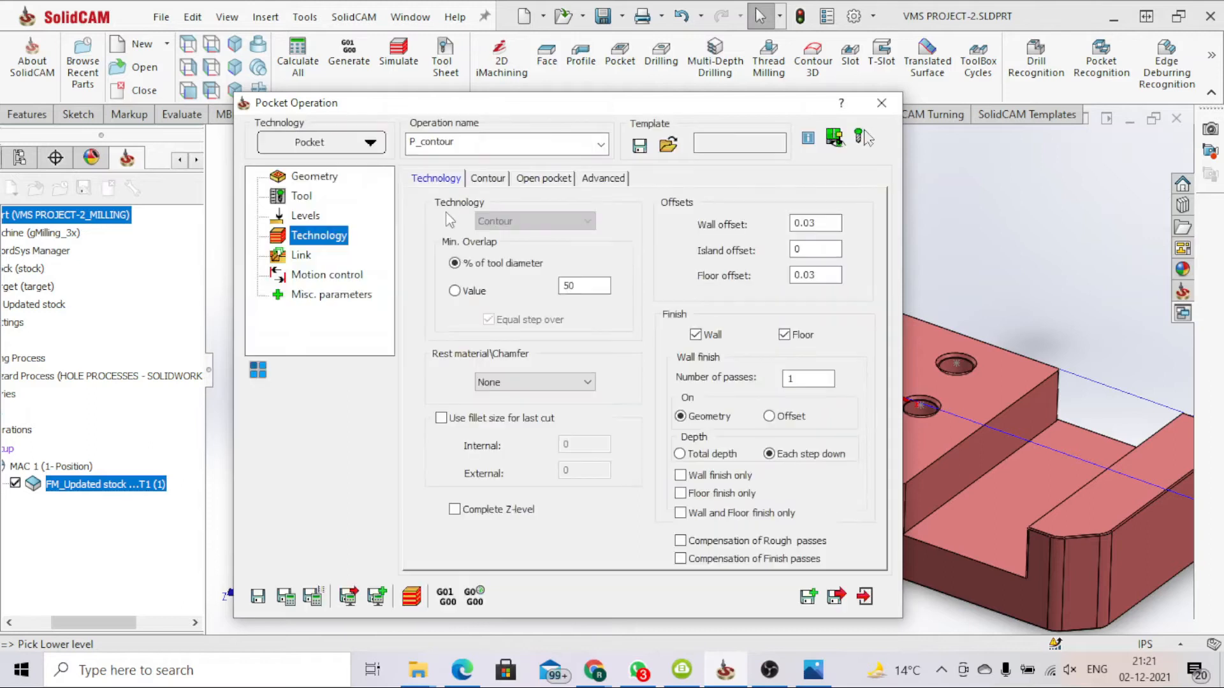
Set the pocket operation's ramping to None.
click(302, 256)
click(518, 194)
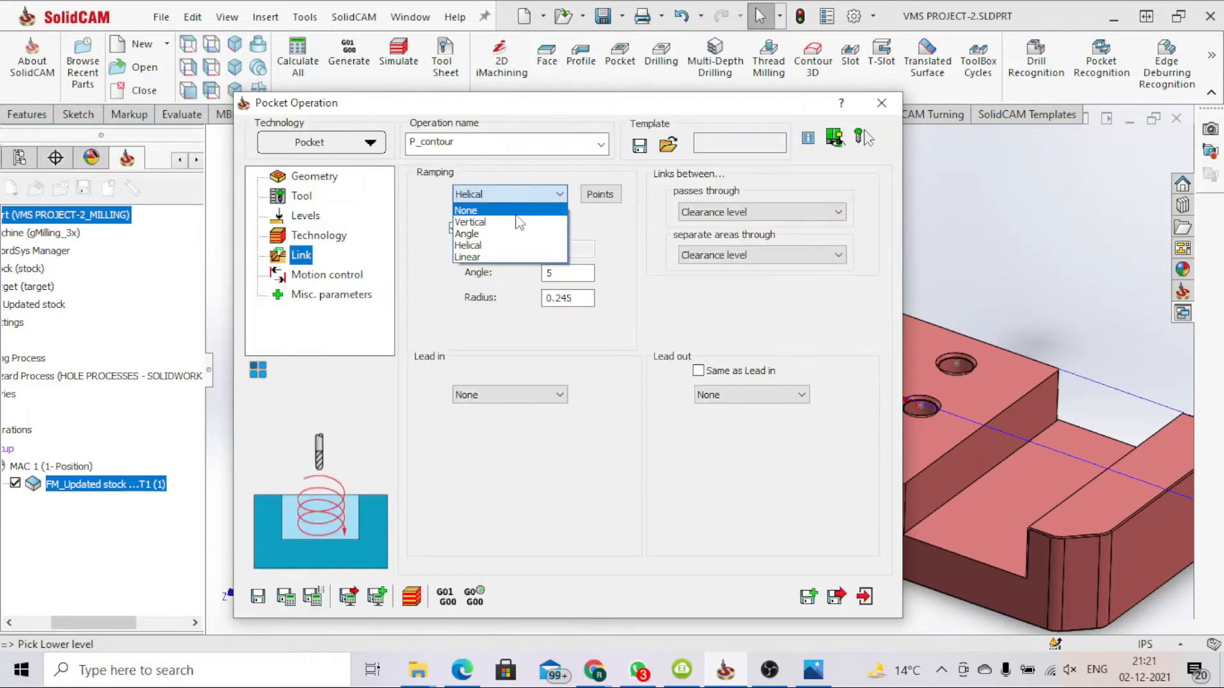
click(518, 212)
click(511, 394)
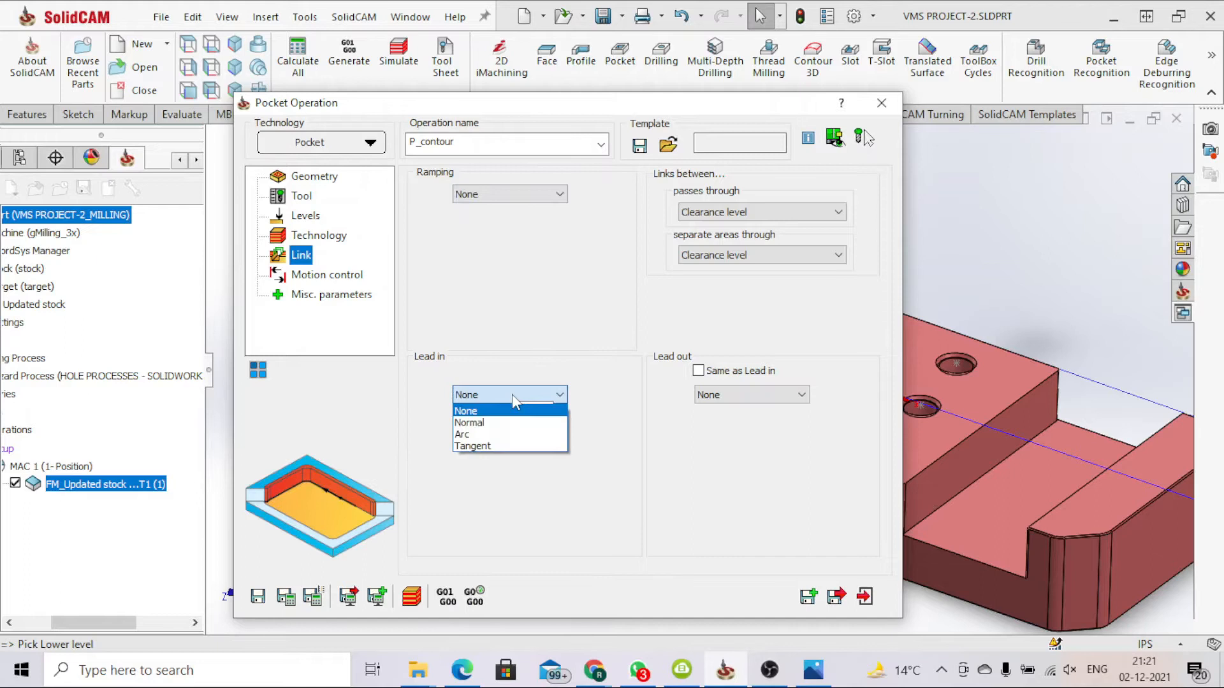
click(512, 422)
double_click(609, 426)
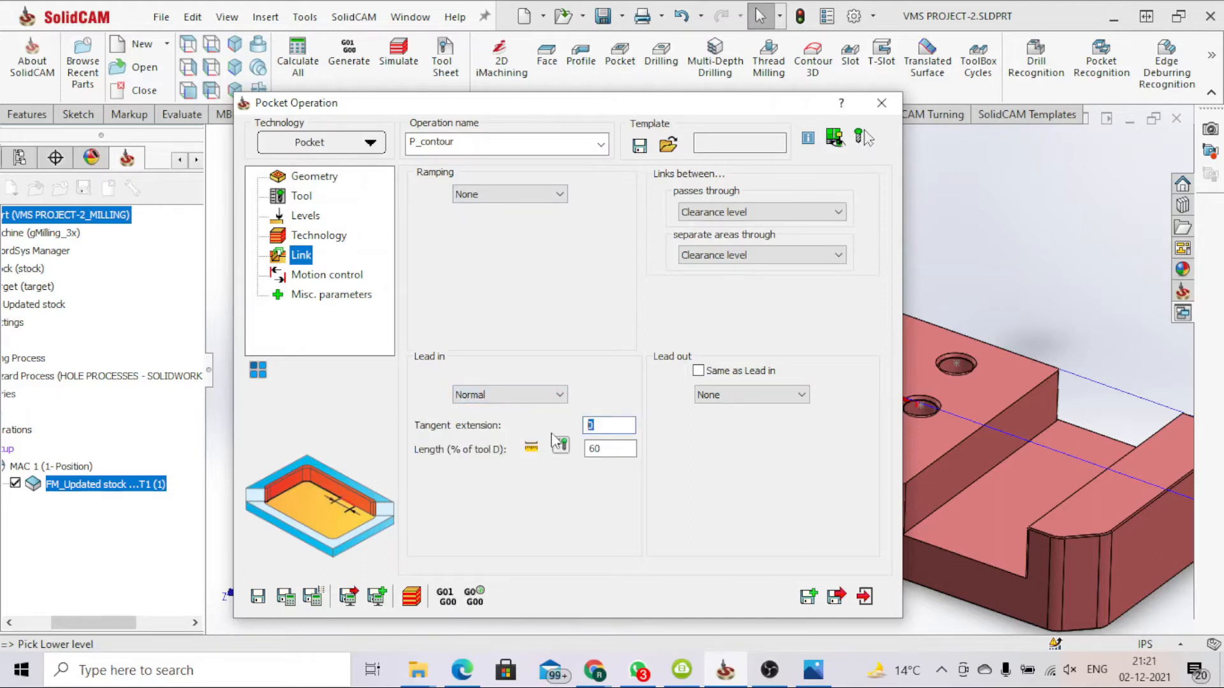
double_click(610, 449)
text(01)
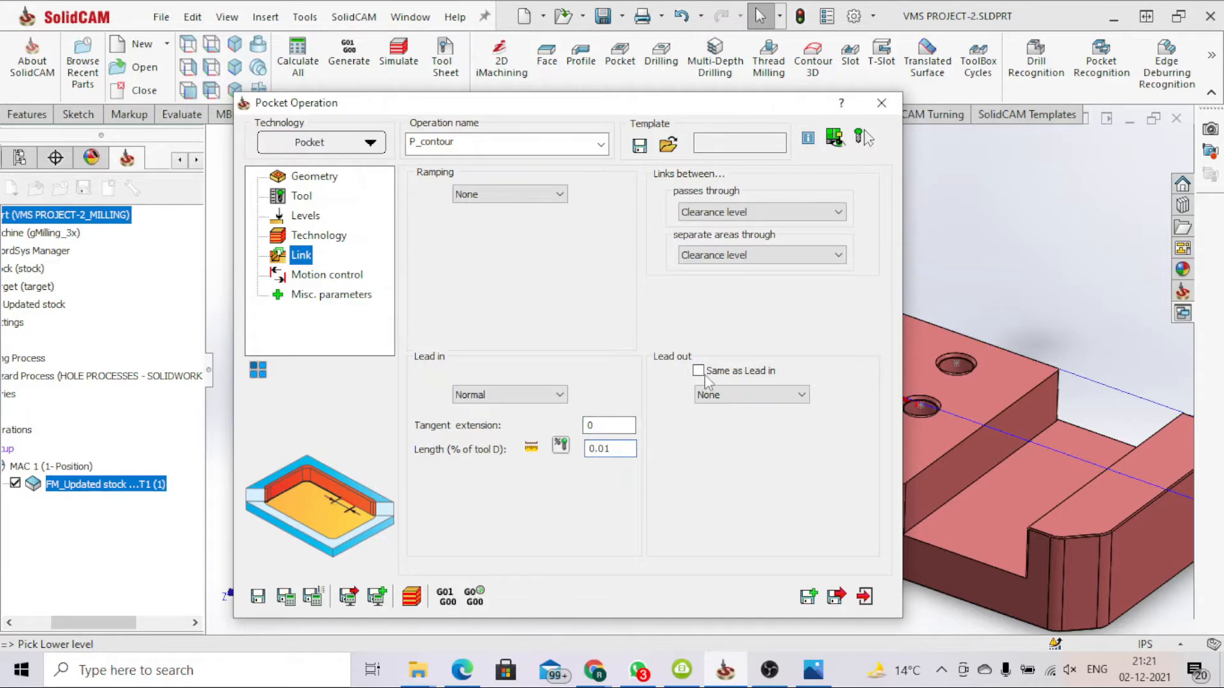
Make the lead-out the same as the lead-in and set the lead-in type to None.
click(698, 371)
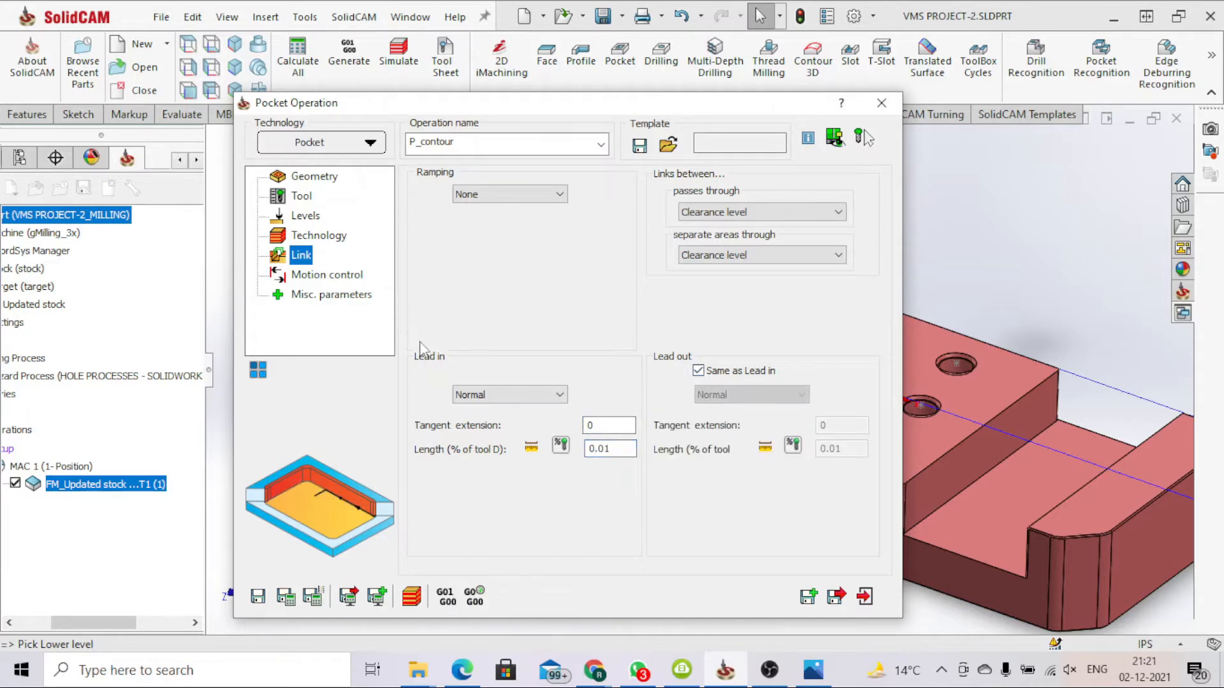
click(501, 395)
click(497, 411)
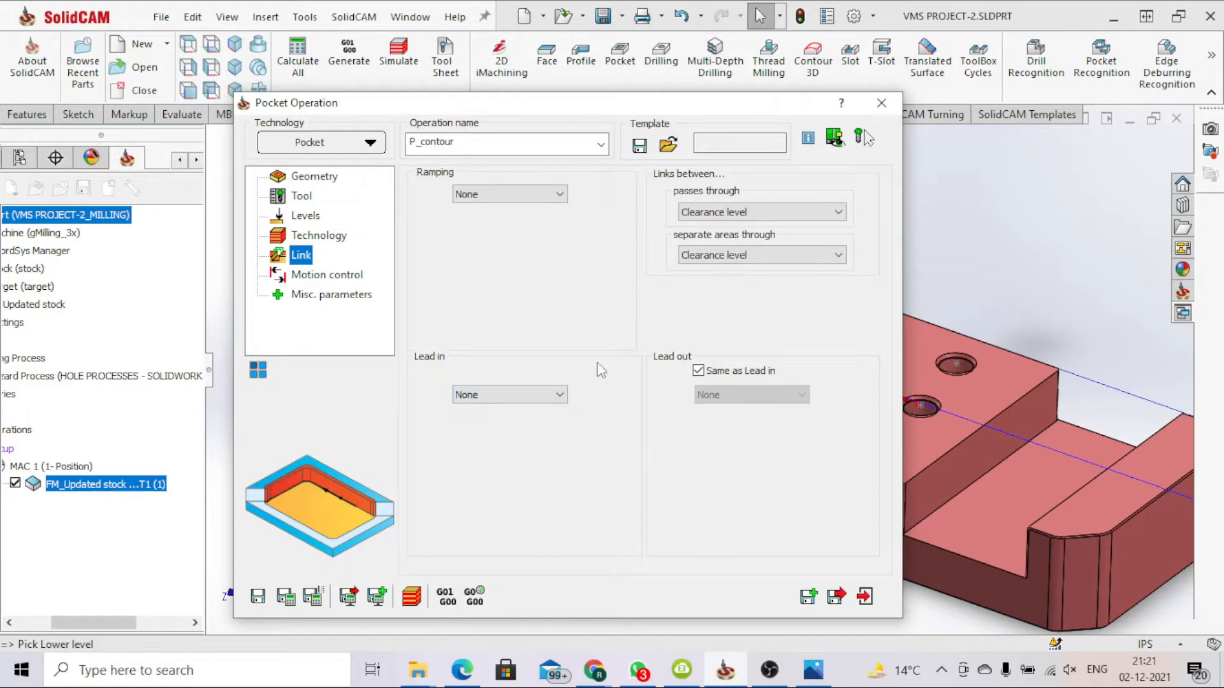
Save and calculate the pocket operation with the default motion control and miscellaneous parameters.
click(317, 281)
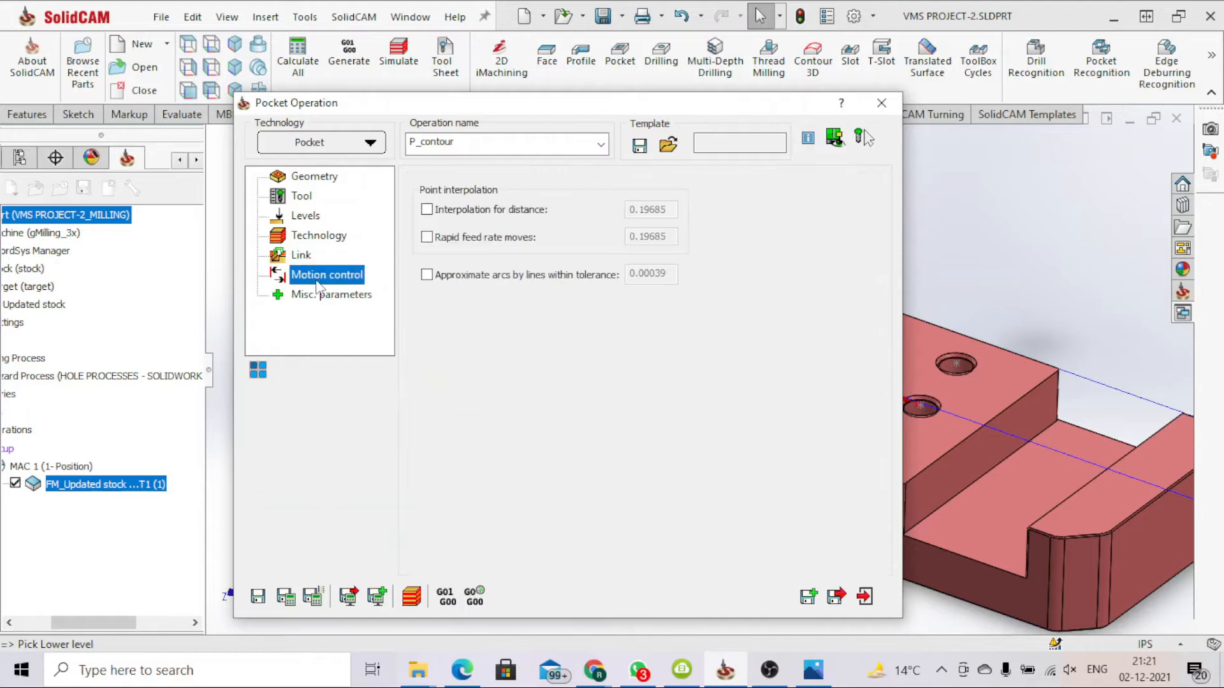
click(319, 295)
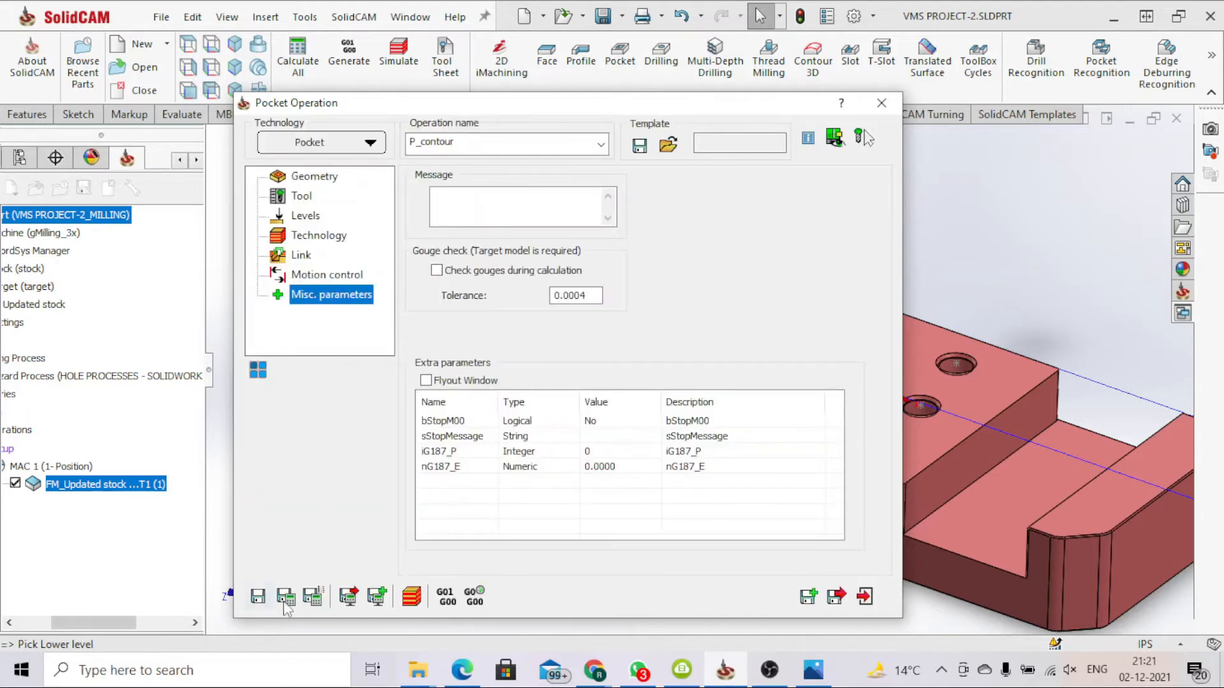
click(288, 598)
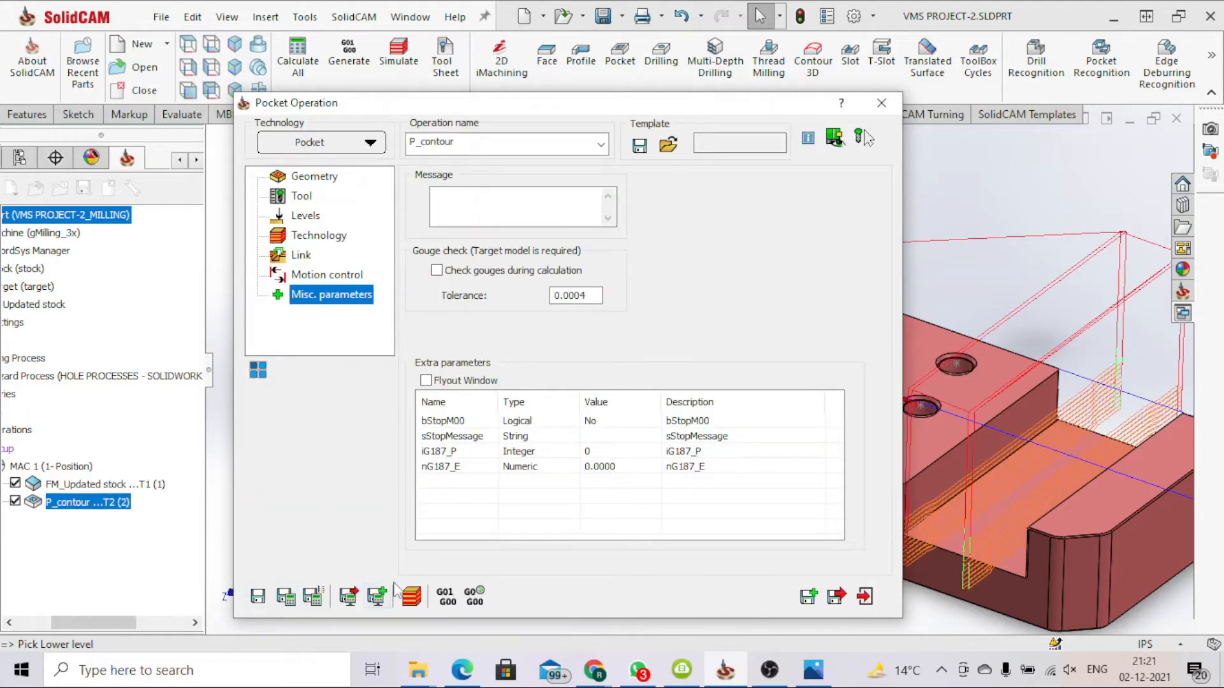
Simulate the pocket operation in SolidVerify at maximum speed and examine the two machined slots.
click(411, 597)
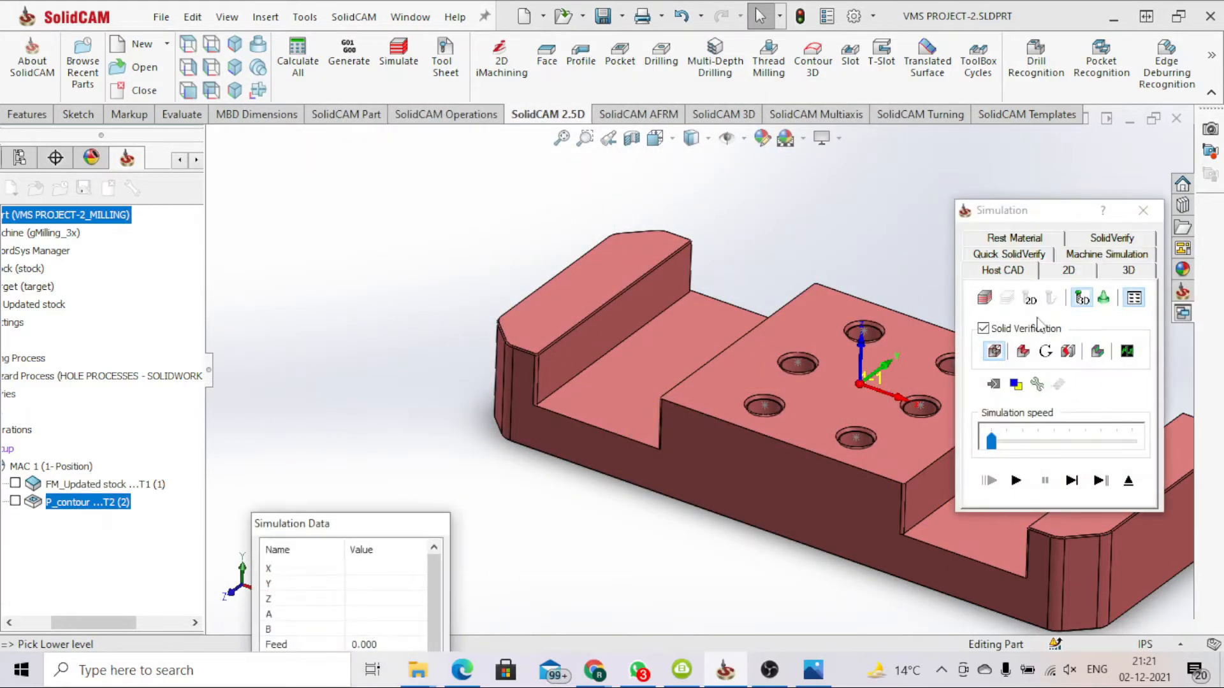
click(1113, 240)
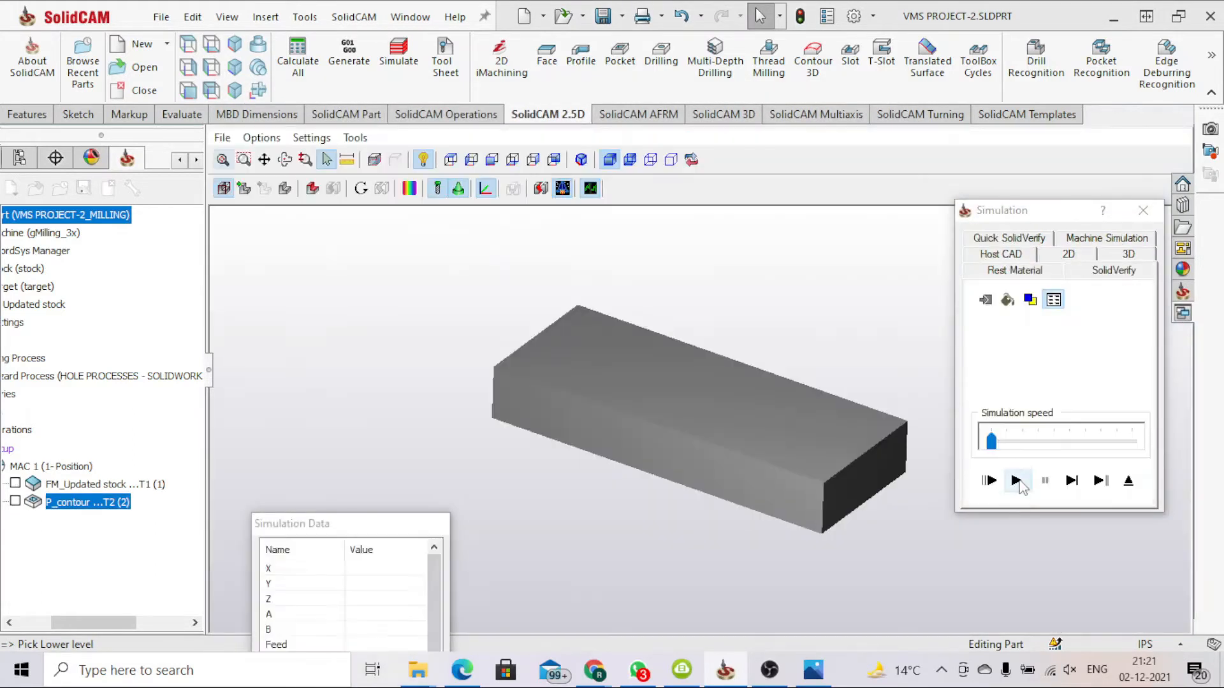
click(1018, 482)
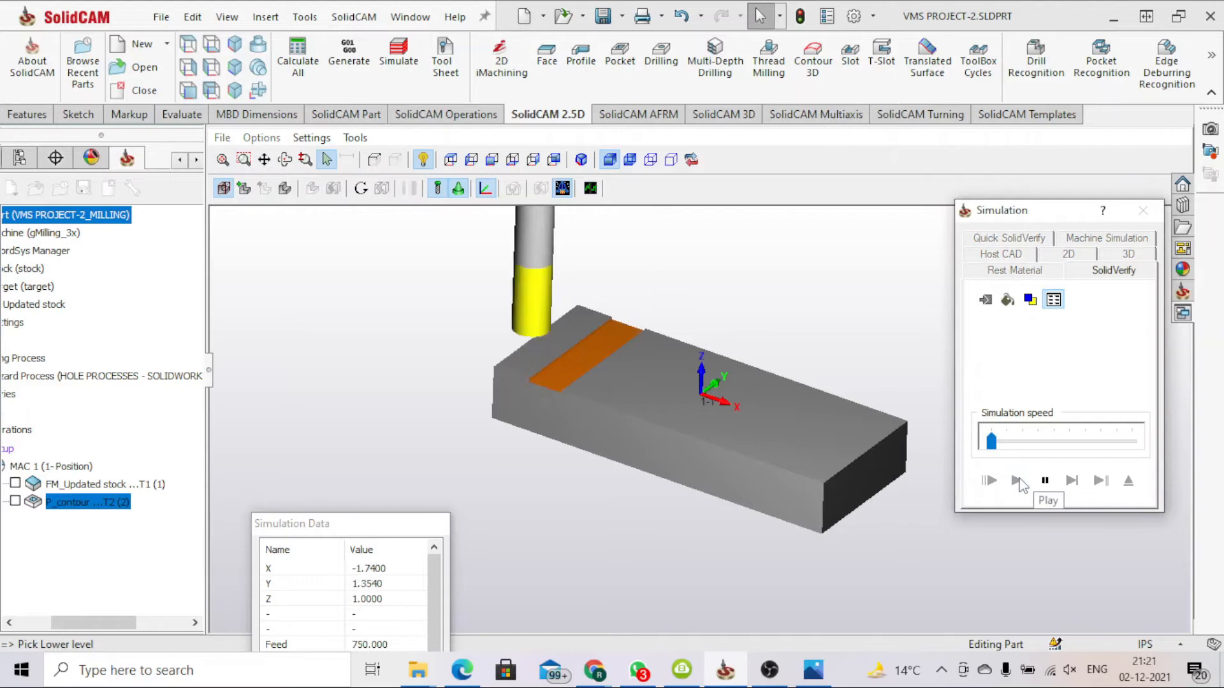
drag(991, 441, 1167, 450)
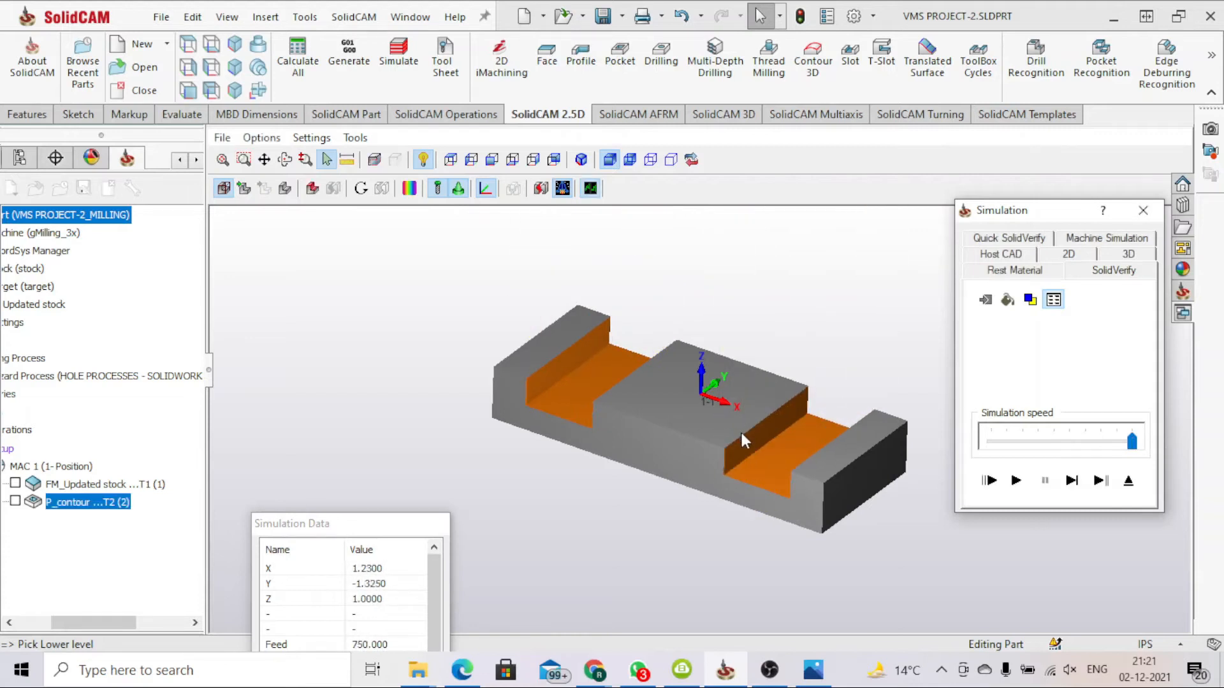
scroll(740, 429, up, 3)
middle_drag(740, 429, 745, 449)
Examine the rest material left in the slots and holes after the pocket operation, then exit the simulation.
click(1011, 274)
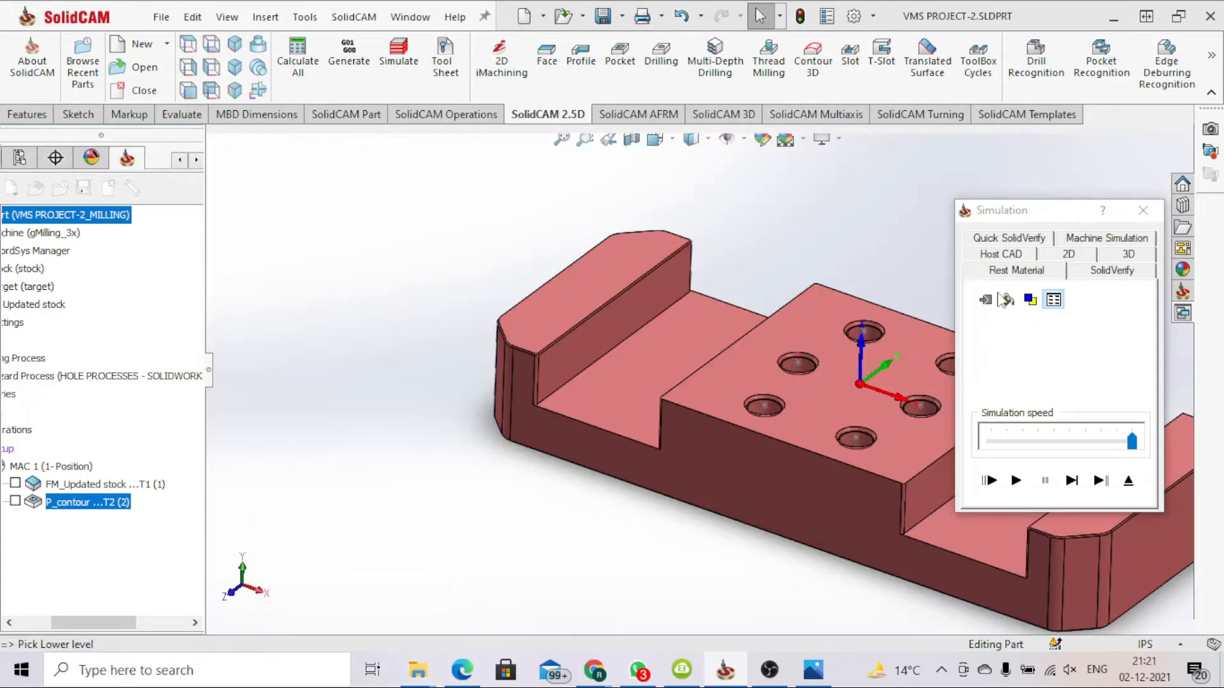
scroll(661, 398, up, 5)
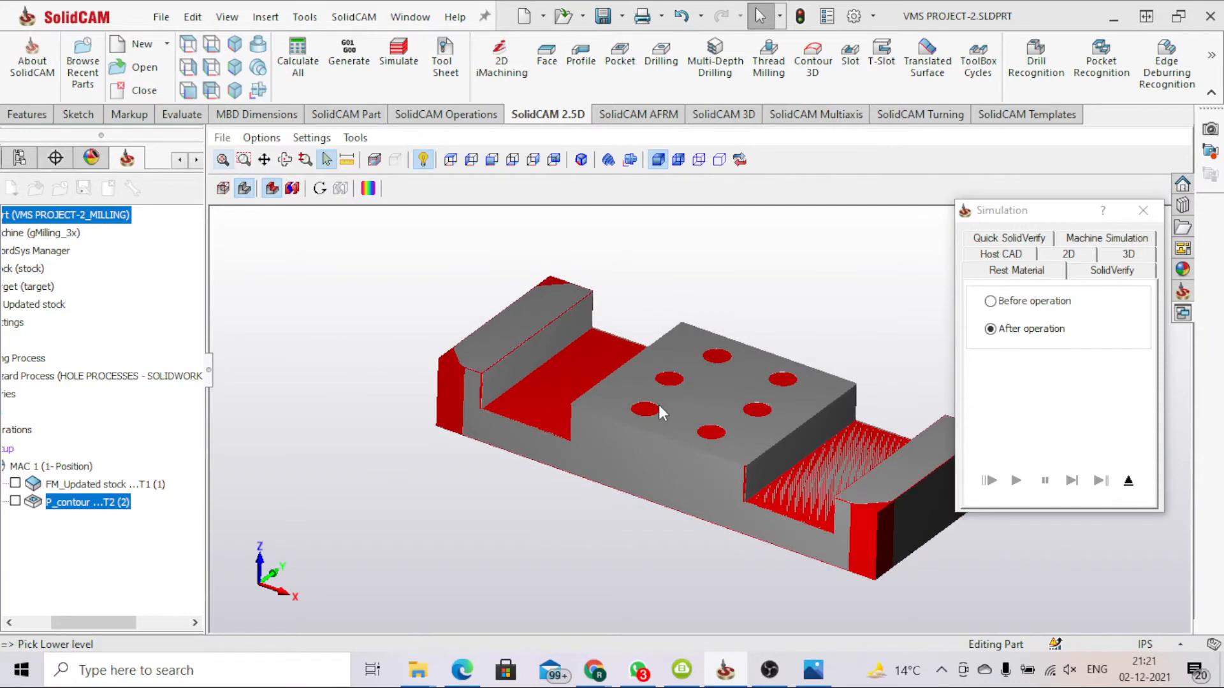
middle_drag(656, 454, 552, 357)
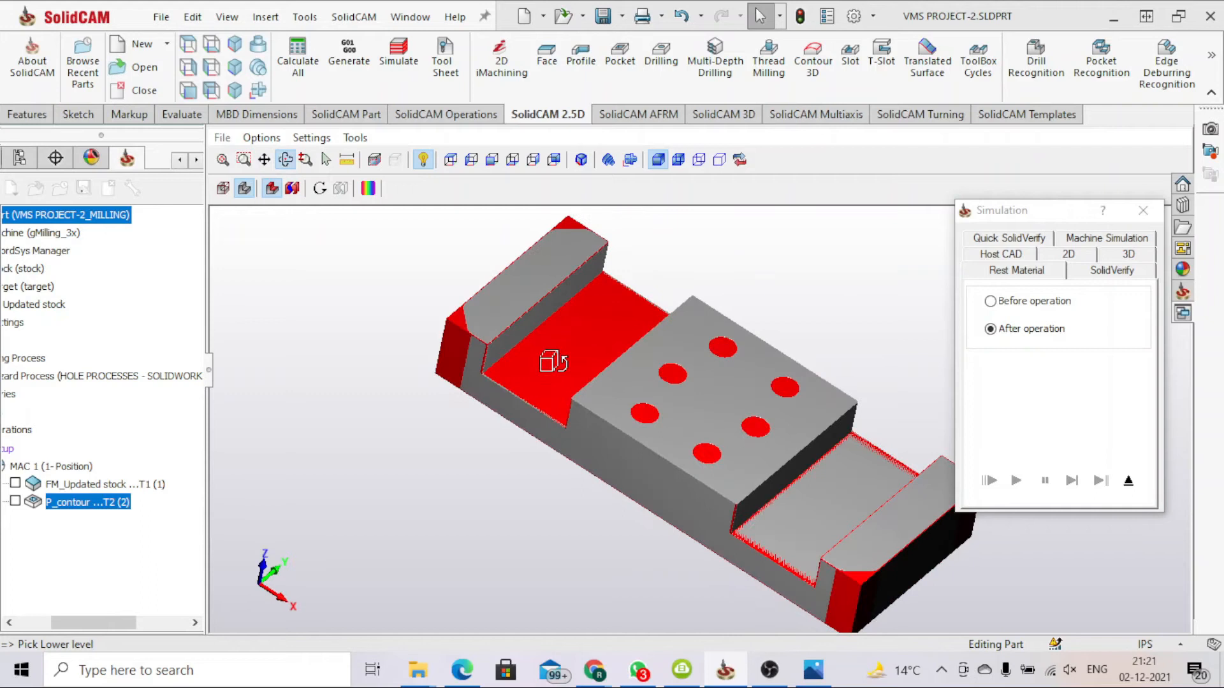
click(1143, 210)
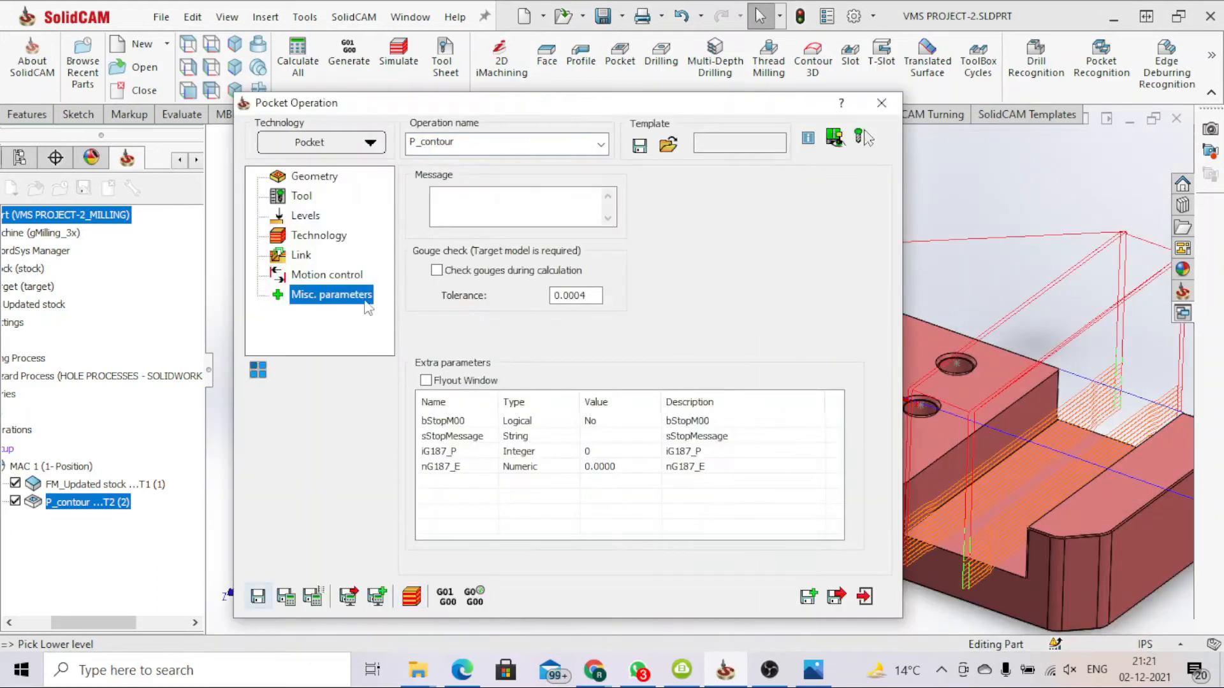
click(306, 217)
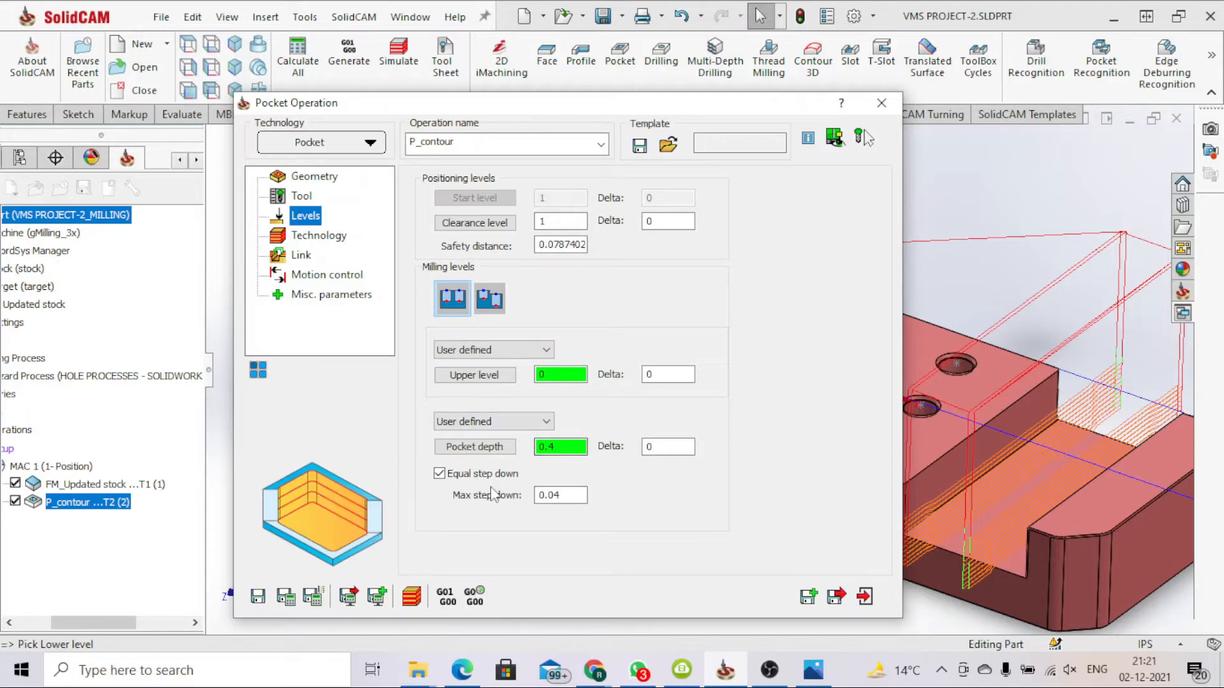
click(306, 237)
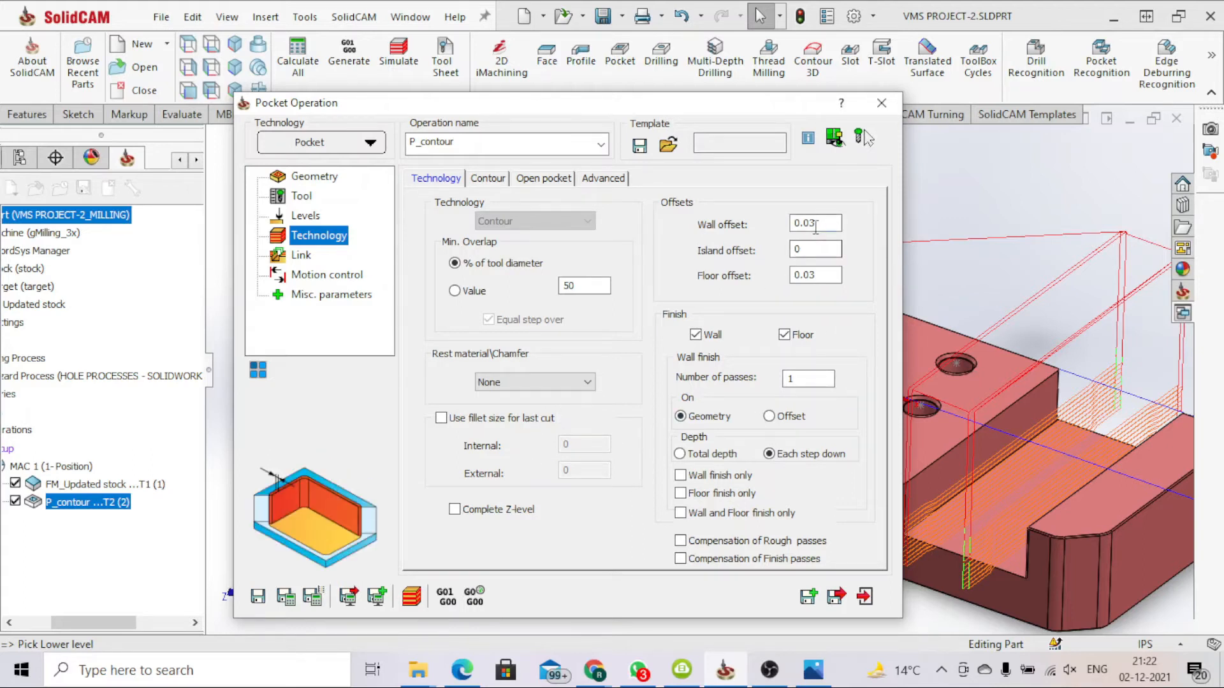
click(488, 178)
click(544, 178)
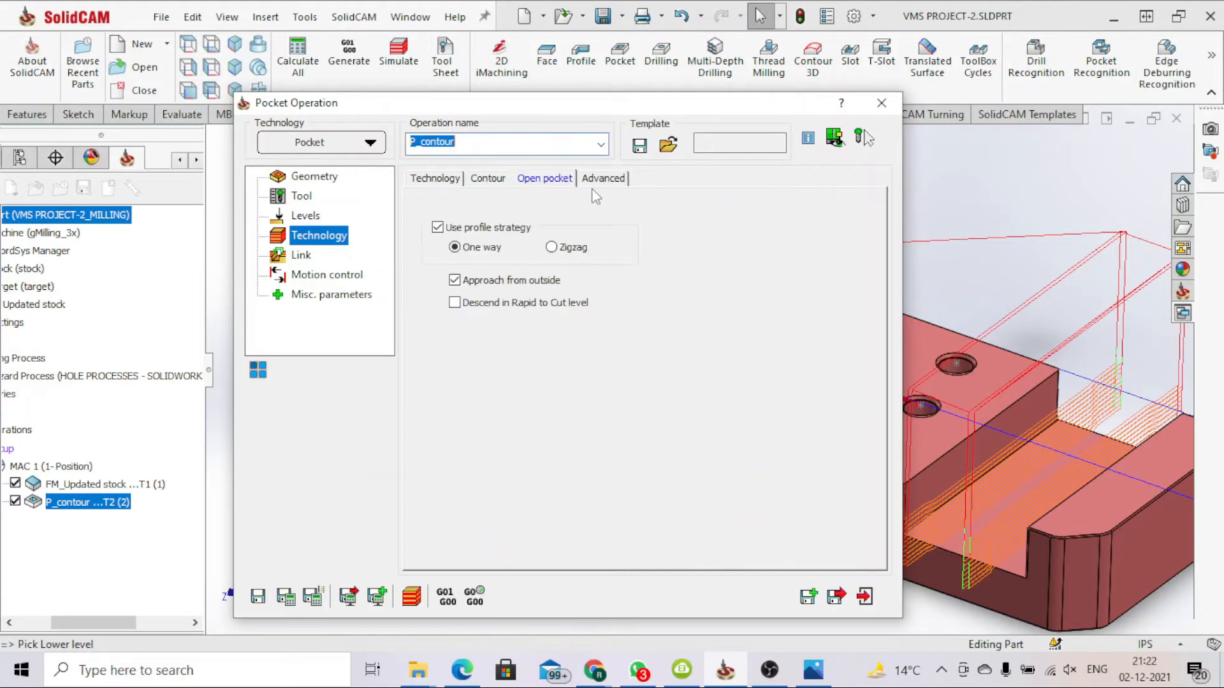
click(603, 178)
Set the pocket operation's end mill diameter to 0.25 in, then save and calculate the operation.
click(296, 197)
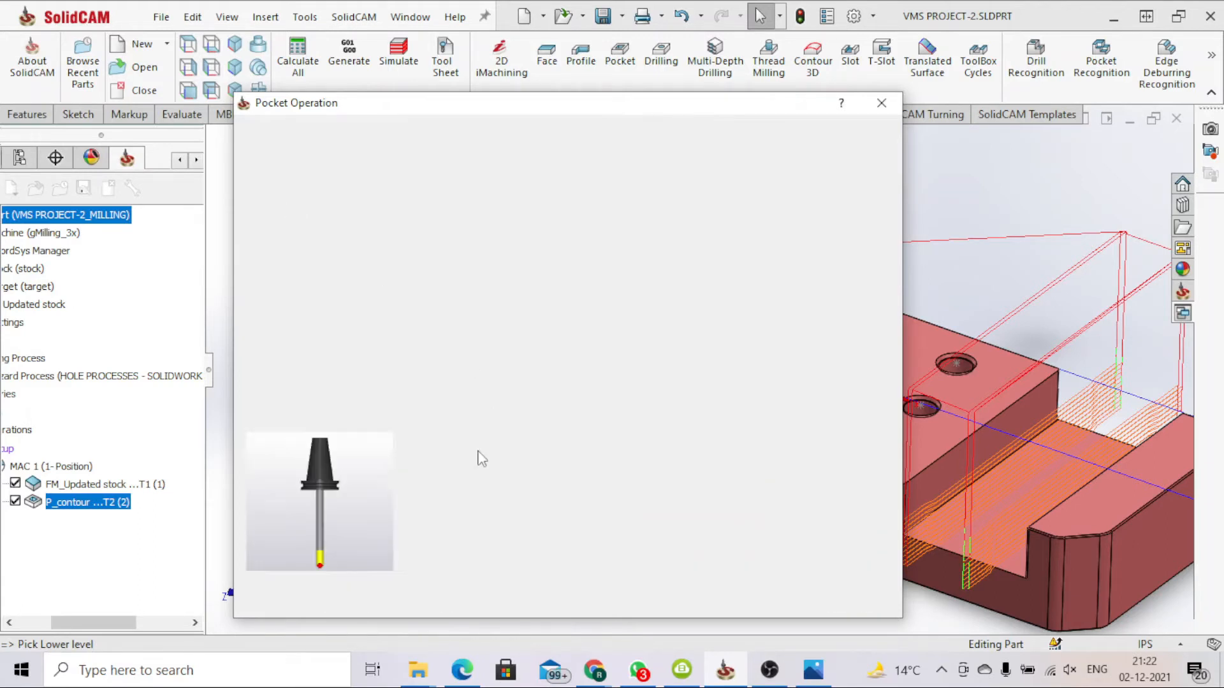
click(503, 501)
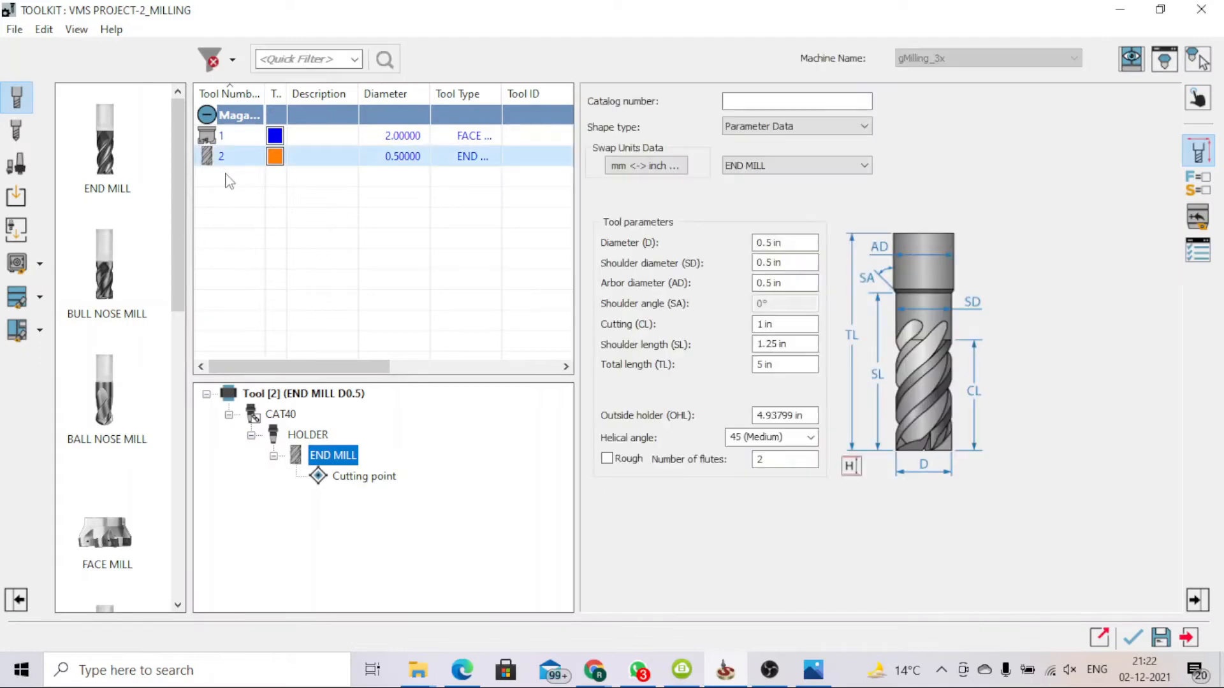
text(0)
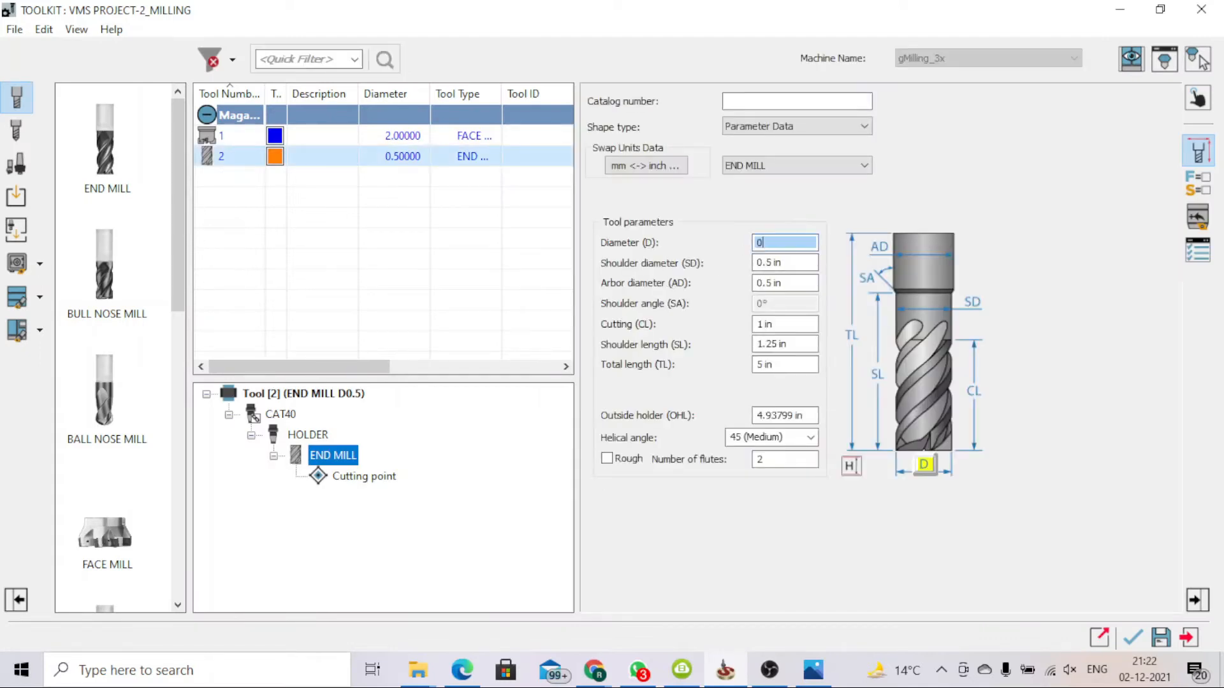
text(.25)
key(Tab)
click(1132, 637)
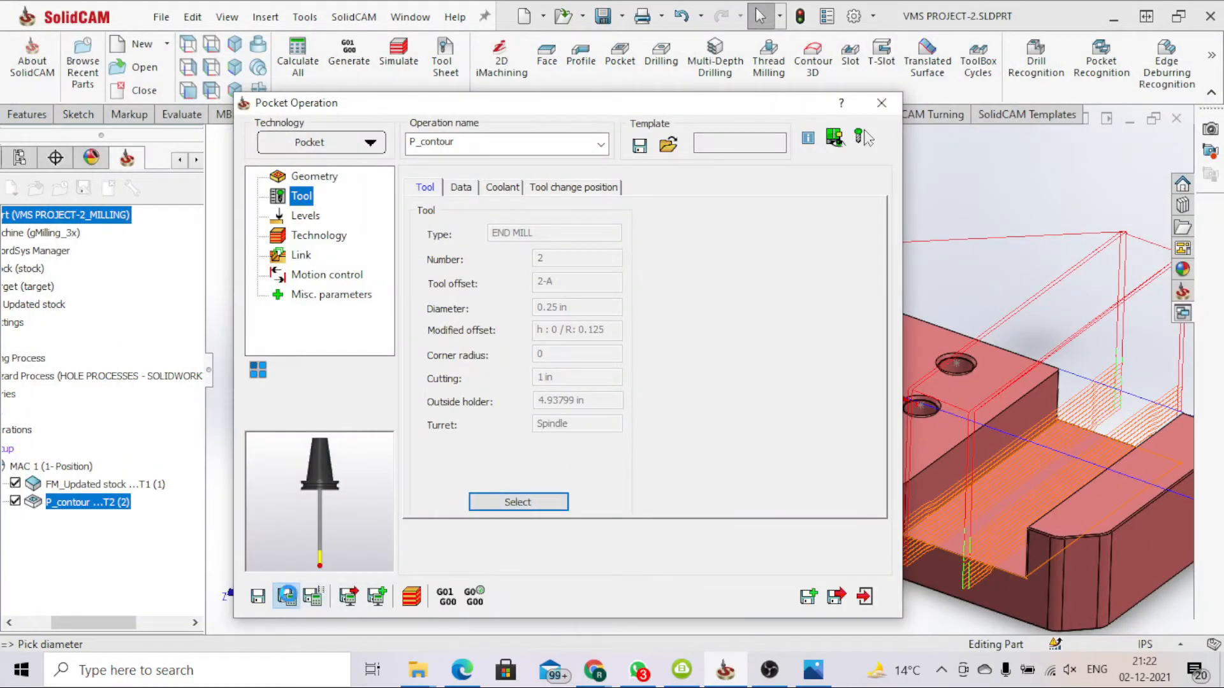
click(287, 596)
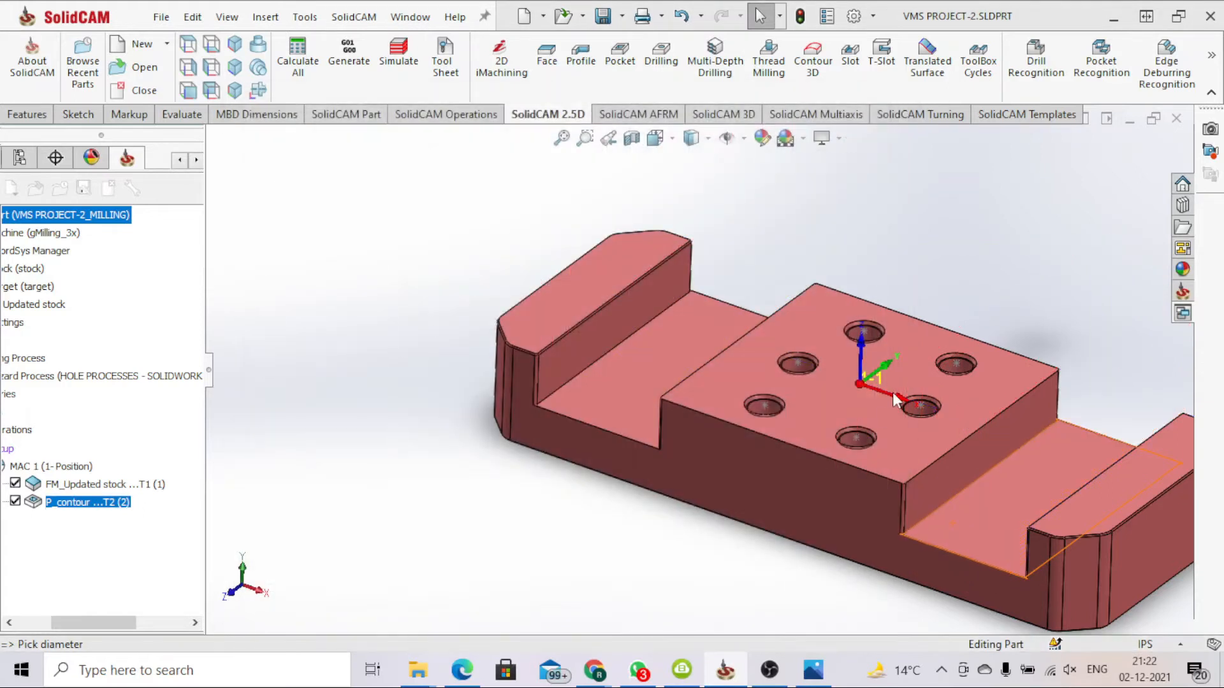
Simulate the pocket operation in SolidVerify, examine the rest material left after it, and close the simulation and the operation.
click(1090, 242)
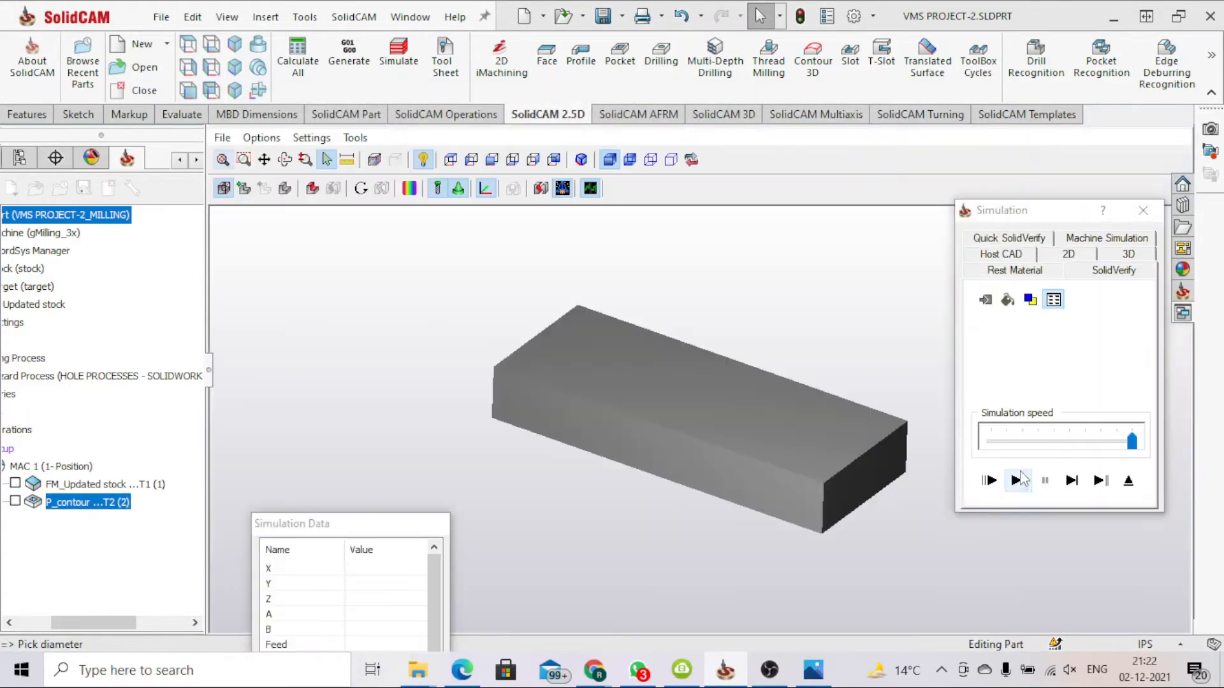
click(1018, 480)
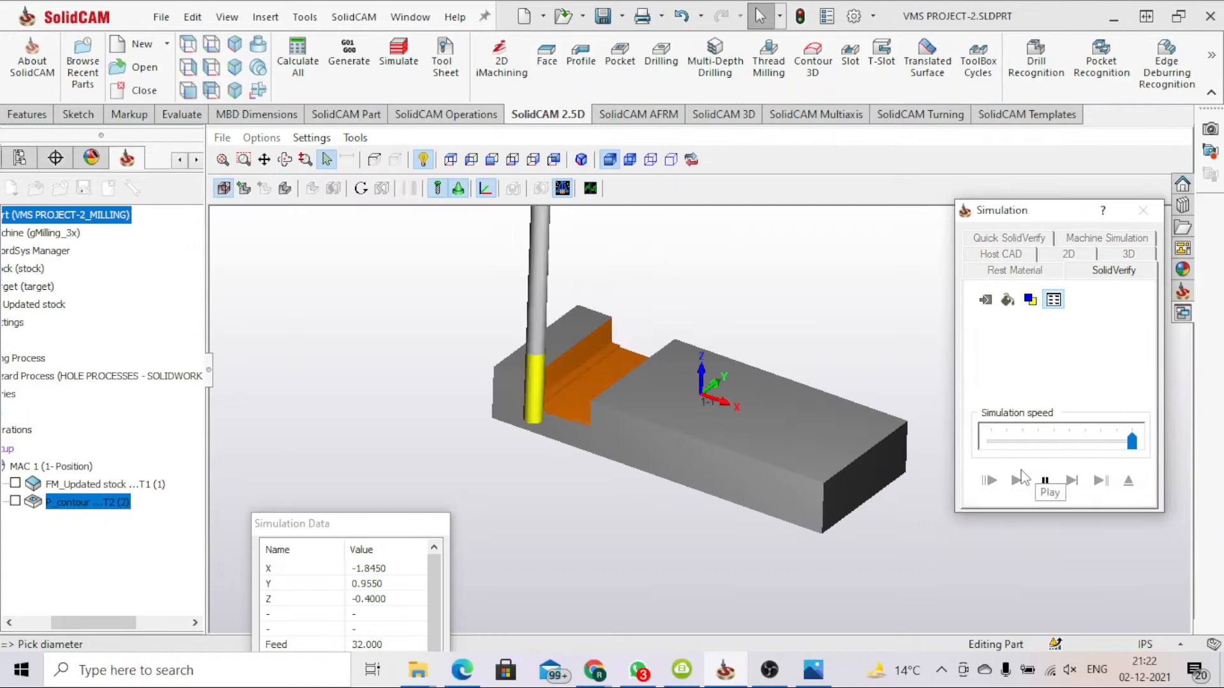
click(996, 273)
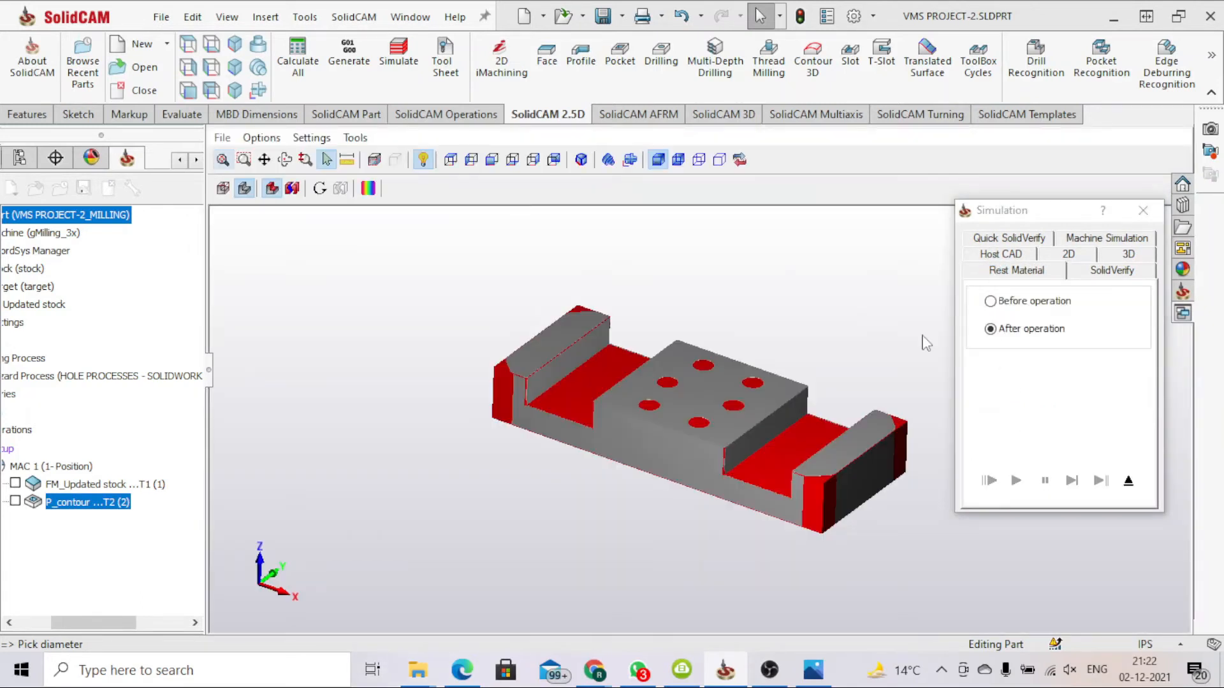
scroll(696, 366, down, 3)
middle_drag(599, 441, 668, 441)
scroll(610, 442, up, 3)
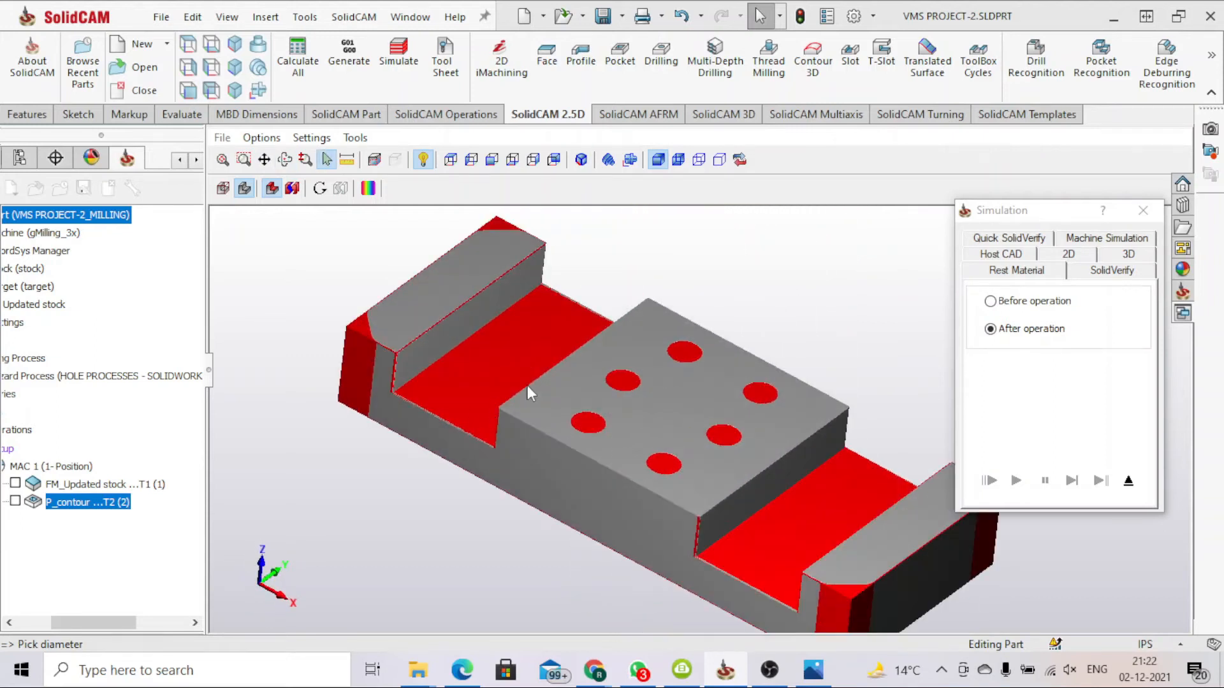
mouse_move(480, 413)
middle_down()
mouse_move(522, 414)
mouse_move(497, 401)
middle_up()
click(1142, 210)
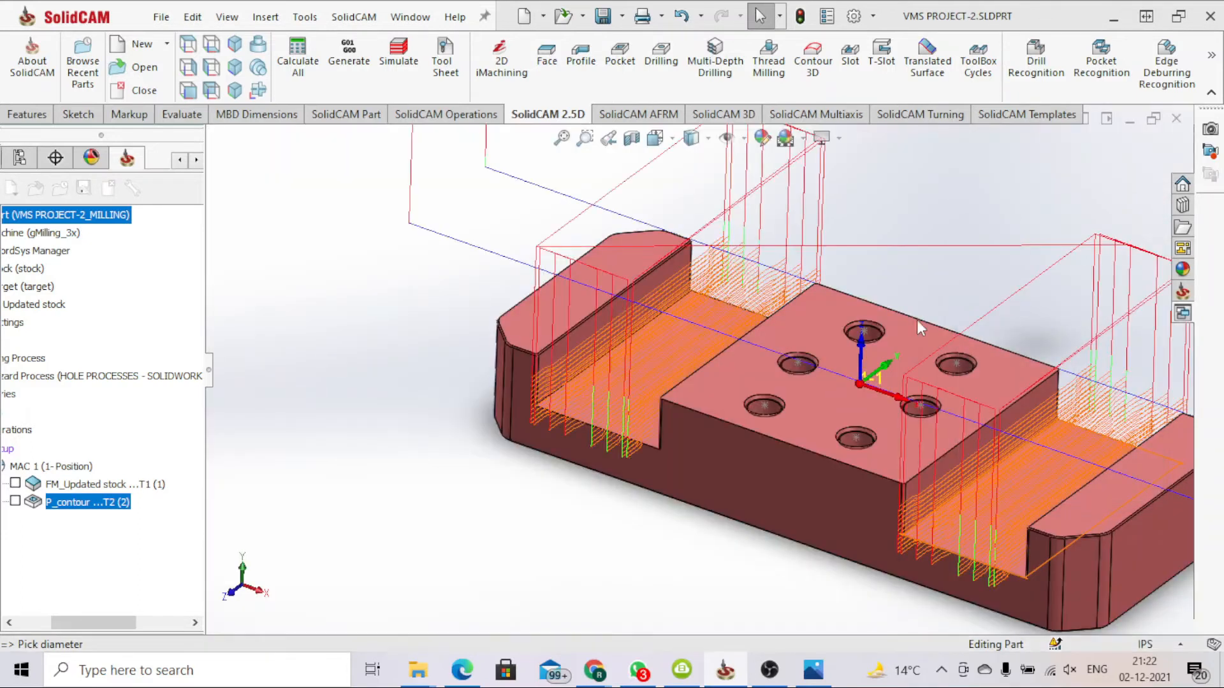
click(881, 104)
Create a profile operation with the closed chain around the part's bottom outer edge as its geometry.
scroll(917, 259, up, 5)
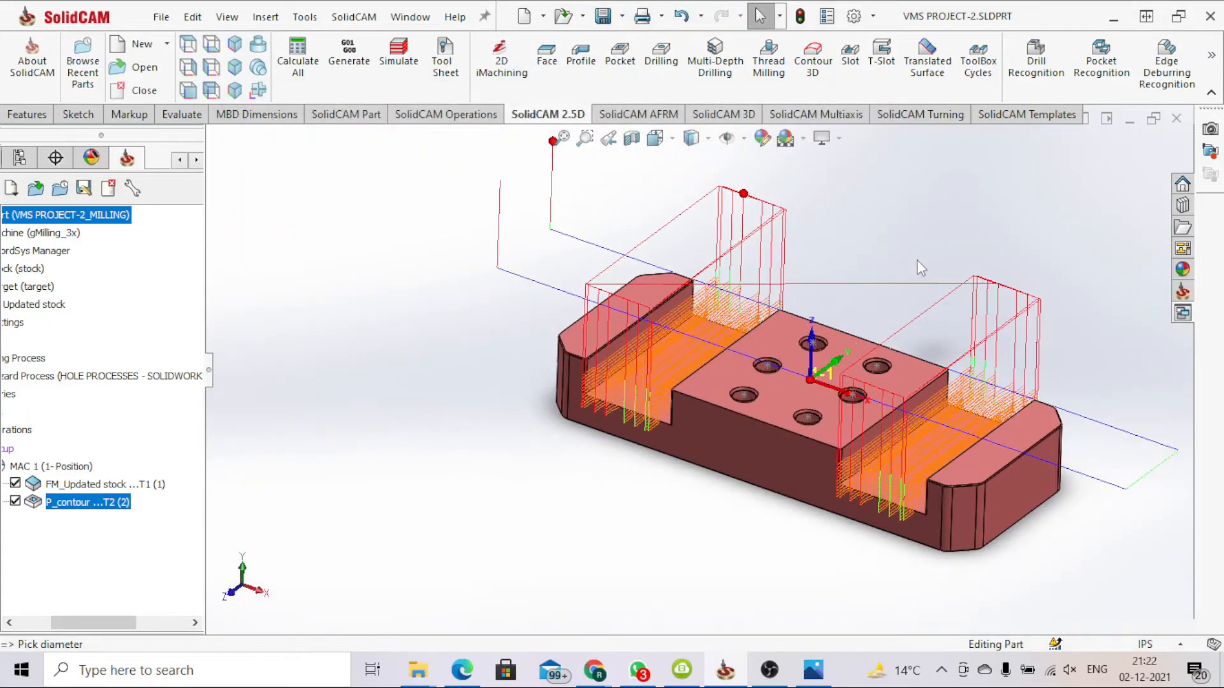
scroll(883, 422, down, 5)
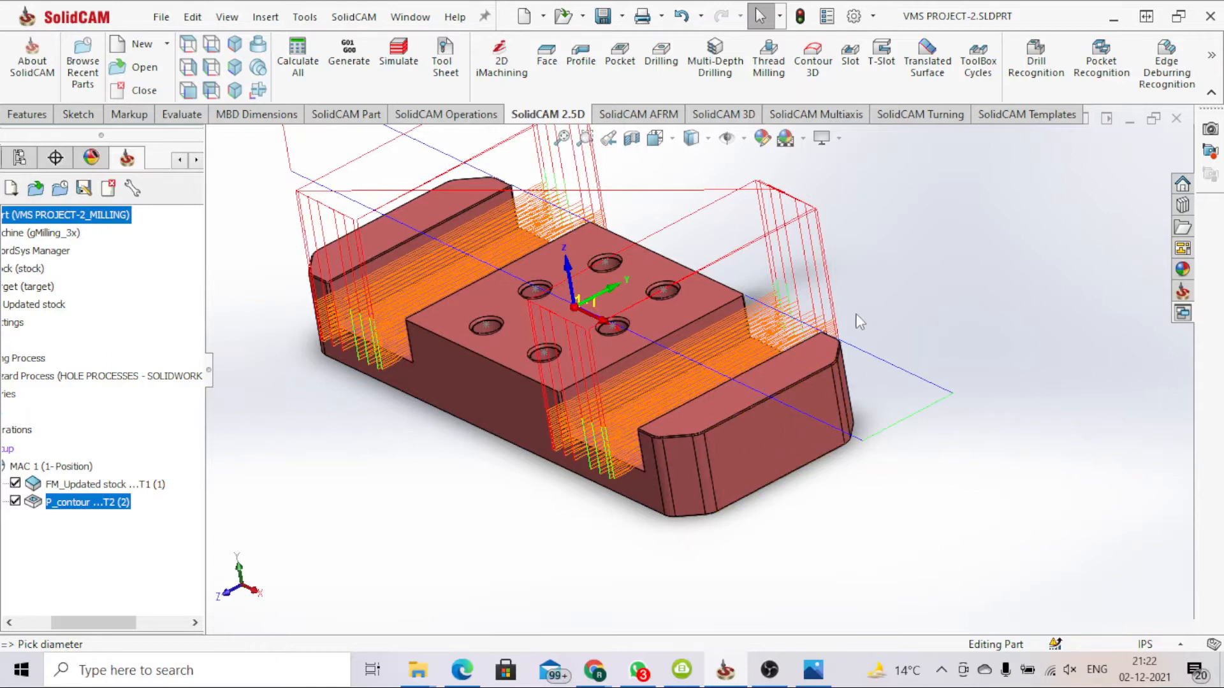
scroll(695, 446, down, 2)
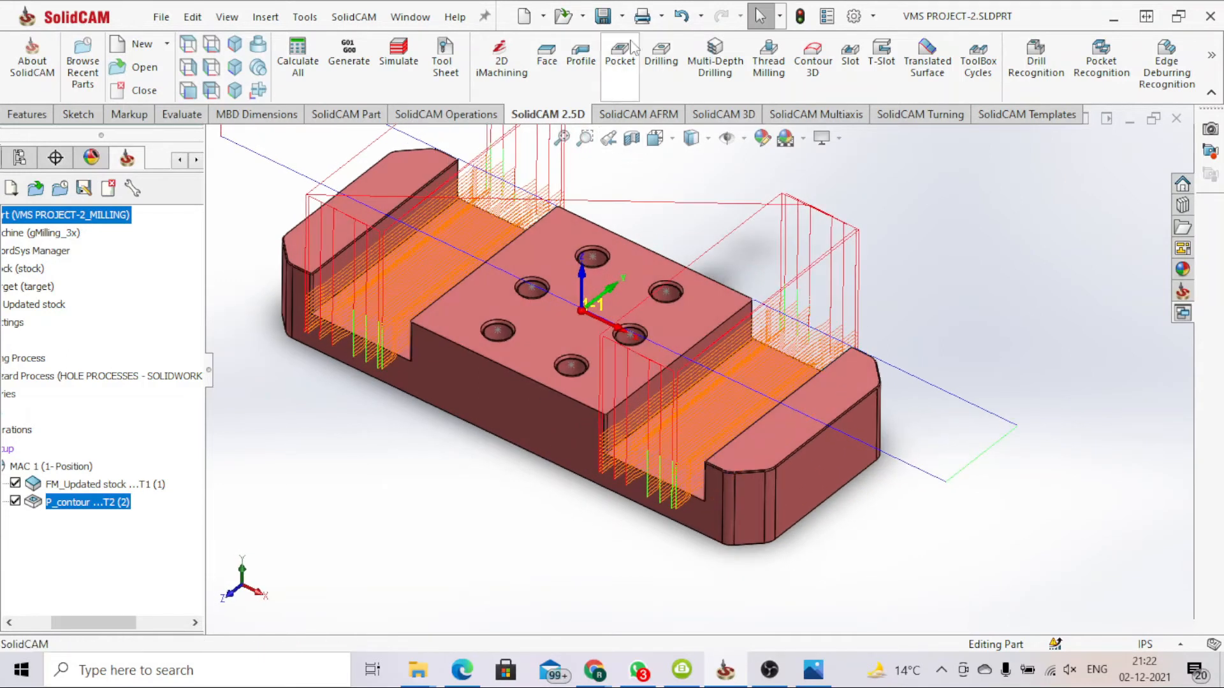
click(581, 61)
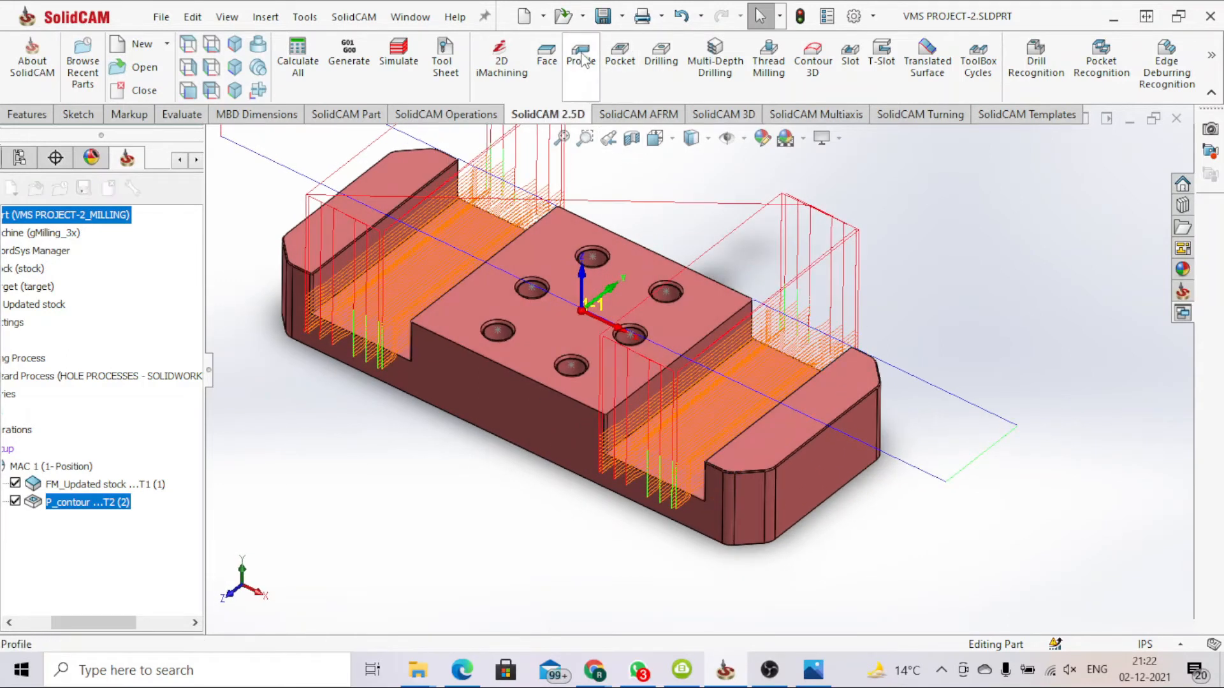
click(582, 60)
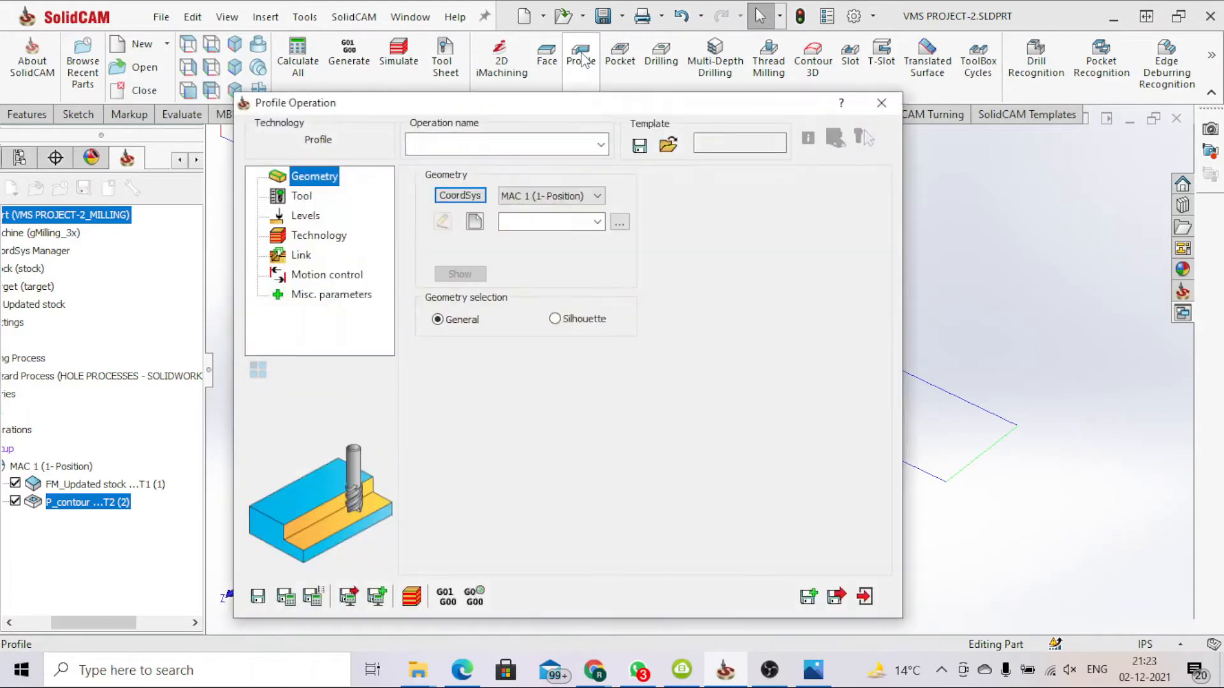
click(474, 228)
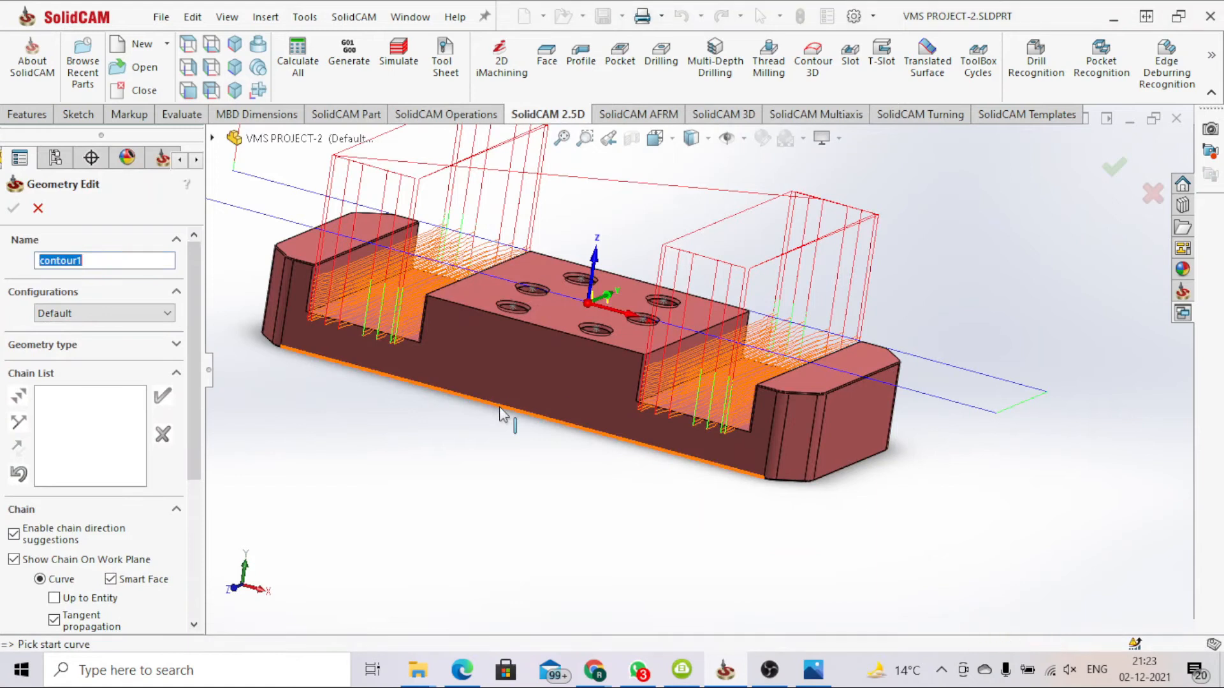
click(501, 408)
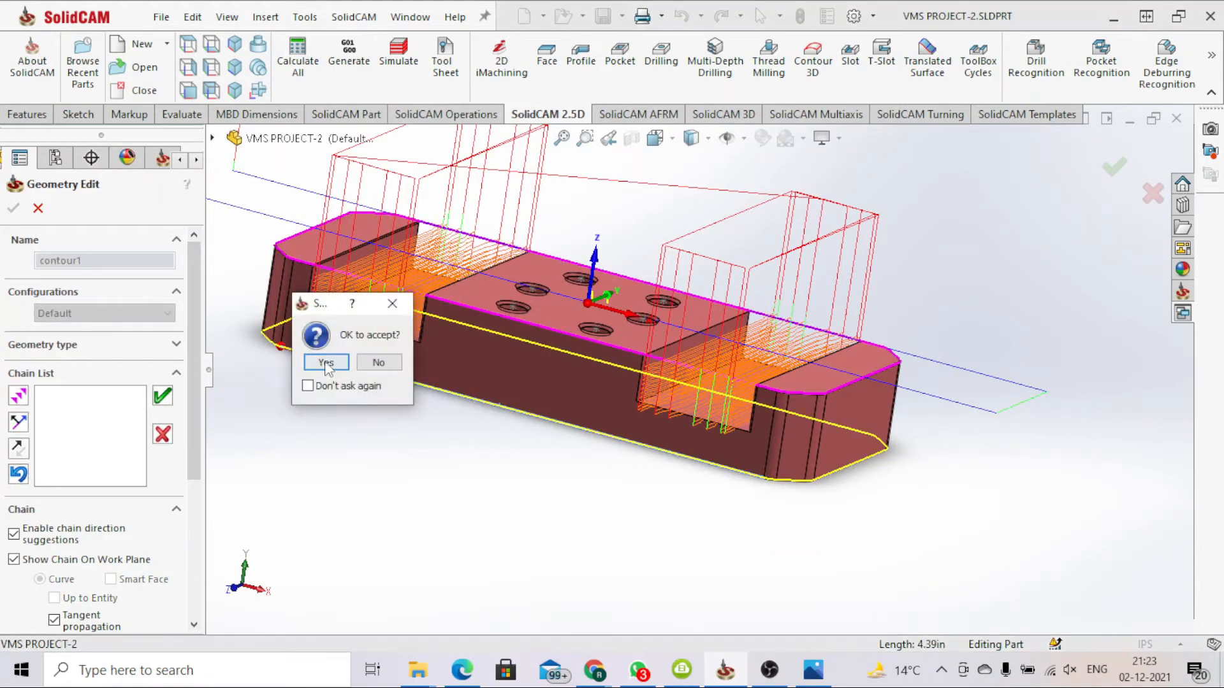
click(326, 363)
middle_drag(328, 369, 410, 446)
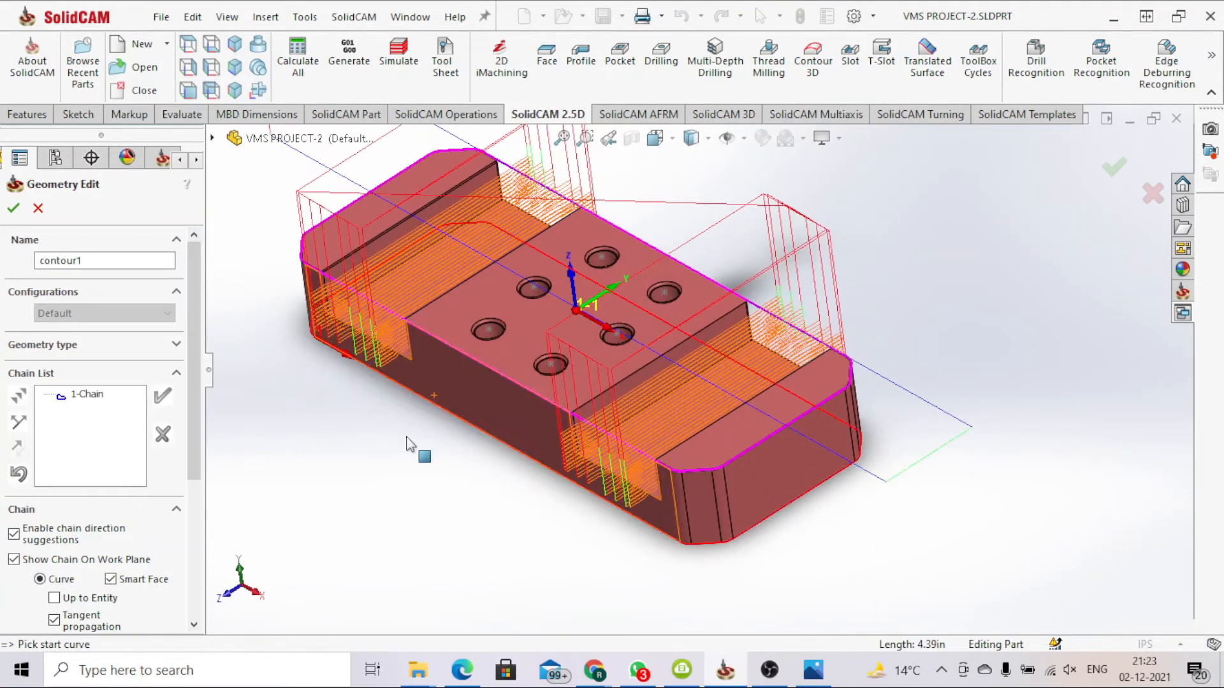
click(13, 208)
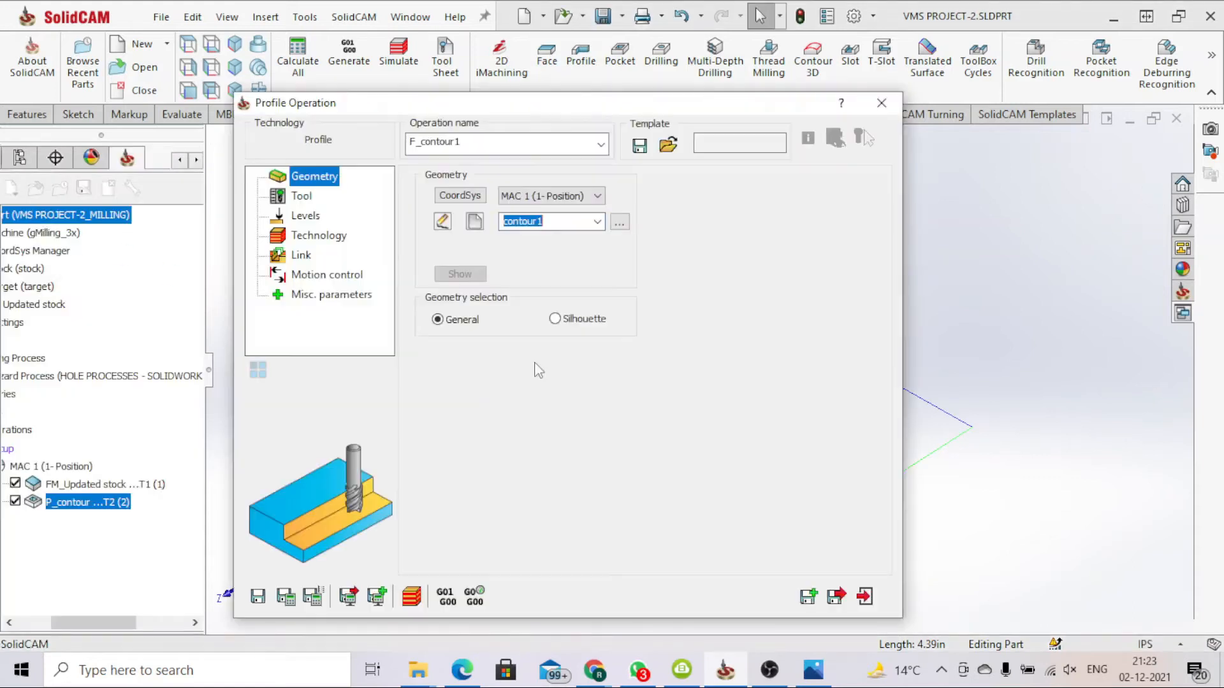
Add a new end mill with 0.5 in diameter and 5 in total length as the profile operation's tool.
click(301, 197)
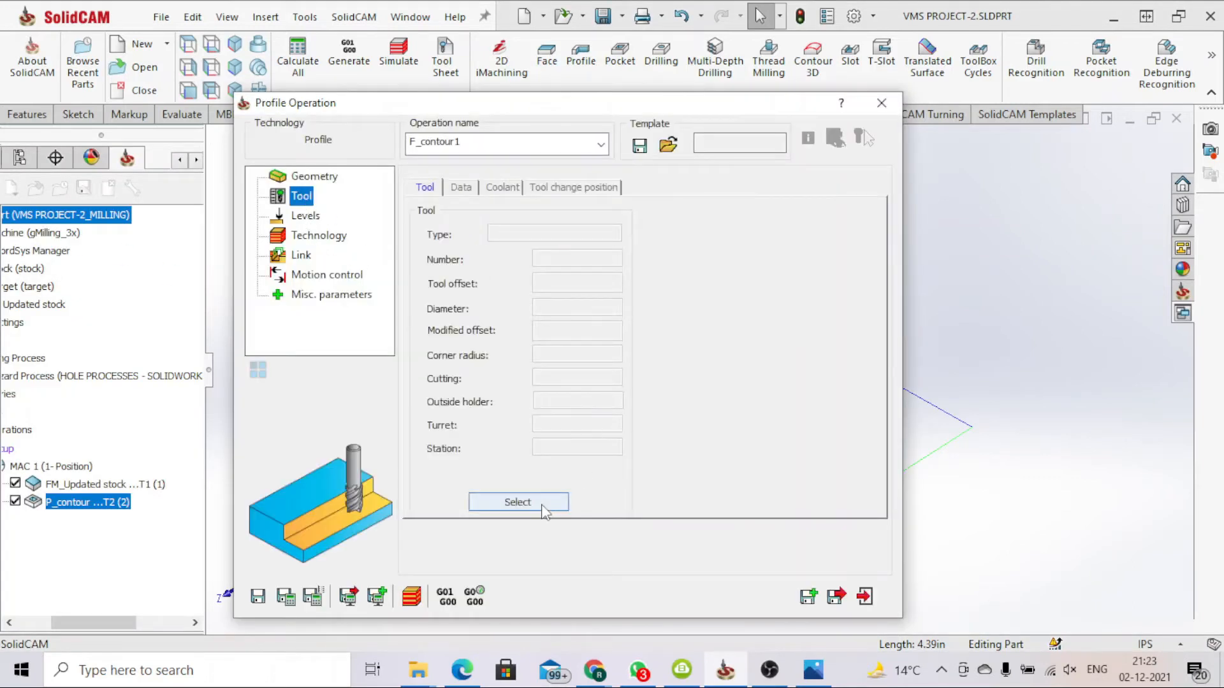
click(516, 503)
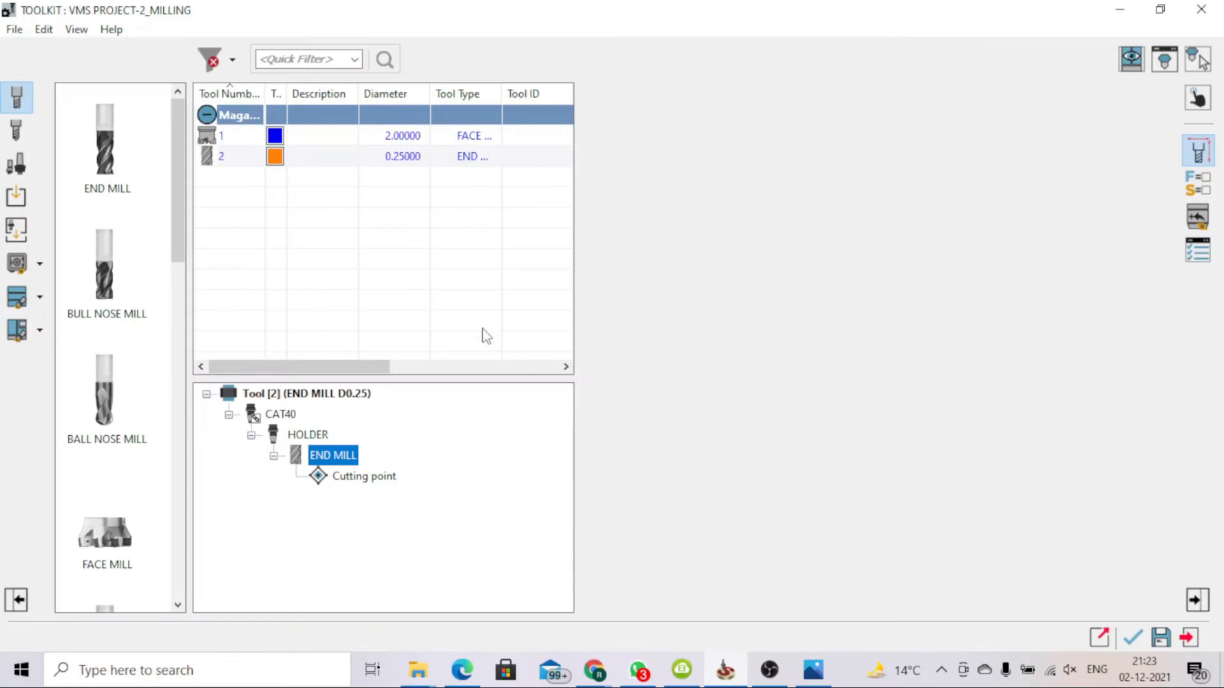
click(113, 163)
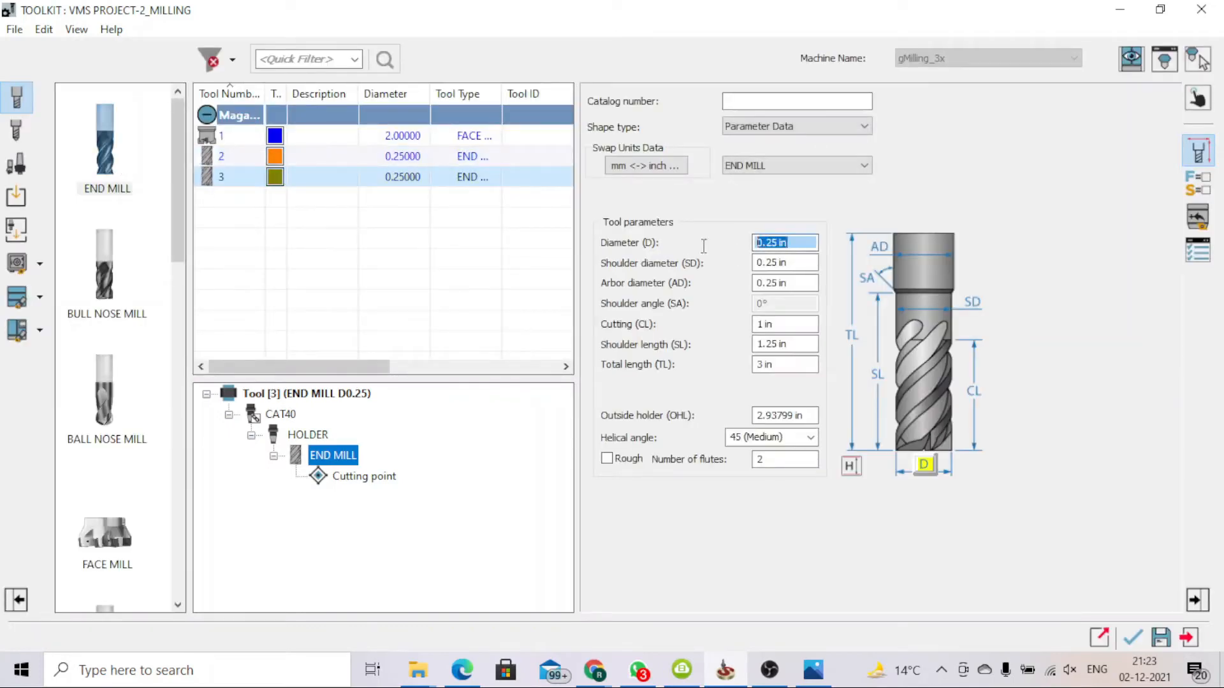
text(0.5)
key(Tab)
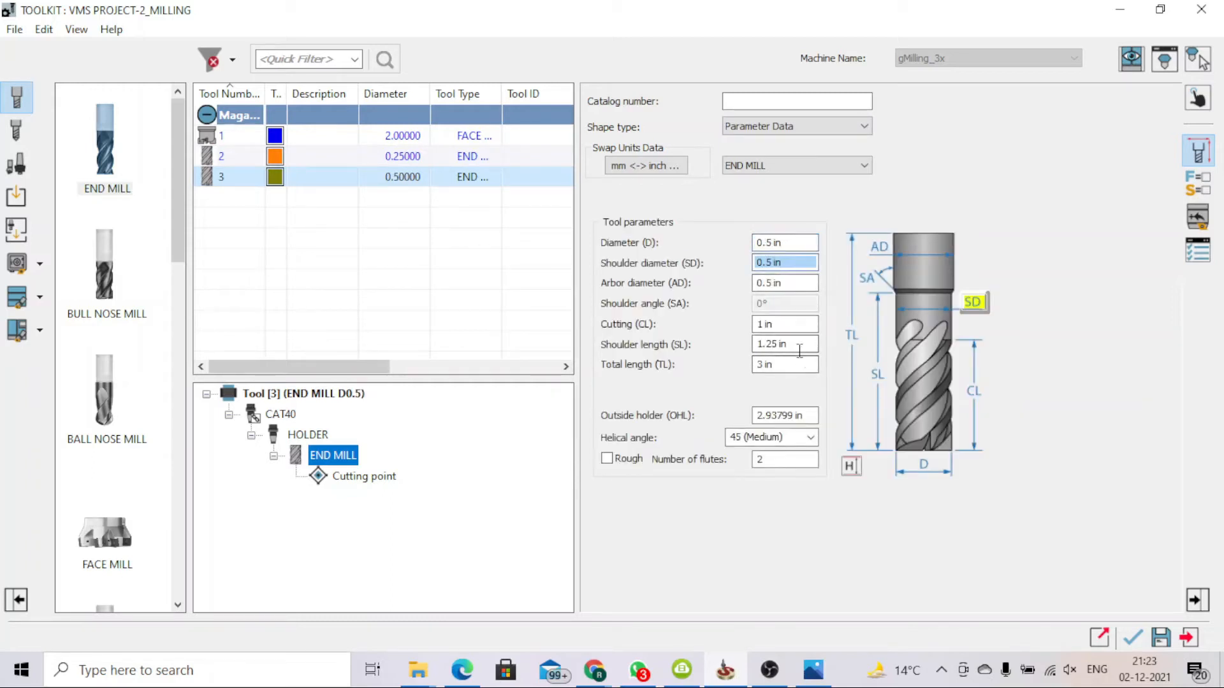
click(795, 361)
text(5)
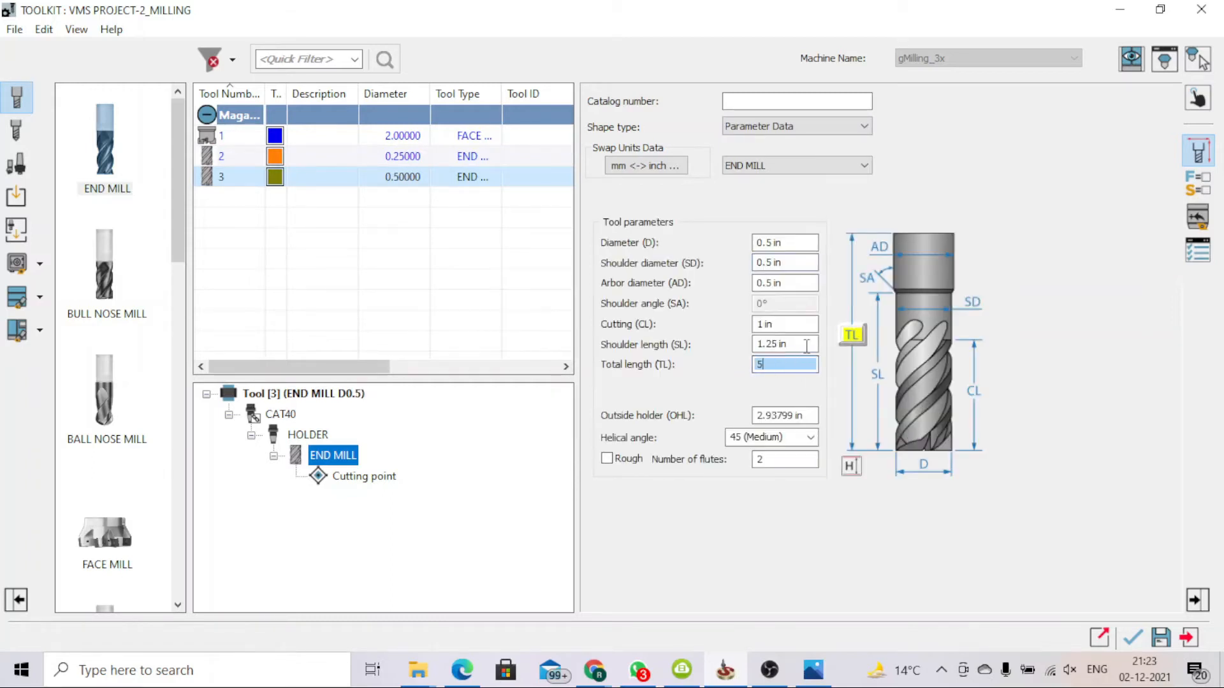
click(806, 343)
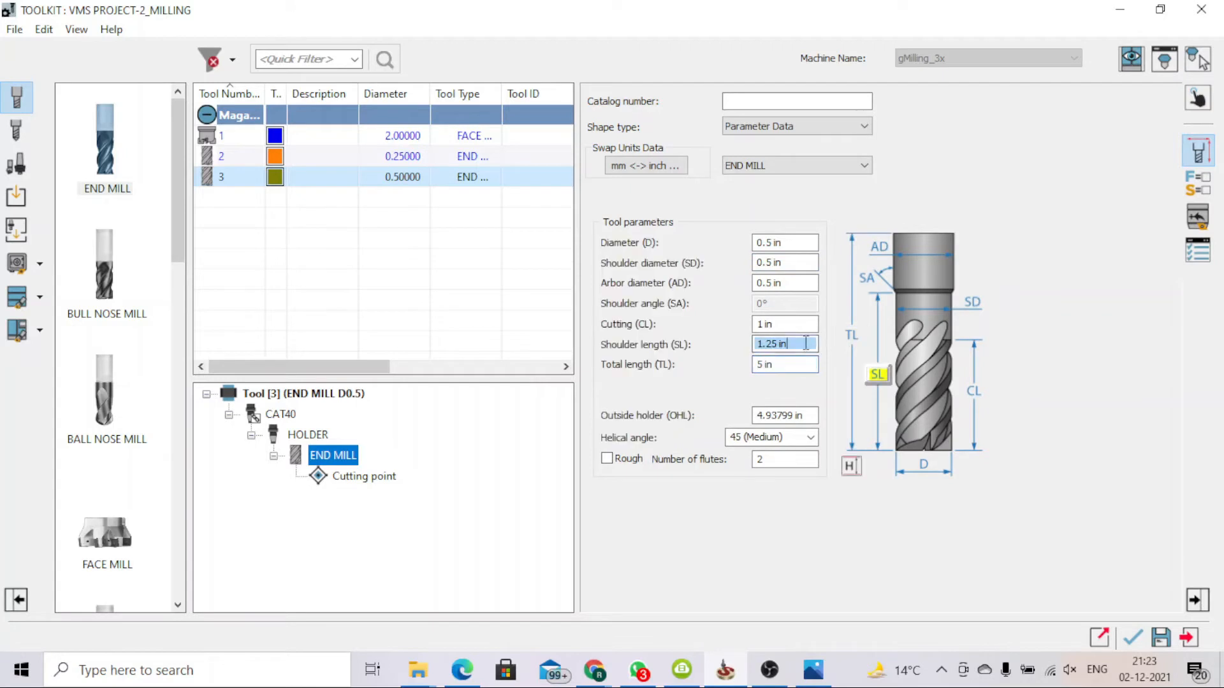
click(1140, 647)
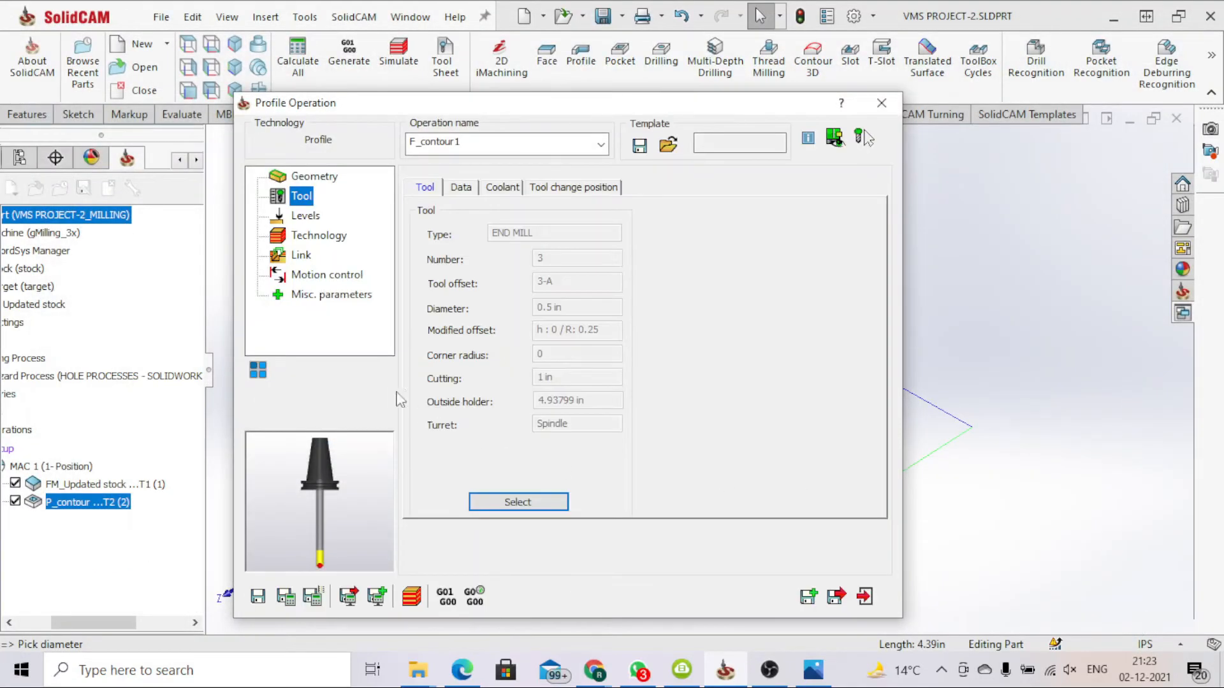
Define the profile depth from the part's bottom edge at Z -0.75 with a depth delta of -0.1.
click(305, 215)
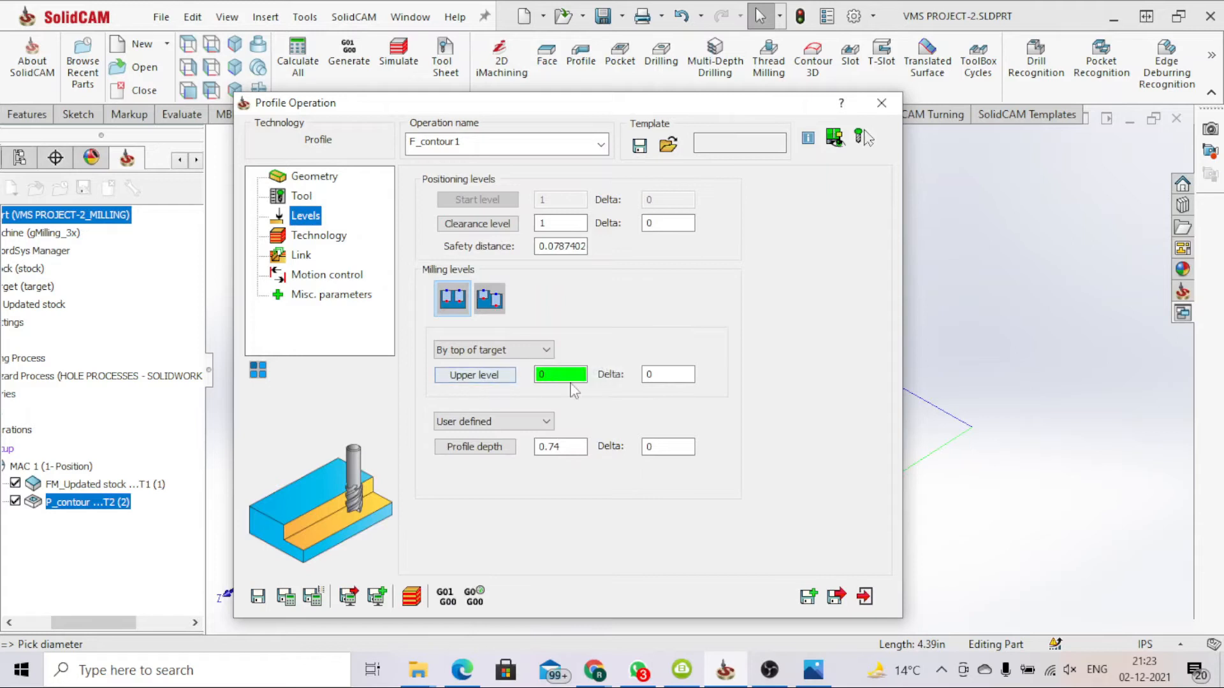
click(489, 450)
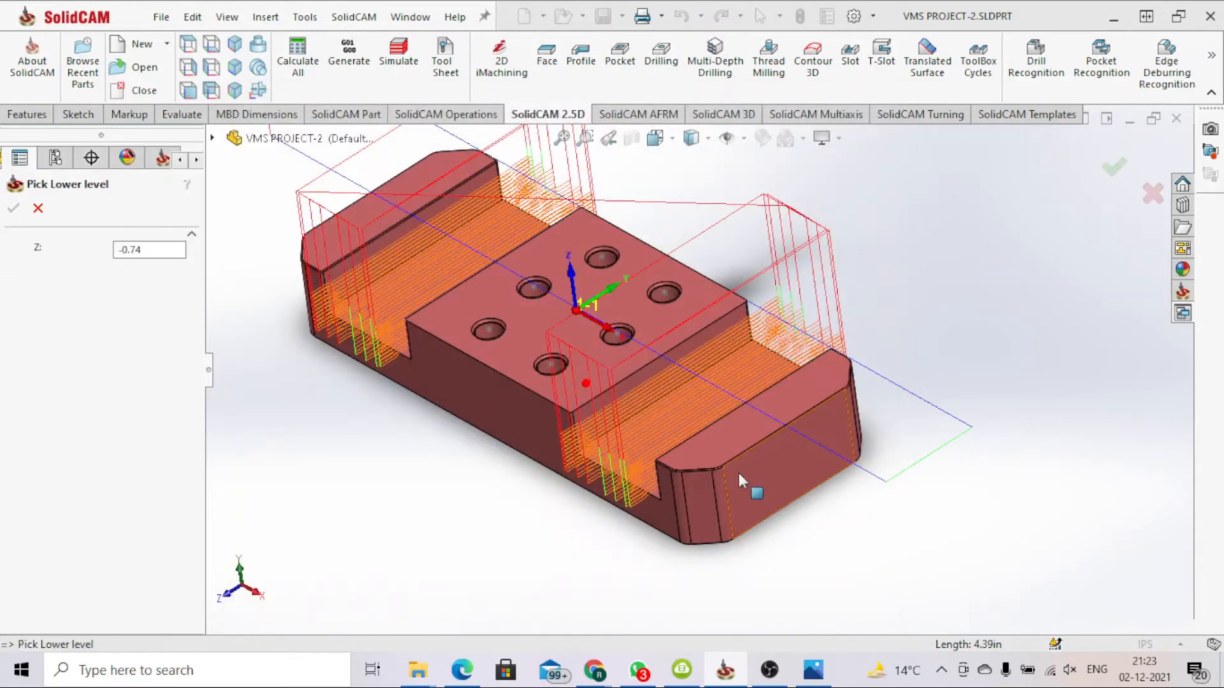
click(585, 398)
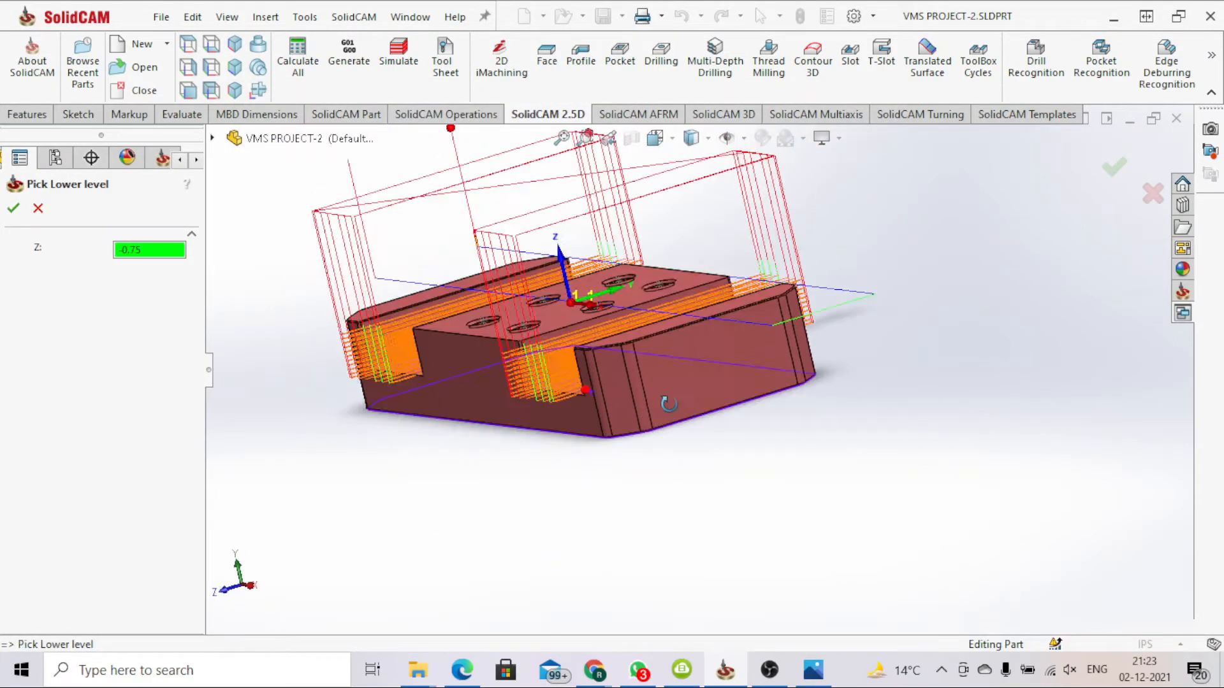
click(14, 210)
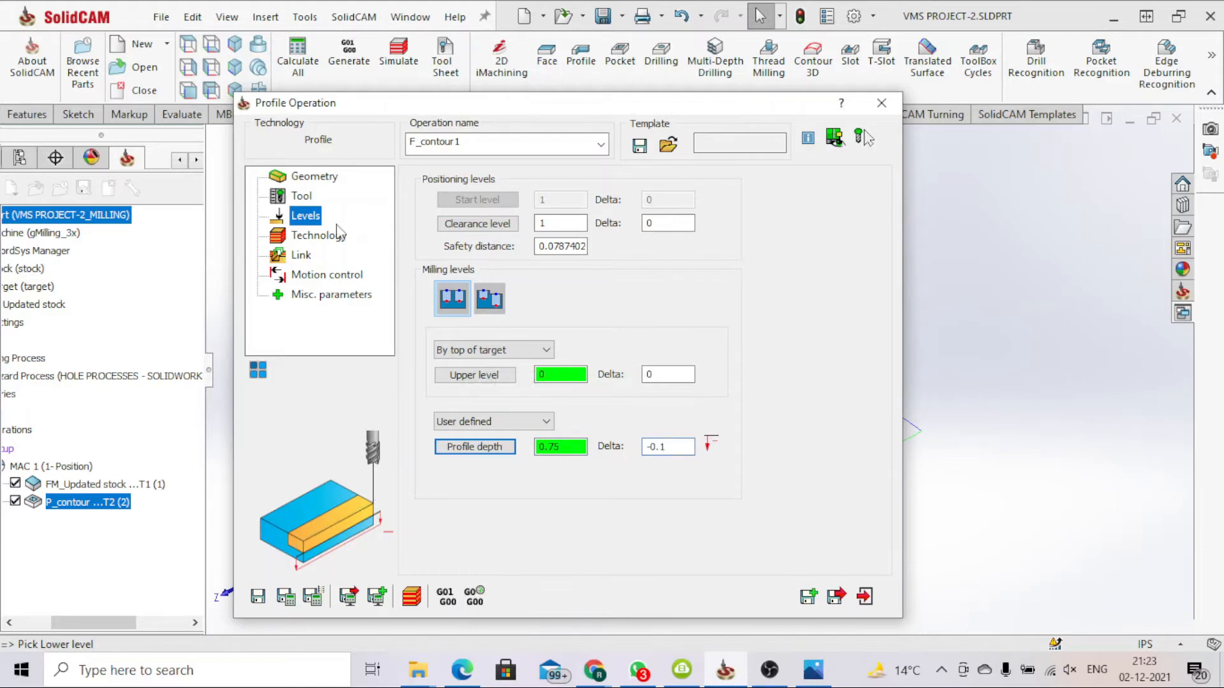
Change the tool side of the profile chain to Right so the cutter runs outside the part.
click(338, 233)
click(561, 240)
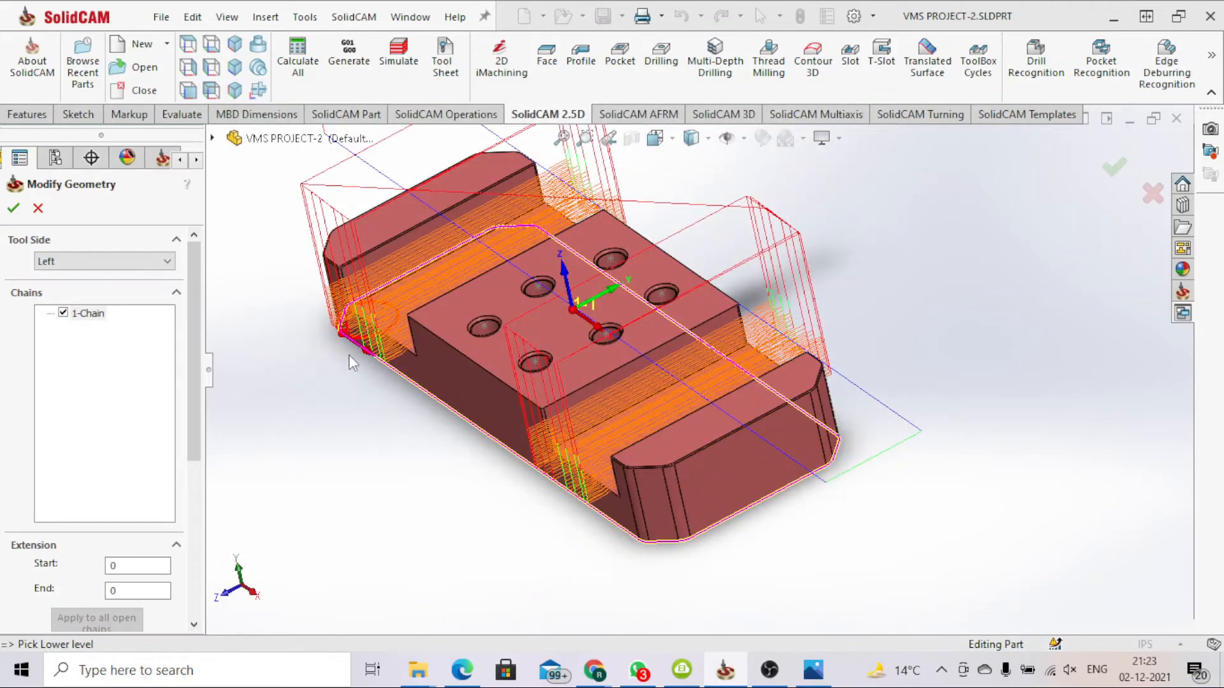
scroll(349, 355, down, 3)
click(131, 264)
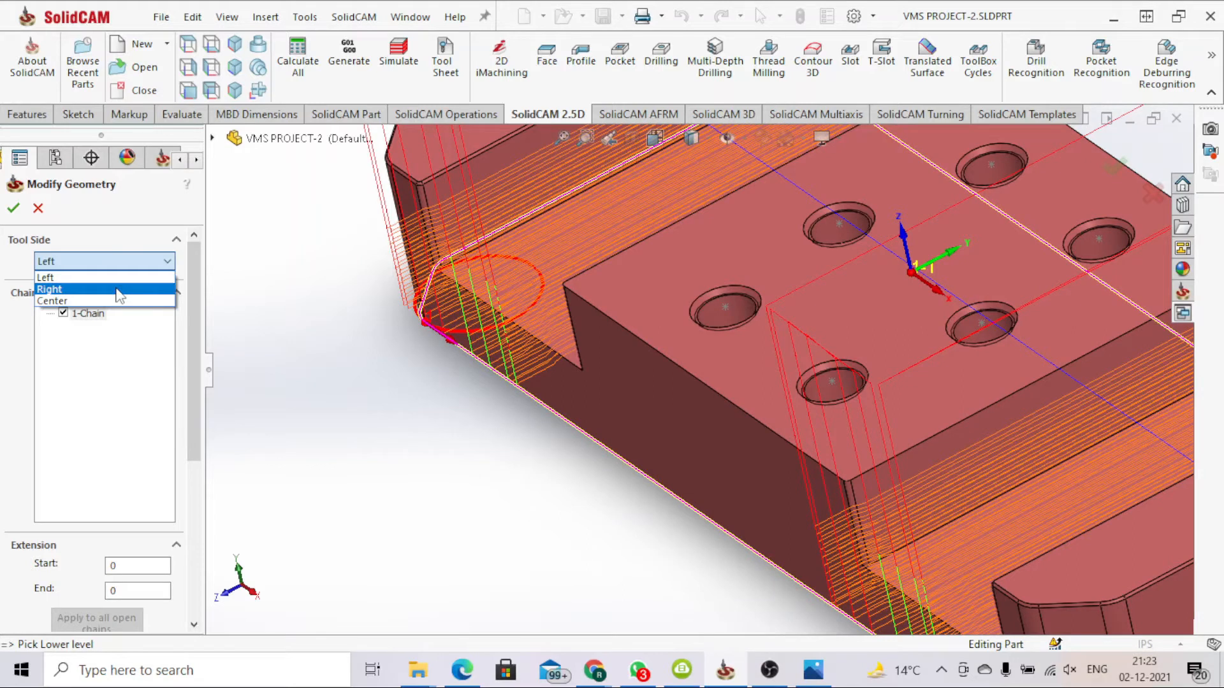
click(127, 290)
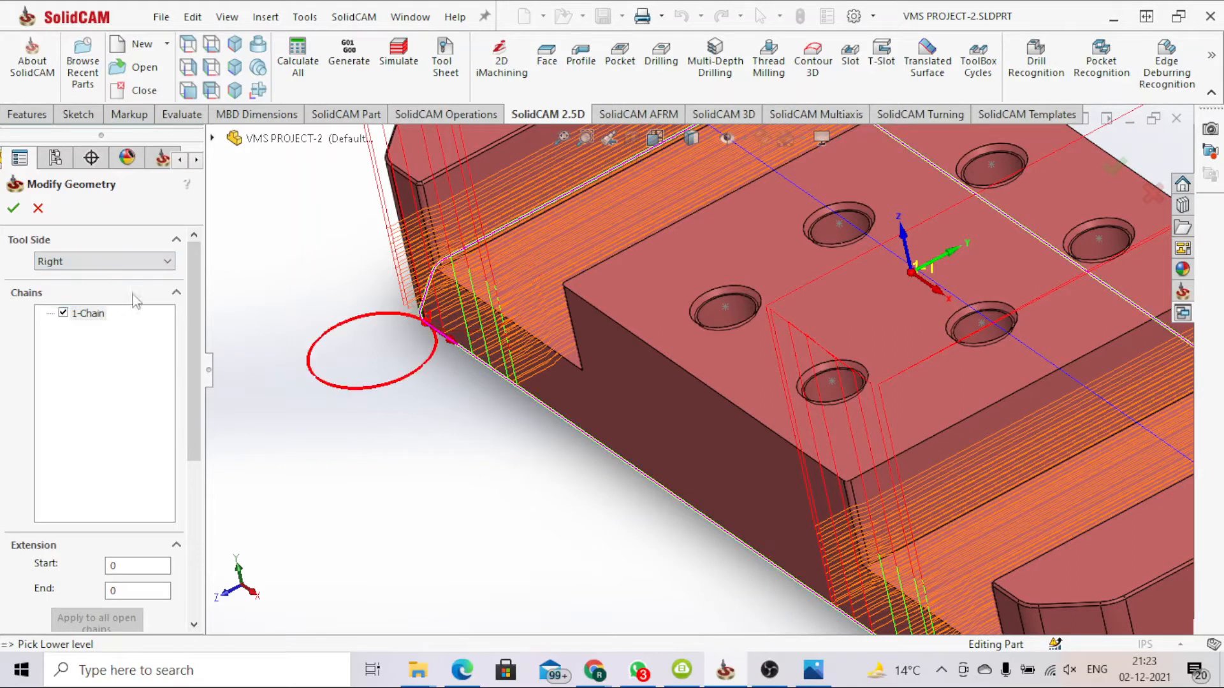
click(14, 207)
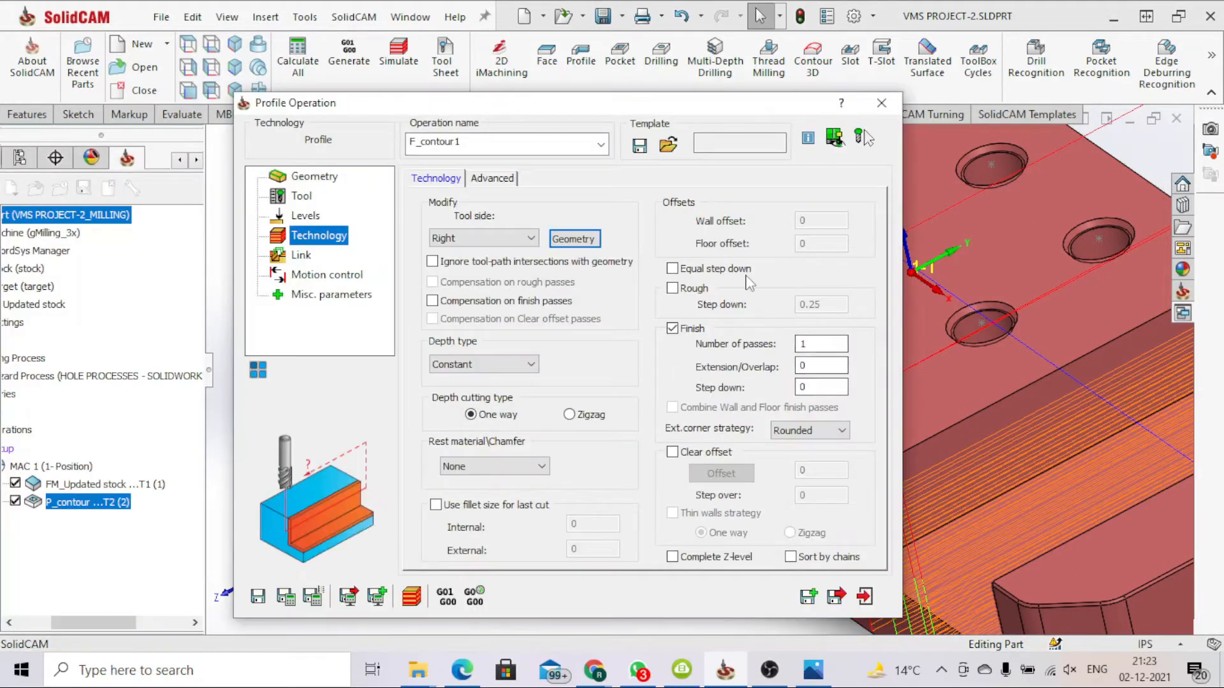
Enable equal step down and roughing with 0.02 wall and floor offsets, rough and finish step downs of 0.04, and a finish overlap of 10.
click(672, 269)
click(672, 288)
click(825, 220)
drag(823, 221, 740, 246)
text(0.02)
click(832, 245)
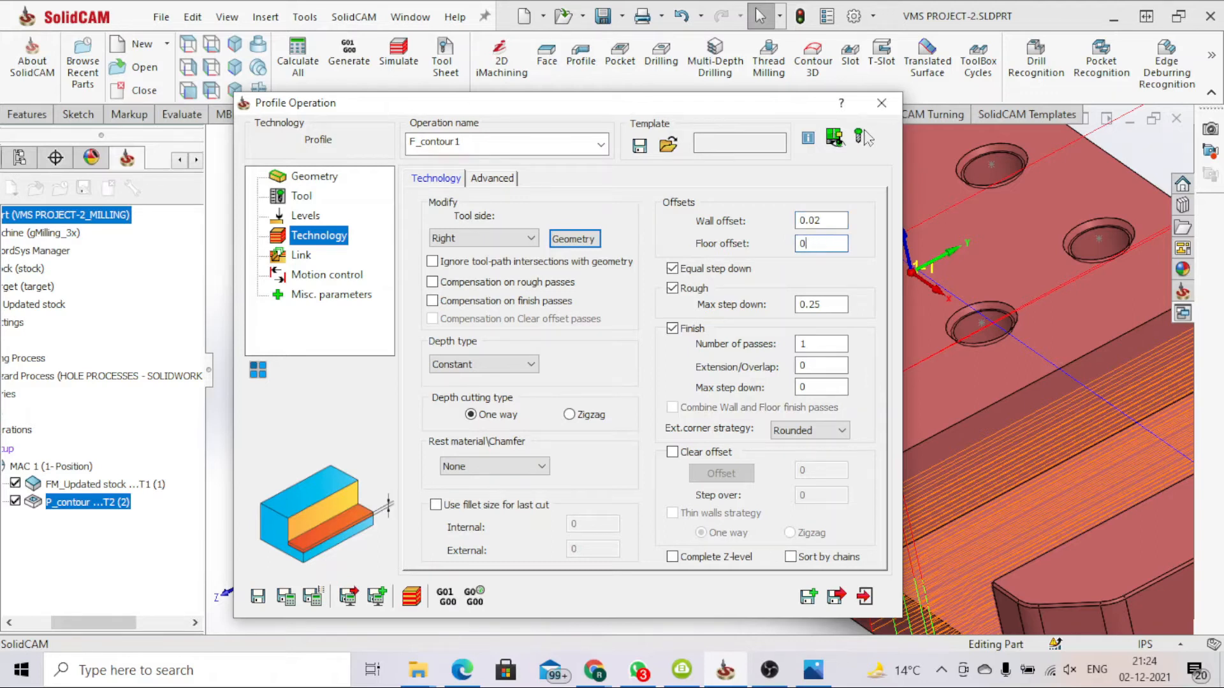
text(02)
click(846, 306)
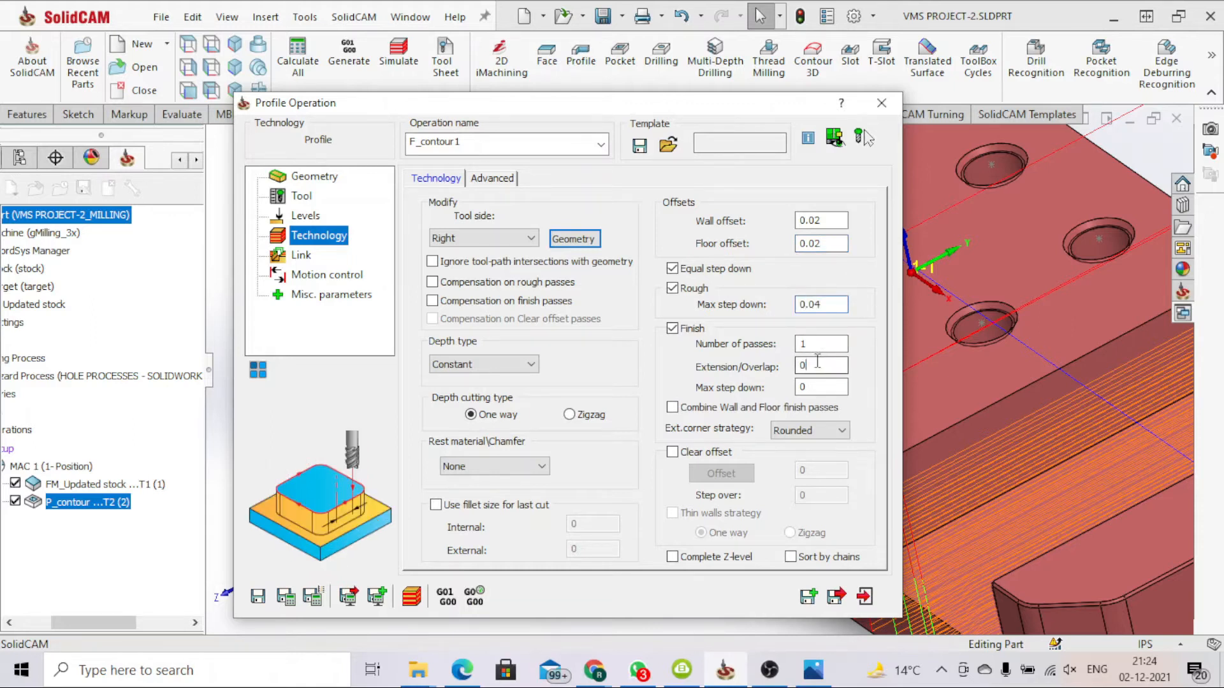
click(819, 387)
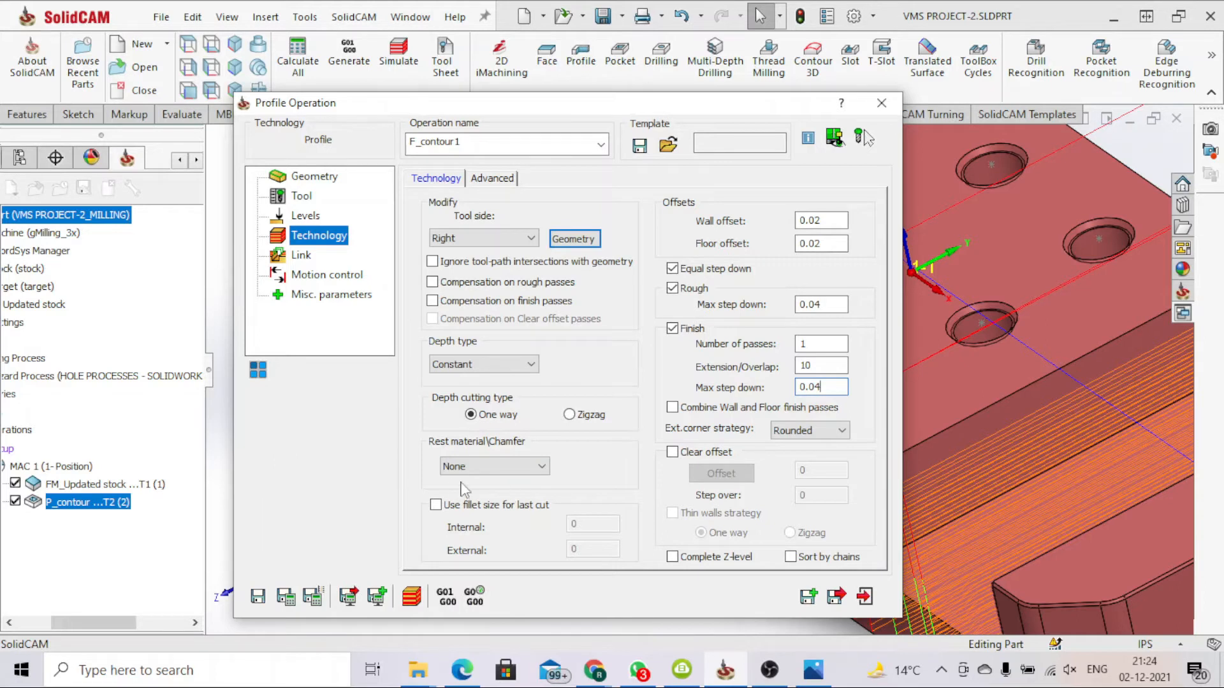
Set the profile's lead in to Normal with a length of 0.01 and make the lead out the same as the lead in.
click(295, 257)
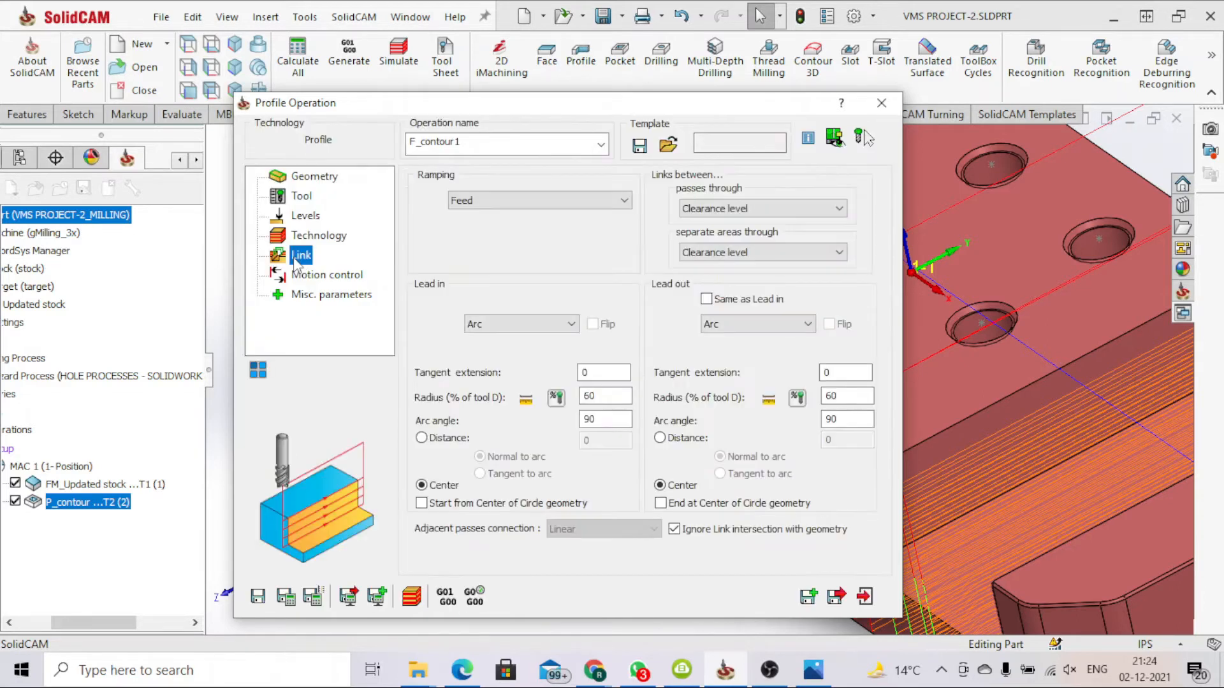
click(548, 324)
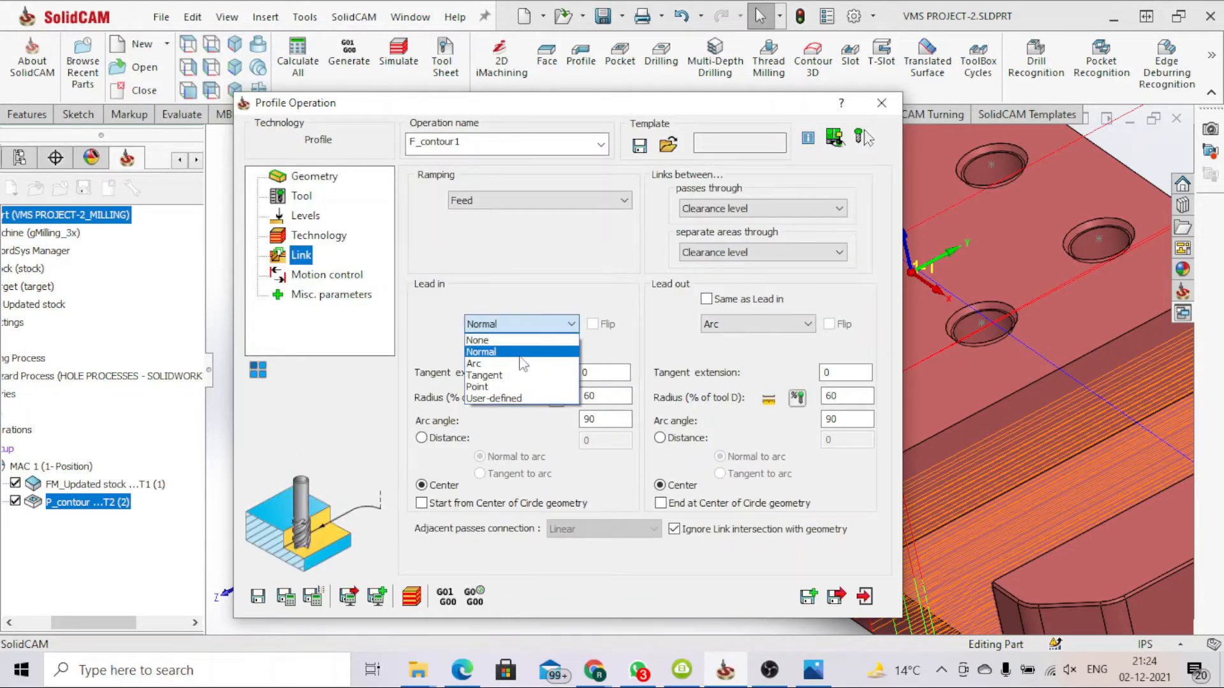
click(520, 349)
double_click(607, 395)
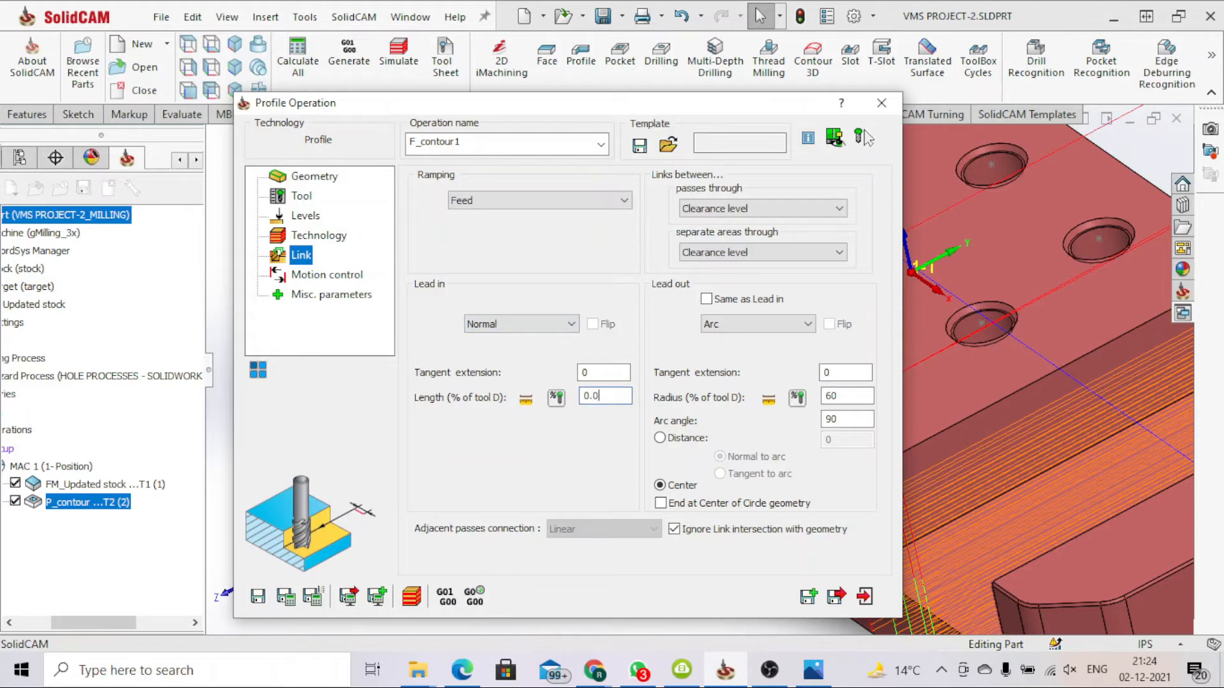
text(0.01)
click(705, 298)
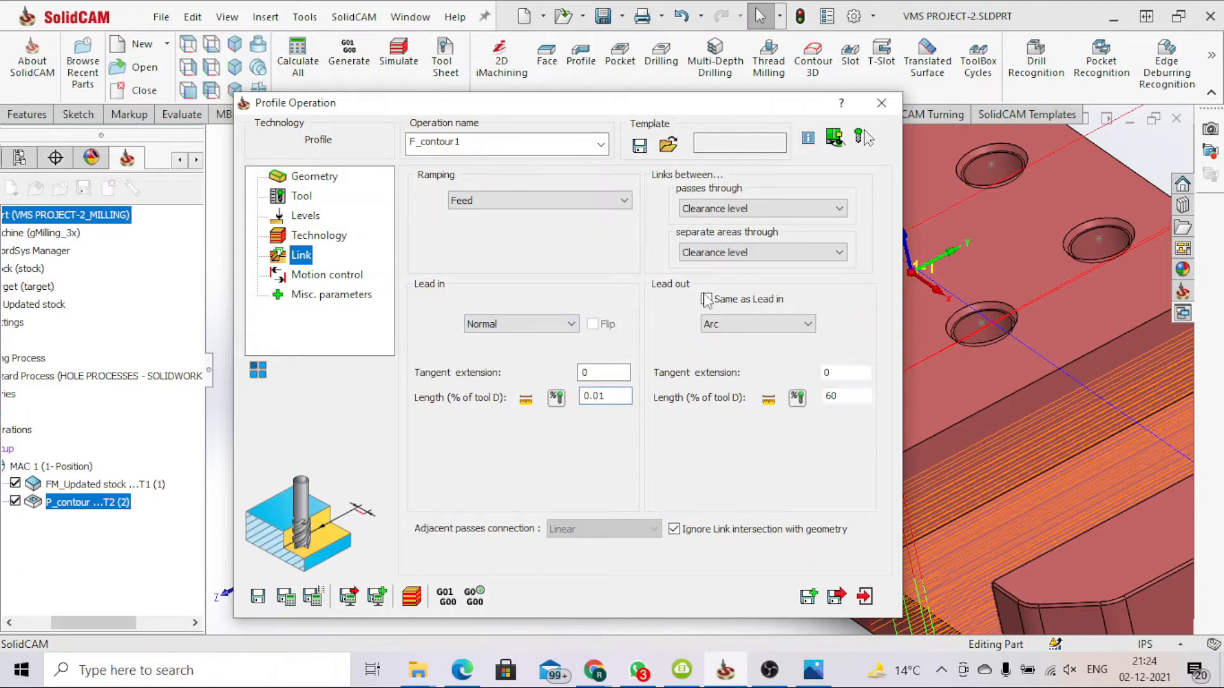
Save and calculate the profile operation, then play its simulation in SolidVerify.
click(331, 294)
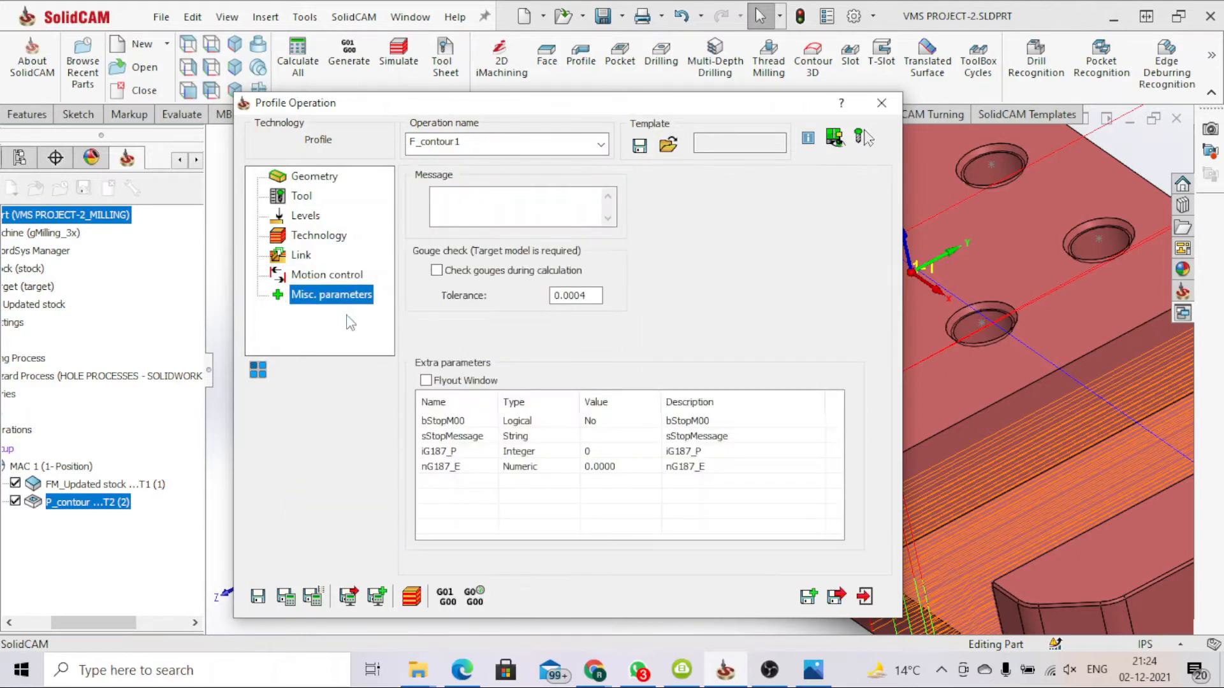
click(287, 594)
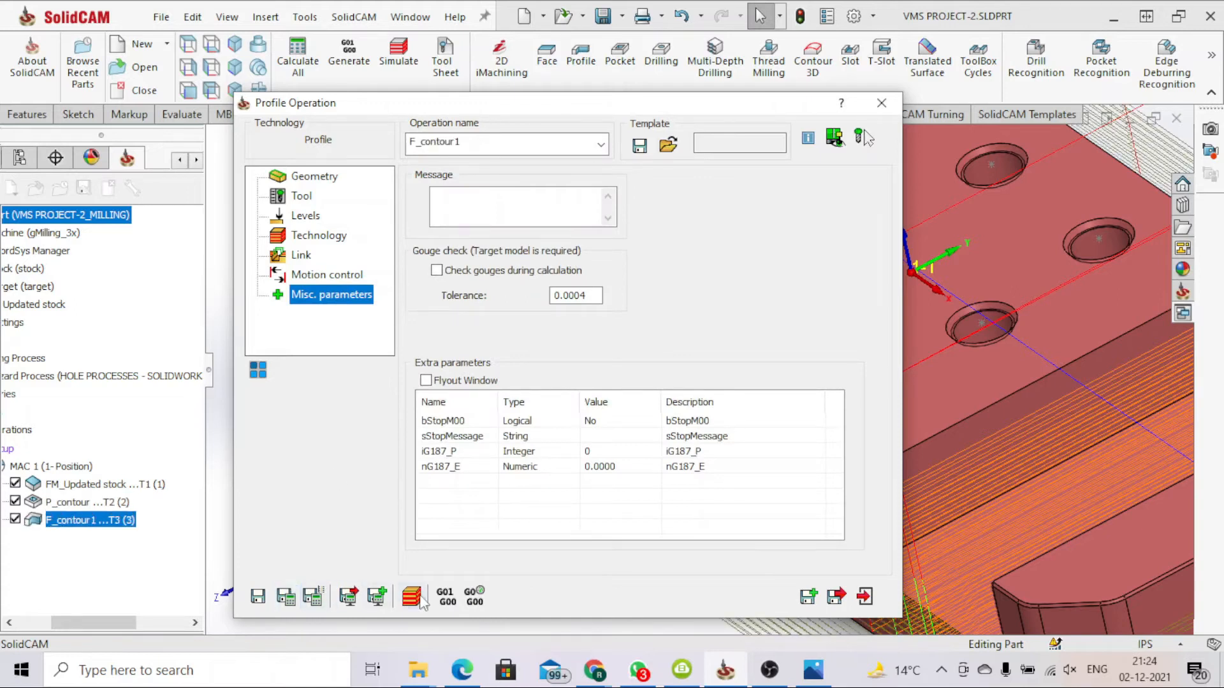
key(Escape)
click(1099, 238)
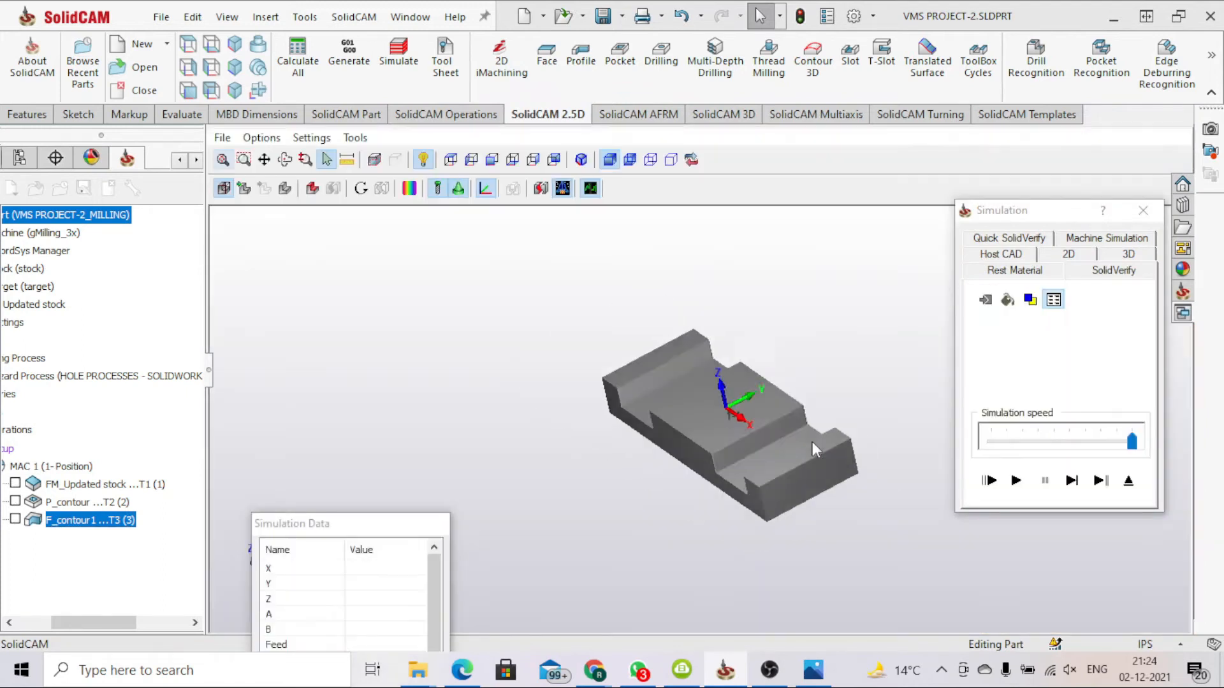
click(1012, 481)
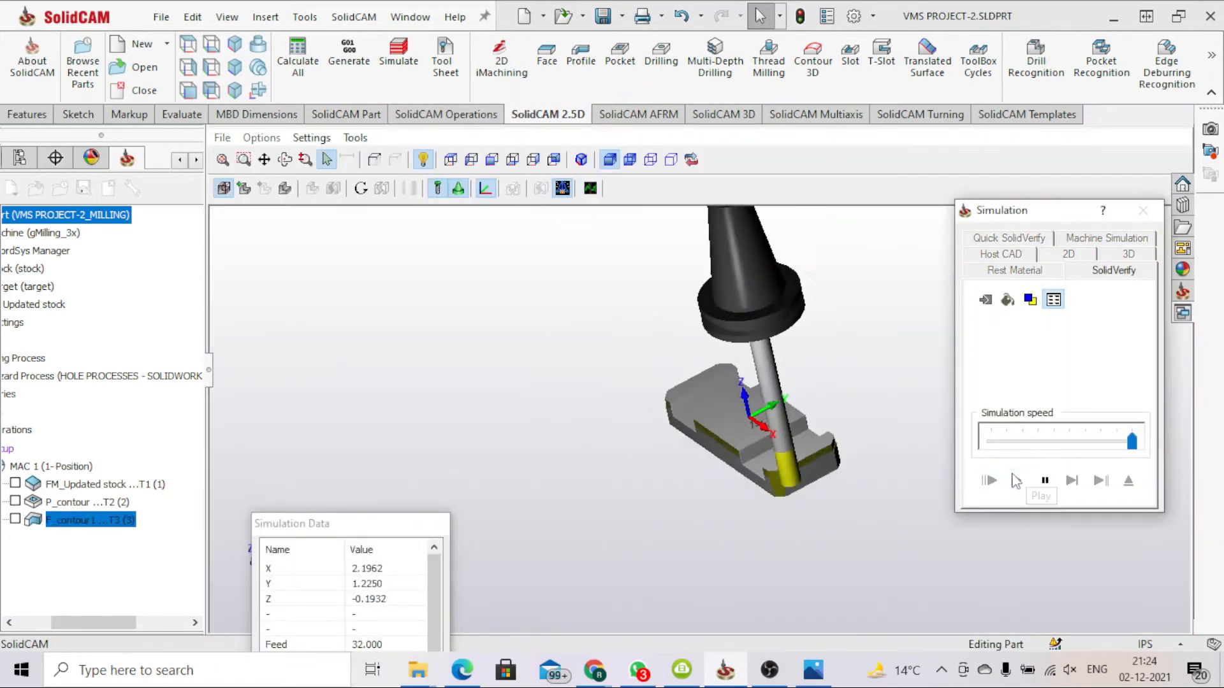
scroll(816, 450, up, 5)
middle_drag(797, 456, 751, 480)
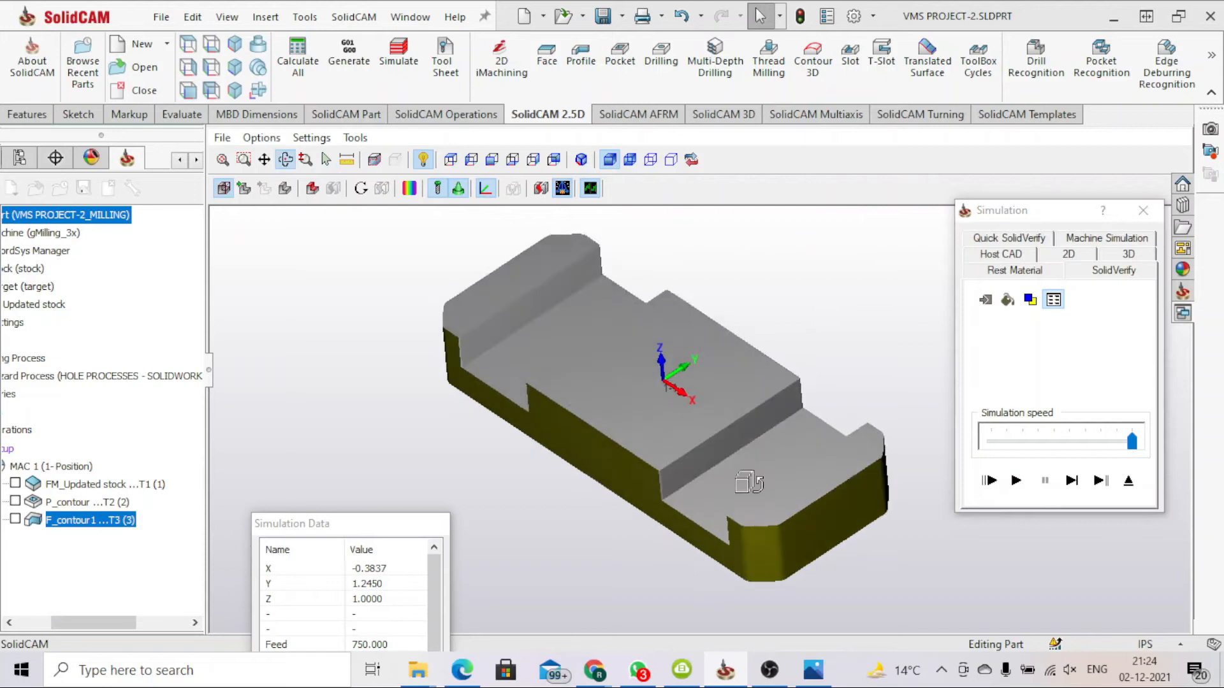
scroll(750, 481, down, 2)
Check the rest material after the profile operation, then close the simulation and the operation.
click(1002, 273)
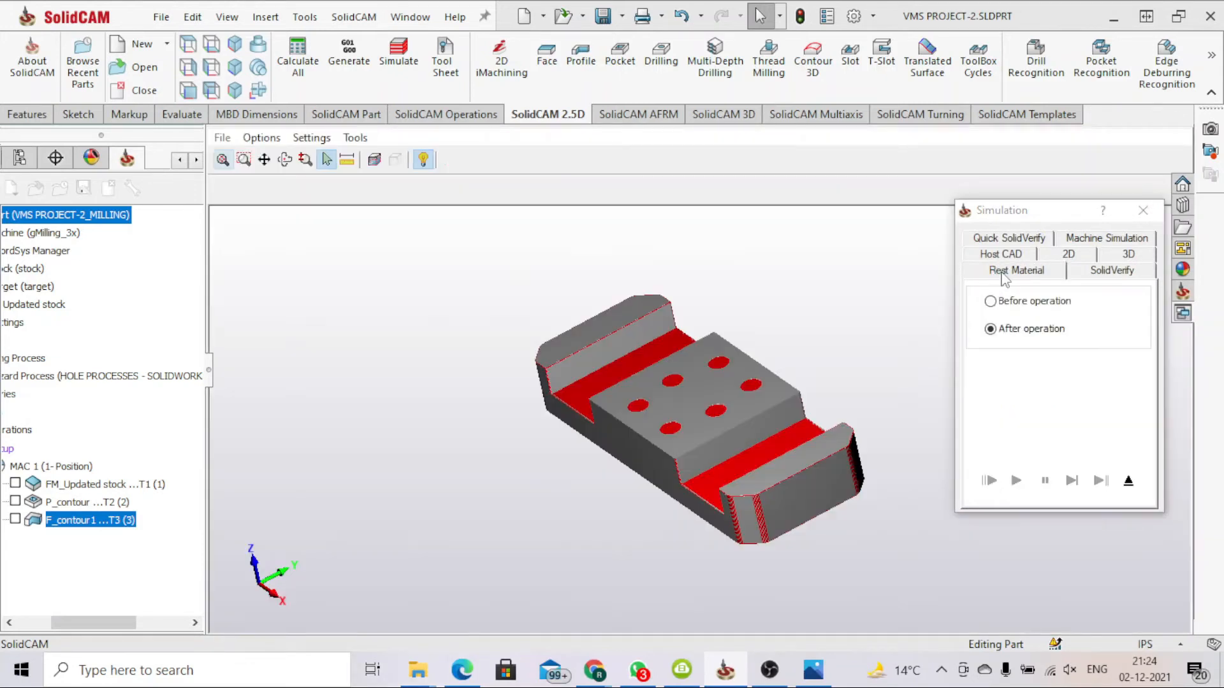
scroll(719, 479, up, 3)
middle_drag(719, 480, 657, 508)
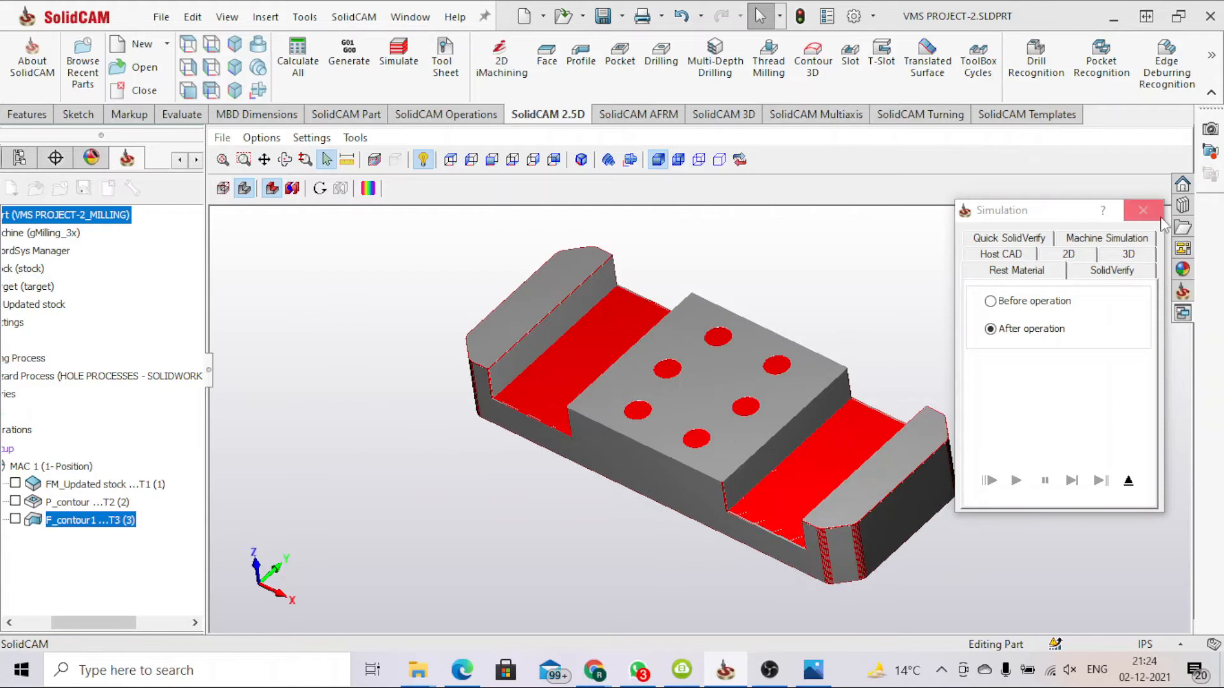
click(1143, 211)
click(886, 108)
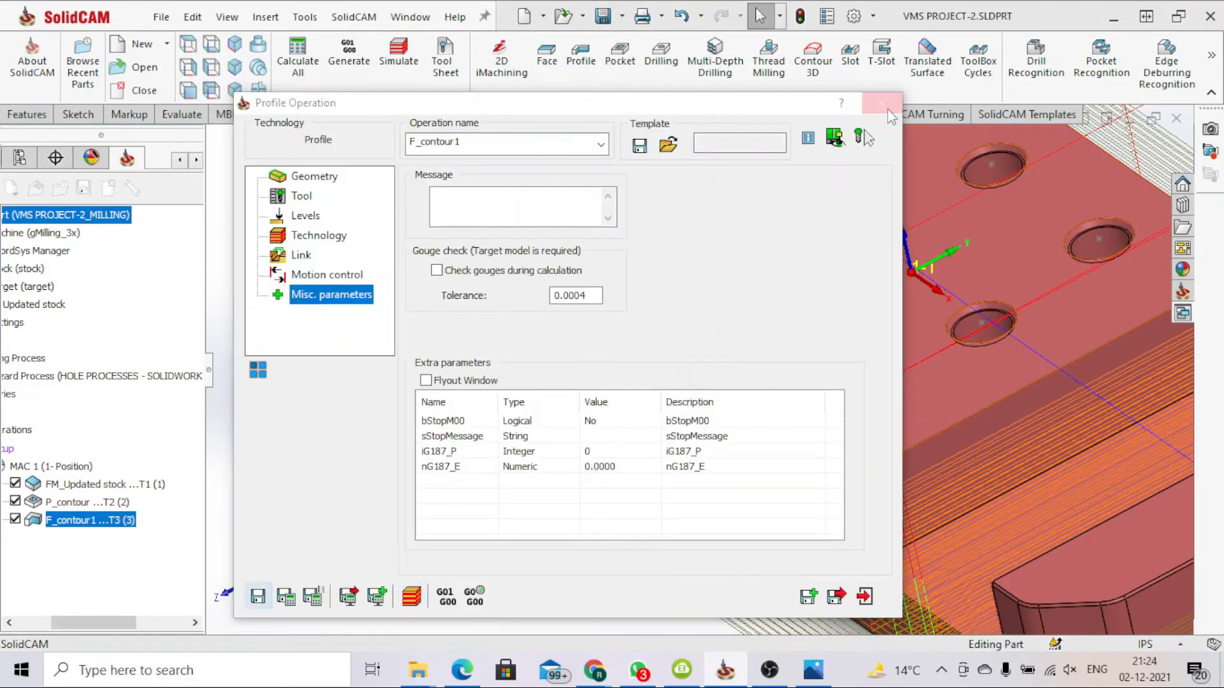
Hide the tool paths of the face, pocket and profile operations.
scroll(885, 287, up, 5)
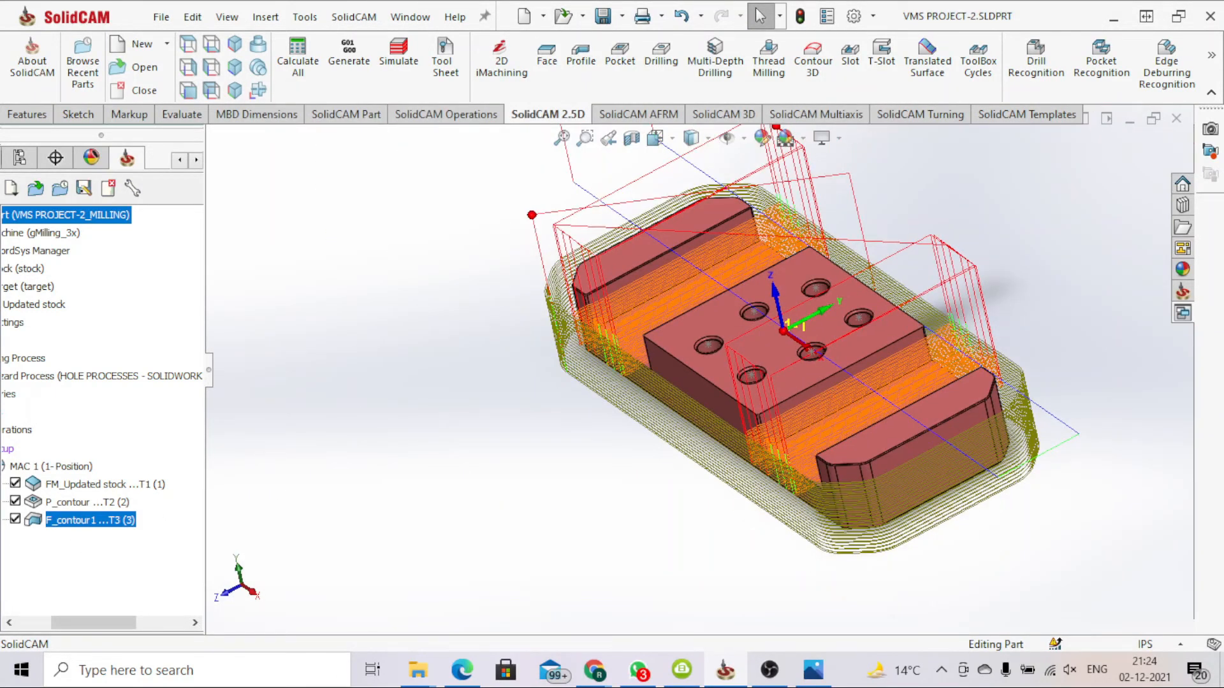
click(15, 518)
click(16, 501)
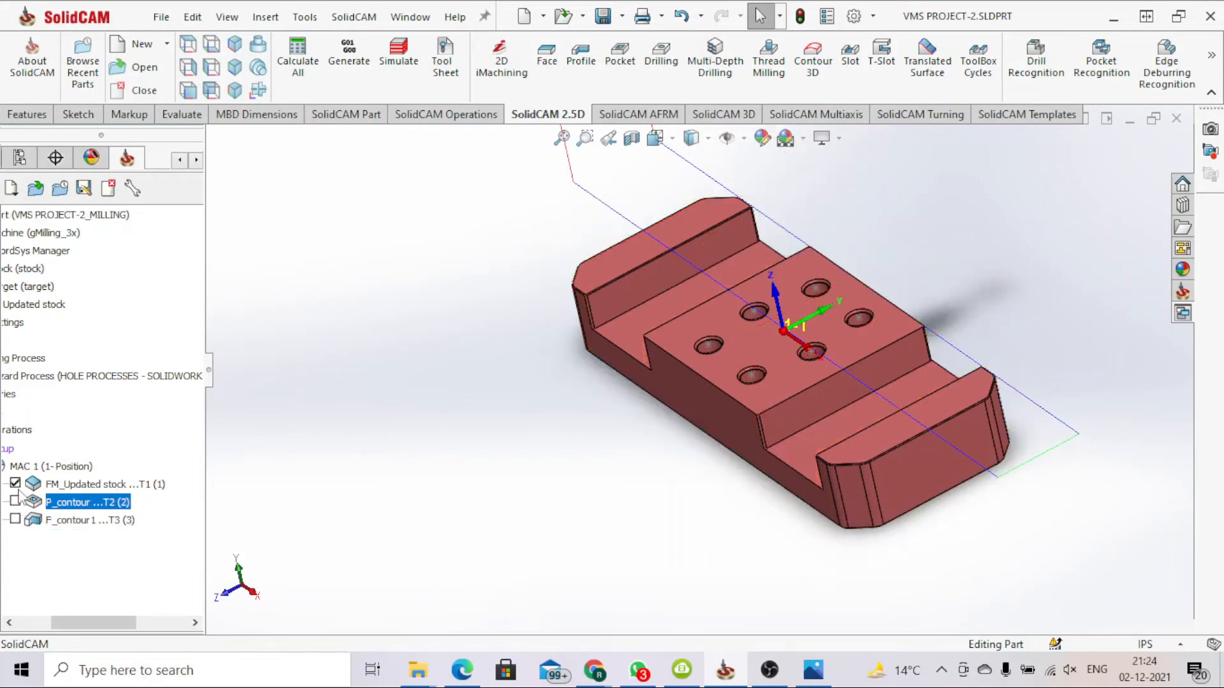
click(15, 483)
Add a Hole Wizard Process after F_contour1 for the patterned 1/4-20 tapped holes on the raised center block.
click(56, 521)
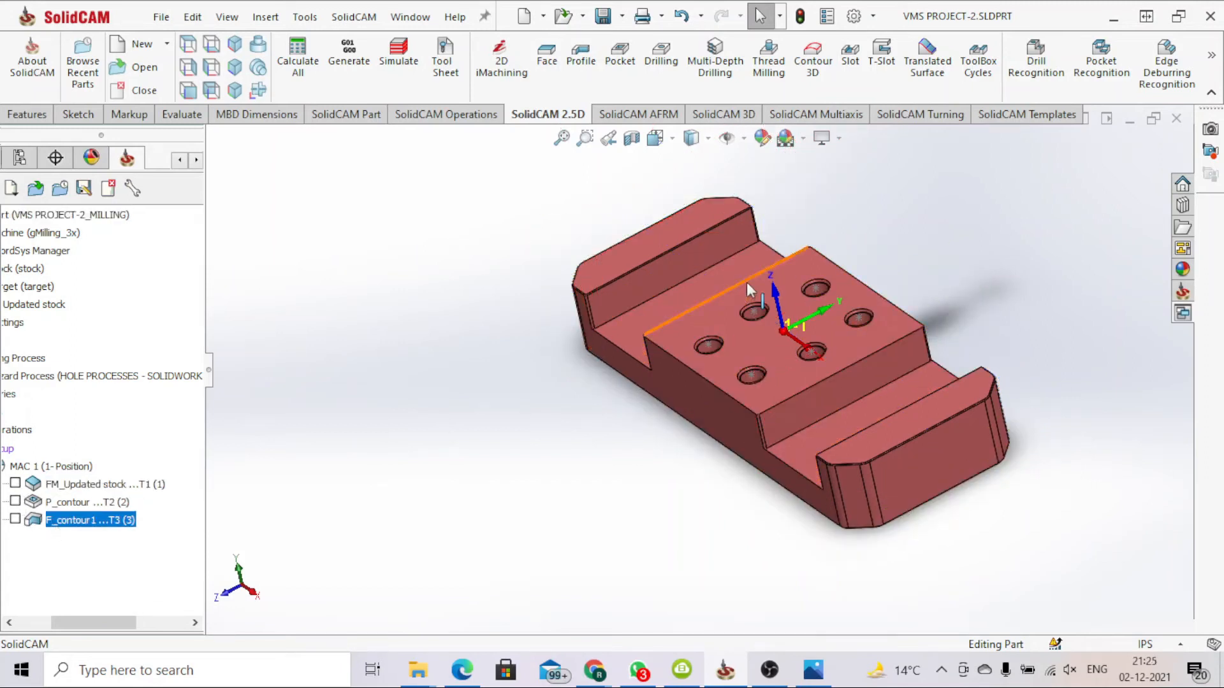
scroll(848, 341, down, 2)
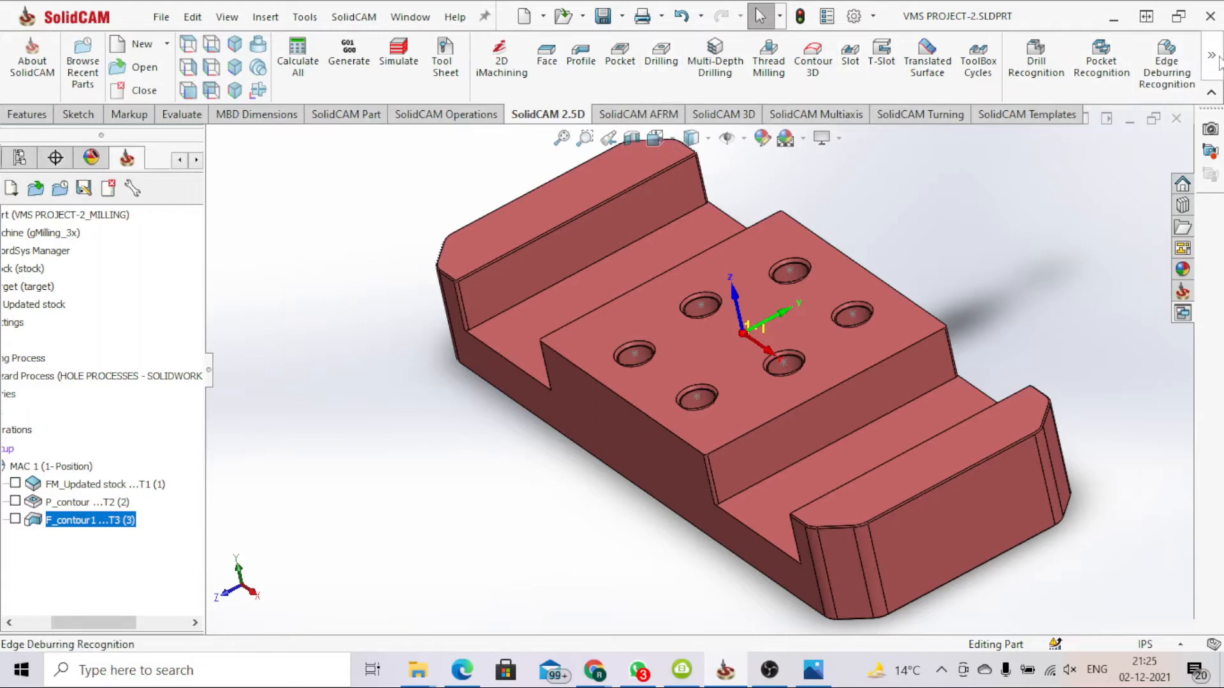
mouse_move(1219, 60)
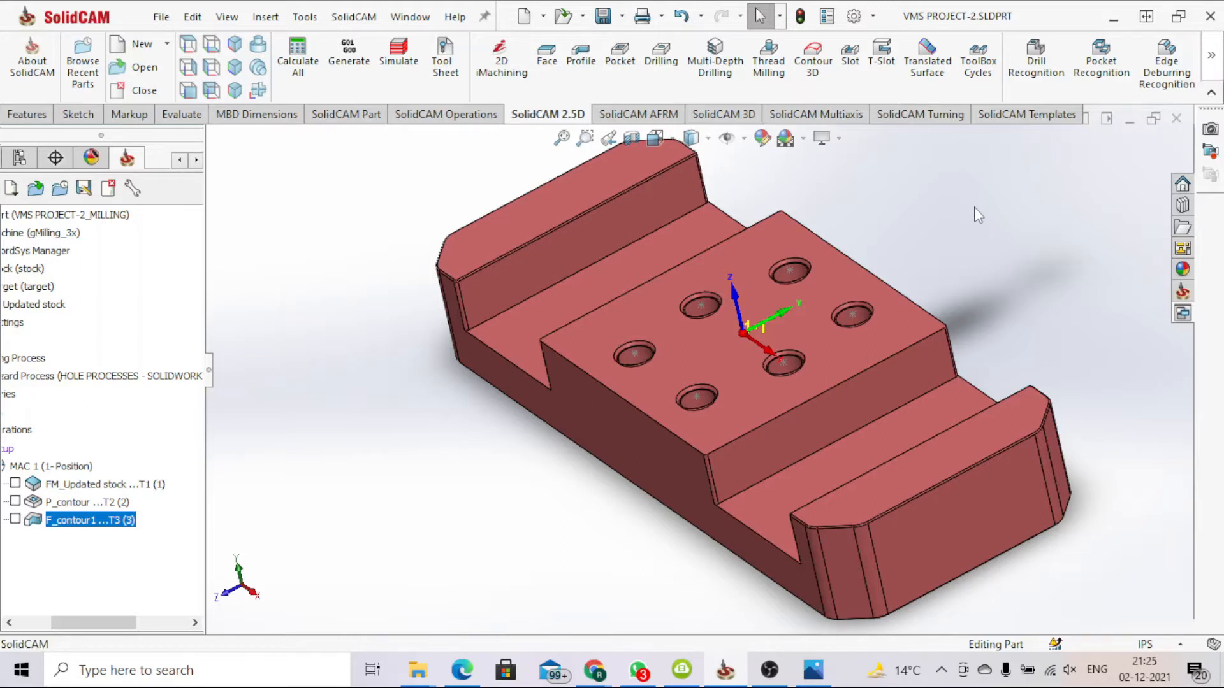
click(639, 115)
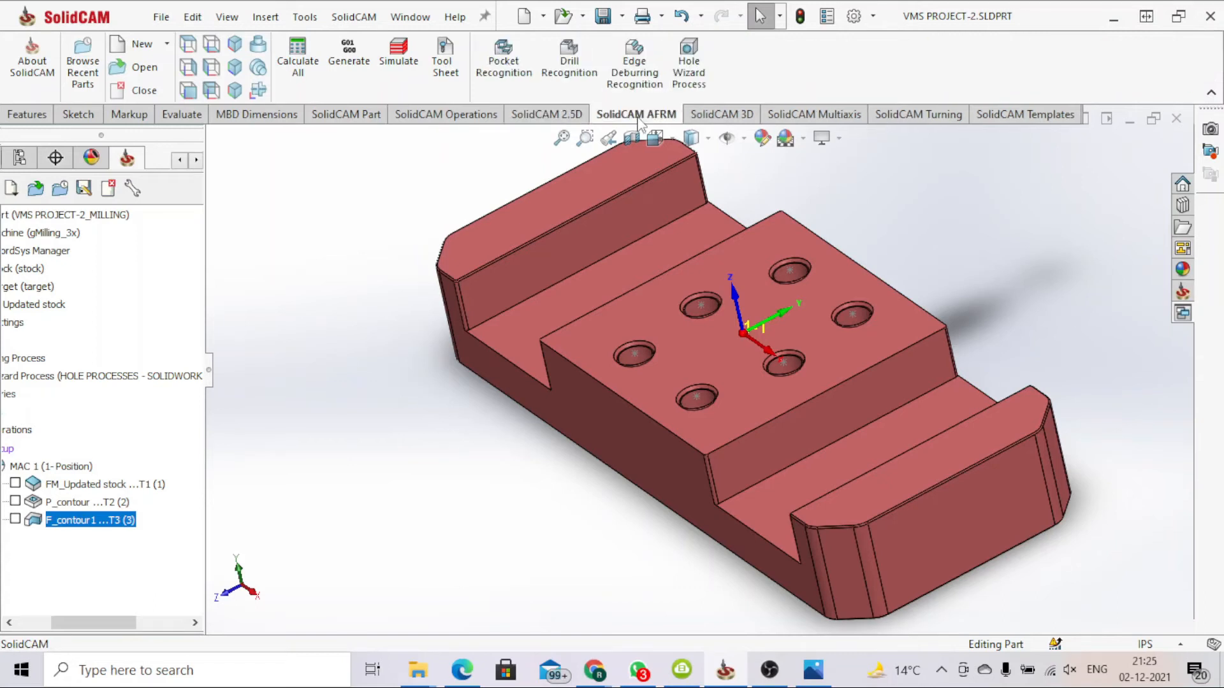
click(701, 68)
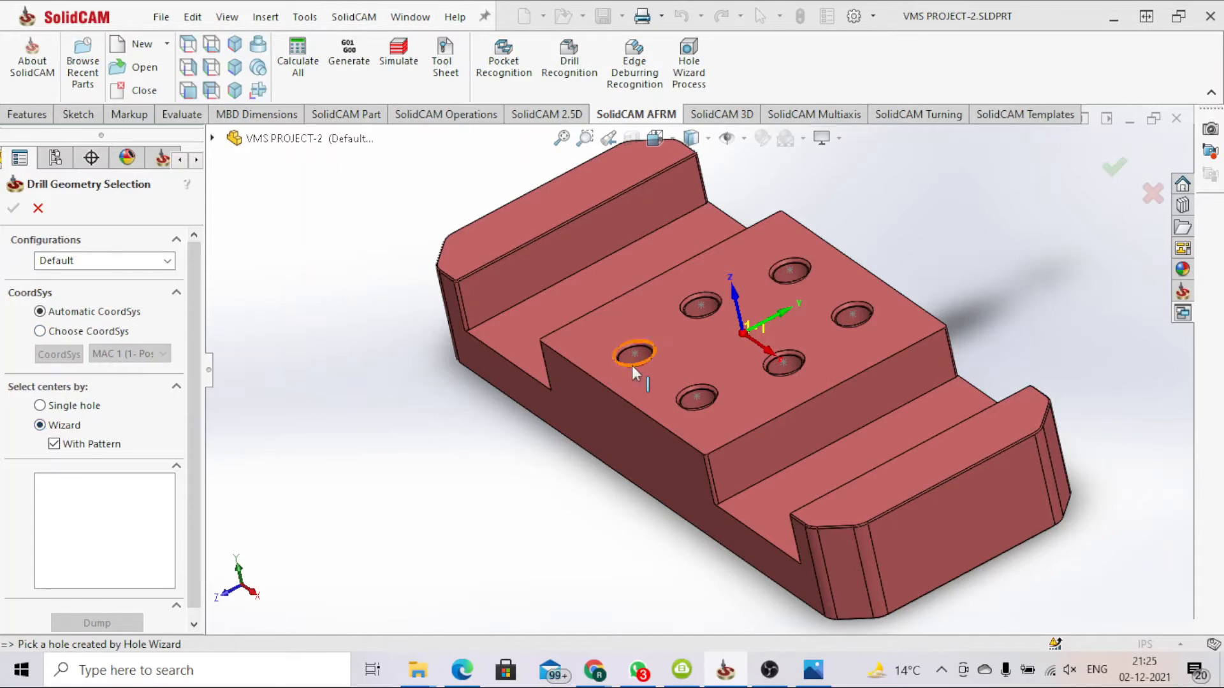
scroll(633, 366, down, 5)
click(659, 331)
click(659, 331)
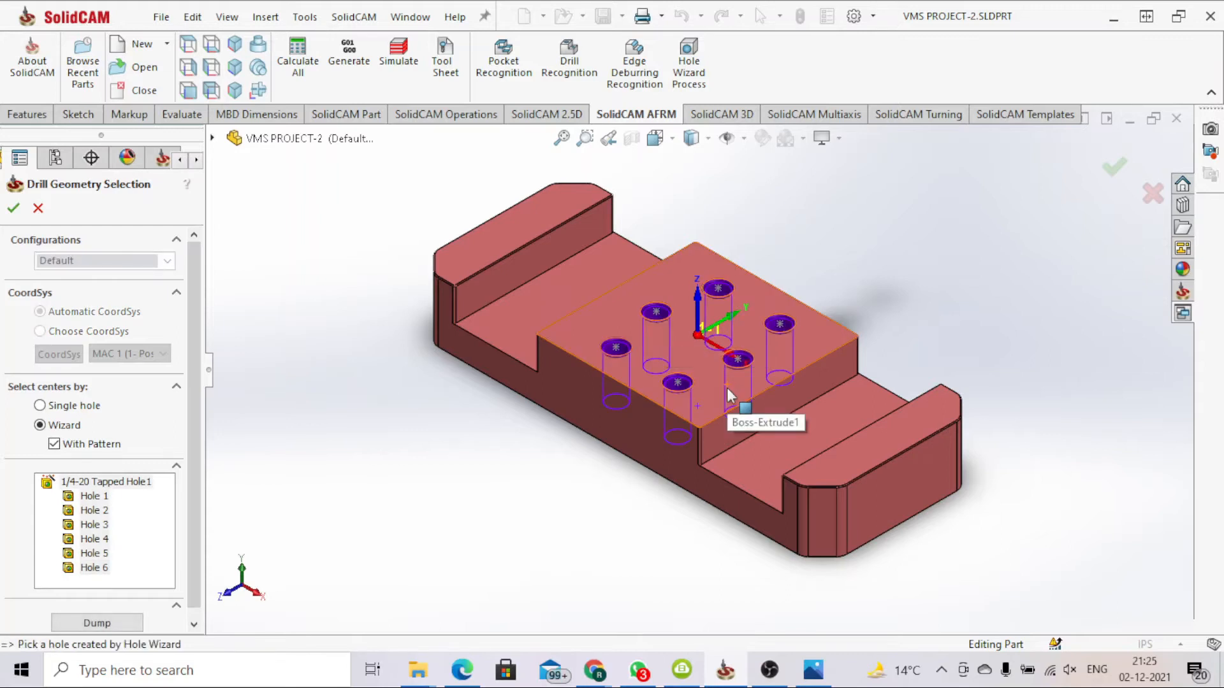
click(15, 210)
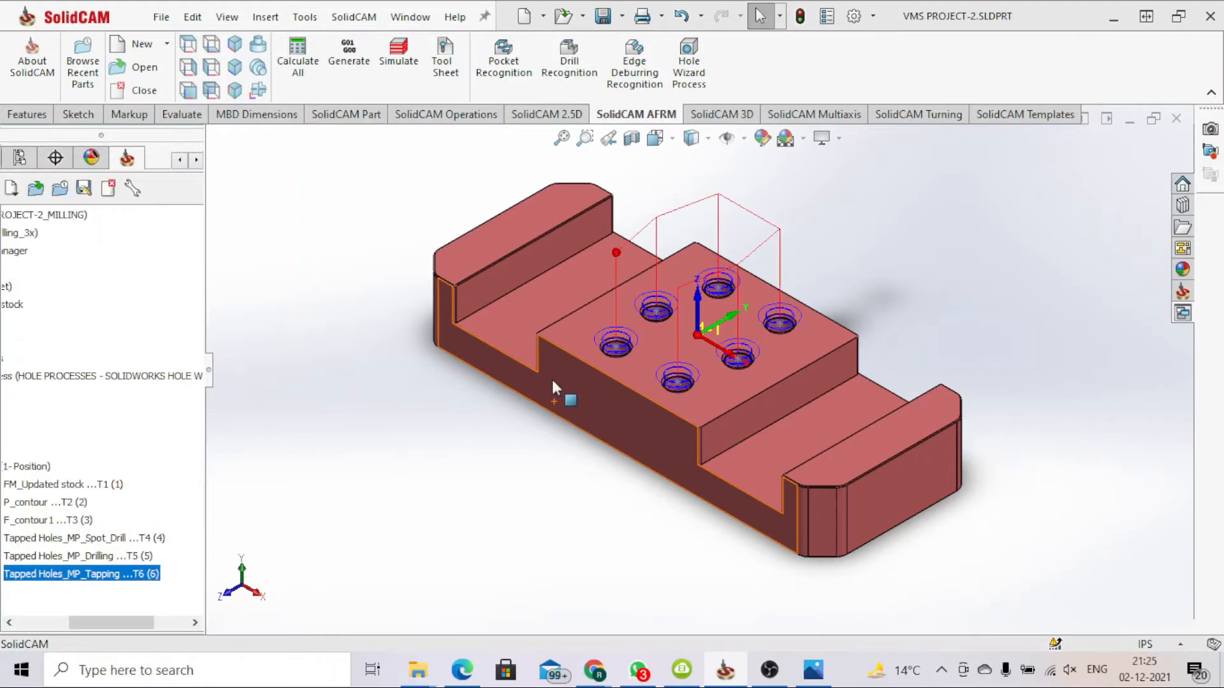
Simulate the tapped holes' tapping operation in SolidVerify.
drag(94, 620, 68, 611)
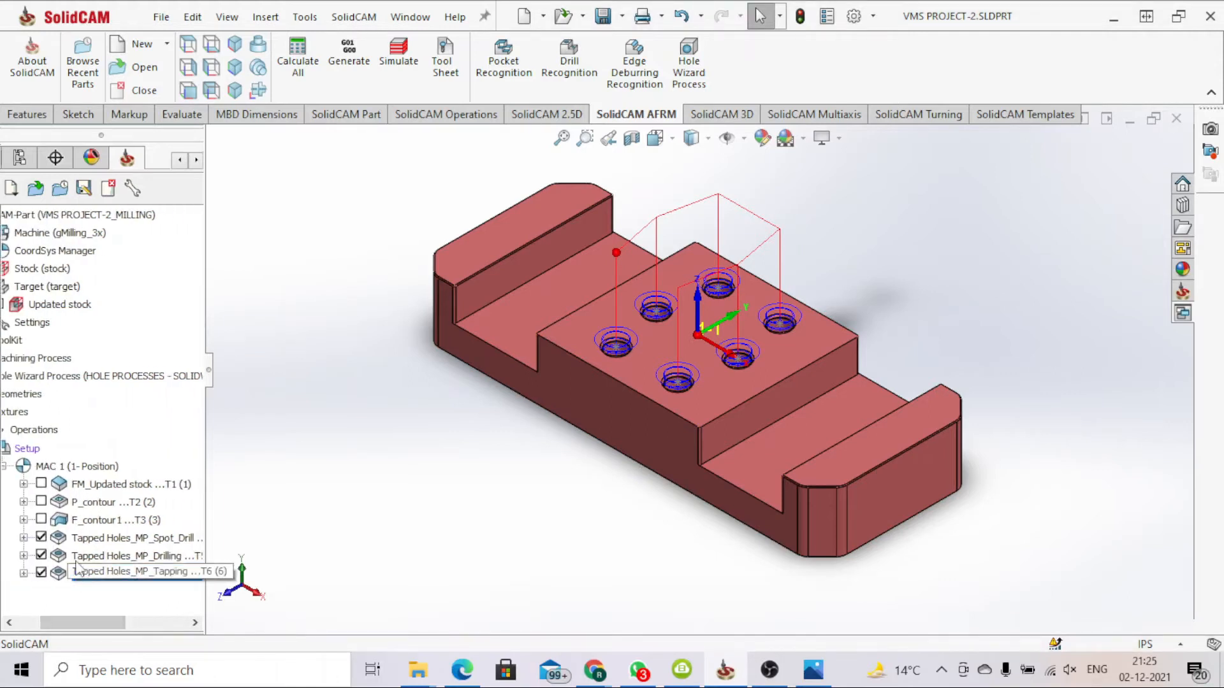
right_click(115, 574)
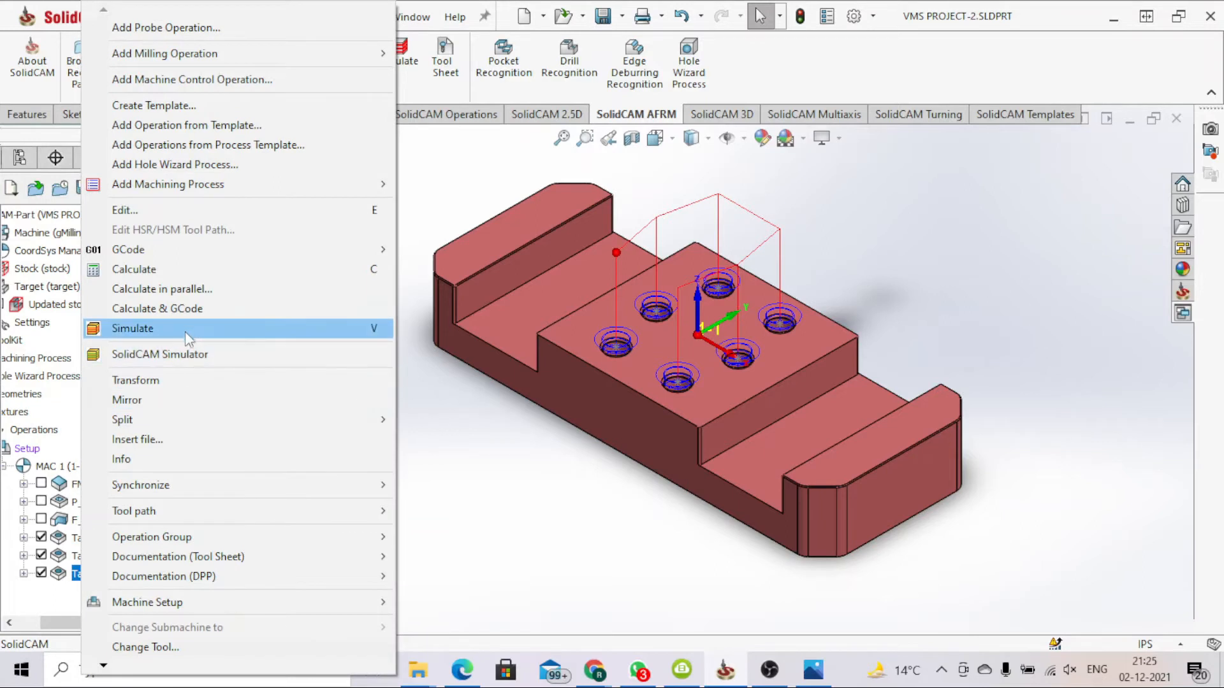
click(185, 327)
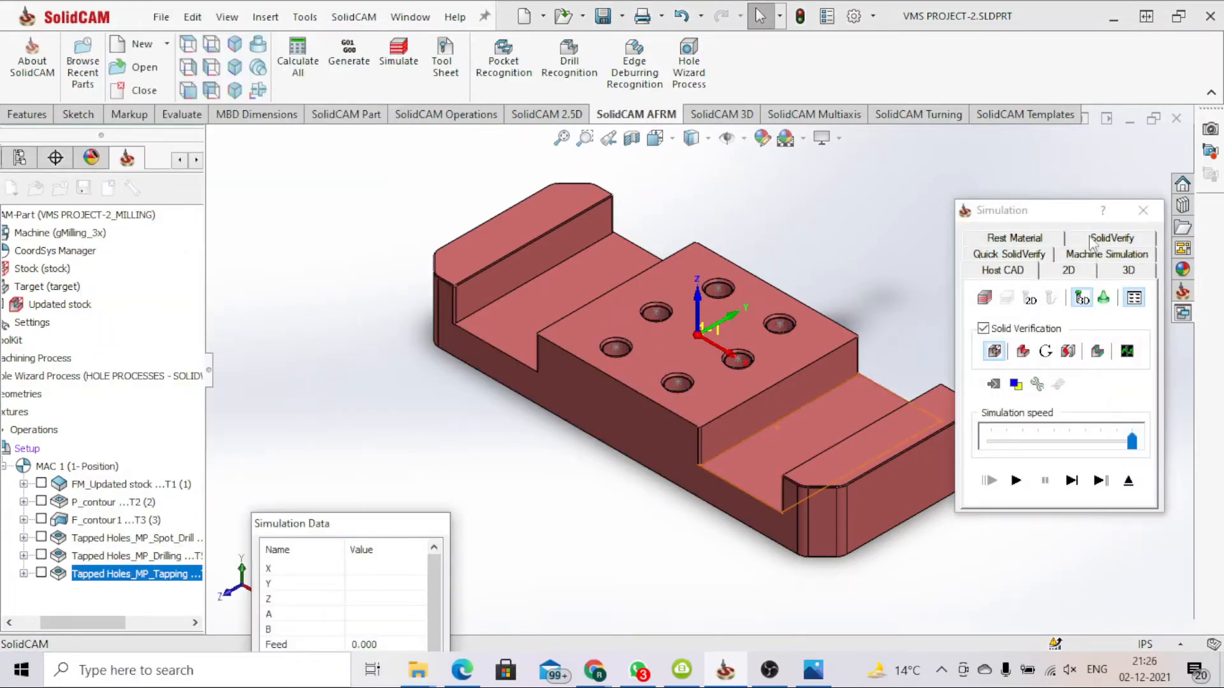
click(1014, 482)
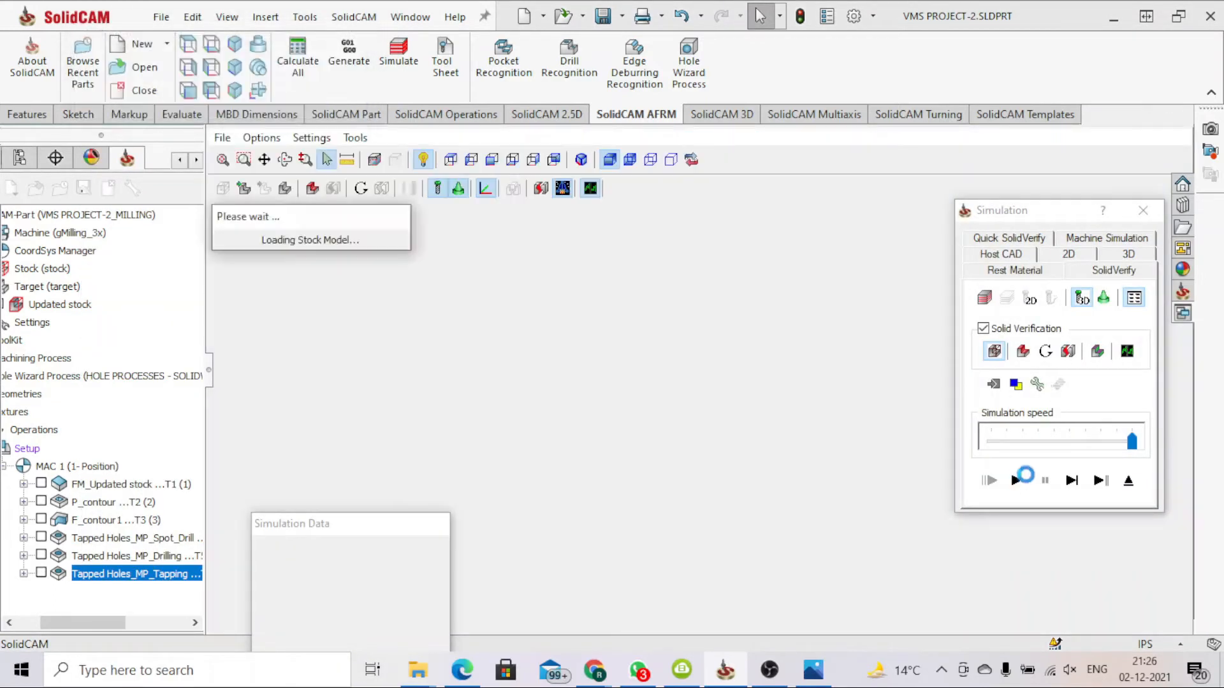
click(1016, 481)
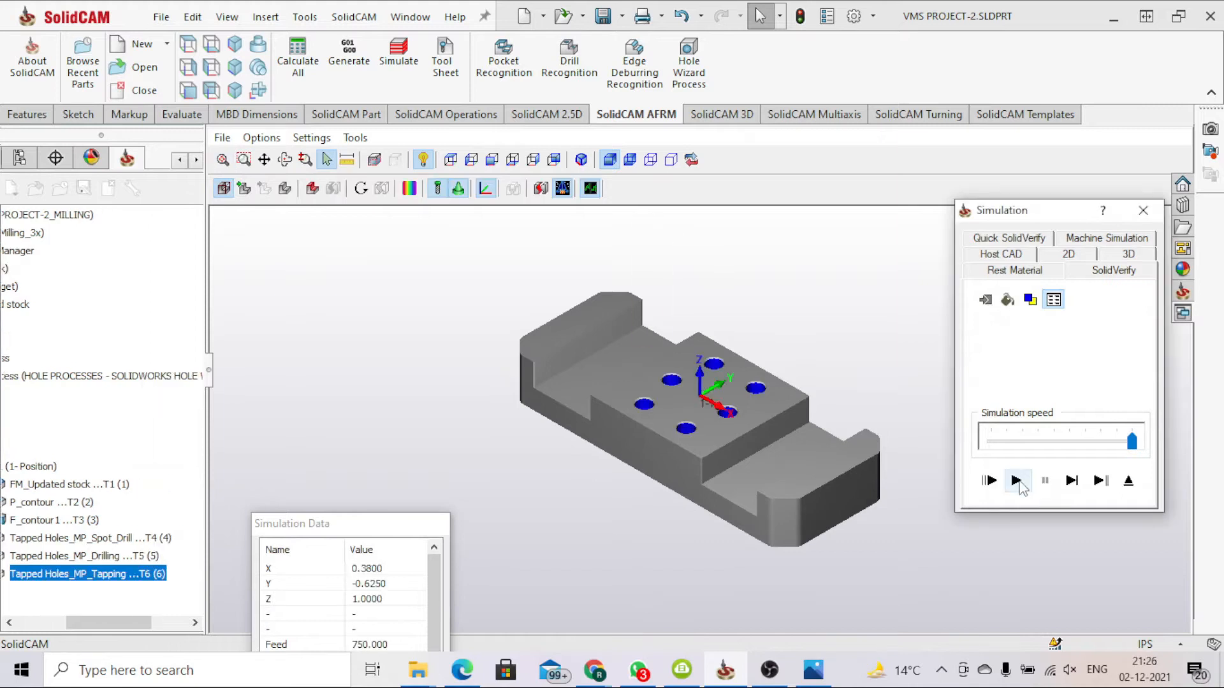
scroll(654, 422, up, 4)
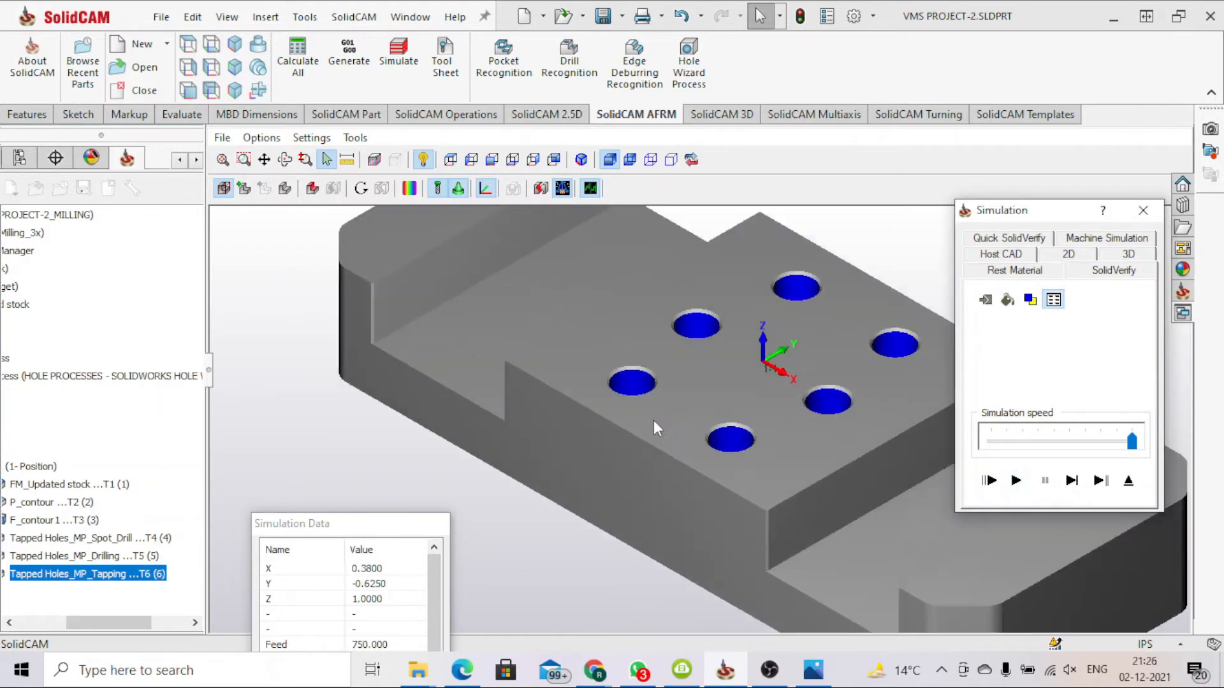
Examine the rest material after the tapping operation around the holes, side steps, corners and upper edges.
click(994, 272)
middle_drag(680, 436, 734, 468)
scroll(741, 412, up, 4)
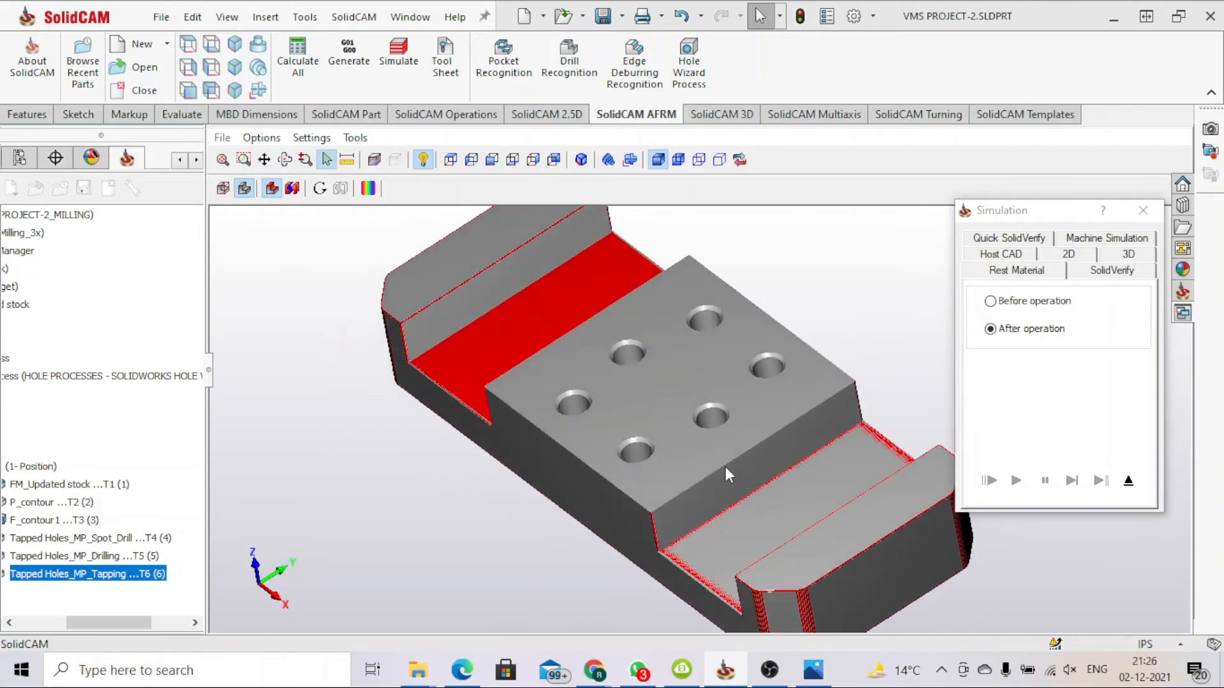
scroll(724, 471, down, 3)
middle_drag(727, 470, 750, 490)
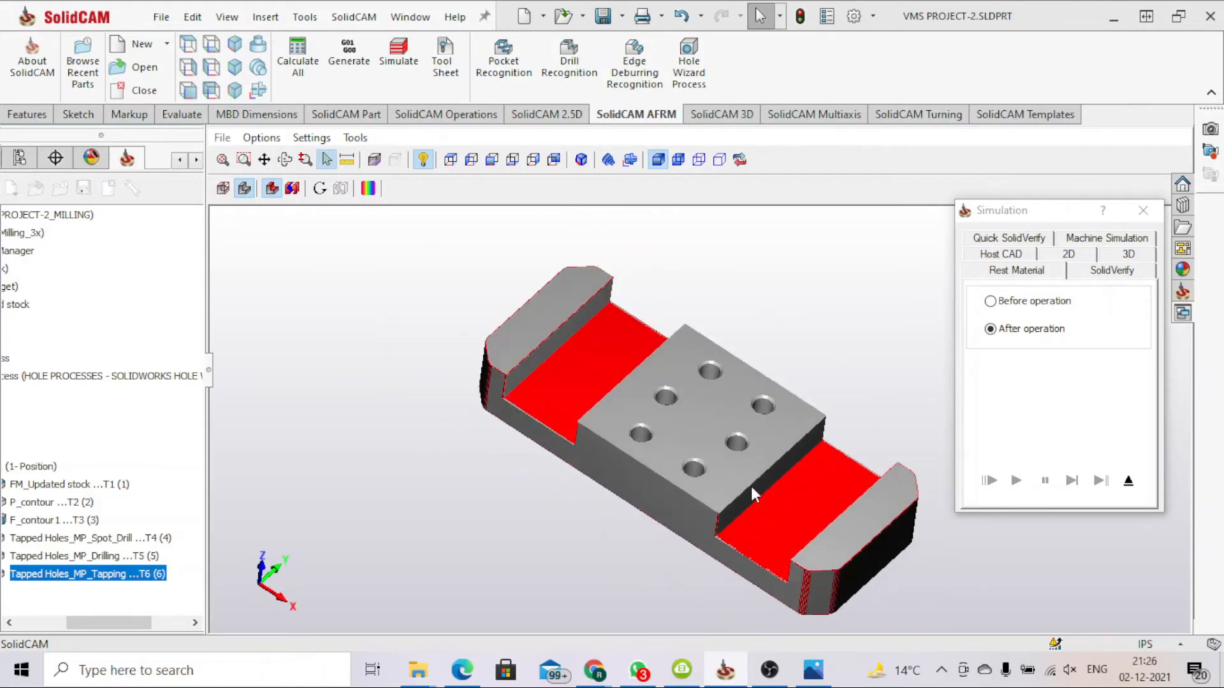
scroll(698, 445, down, 3)
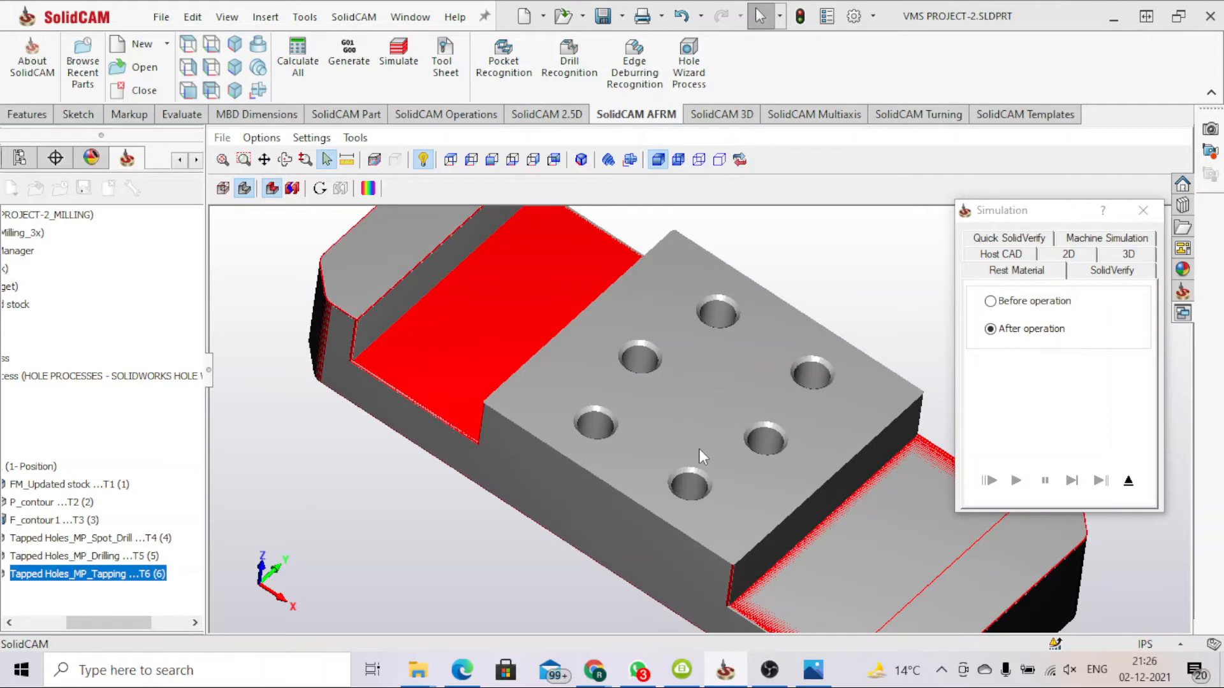
scroll(699, 449, up, 3)
middle_drag(678, 426, 637, 445)
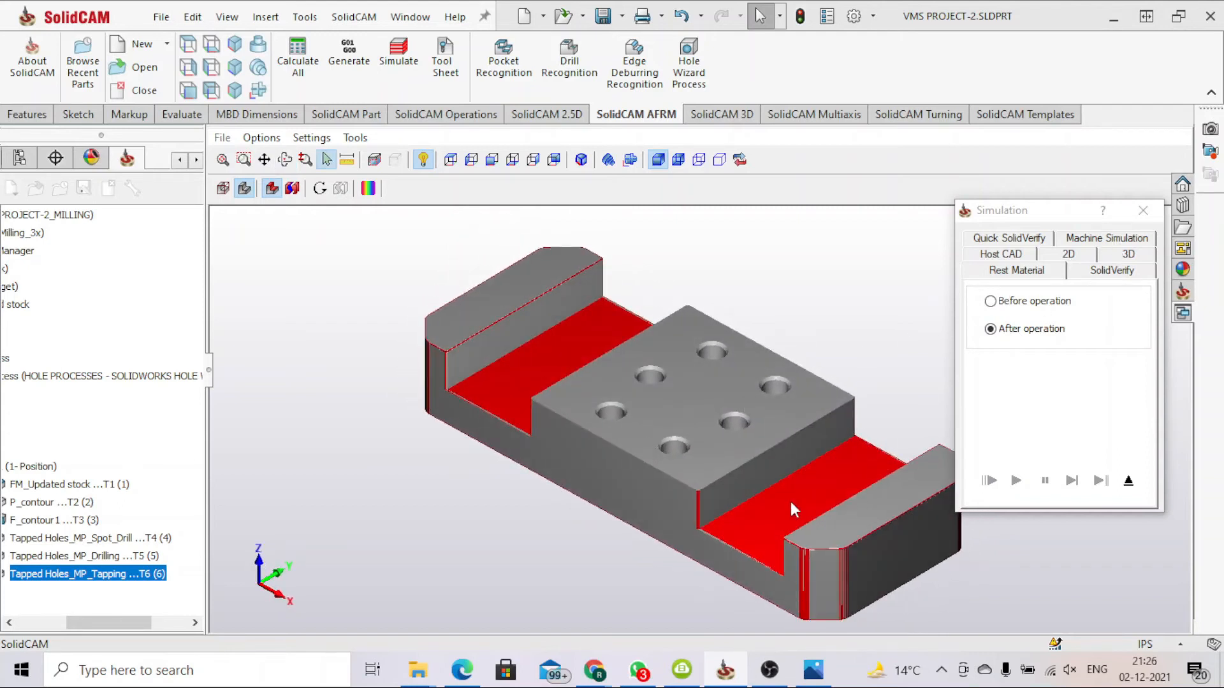
scroll(539, 358, down, 5)
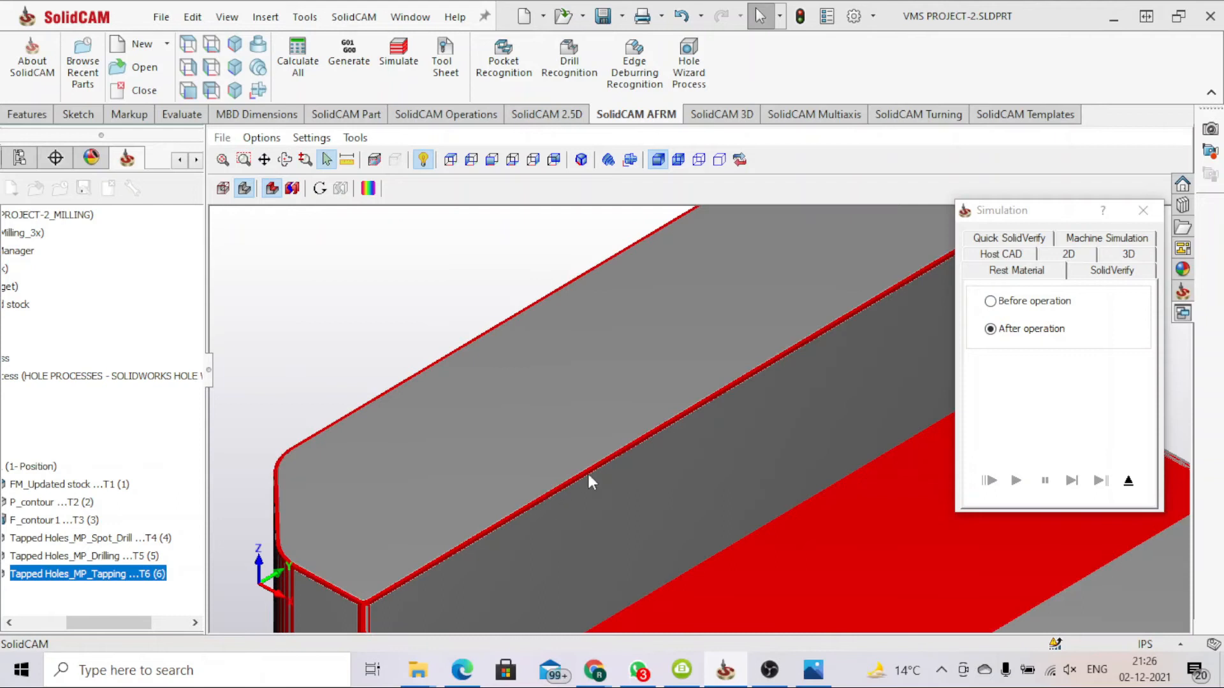
Examine the remaining material on the end-block edges, corner chamfers and pocket floors after the tapping operation, and close the simulation.
scroll(717, 377, up, 5)
middle_drag(717, 376, 698, 416)
scroll(698, 415, down, 5)
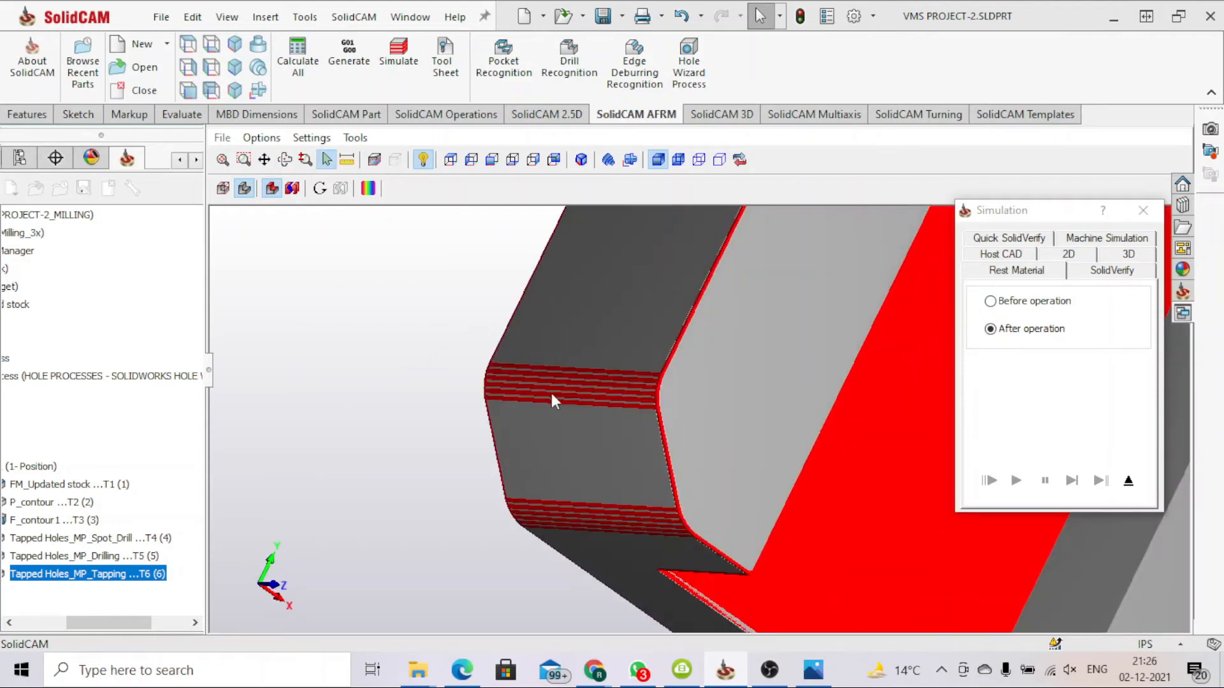
scroll(612, 402, up, 2)
middle_drag(686, 425, 713, 391)
scroll(714, 392, up, 5)
scroll(837, 437, up, 3)
middle_drag(851, 449, 905, 434)
scroll(905, 432, down, 3)
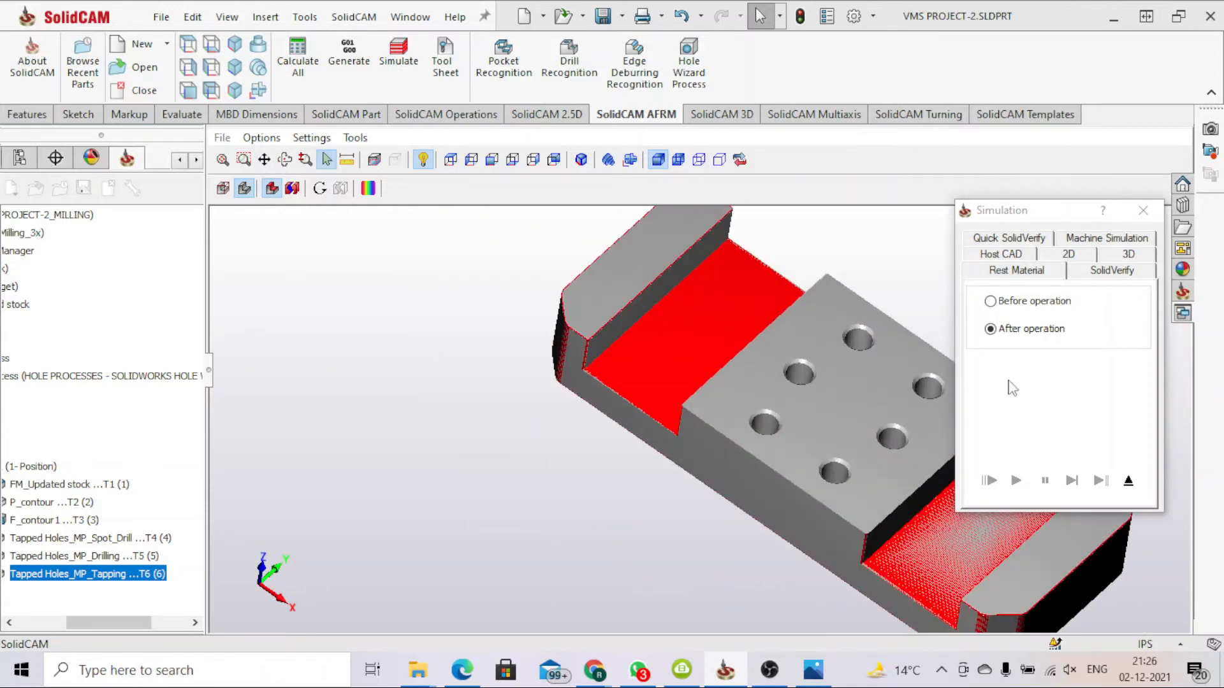
click(1143, 211)
scroll(698, 370, up, 3)
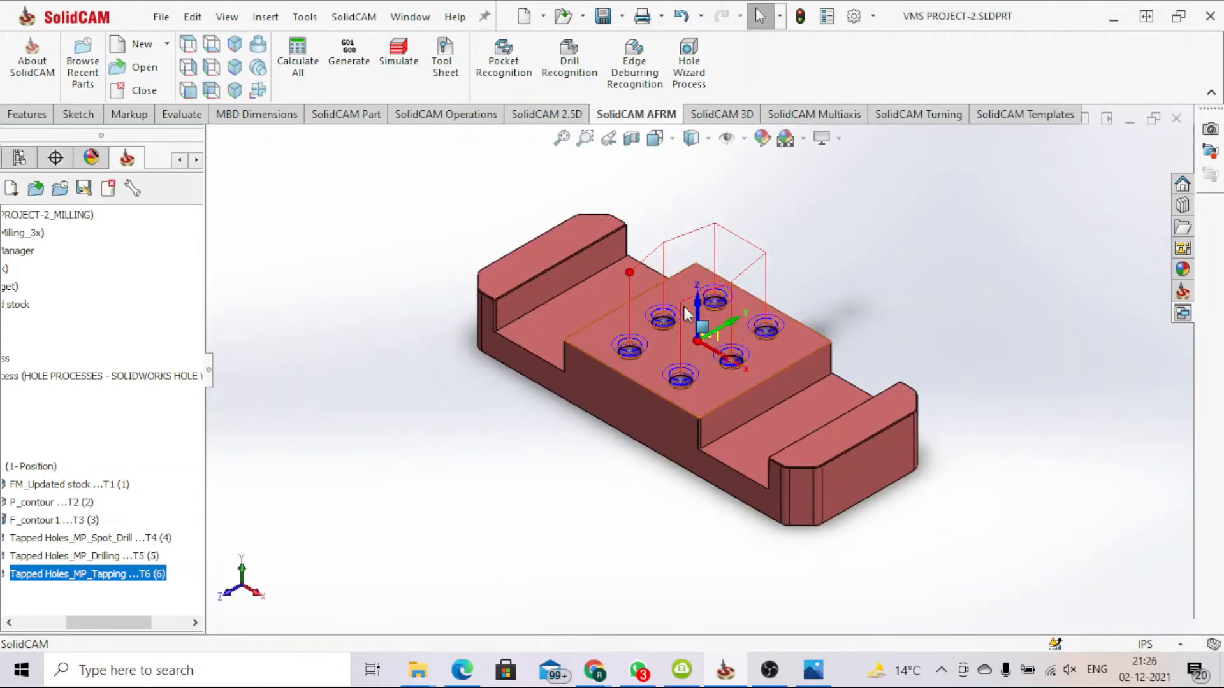
Hide the toolpaths of the spot drill, drilling and tapping operations for the tapped holes.
drag(119, 622, 74, 621)
click(84, 538)
click(84, 555)
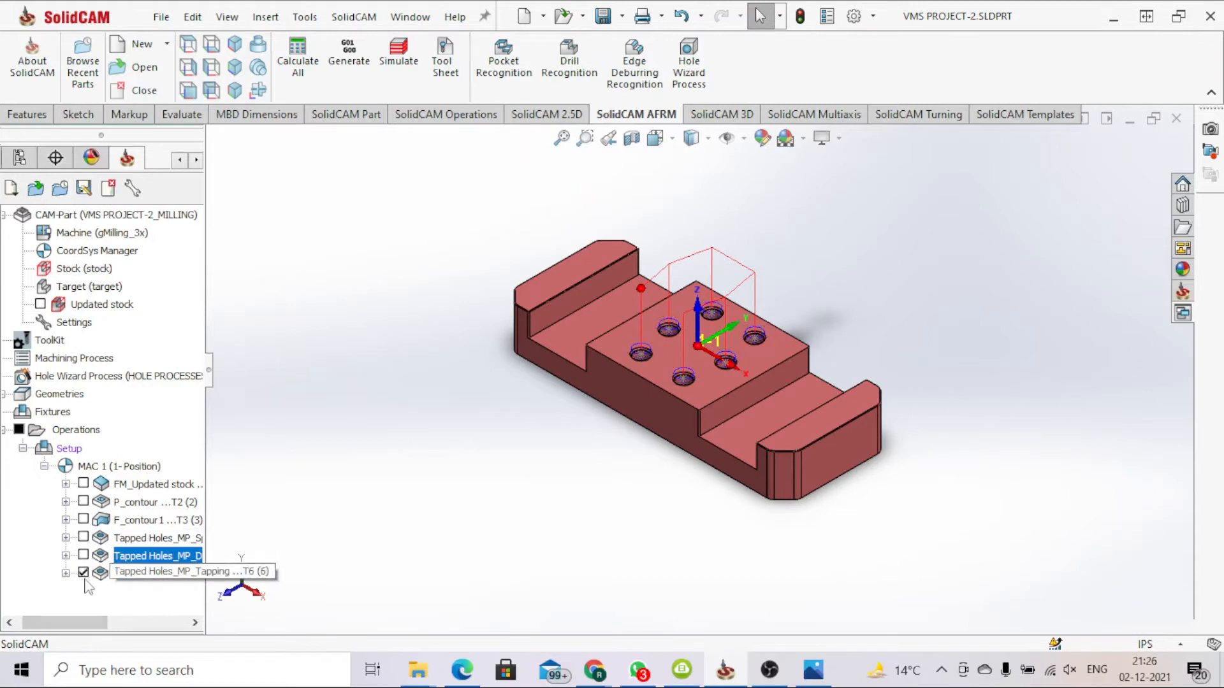
click(83, 573)
scroll(622, 348, down, 1)
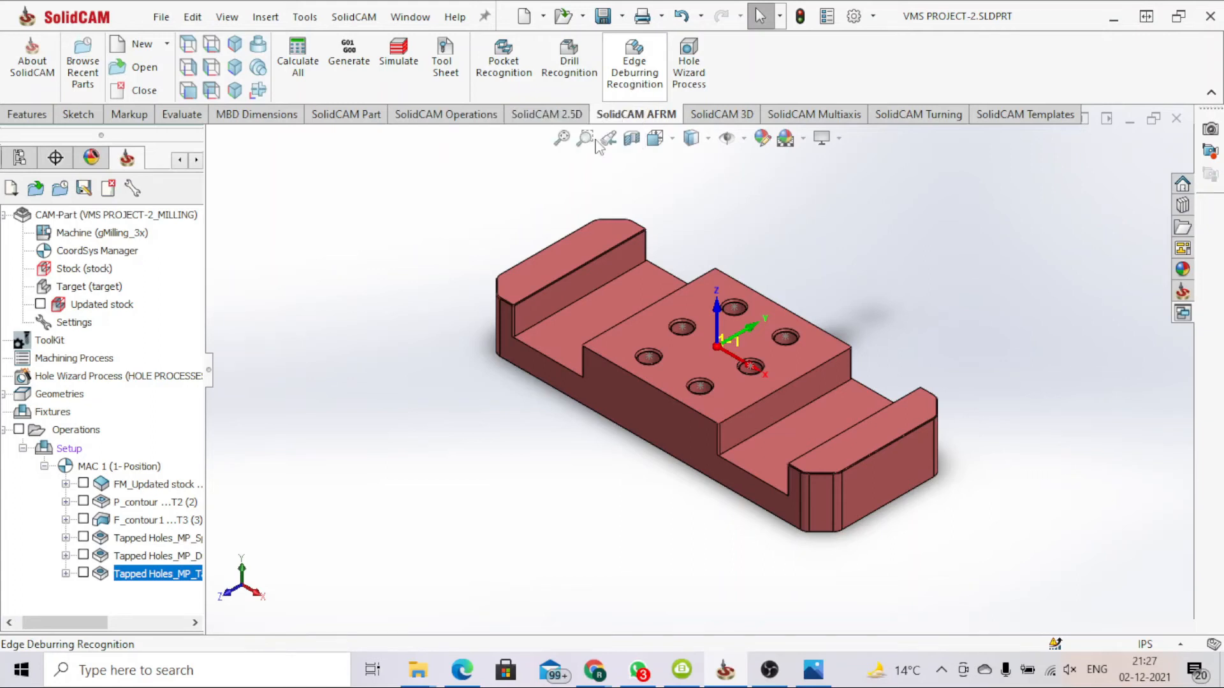
Start an Edge Deburring Recognition operation with a new geometry named faces, using Face as the selection mode.
click(635, 65)
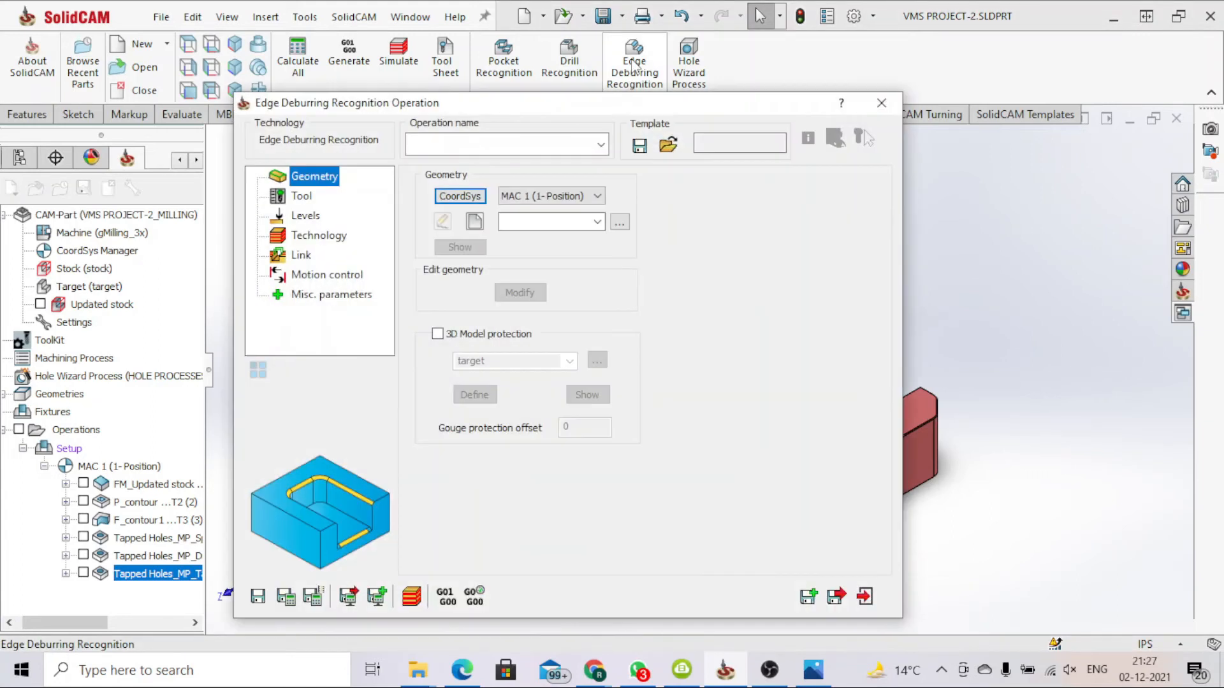
click(472, 226)
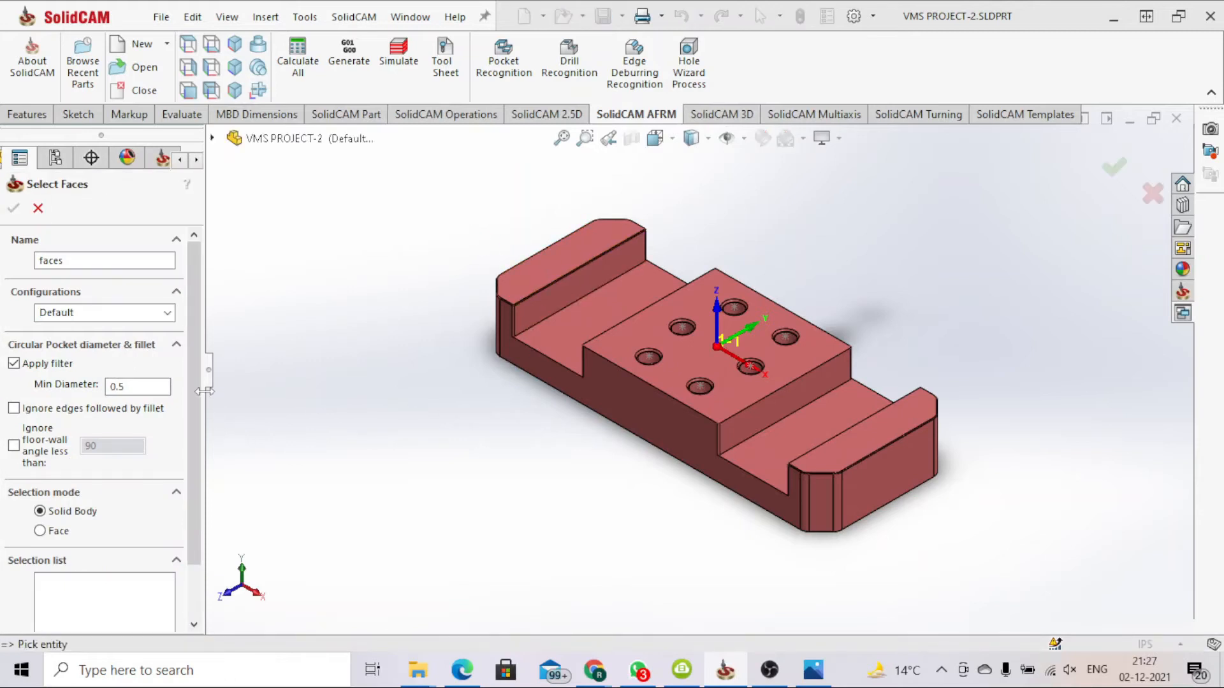
click(89, 260)
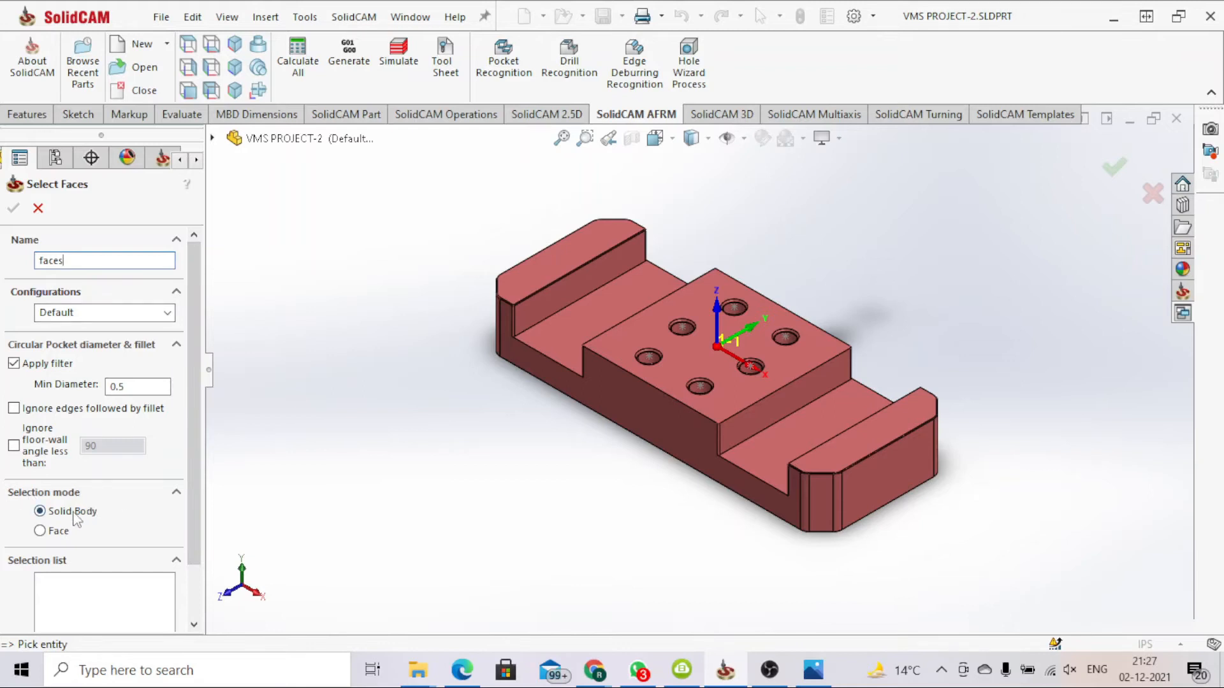
click(38, 532)
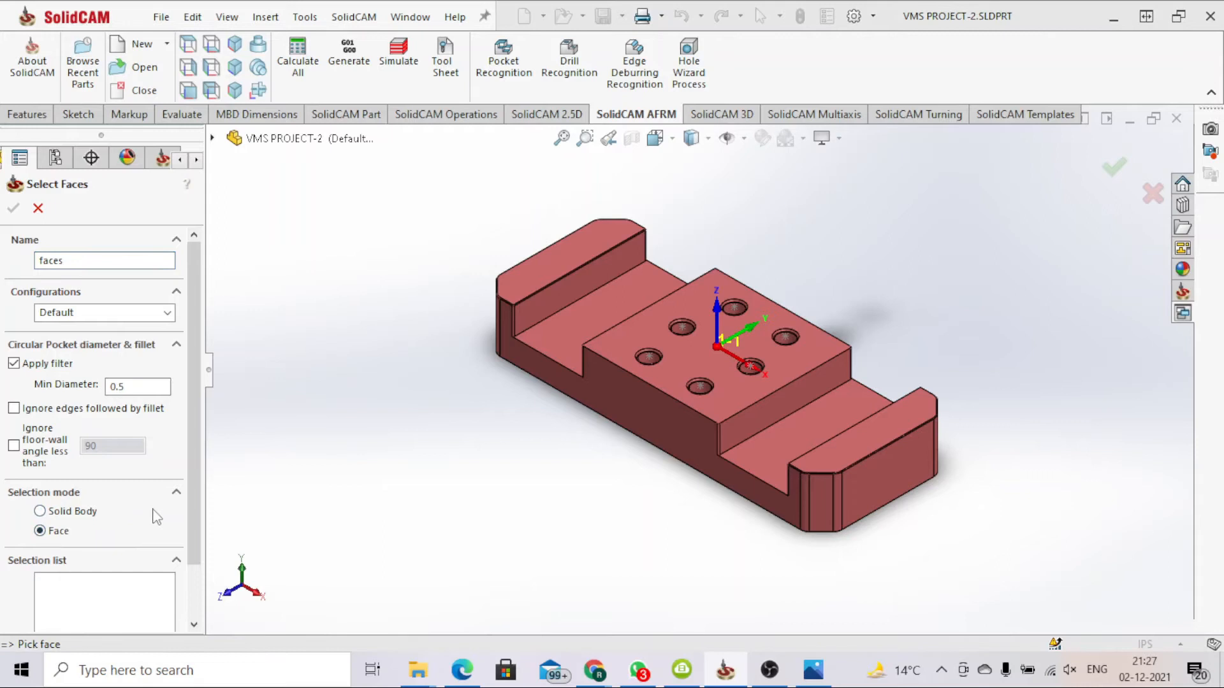
Select the top faces of both end blocks and the central block as the deburring geometry and accept them.
scroll(714, 166, down, 3)
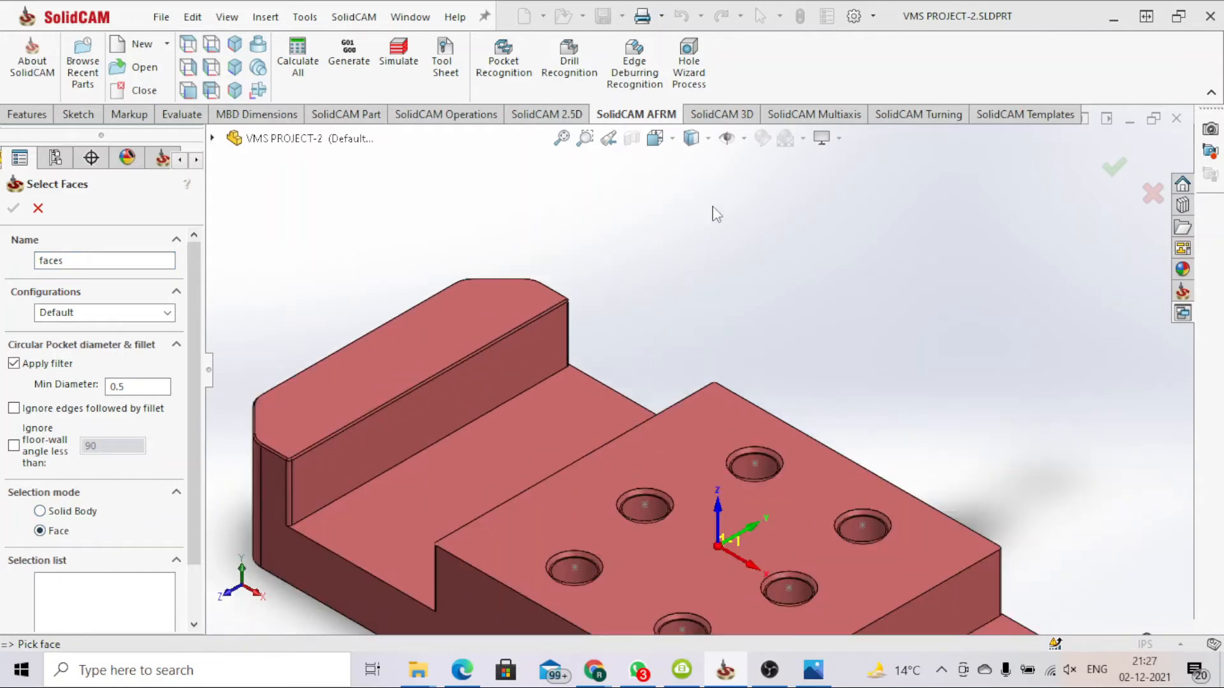
click(430, 347)
scroll(669, 320, up, 2)
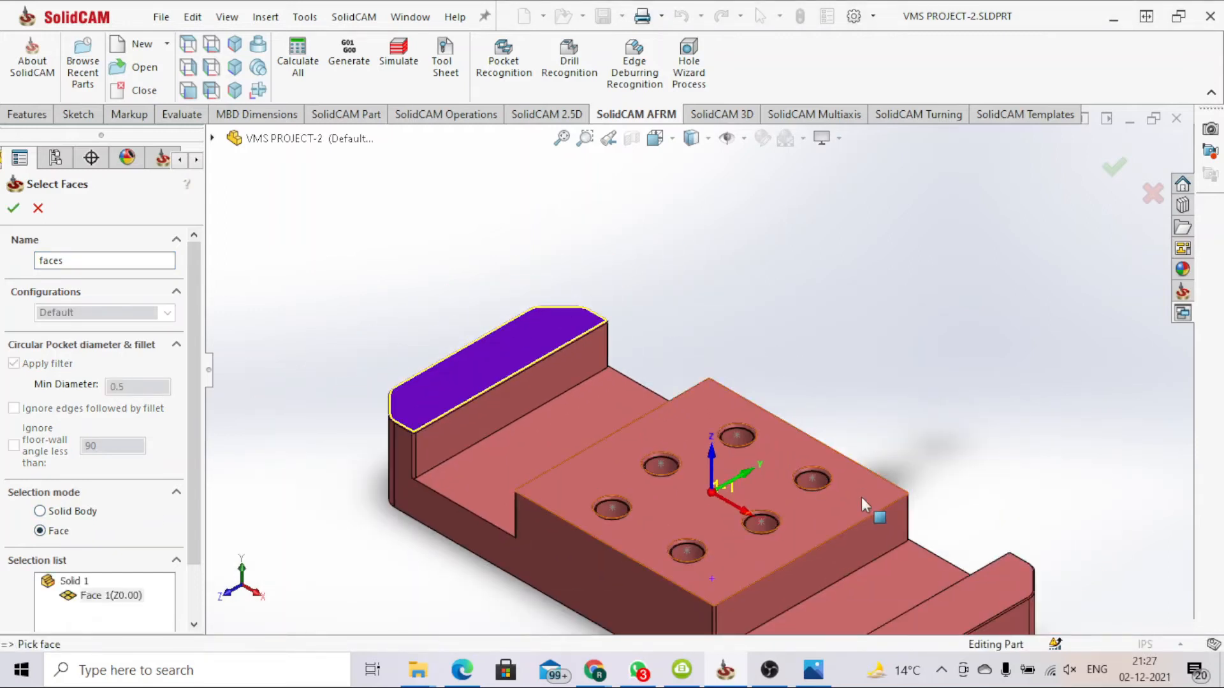
click(861, 498)
click(862, 498)
scroll(921, 485, up, 2)
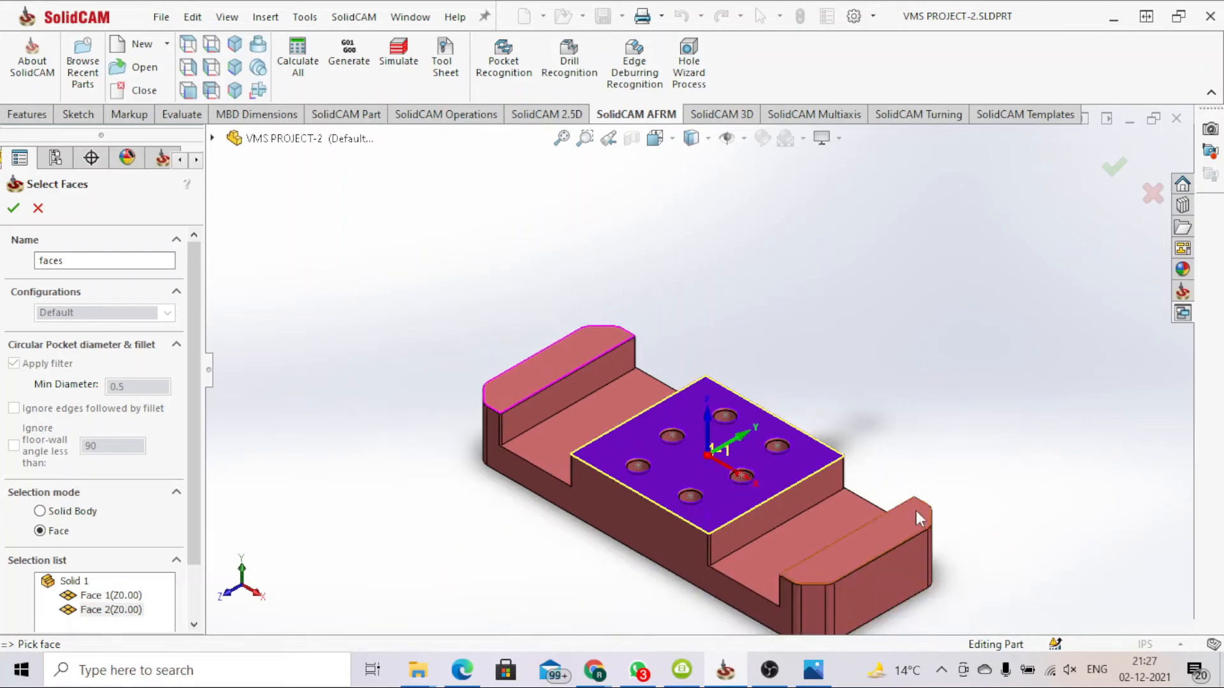
click(897, 531)
scroll(892, 510, down, 3)
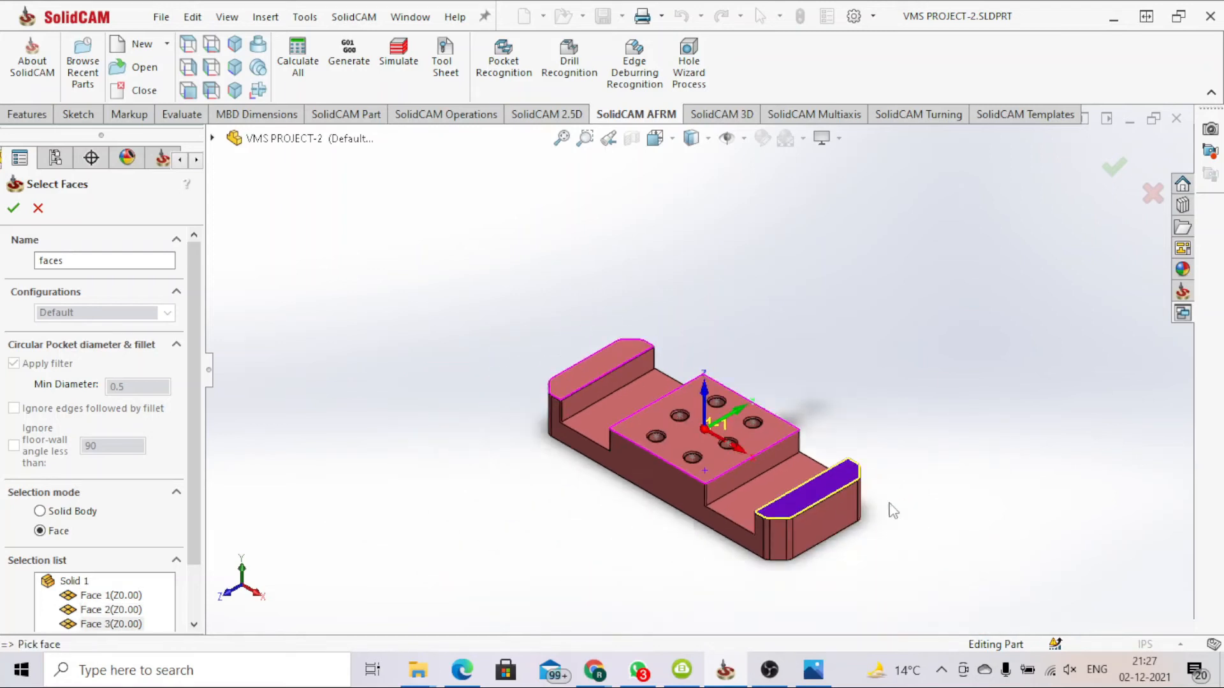
scroll(765, 472, down, 2)
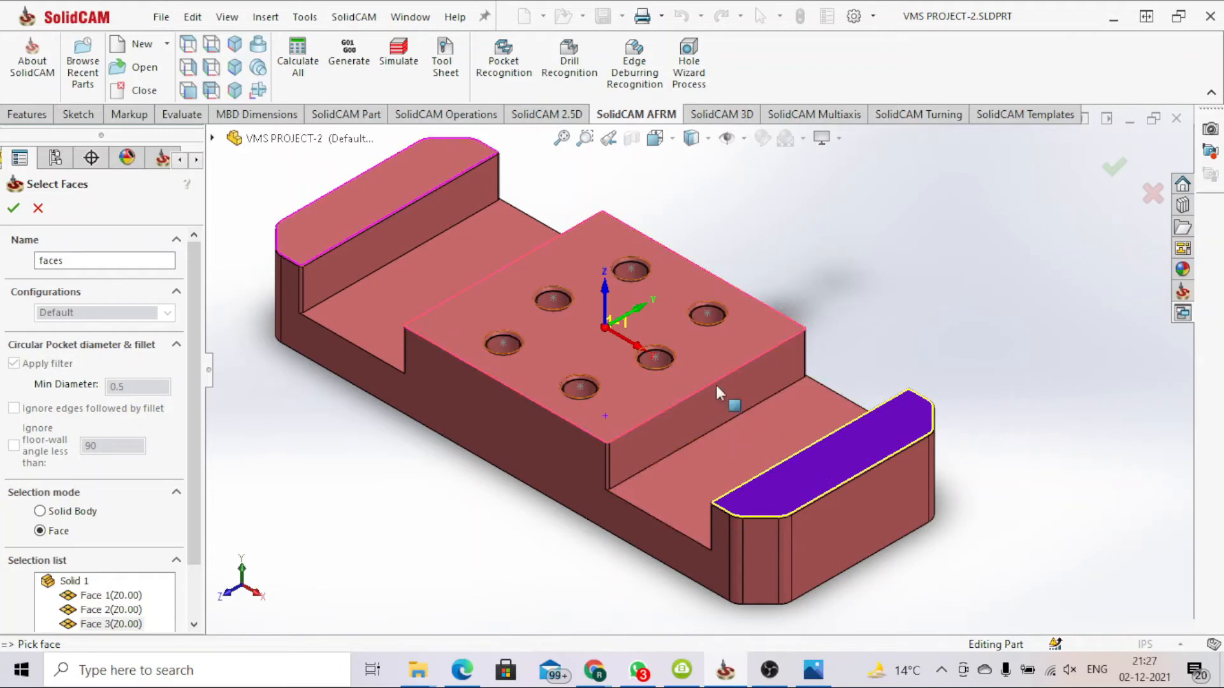
middle_drag(618, 426, 580, 418)
scroll(700, 418, up, 5)
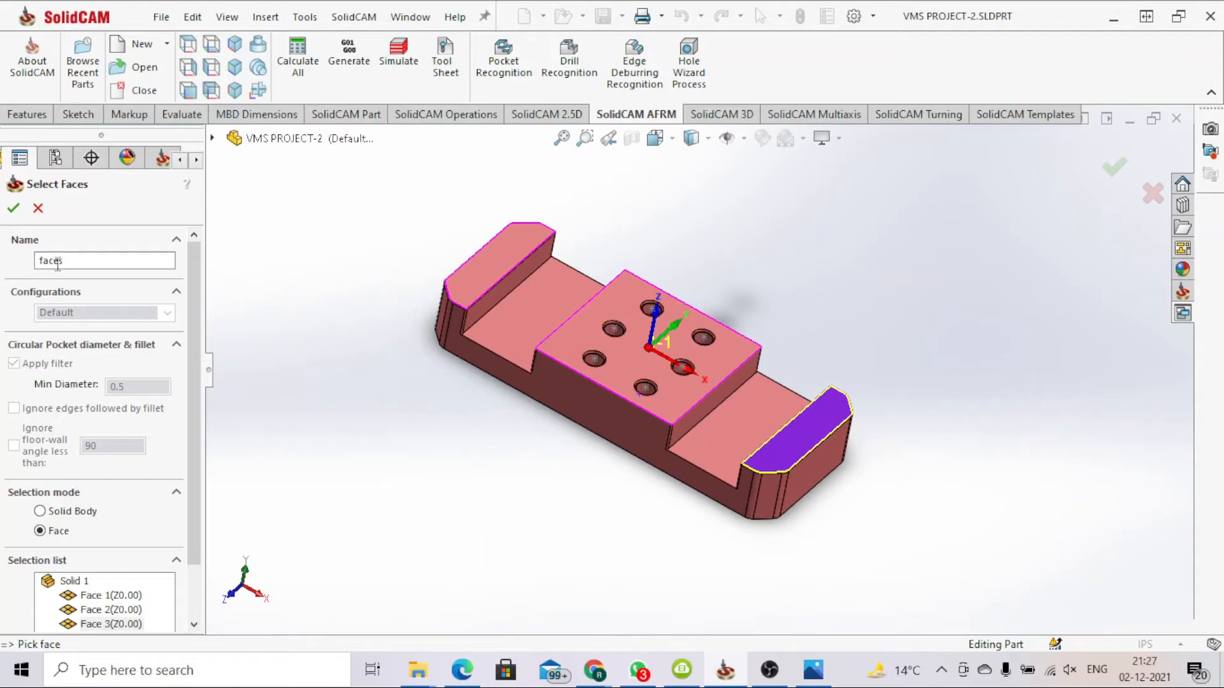
click(13, 209)
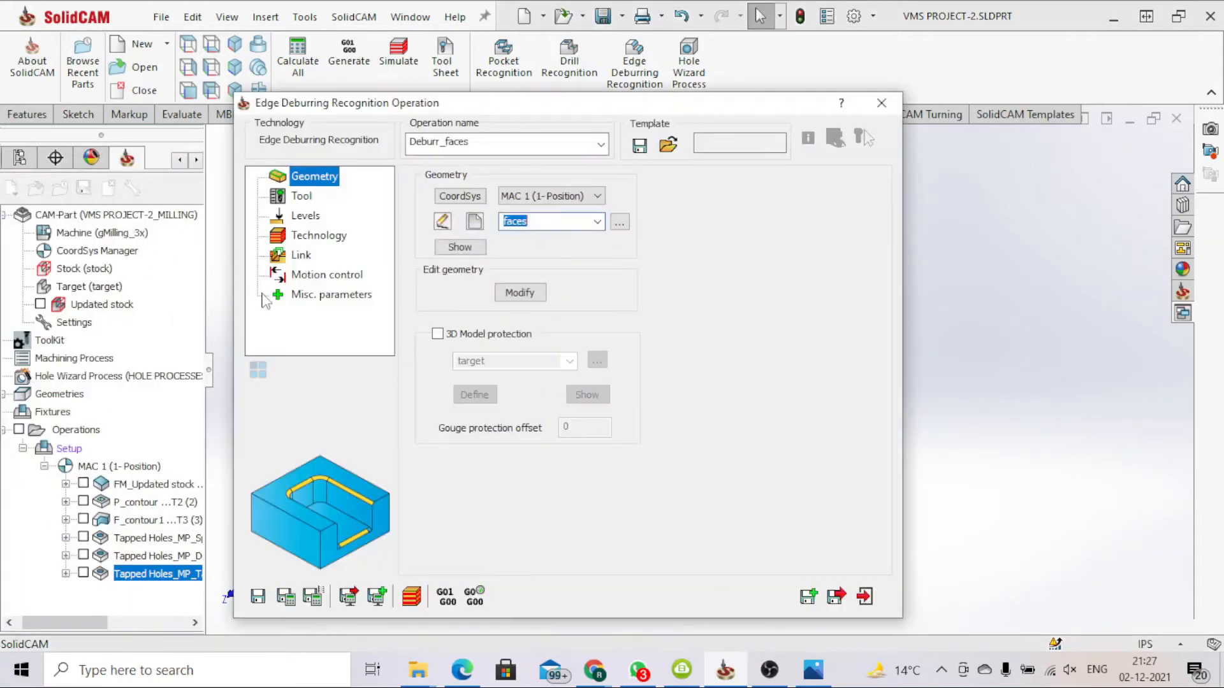
Add a chamfer mill to the tool table for the deburring operation.
click(301, 197)
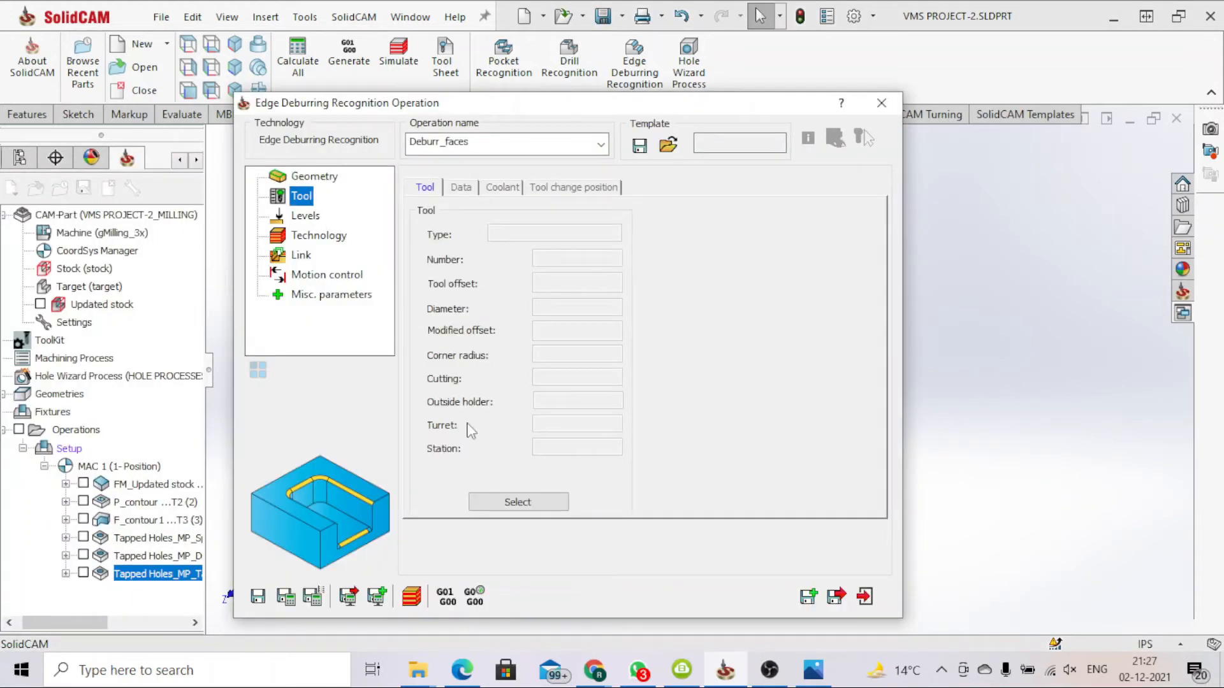
click(513, 501)
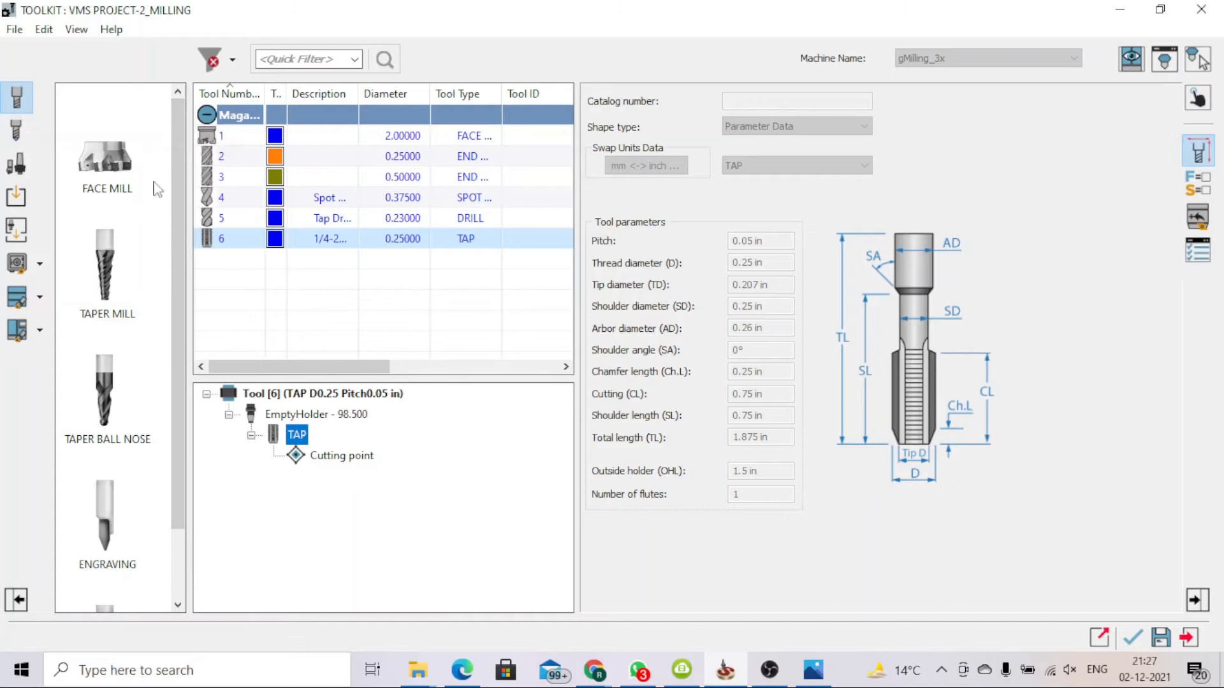
drag(177, 208, 181, 386)
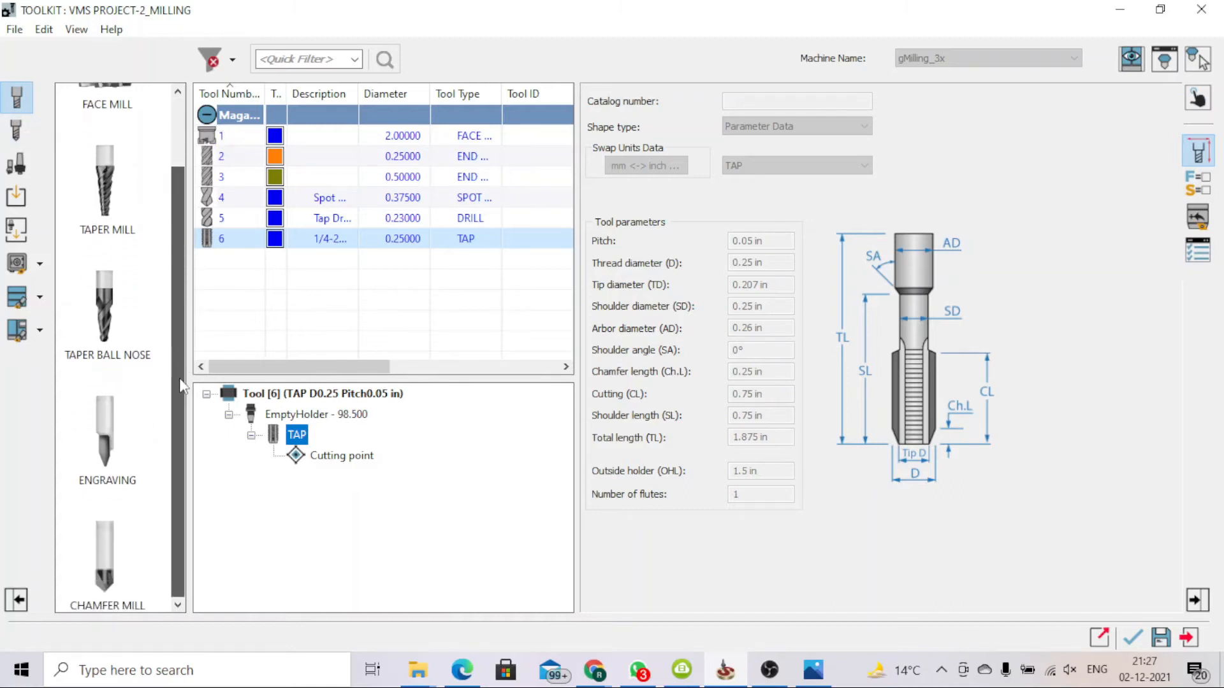
click(108, 581)
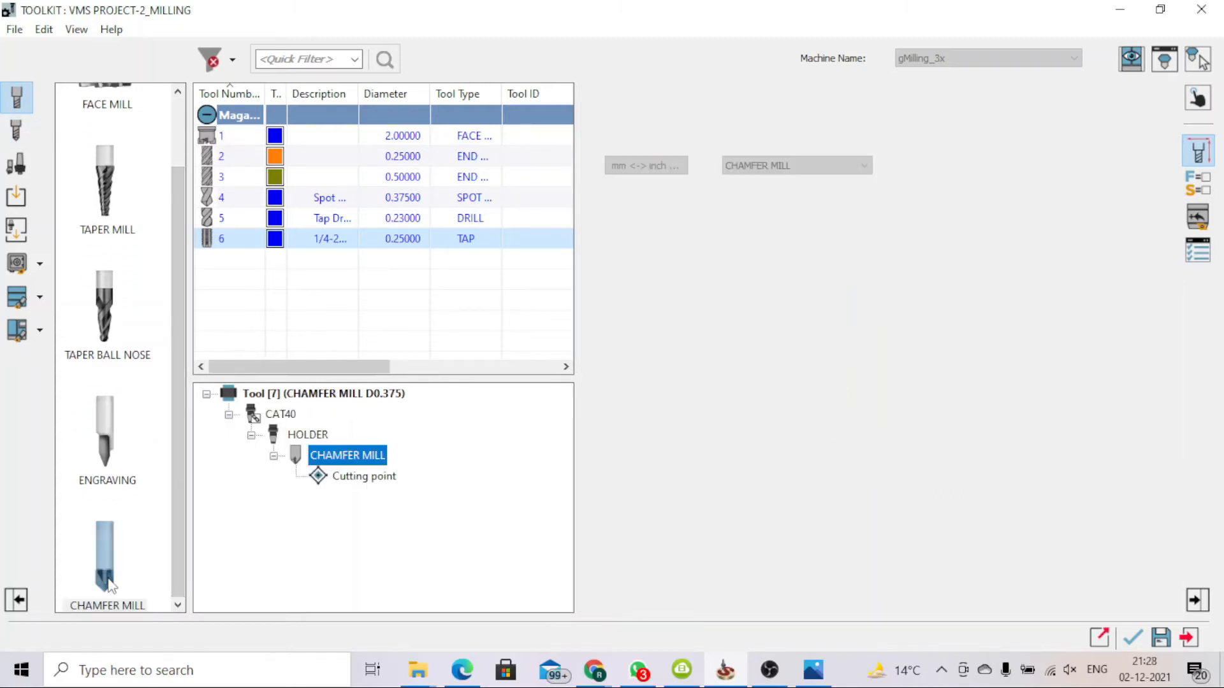
Set the chamfer mill's total length to 5 in and assign it to the deburring operation.
drag(756, 239, 735, 248)
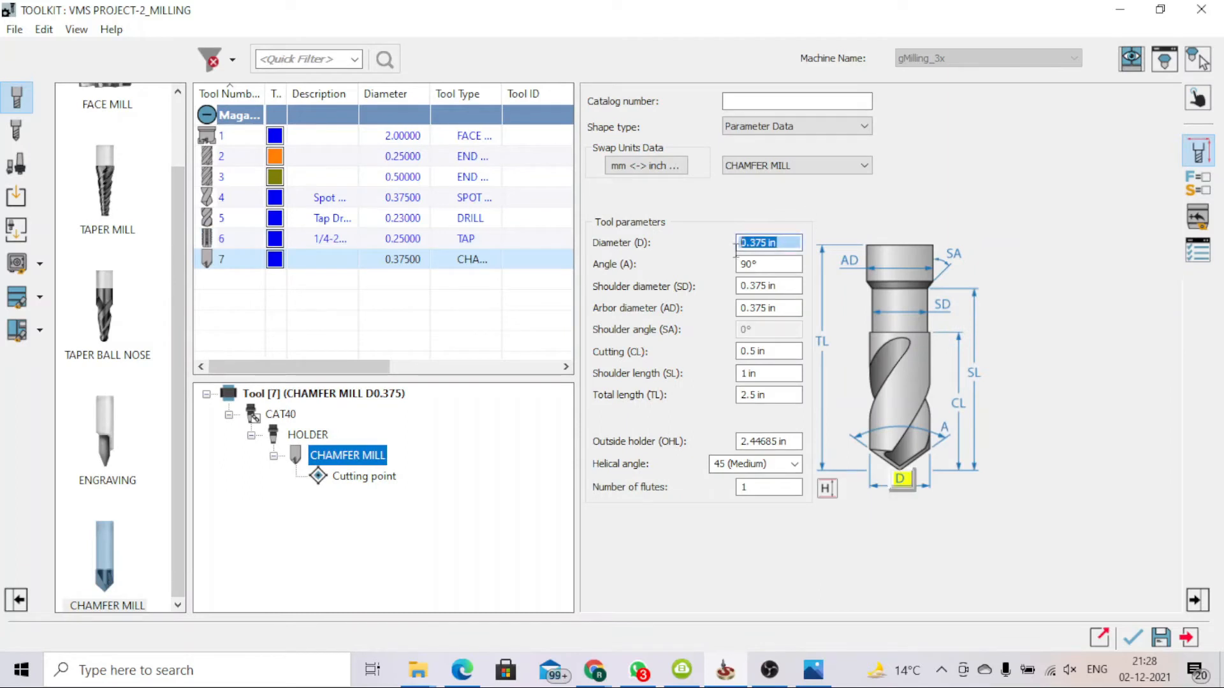
double_click(773, 393)
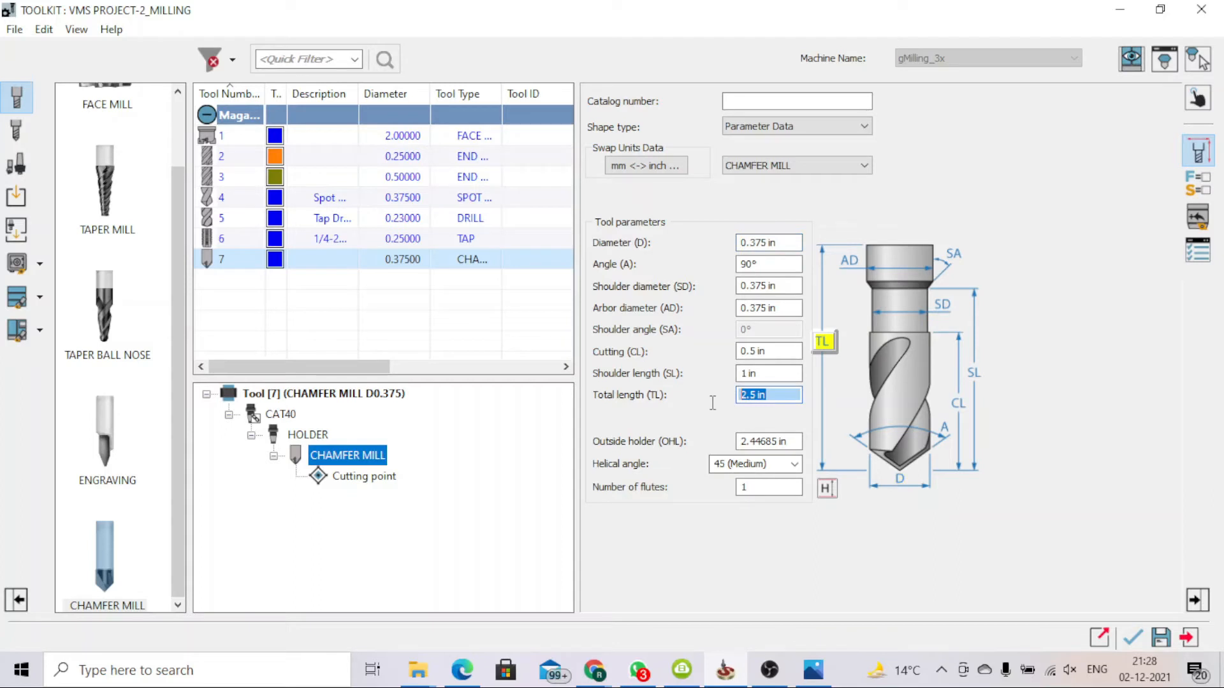
text(5)
double_click(771, 288)
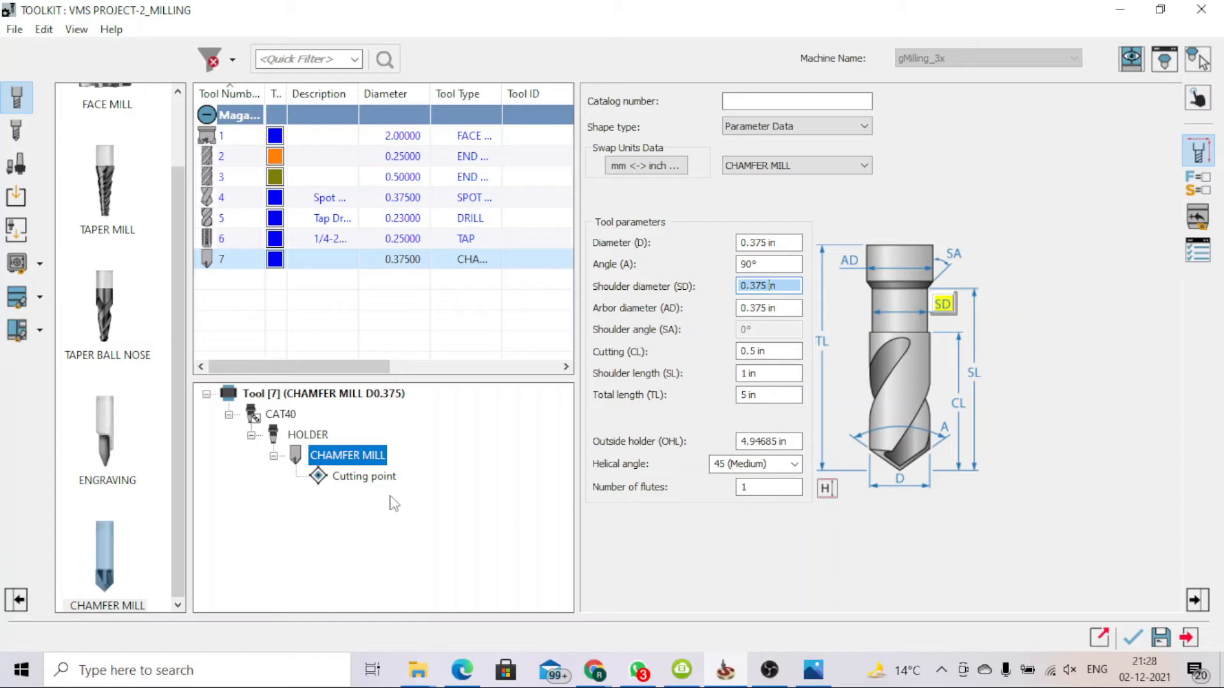
click(1139, 634)
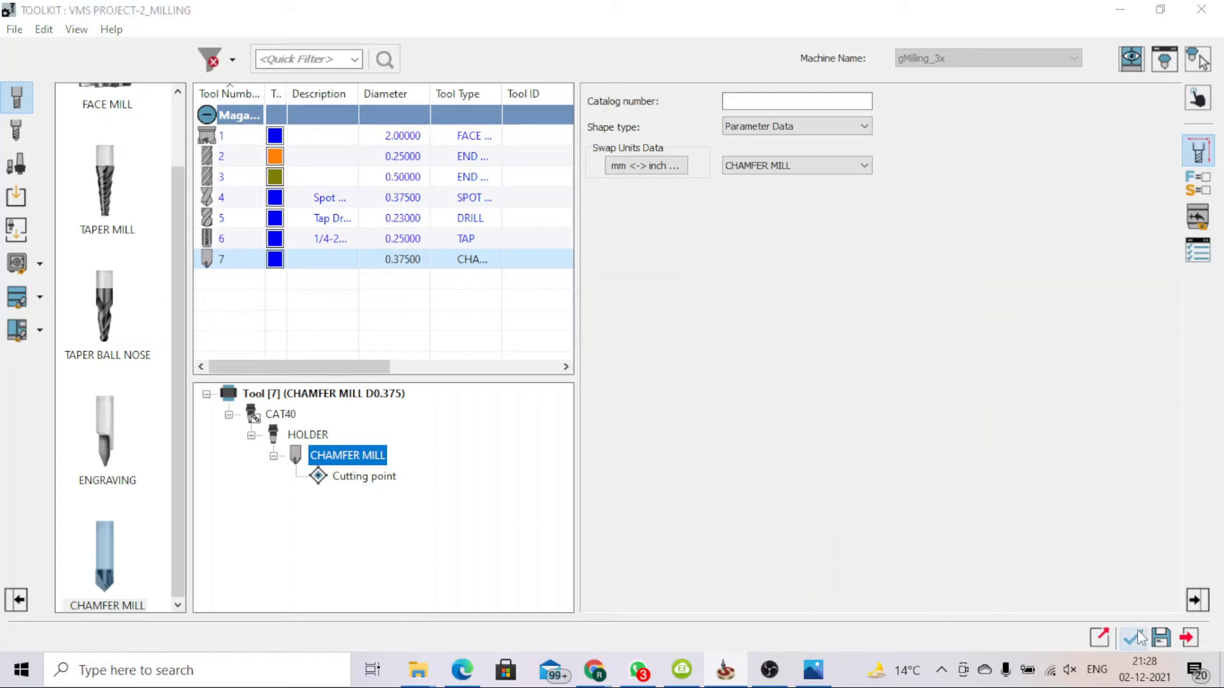
Turn on Through tool: Pressure coolant for the chamfer mill and review its tool change position and data.
click(501, 187)
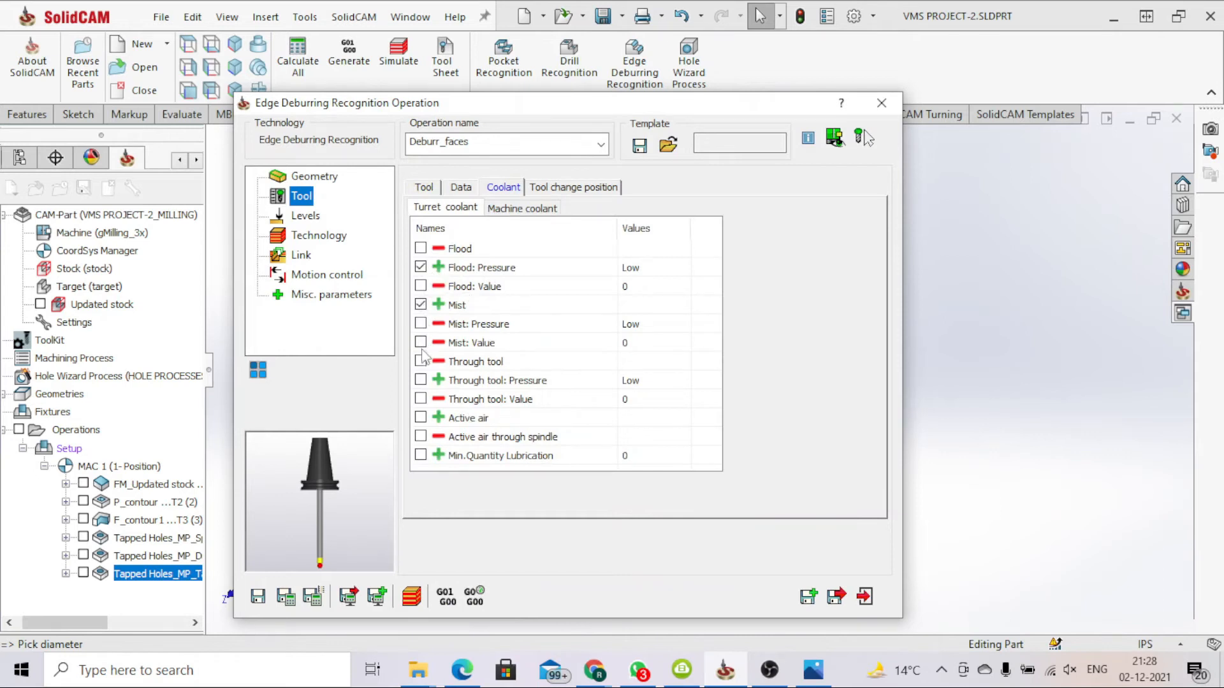
click(420, 380)
click(554, 190)
click(513, 189)
click(461, 187)
click(424, 187)
Edit the chamfer depth in the deburring operation's milling levels.
click(305, 215)
click(562, 362)
click(556, 362)
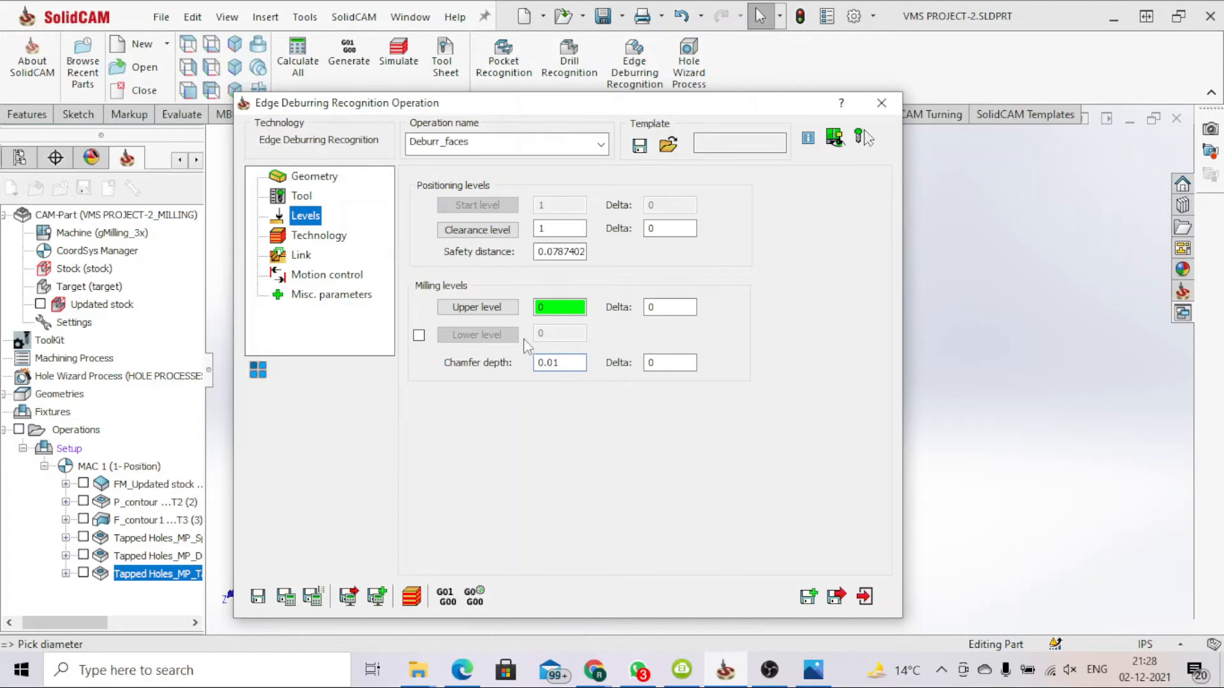
key(BackSpace)
key(BackSpace)
key(BackSpace)
Set the chamfer cutting diameter to 0.01 and use an equal step down with a maximum of 0.04.
click(316, 236)
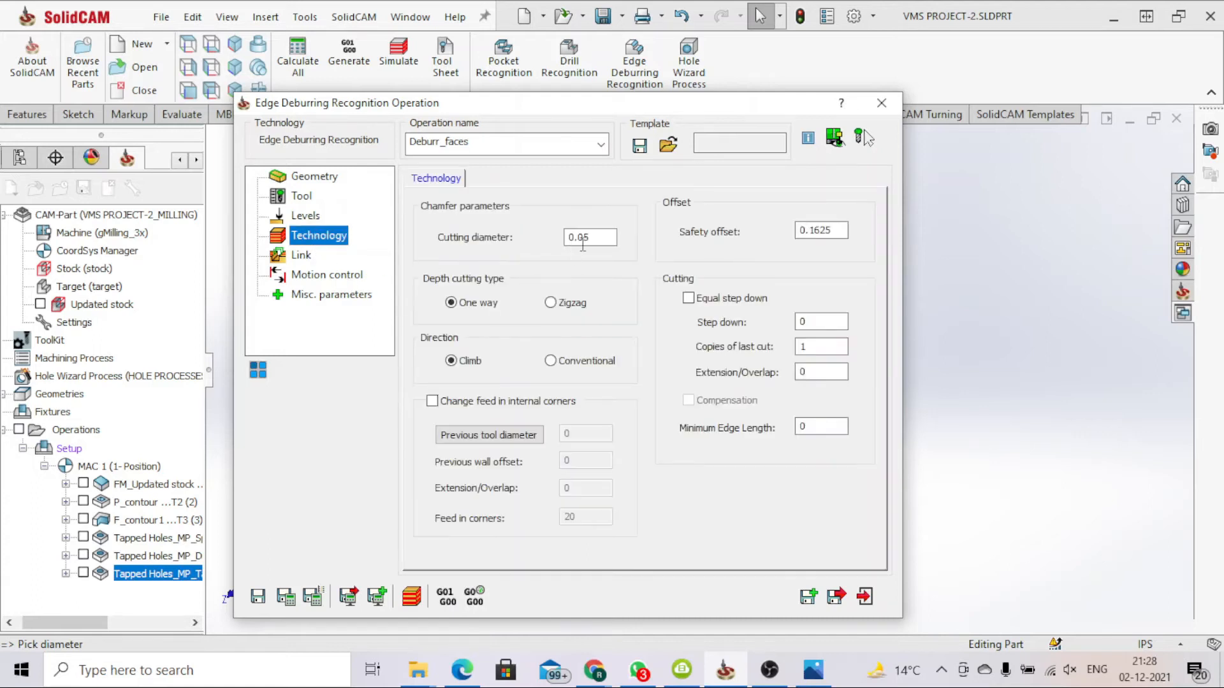
drag(597, 237, 545, 240)
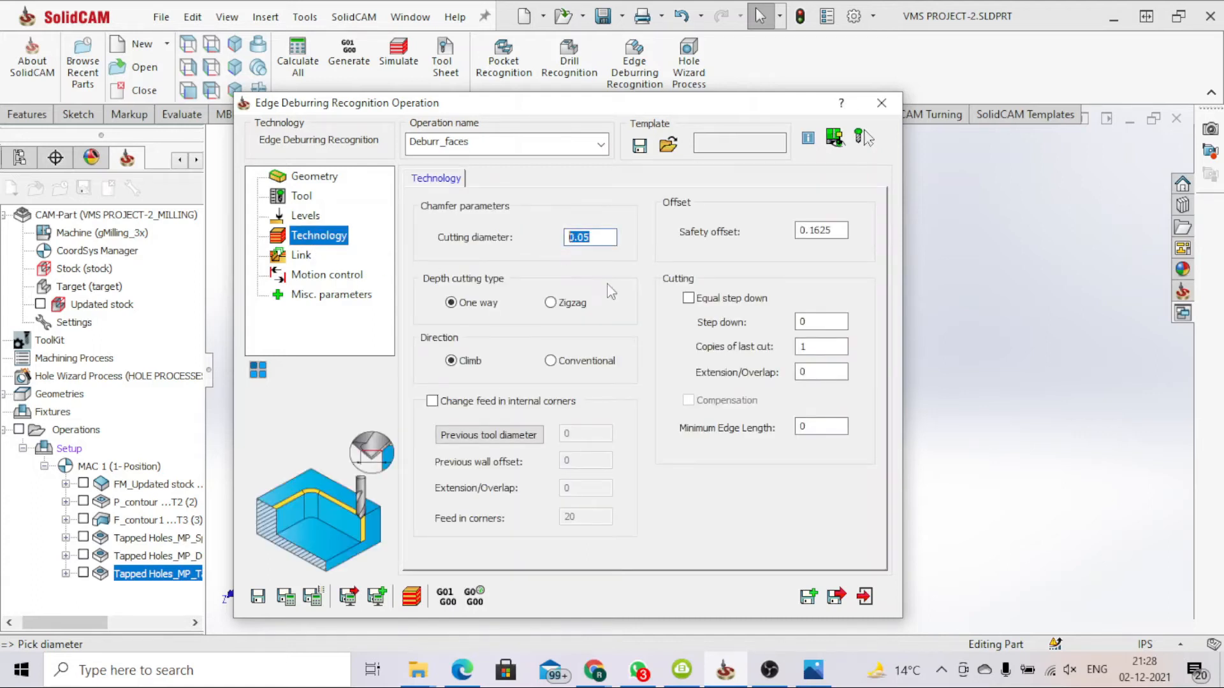
text(.)
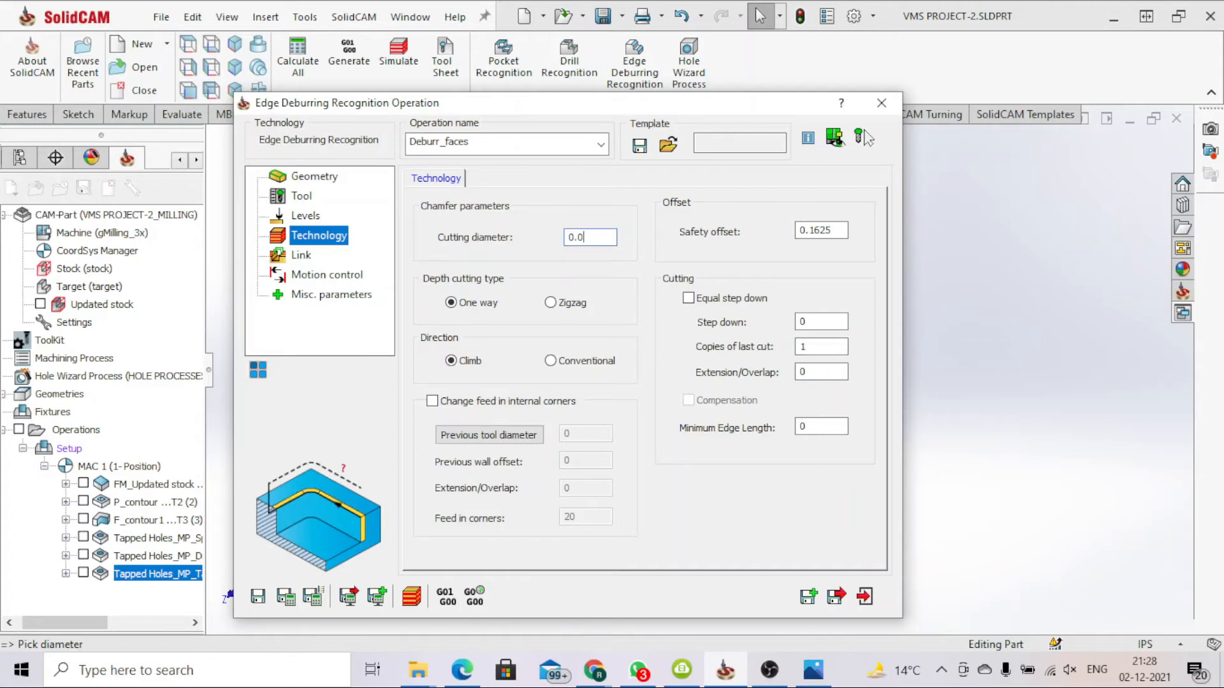
text(01)
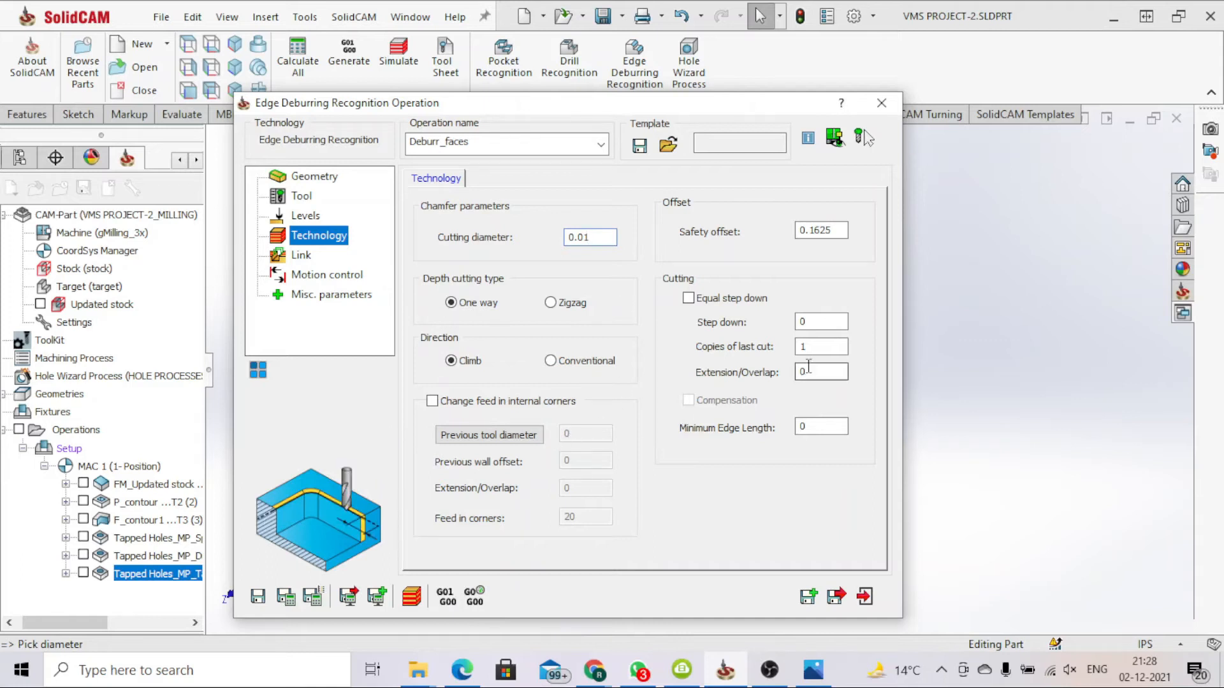
click(815, 321)
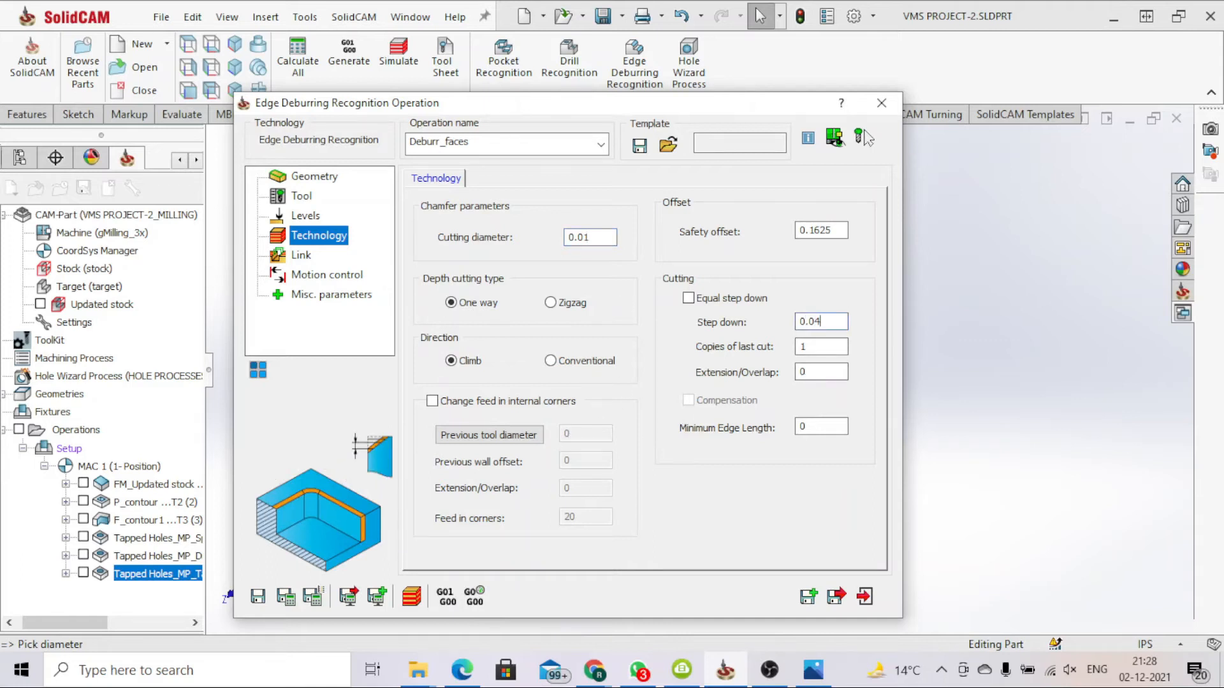
click(688, 298)
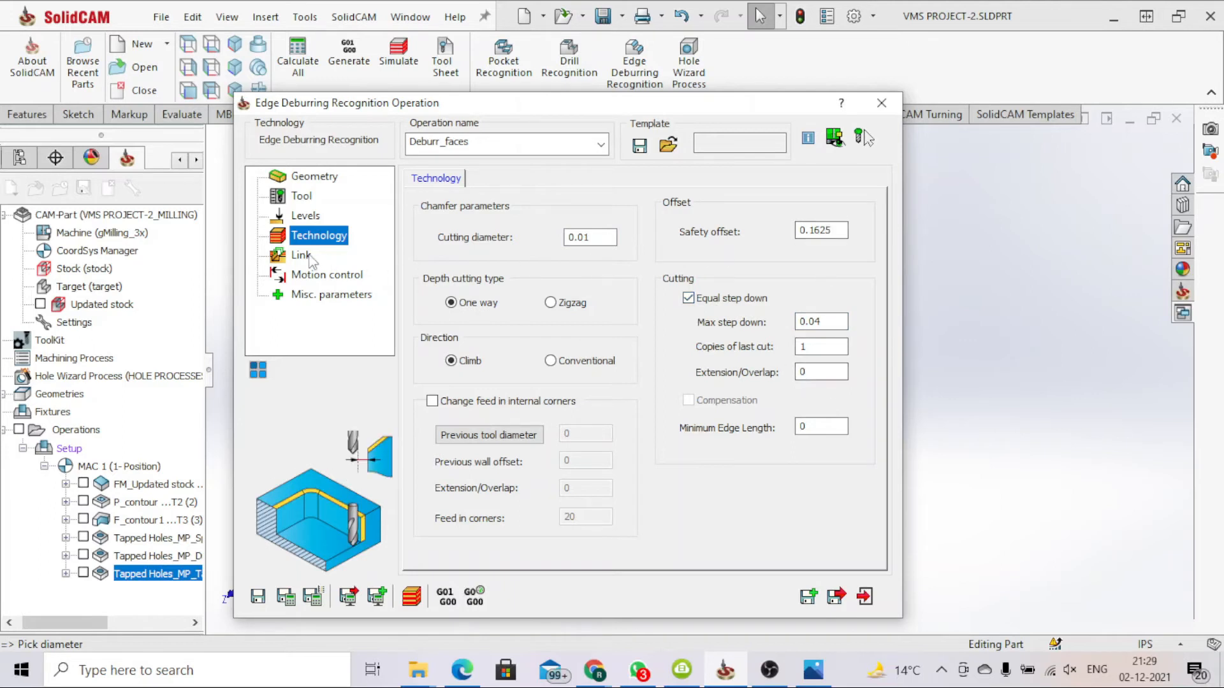
Set the lead in to Normal with a length of 0.01 and make the lead out the same as the lead in.
click(300, 255)
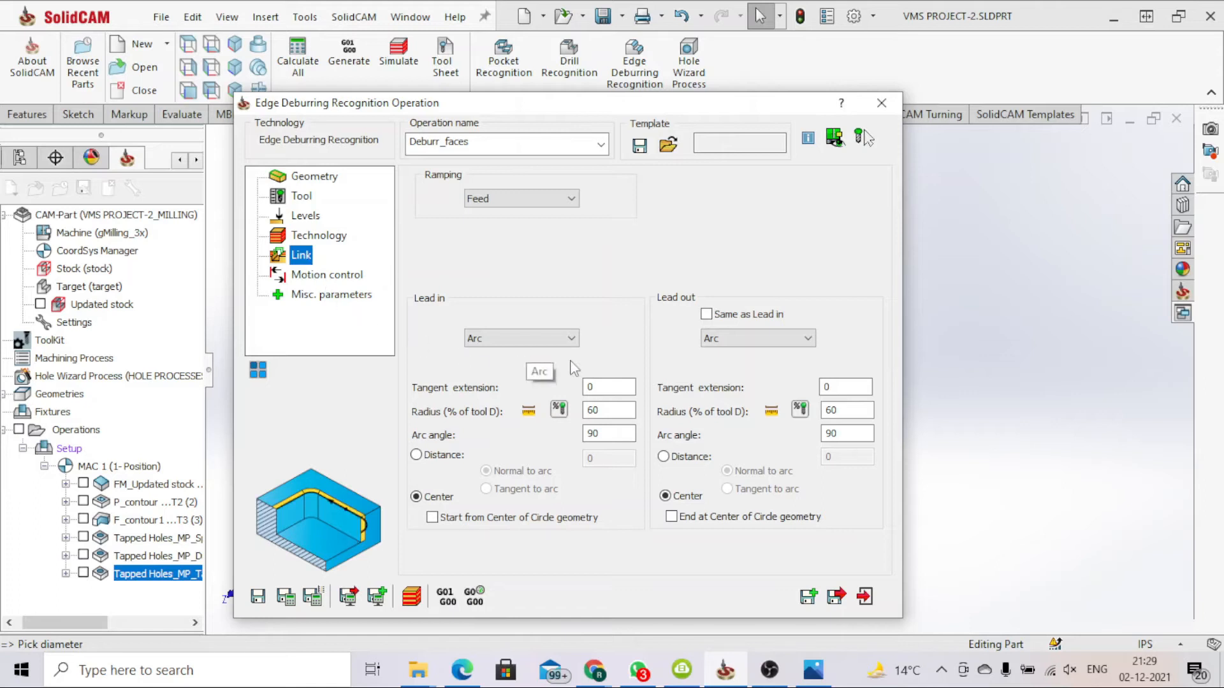
click(556, 338)
click(534, 378)
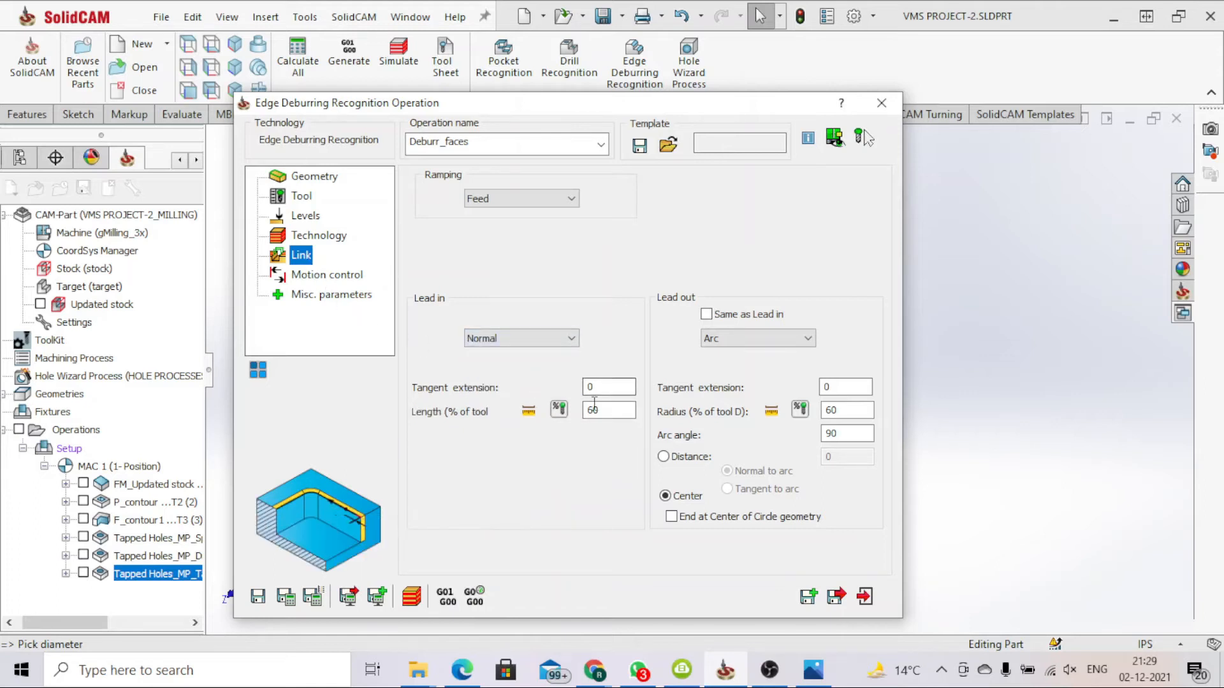
double_click(598, 411)
text(0)
click(707, 314)
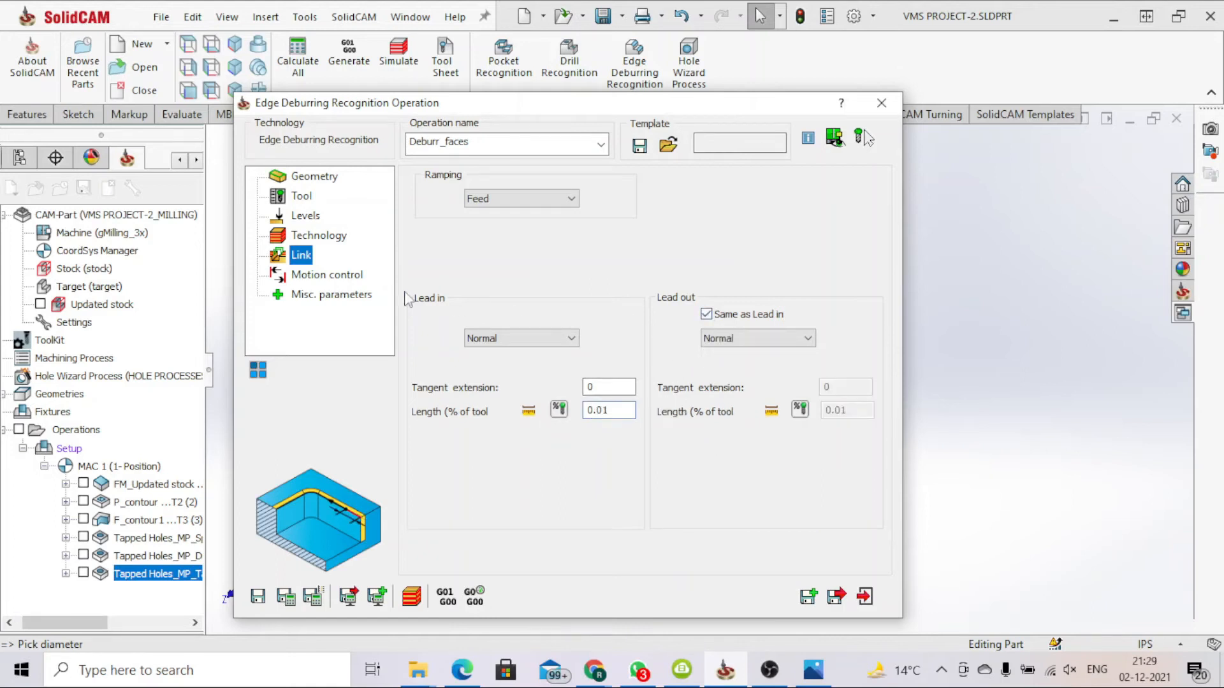
Check the deburring operation's motion control and miscellaneous parameters, and save and calculate the operation.
click(347, 275)
click(332, 295)
click(275, 591)
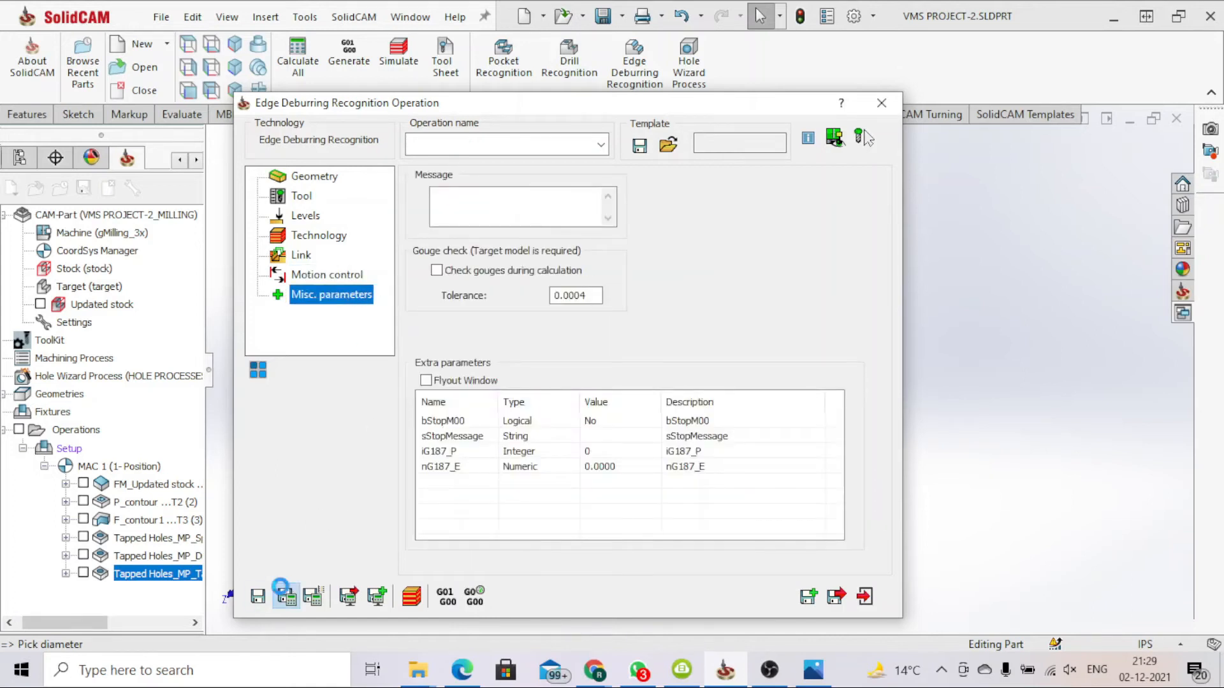
Simulate the deburring toolpath in SolidVerify at a reduced simulation speed.
click(411, 597)
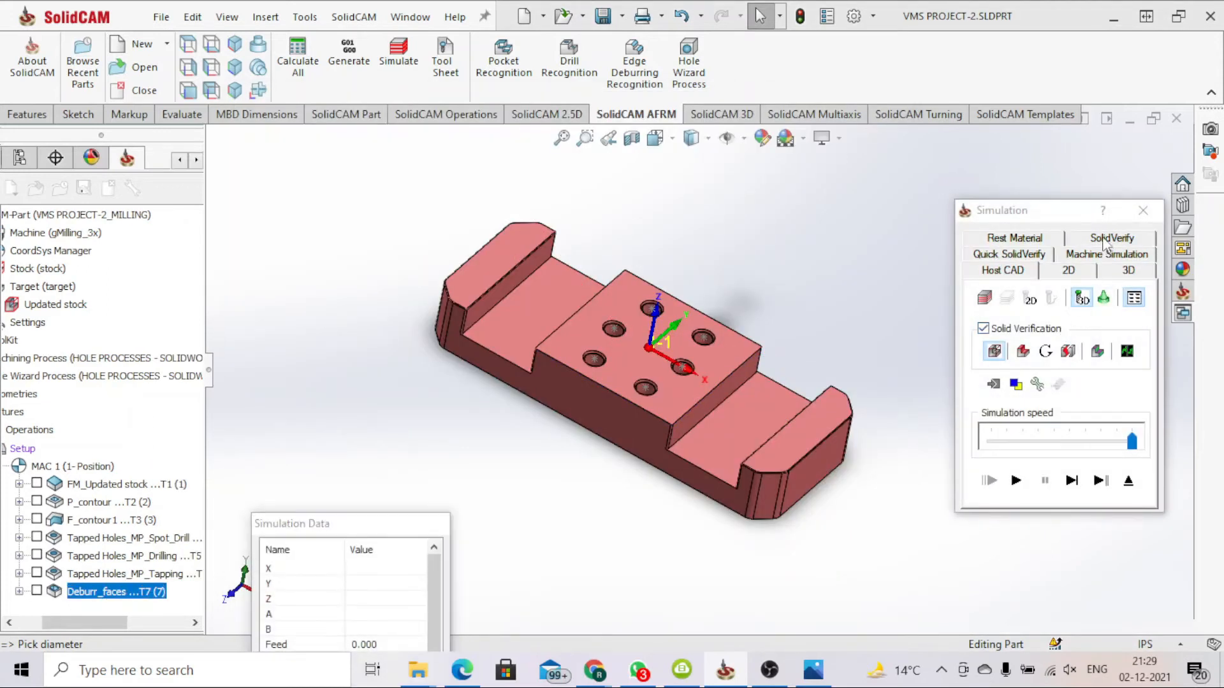
click(1112, 238)
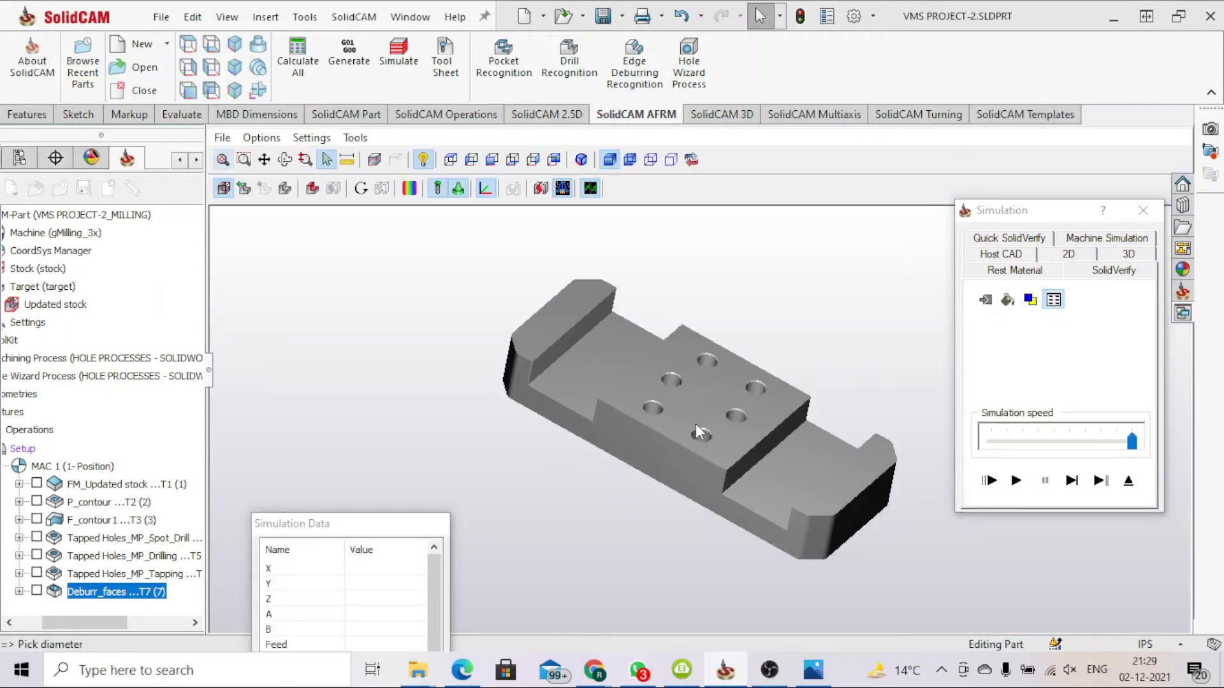
click(1024, 445)
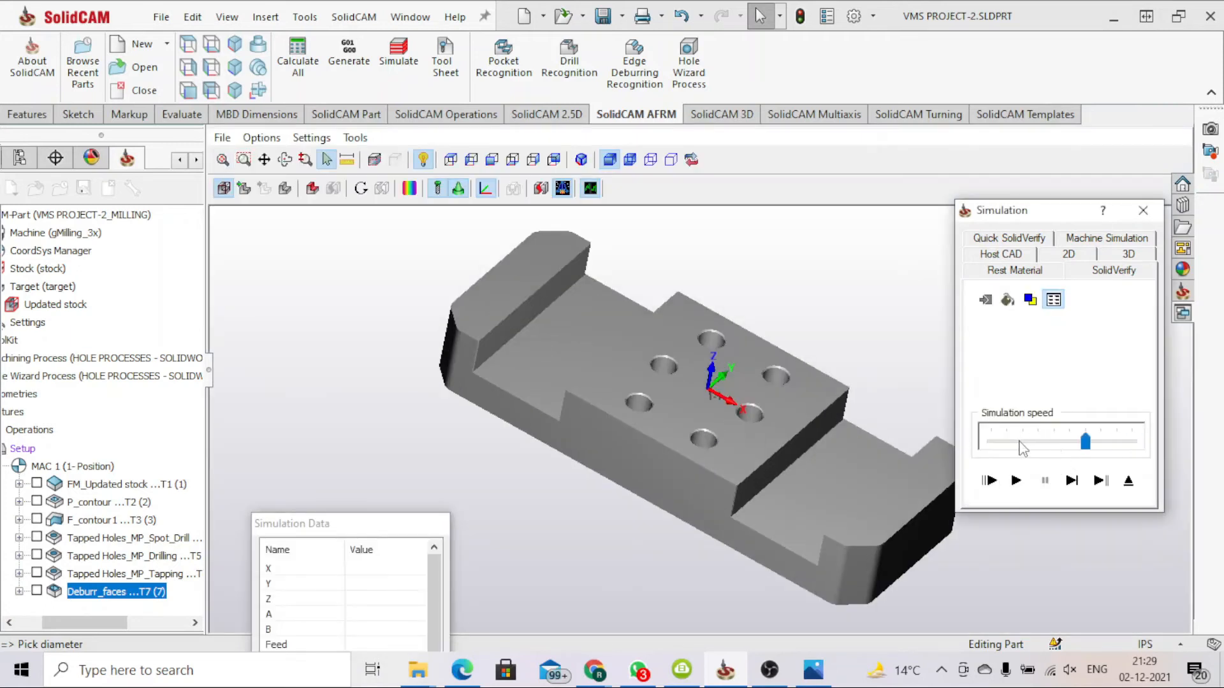
click(1016, 481)
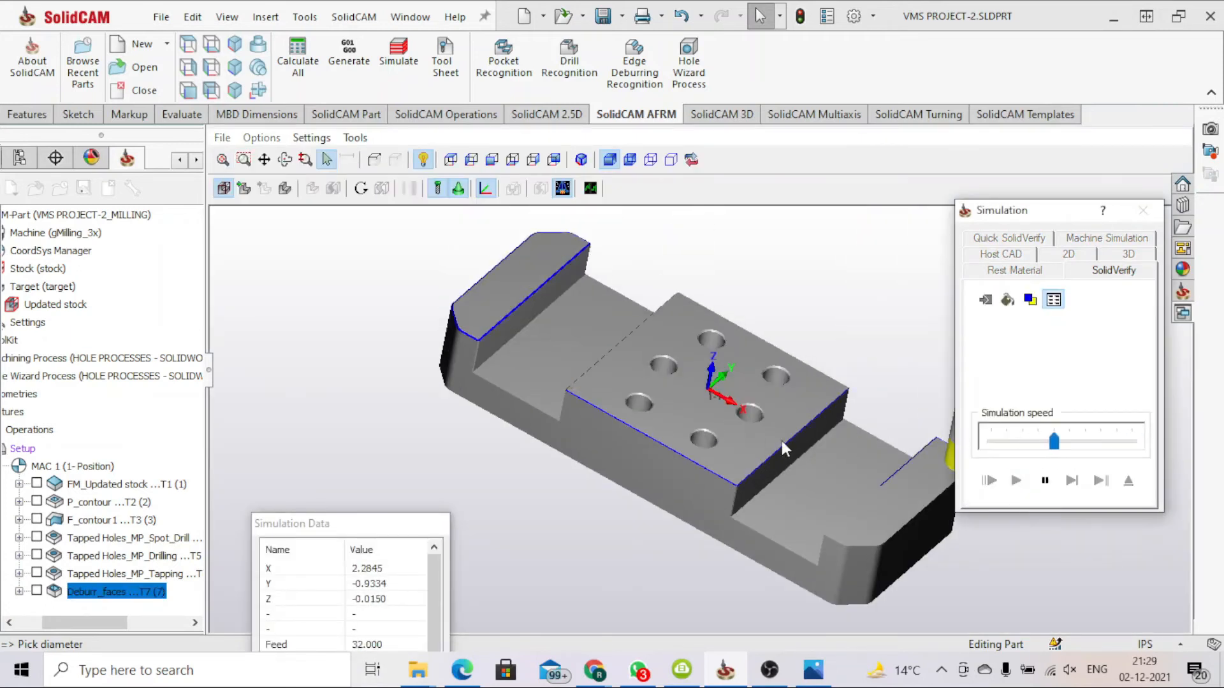
Examine the simulated deburring cuts along the raised end blocks and the central block's top edges up close.
scroll(743, 431, up, 2)
middle_drag(743, 431, 637, 416)
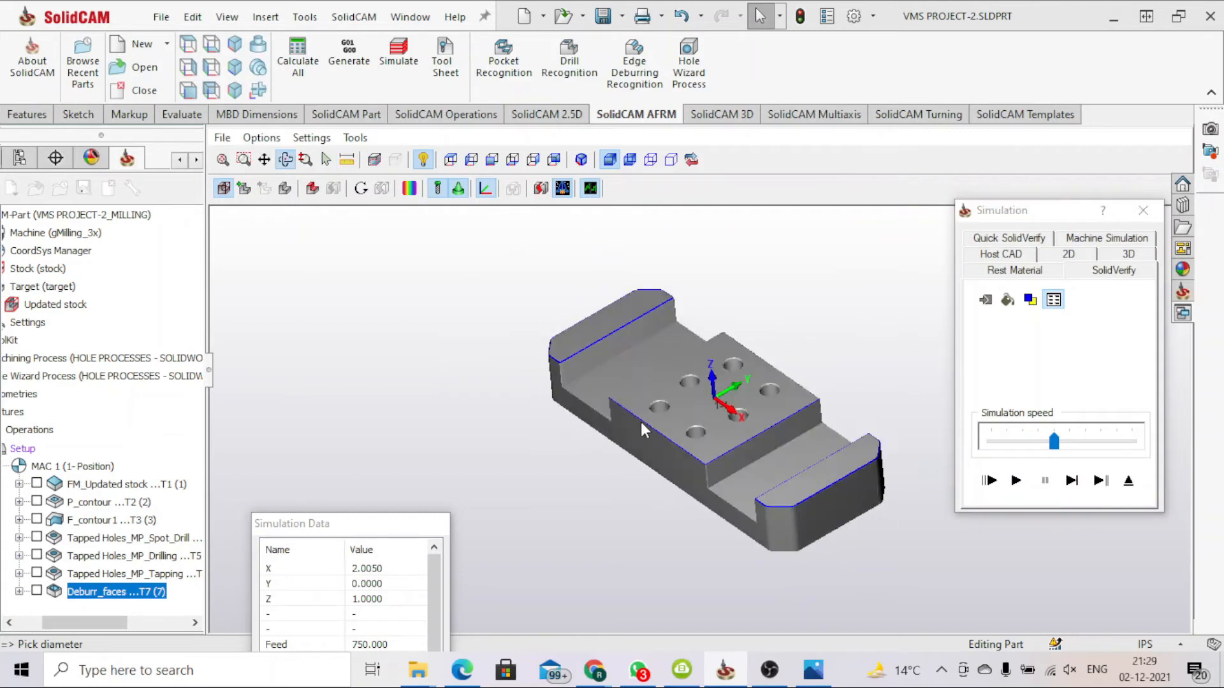
scroll(603, 322, down, 6)
scroll(618, 338, up, 8)
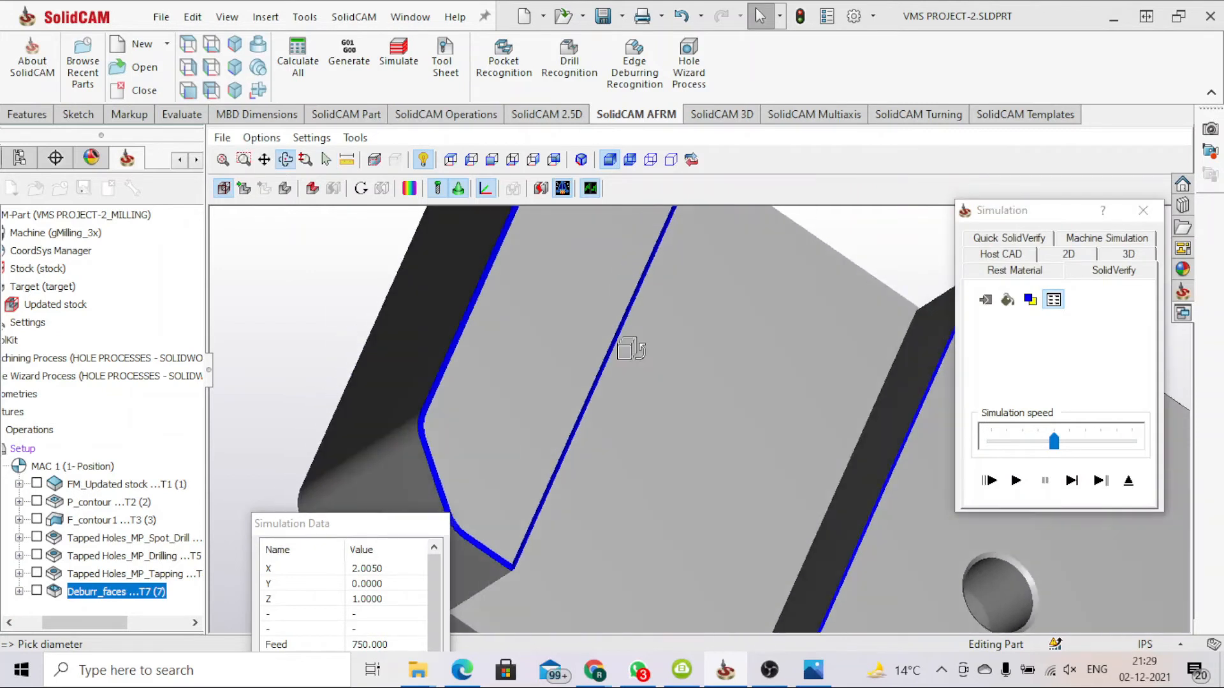
middle_drag(675, 352, 637, 335)
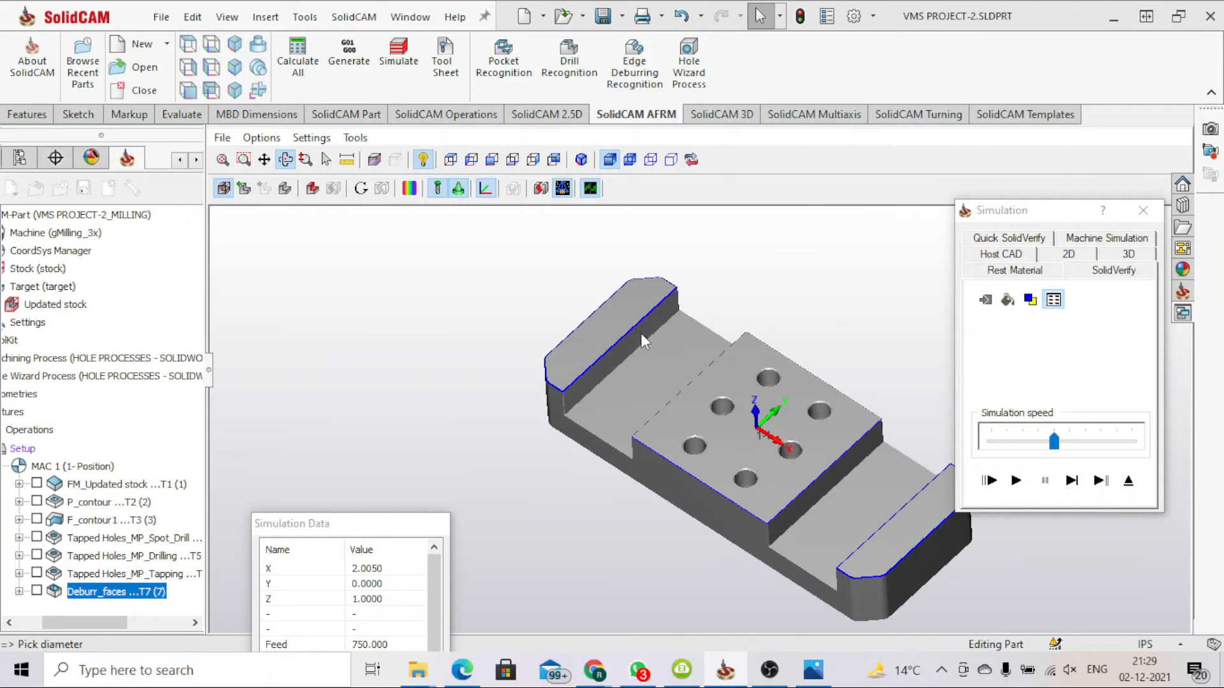
scroll(696, 314, down, 3)
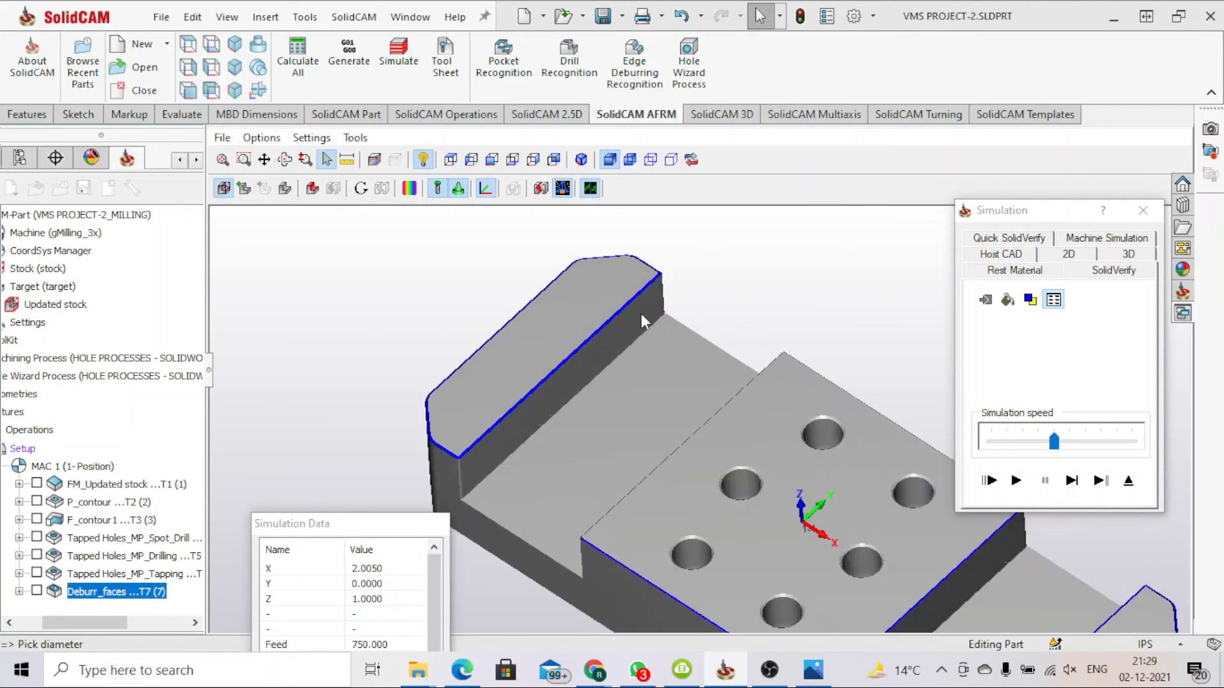
scroll(640, 314, down, 3)
scroll(640, 314, up, 4)
scroll(619, 364, up, 3)
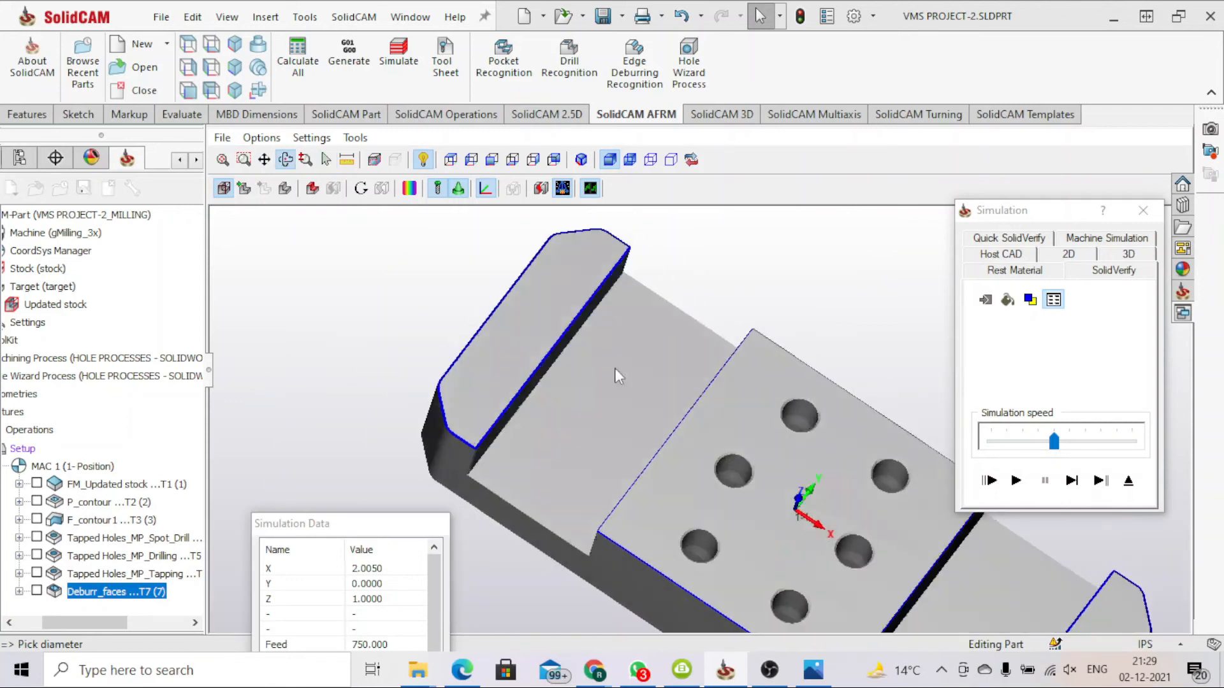
Inspect the rest material after the deburring operation and close the simulation.
click(1004, 271)
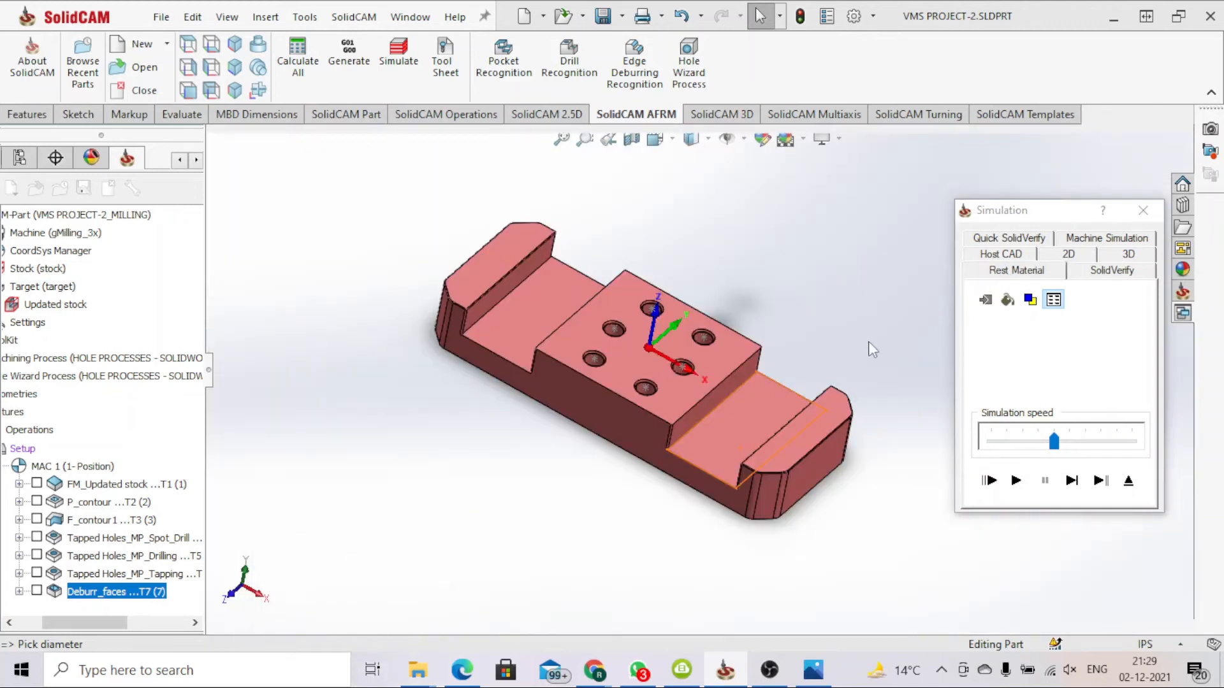
scroll(542, 346, down, 5)
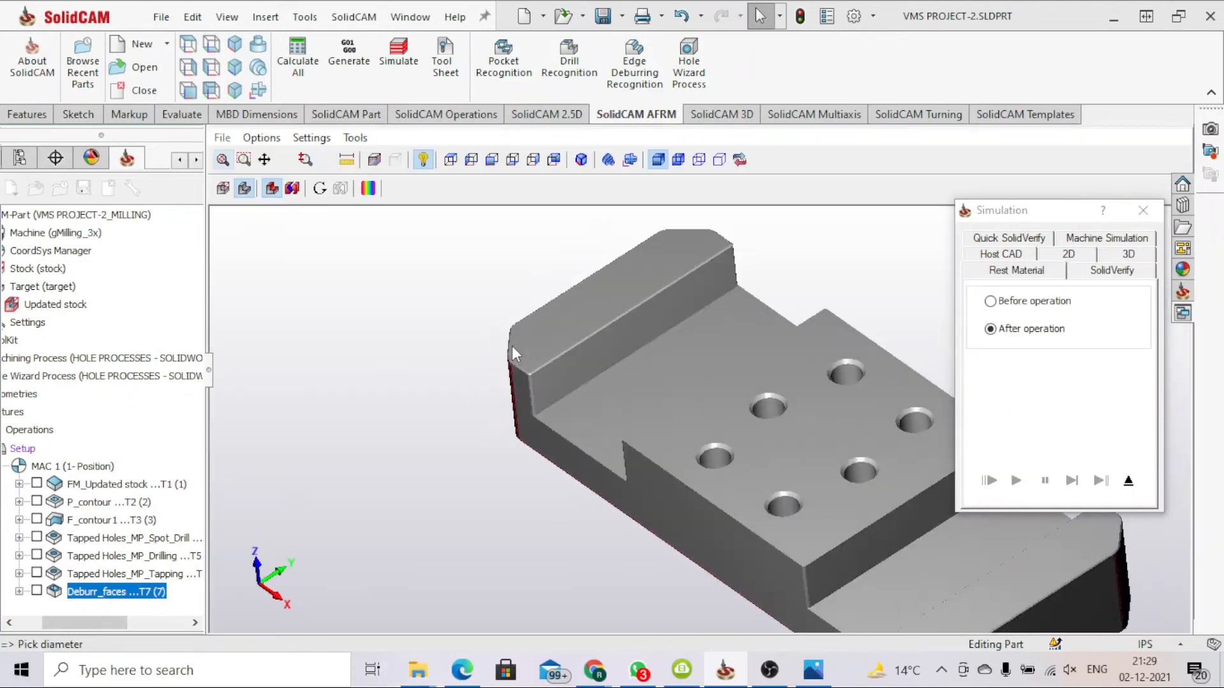
scroll(569, 355, up, 5)
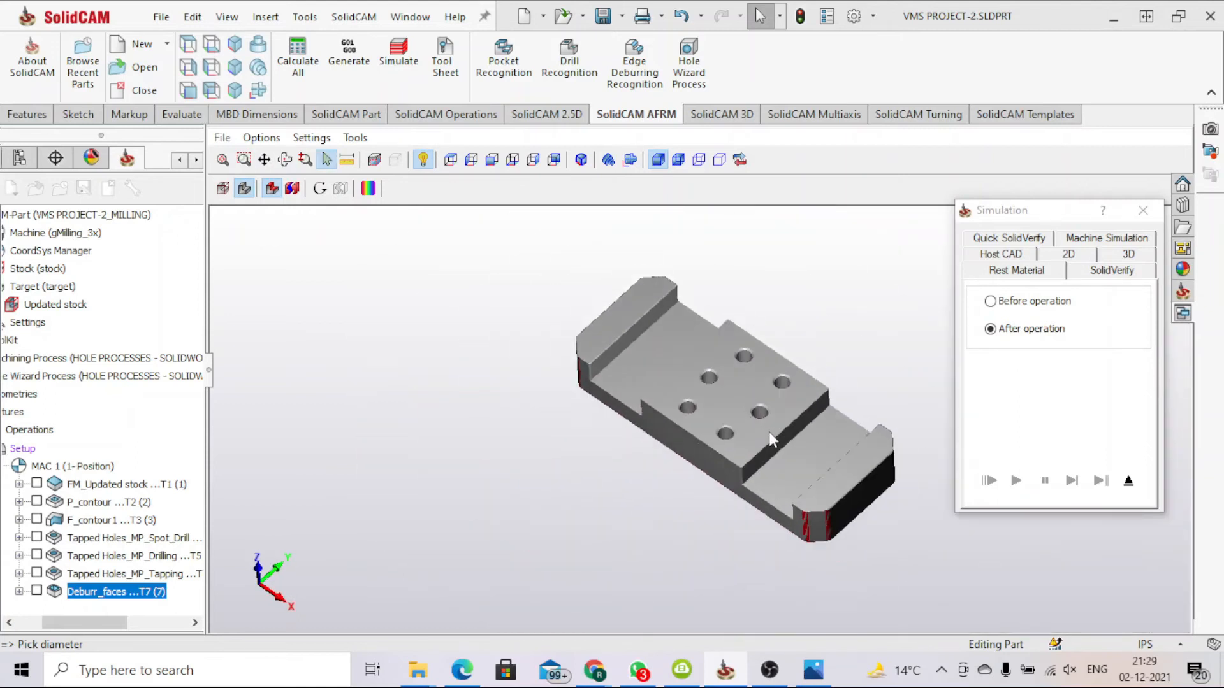
scroll(769, 433, up, 5)
click(1142, 211)
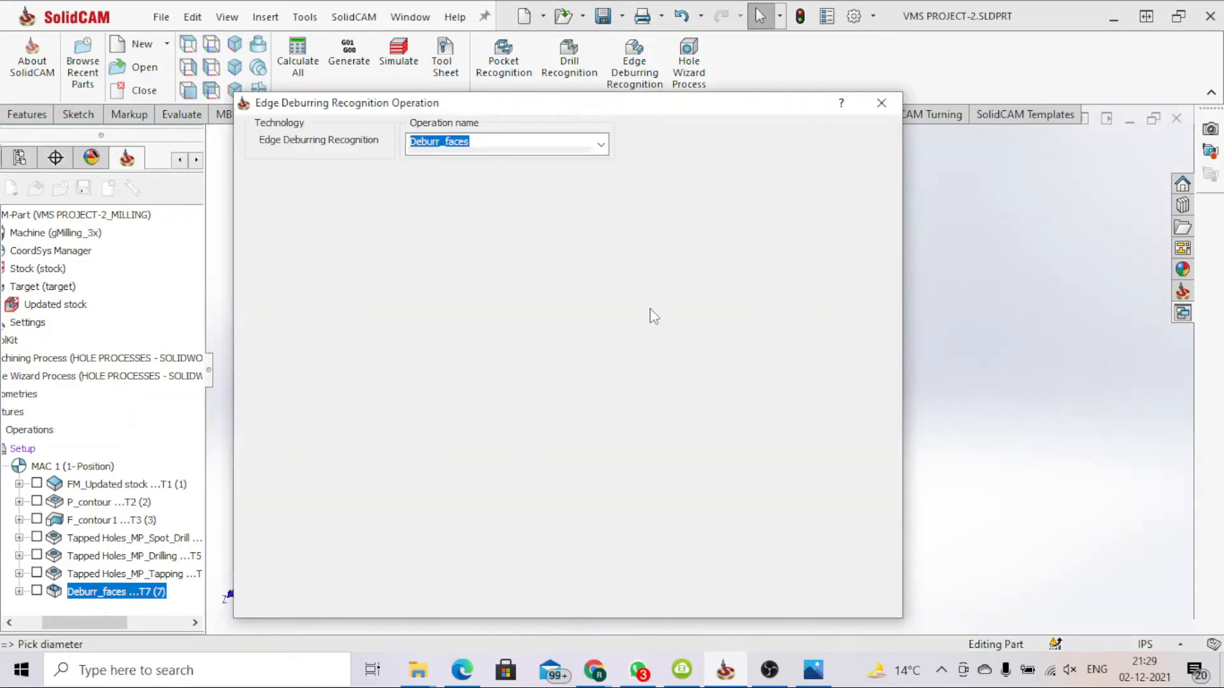
Review the deburring operation's chamfer depth, cutting diameter and safety offset, and leave the operation settings.
click(304, 217)
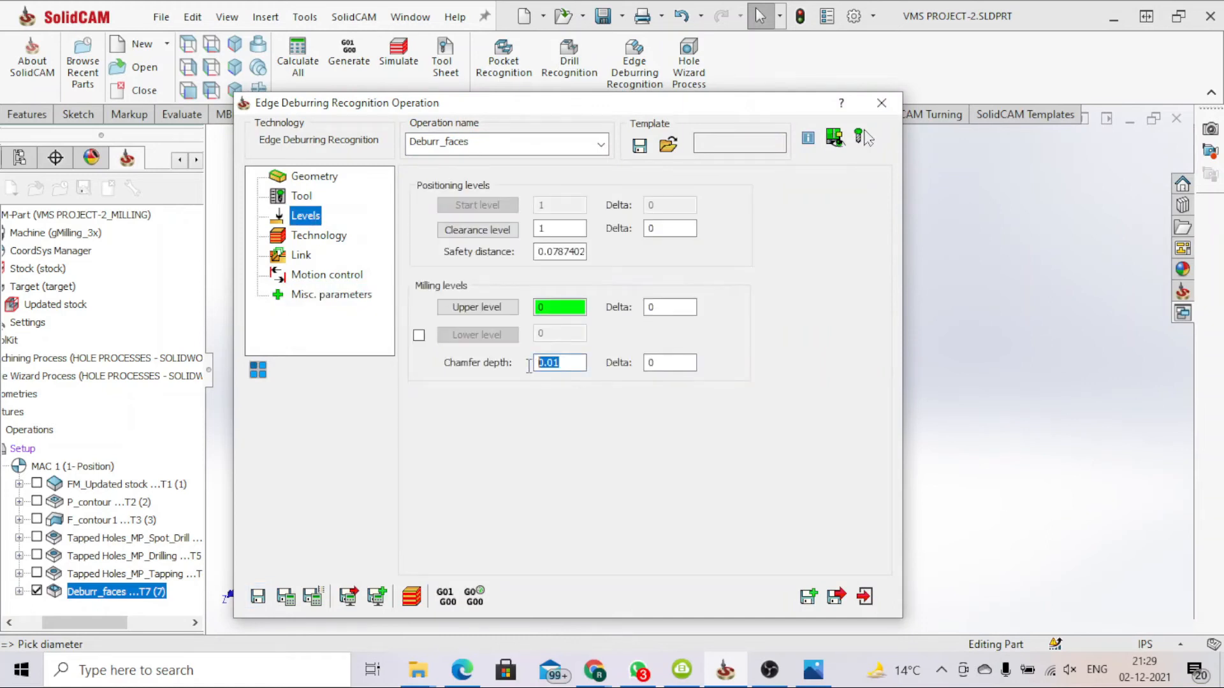
click(322, 237)
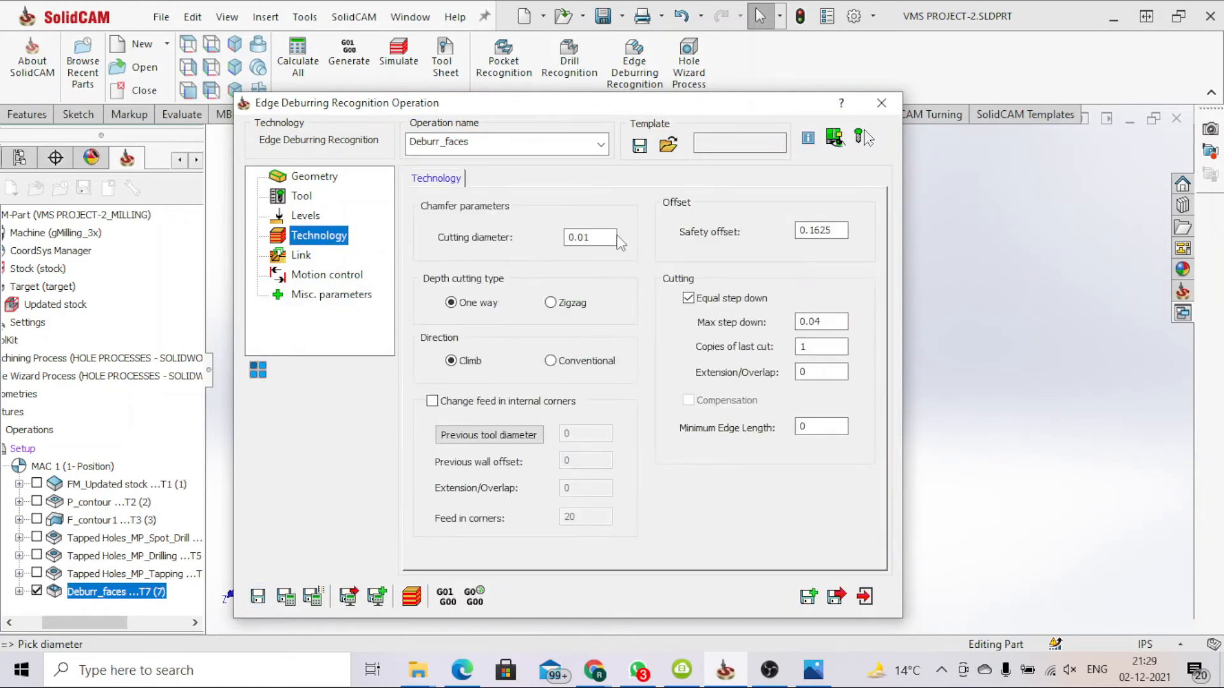
mouse_move(598, 235)
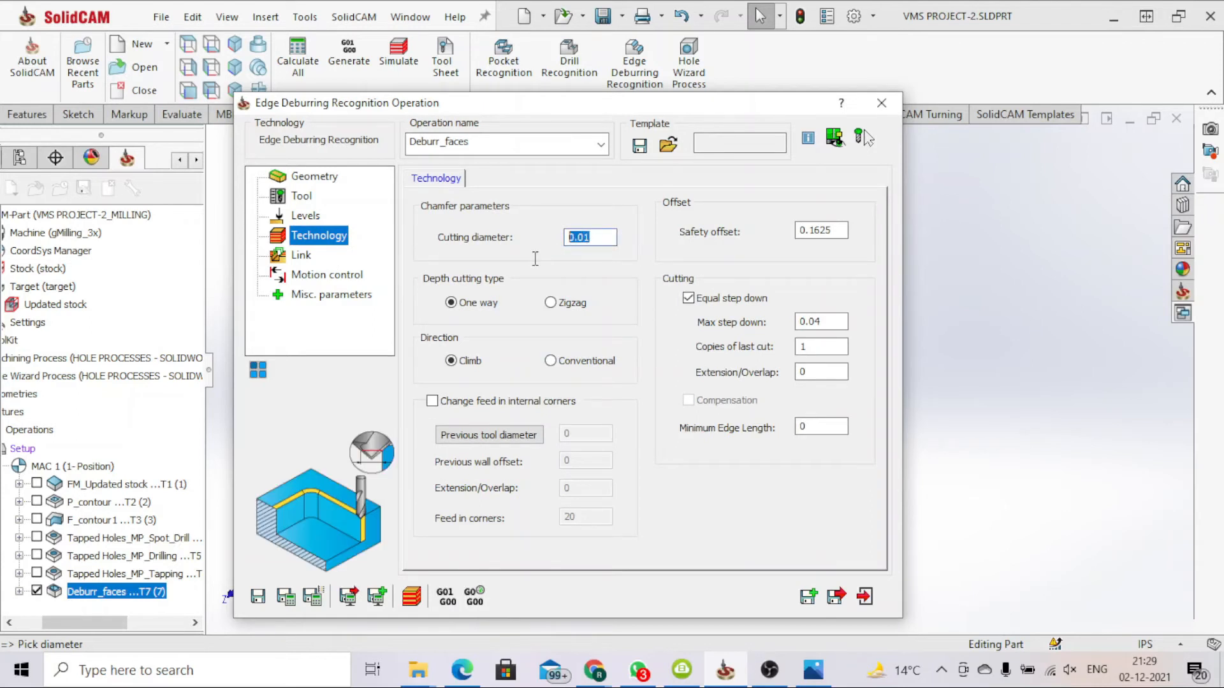
mouse_move(815, 230)
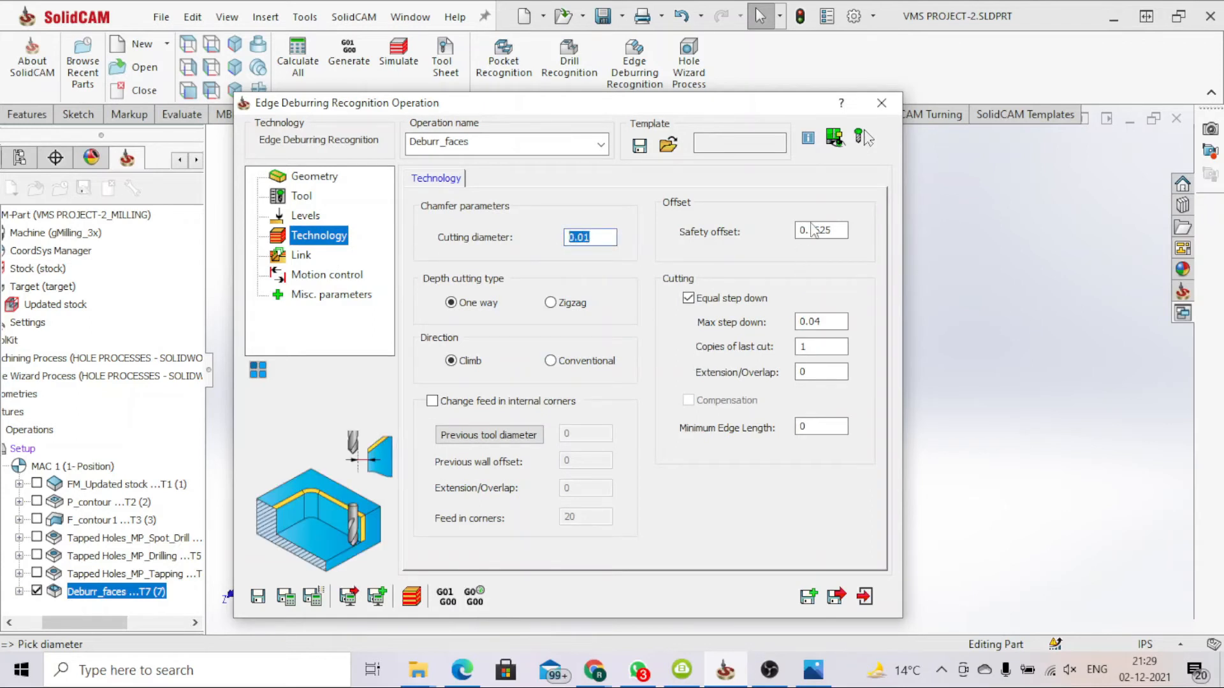
click(859, 136)
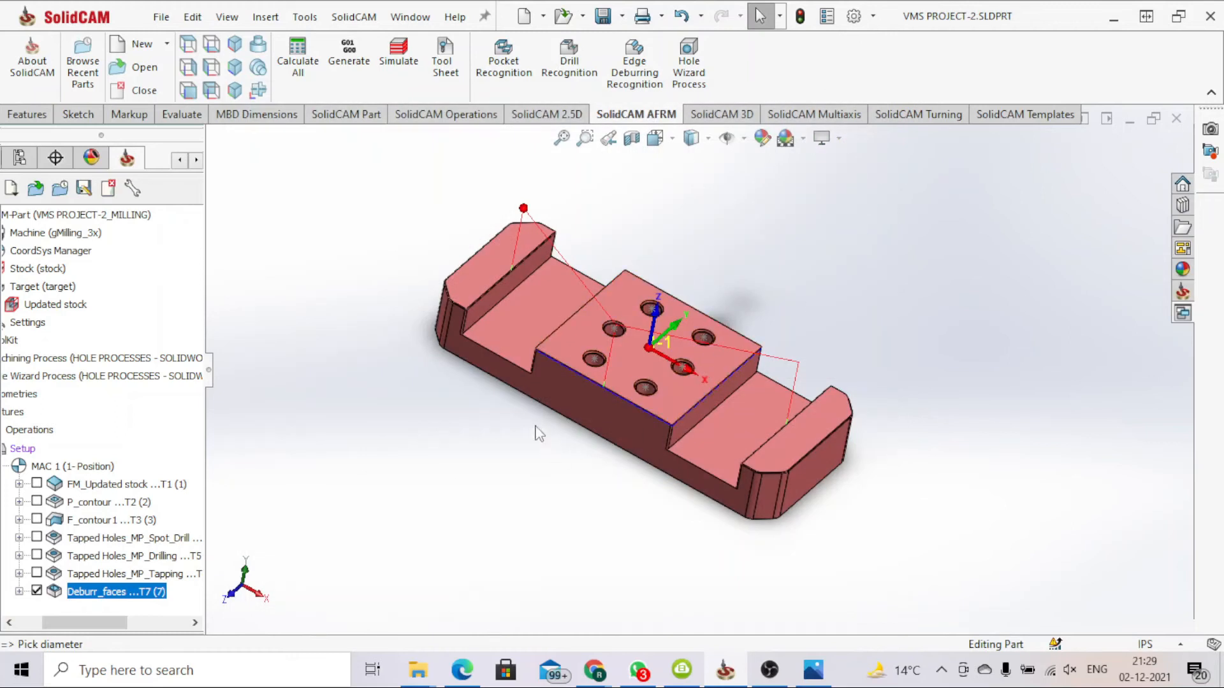
Simulate Deburr_faces again, inspect the rest material on the underside and corners of the part, and close the simulation.
right_click(112, 594)
click(287, 329)
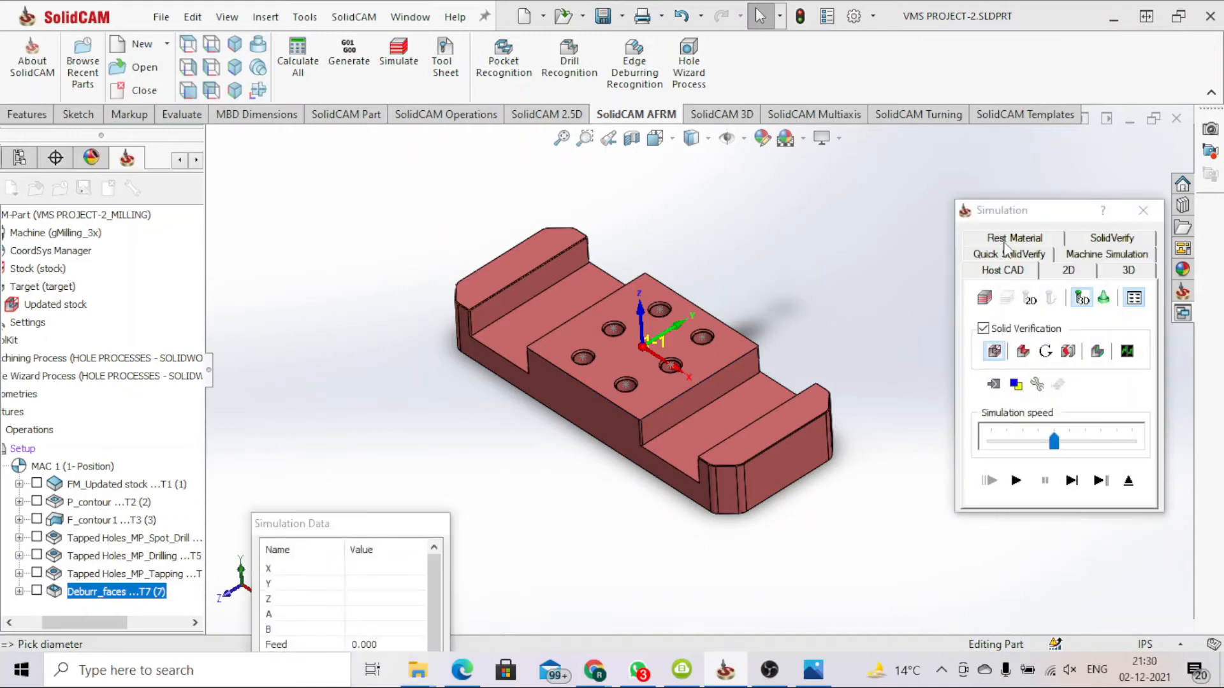
click(1005, 239)
scroll(733, 430, down, 2)
middle_drag(627, 433, 675, 369)
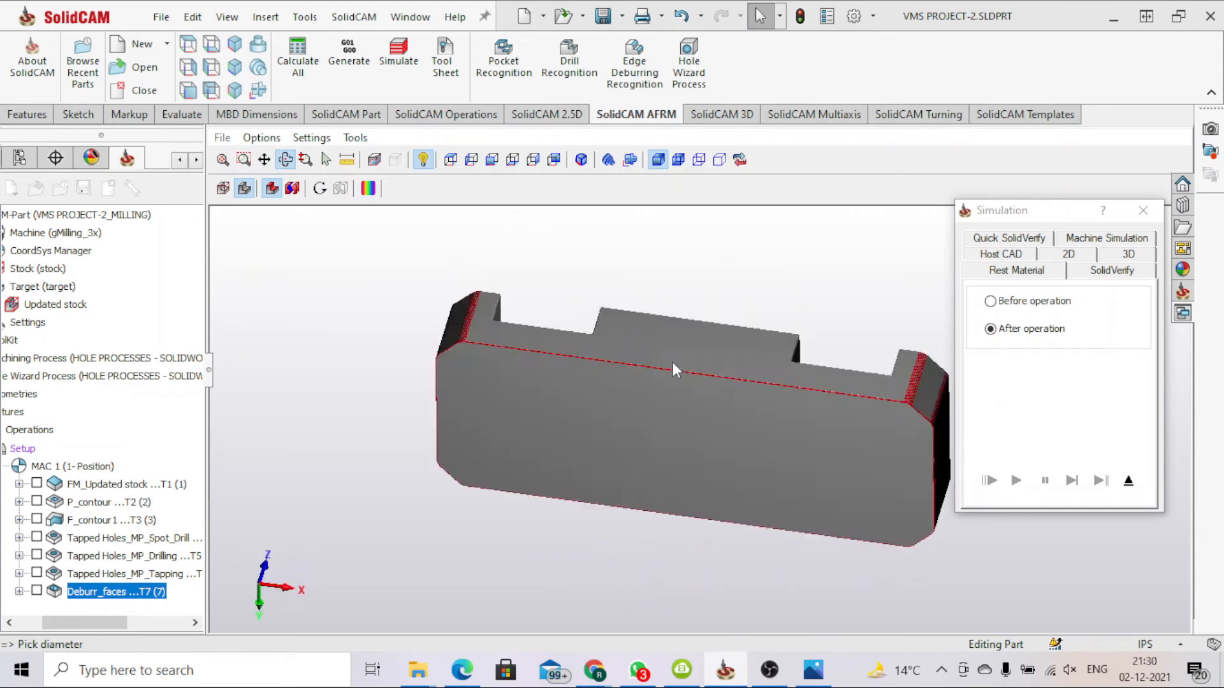
middle_drag(763, 343, 736, 431)
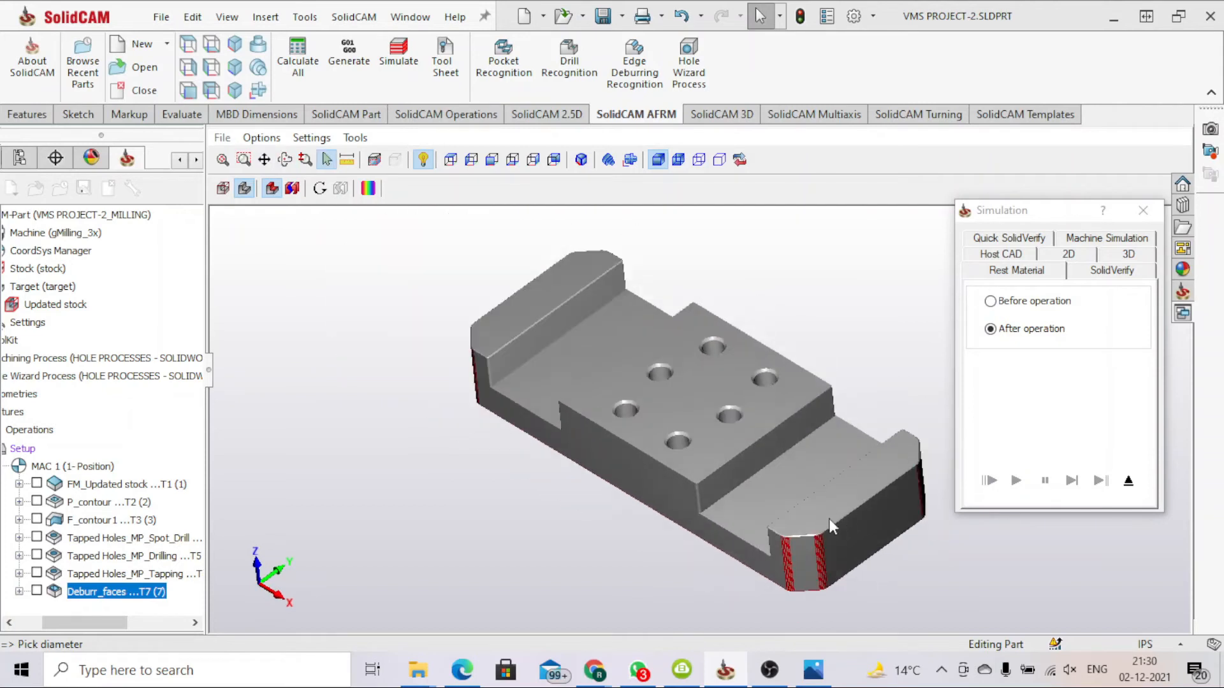
click(1143, 210)
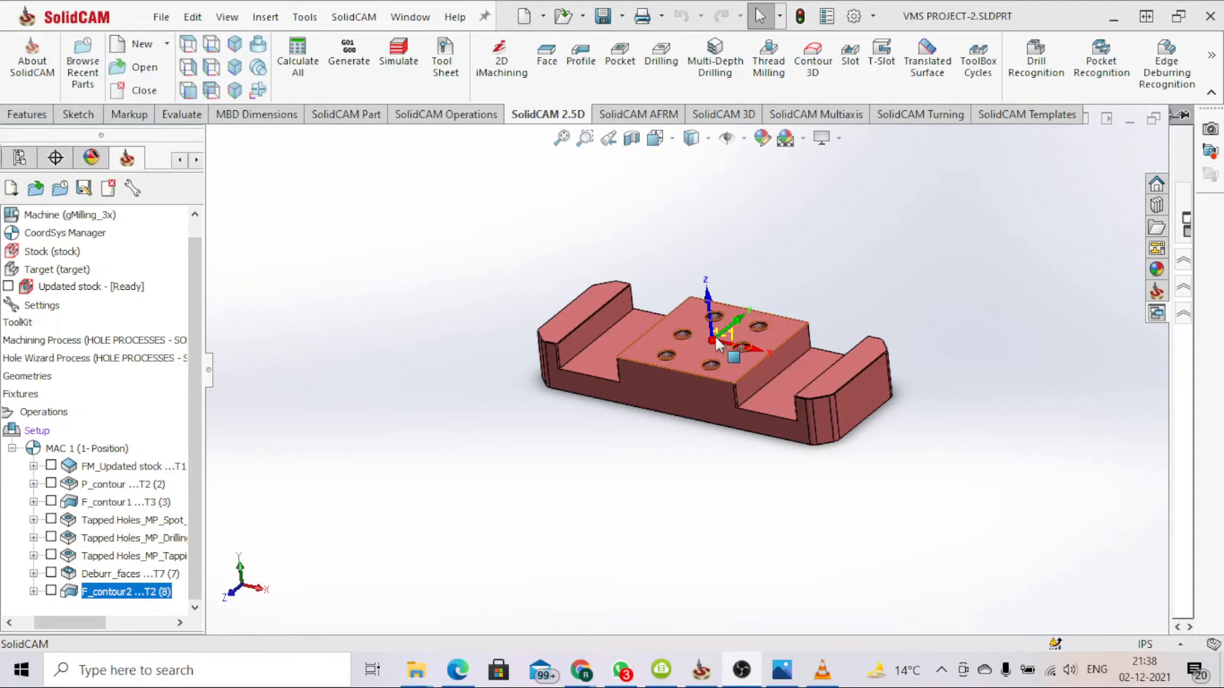
Examine the part's top faces, holes and stepped side face from several angles.
scroll(717, 334, down, 1)
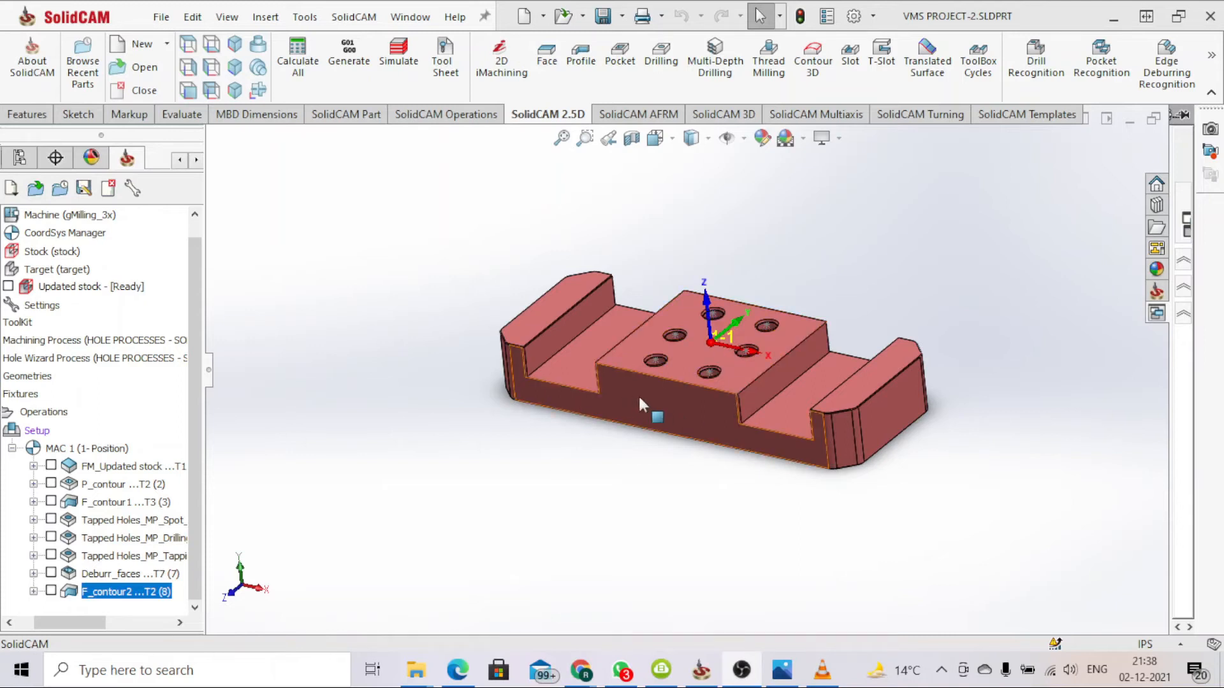
middle_drag(696, 497, 671, 404)
mouse_move(885, 295)
middle_down()
mouse_move(1002, 274)
mouse_move(1028, 287)
mouse_move(862, 296)
middle_up()
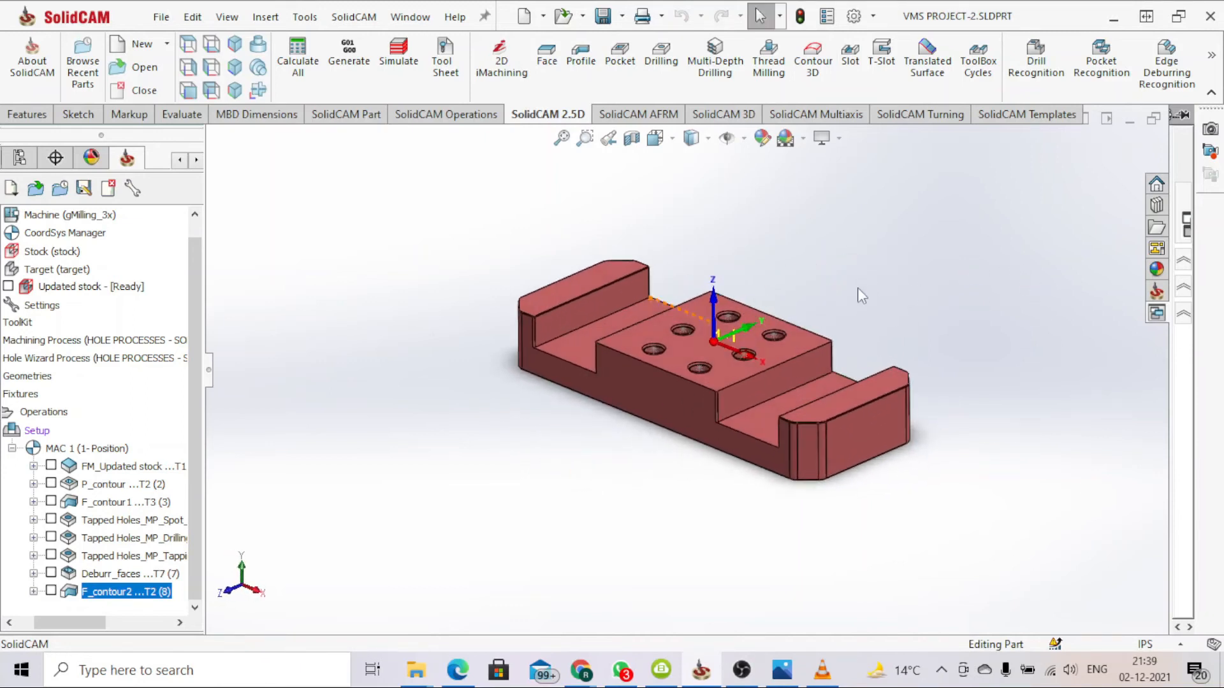
click(637, 114)
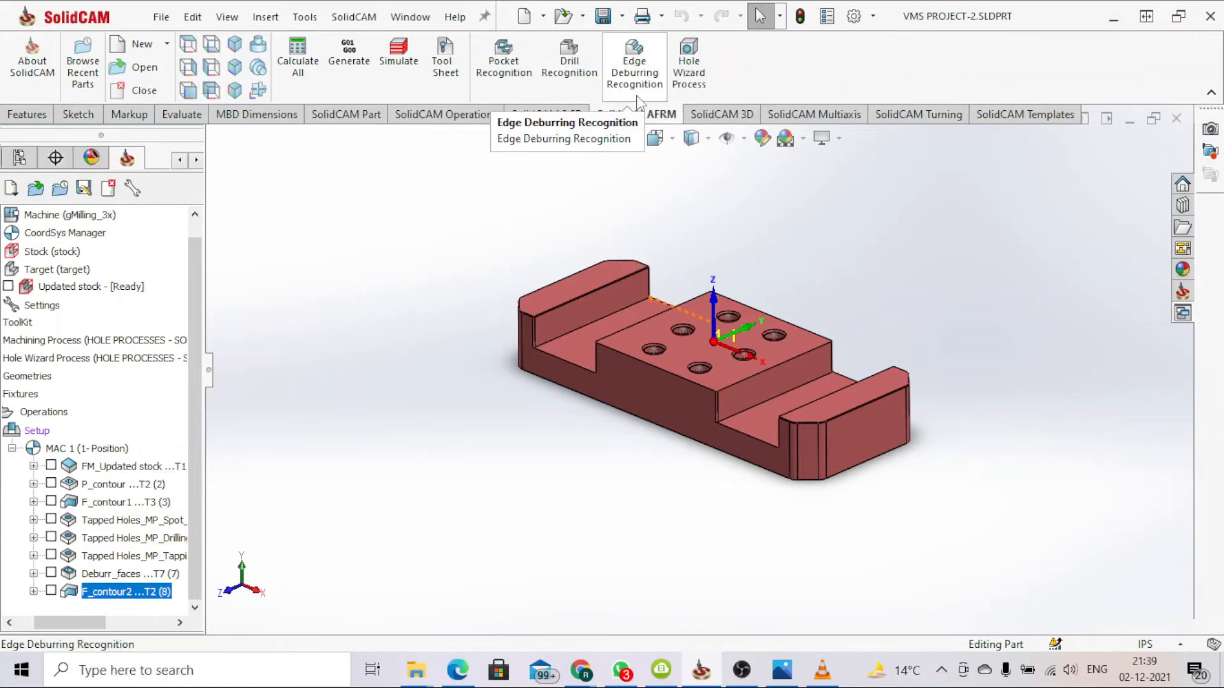
scroll(556, 365, down, 3)
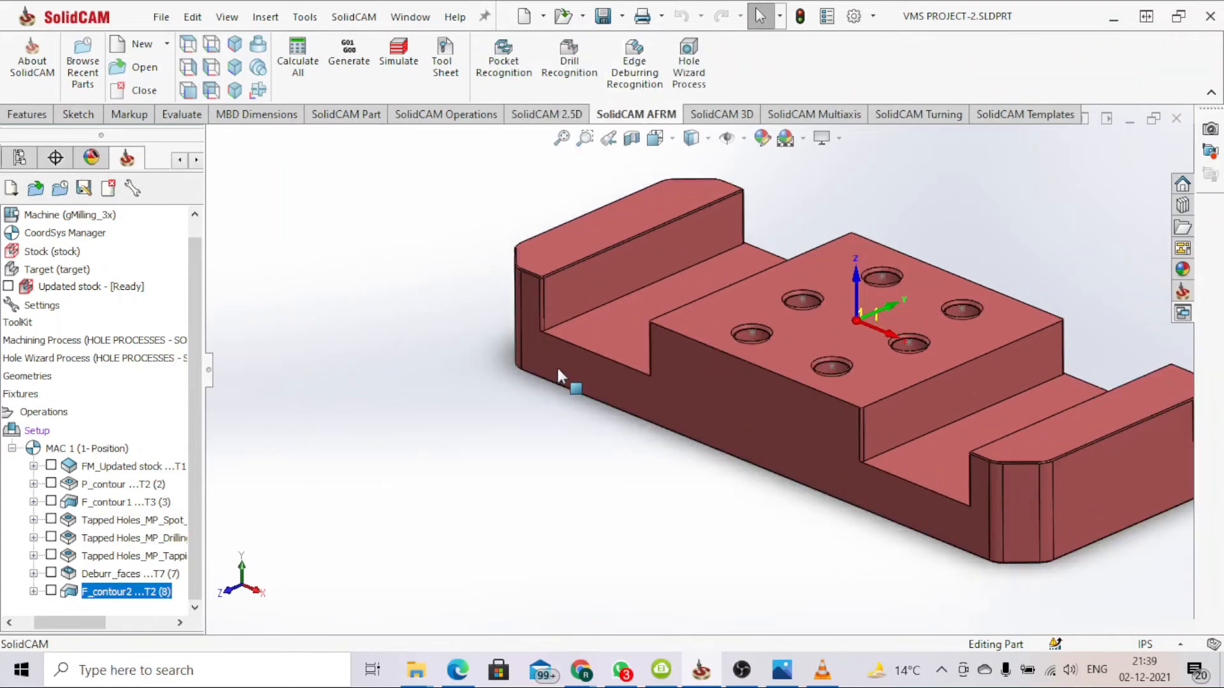
scroll(720, 346, up, 4)
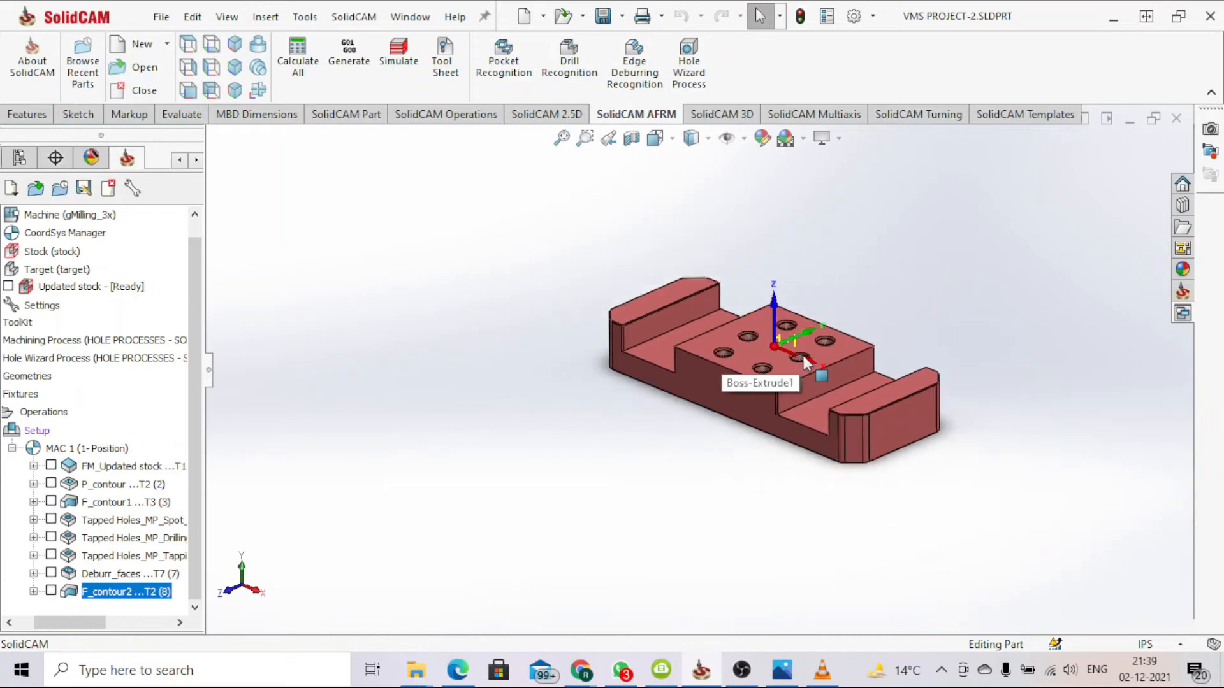
scroll(802, 354, down, 3)
middle_drag(784, 362, 768, 386)
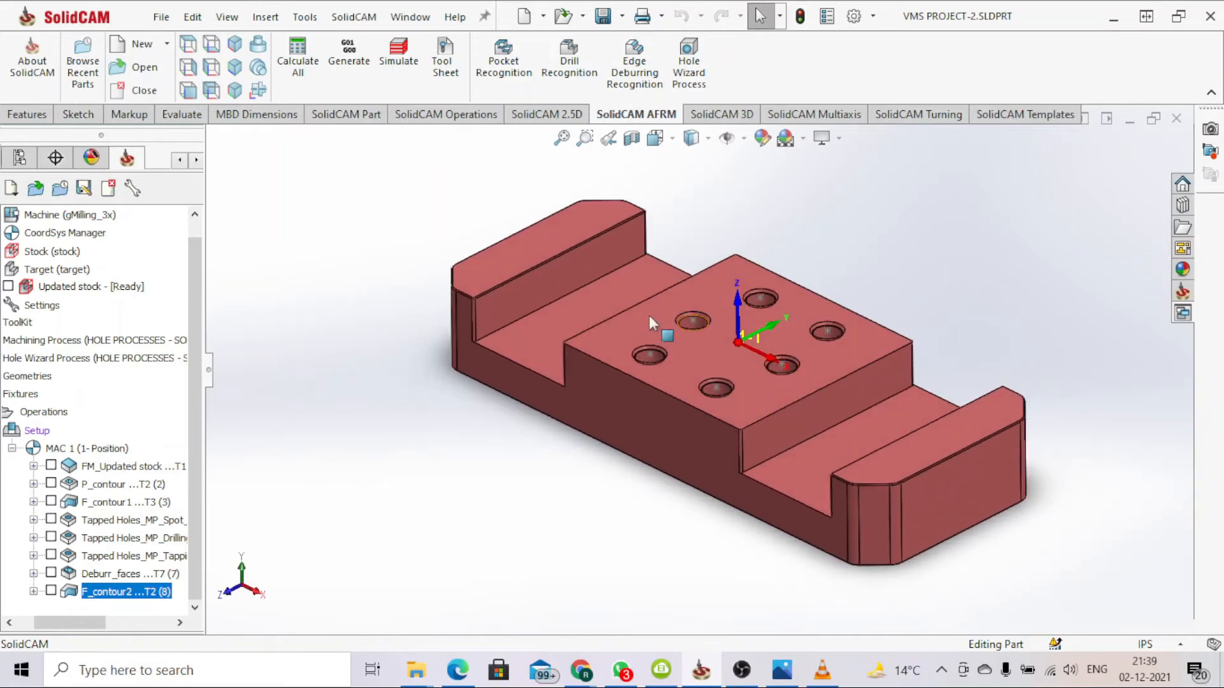
middle_drag(594, 420, 649, 446)
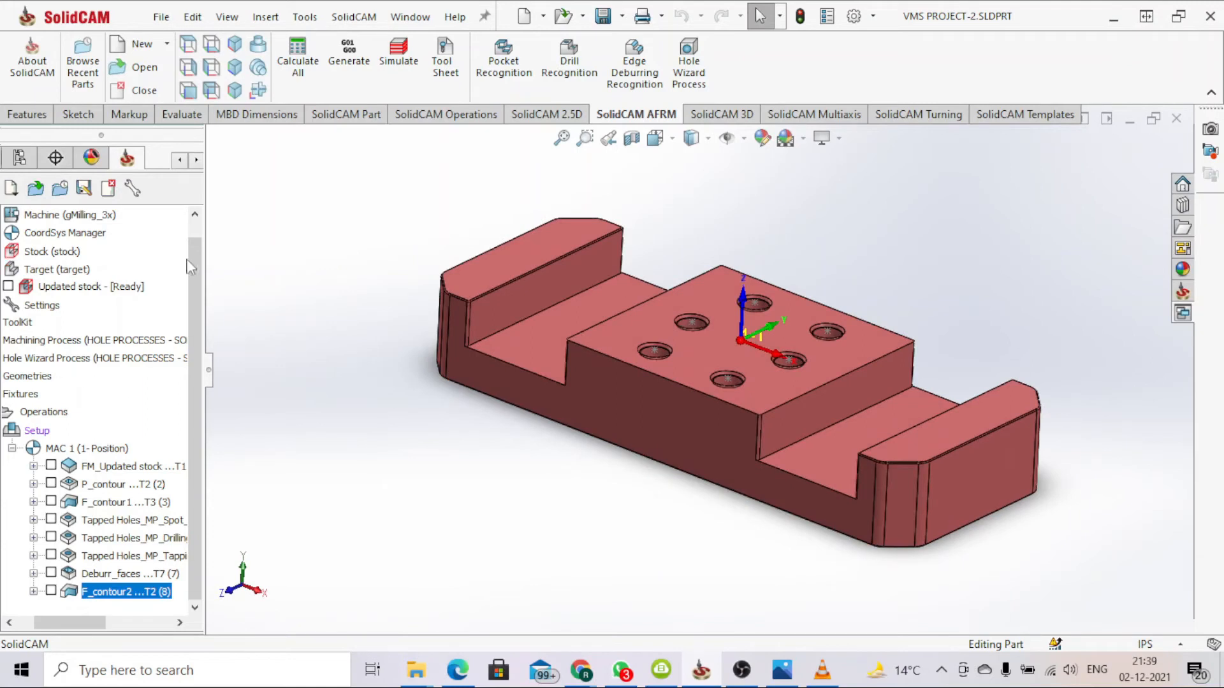
Add a second machine coordinate system on the part's stepped side face, with its origin at the top center of the model box.
click(93, 234)
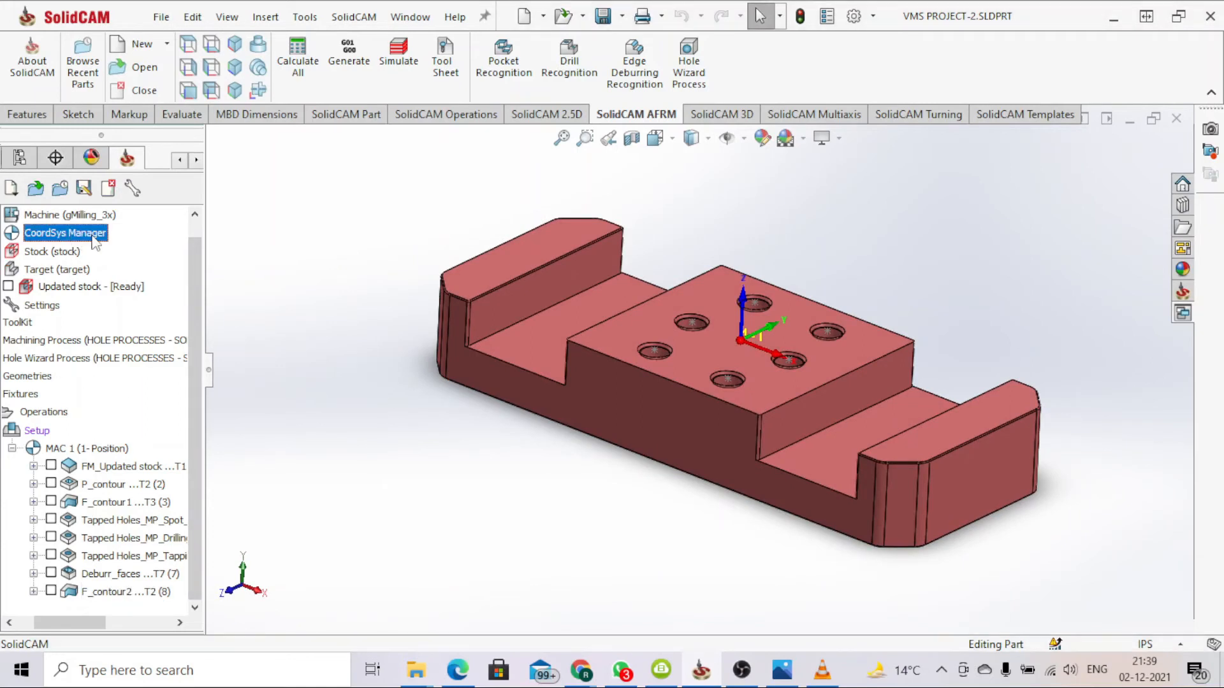
double_click(93, 234)
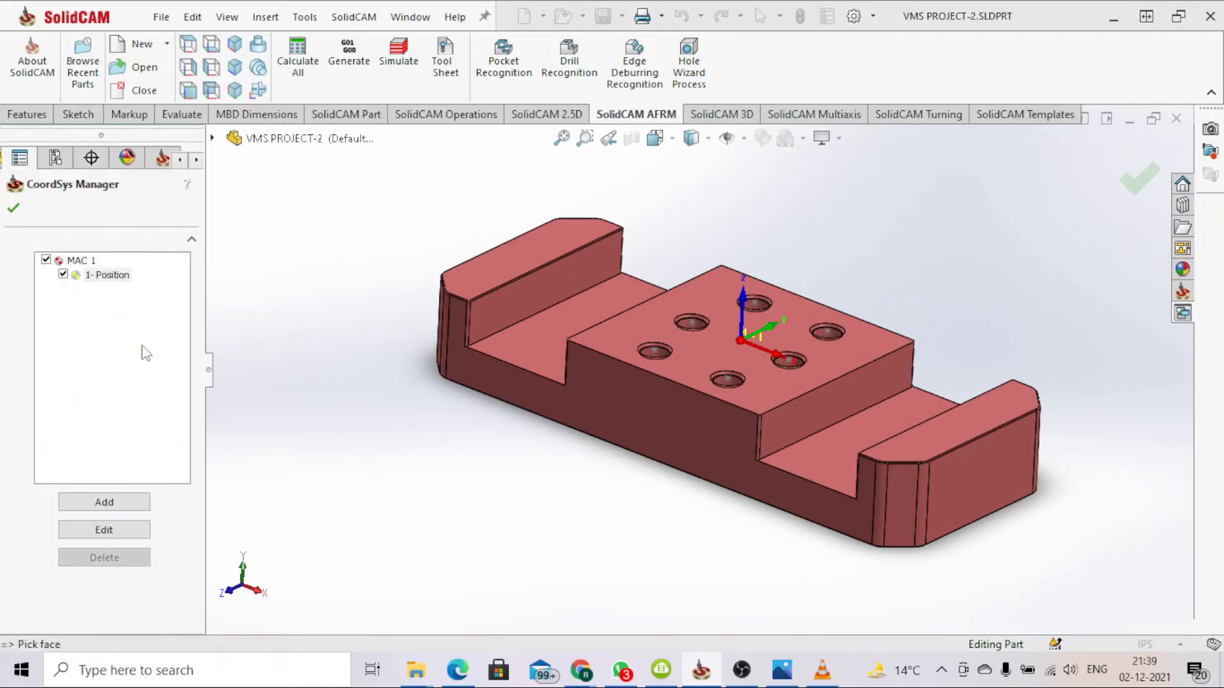
click(96, 503)
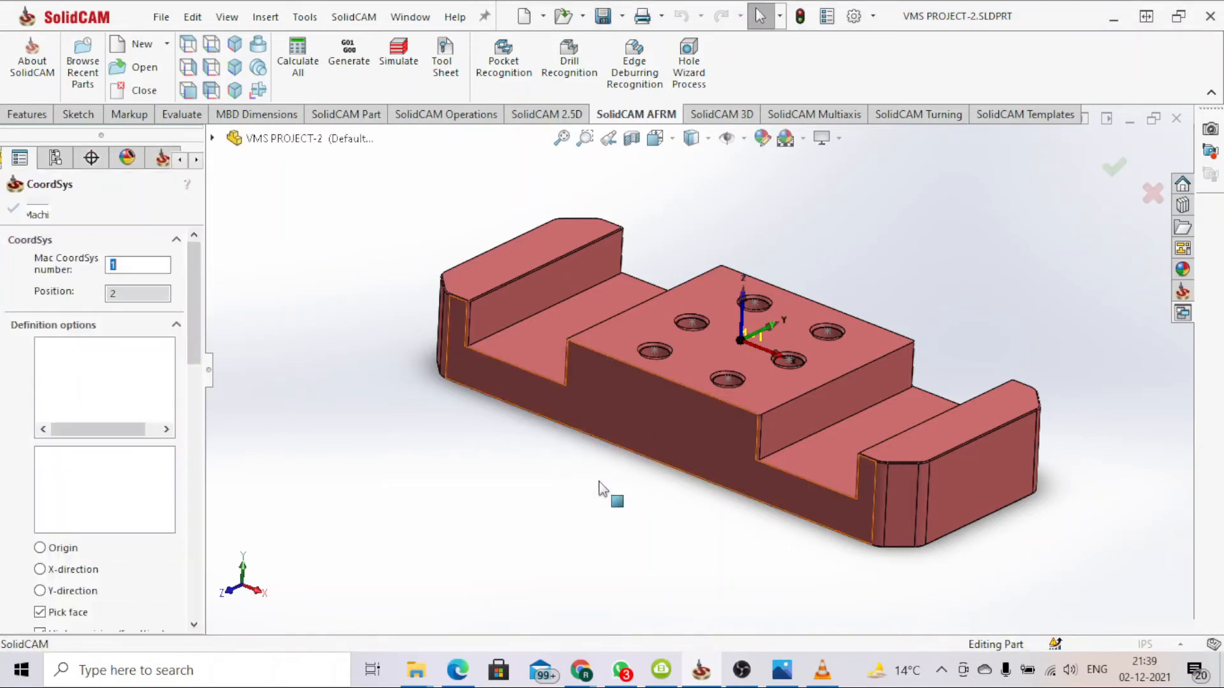
middle_drag(569, 441, 535, 229)
click(105, 346)
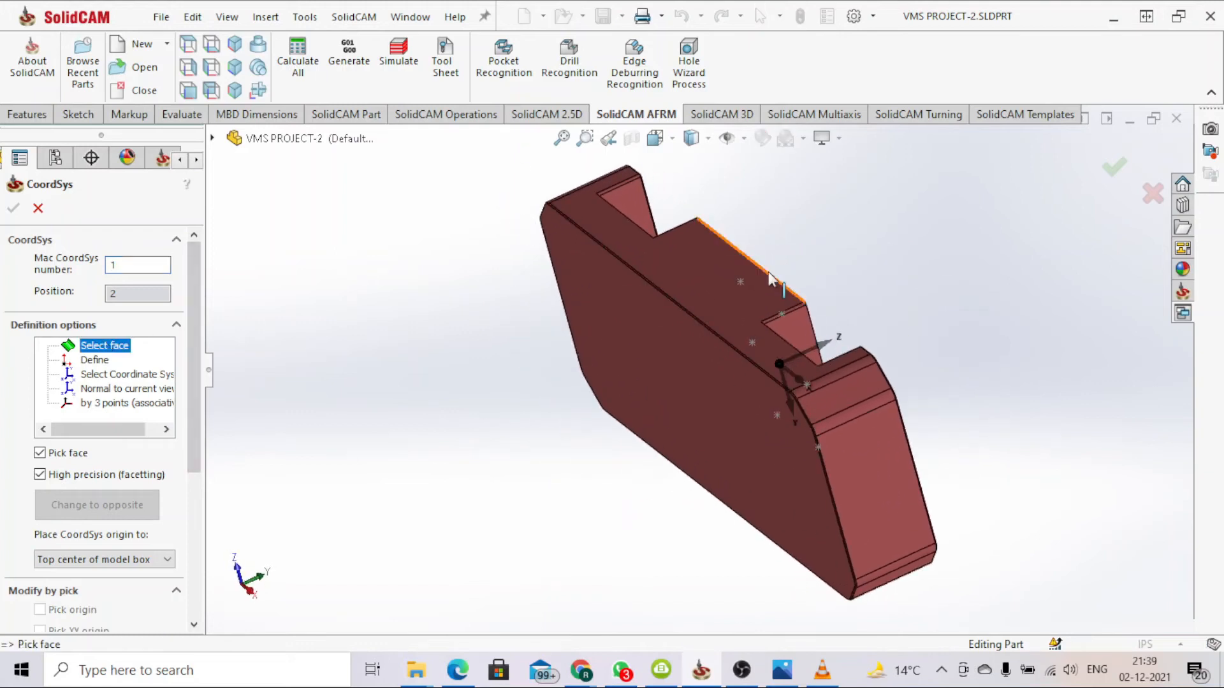
click(724, 286)
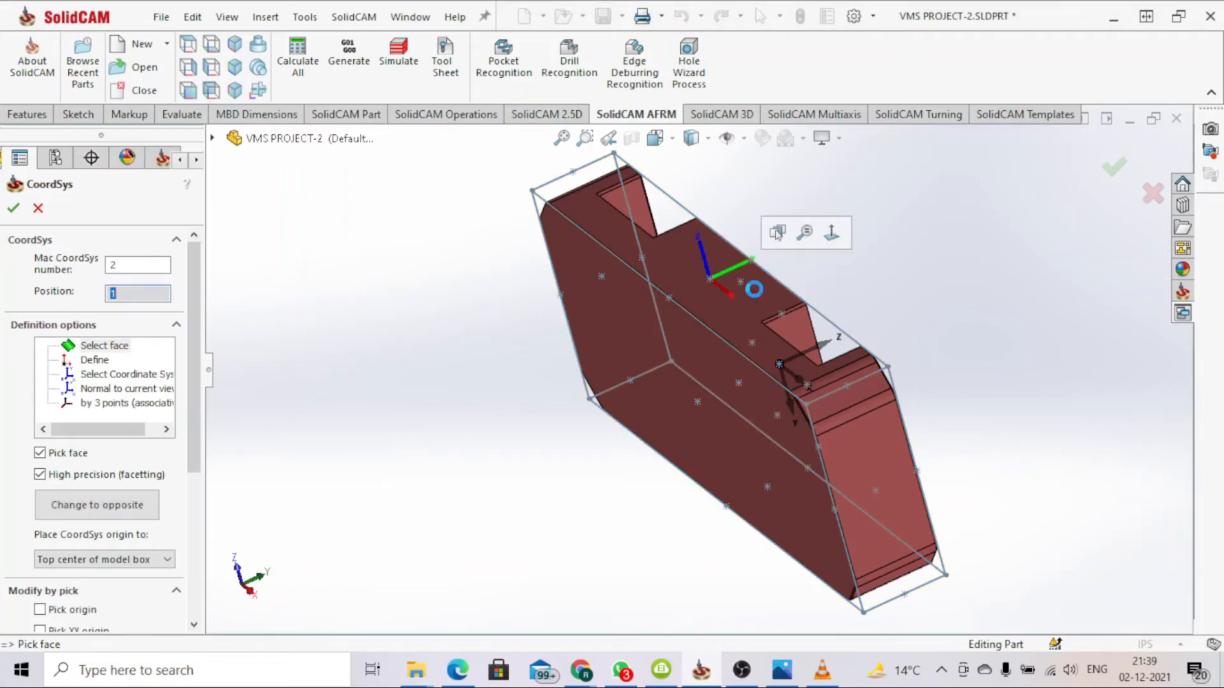
middle_drag(804, 300, 813, 289)
scroll(813, 290, up, 1)
click(19, 212)
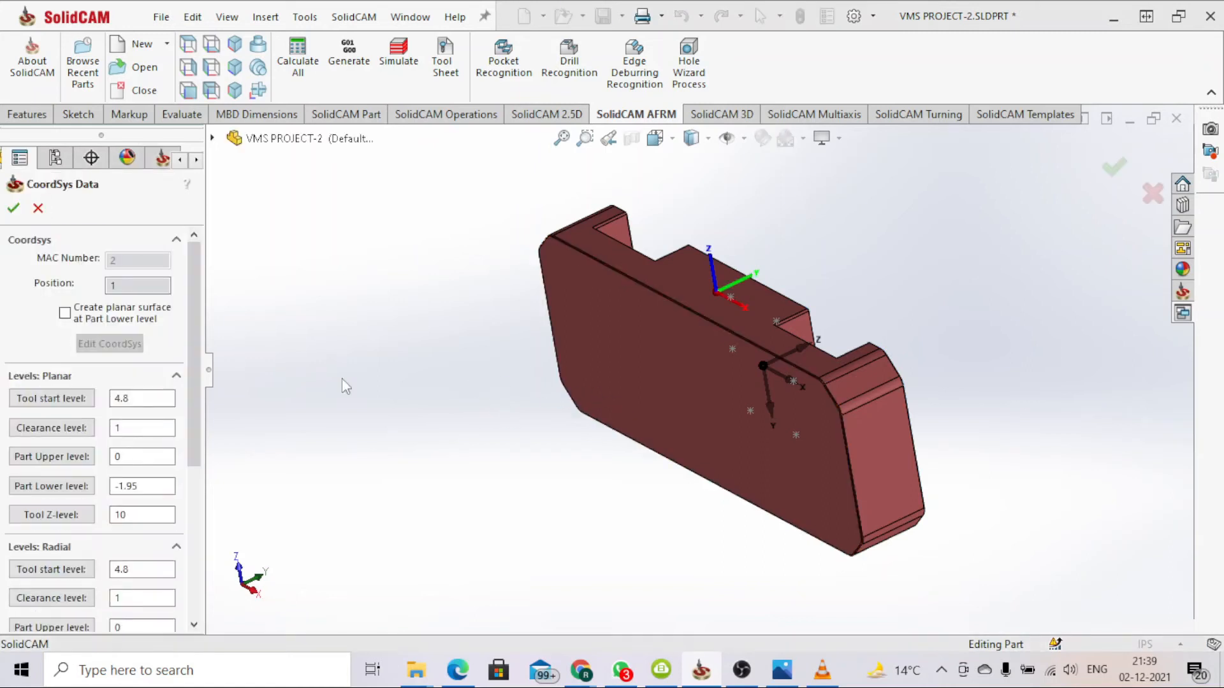
click(17, 205)
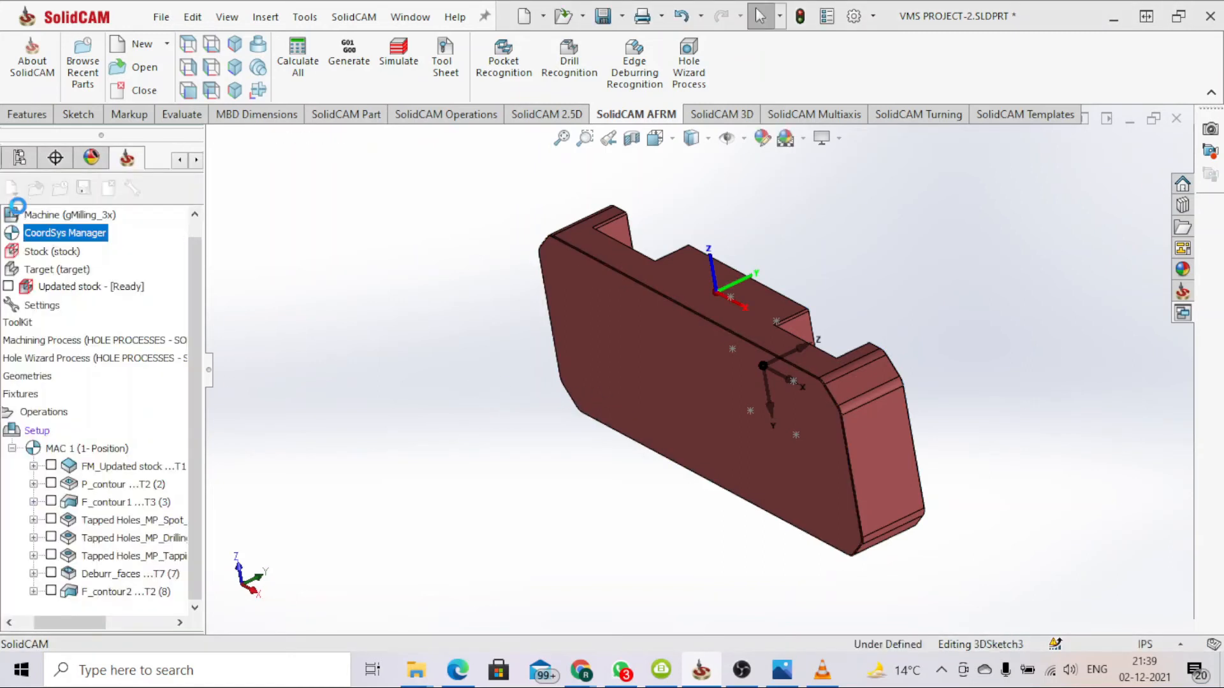
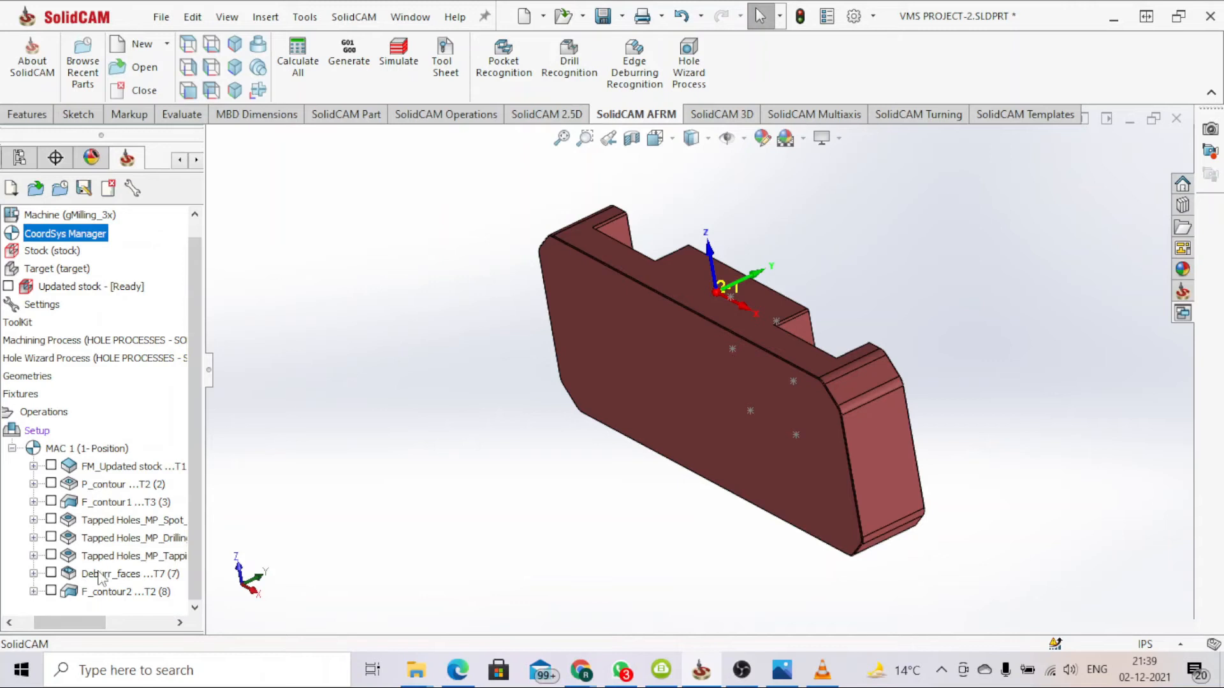
Copy the Deburr_faces operation and assign the copy to the MAC 2 (1-Position) coordinate system.
click(127, 577)
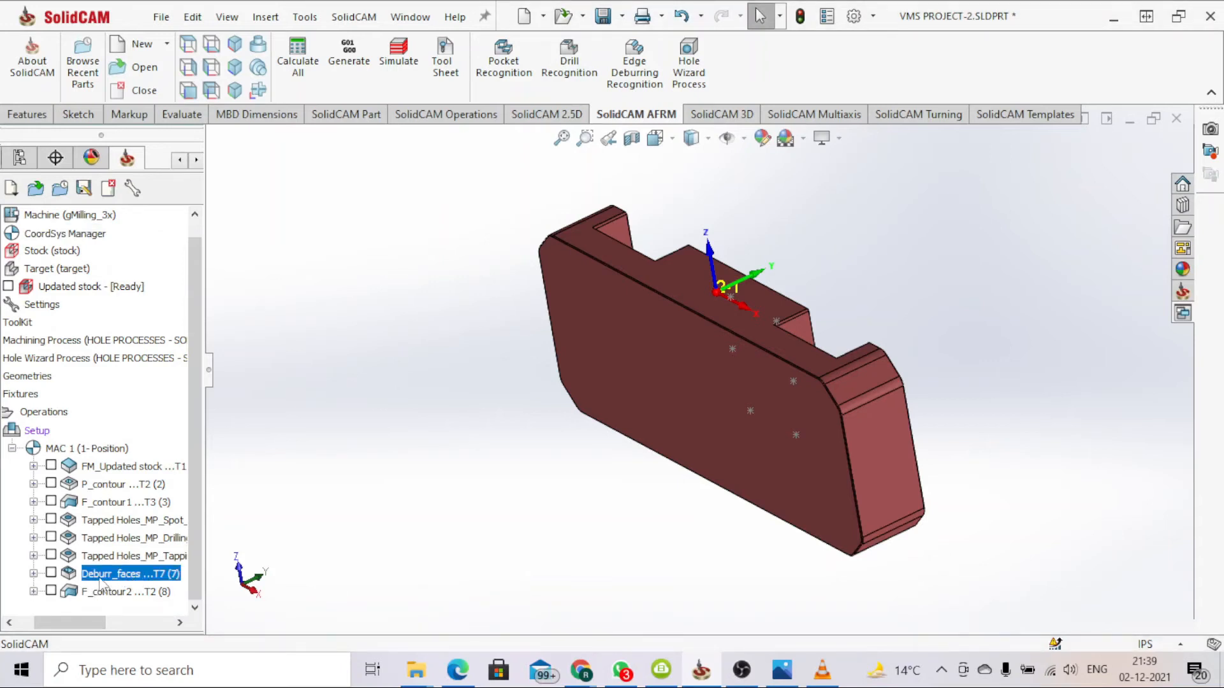
right_click(101, 582)
click(198, 211)
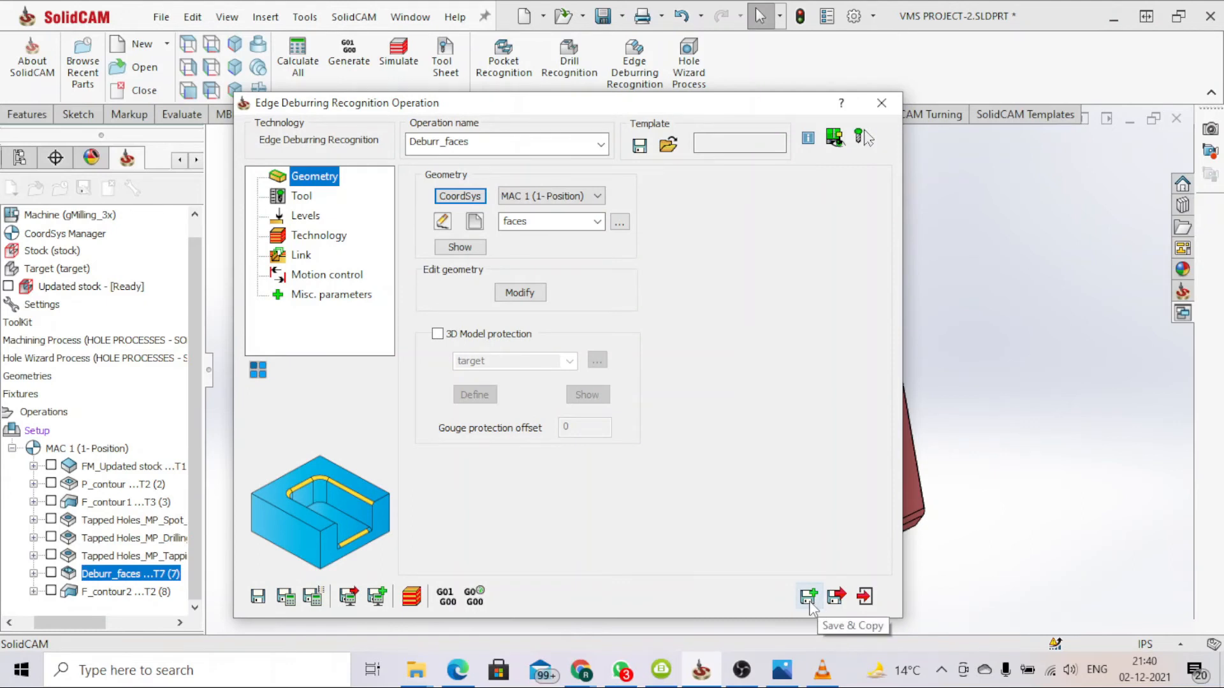
click(809, 599)
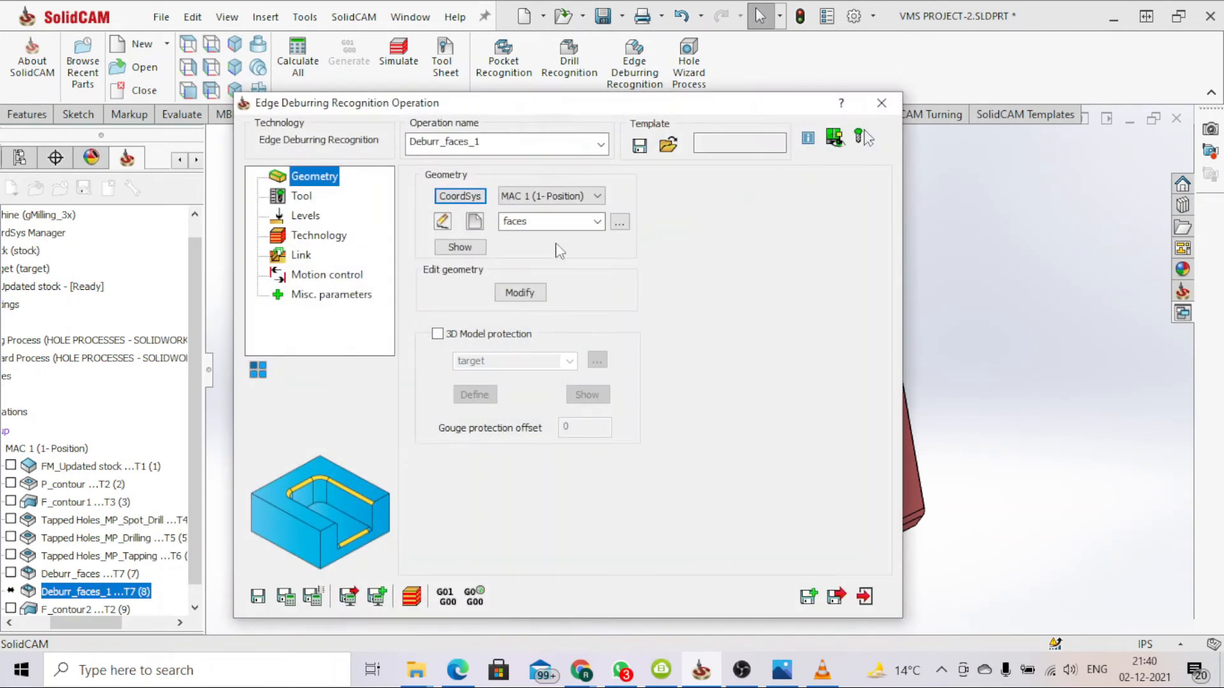
click(595, 198)
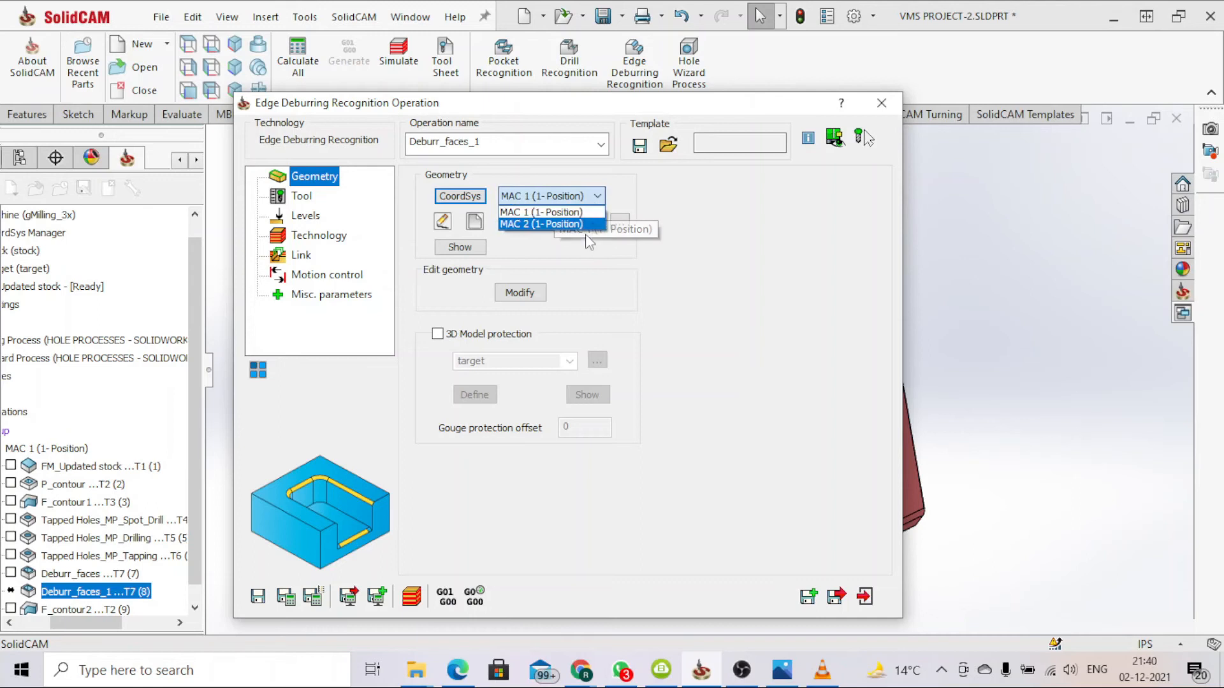
click(552, 225)
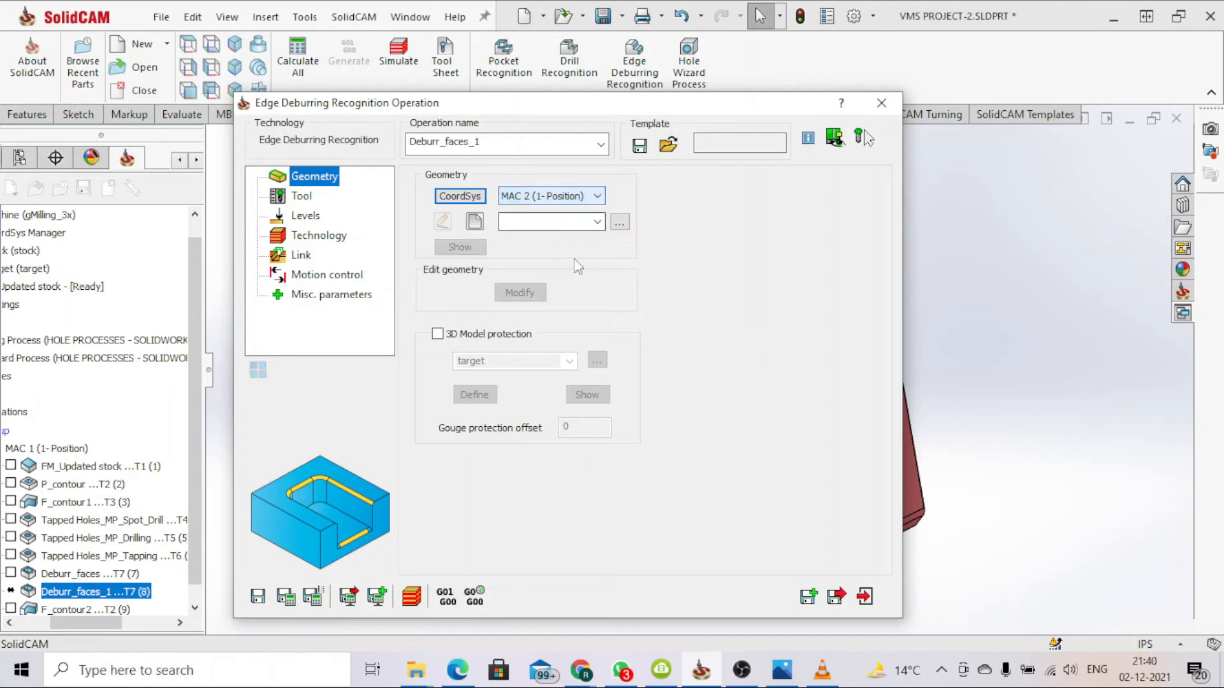
Review the copied deburring operation's tool, levels, technology, link and miscellaneous parameters.
click(302, 198)
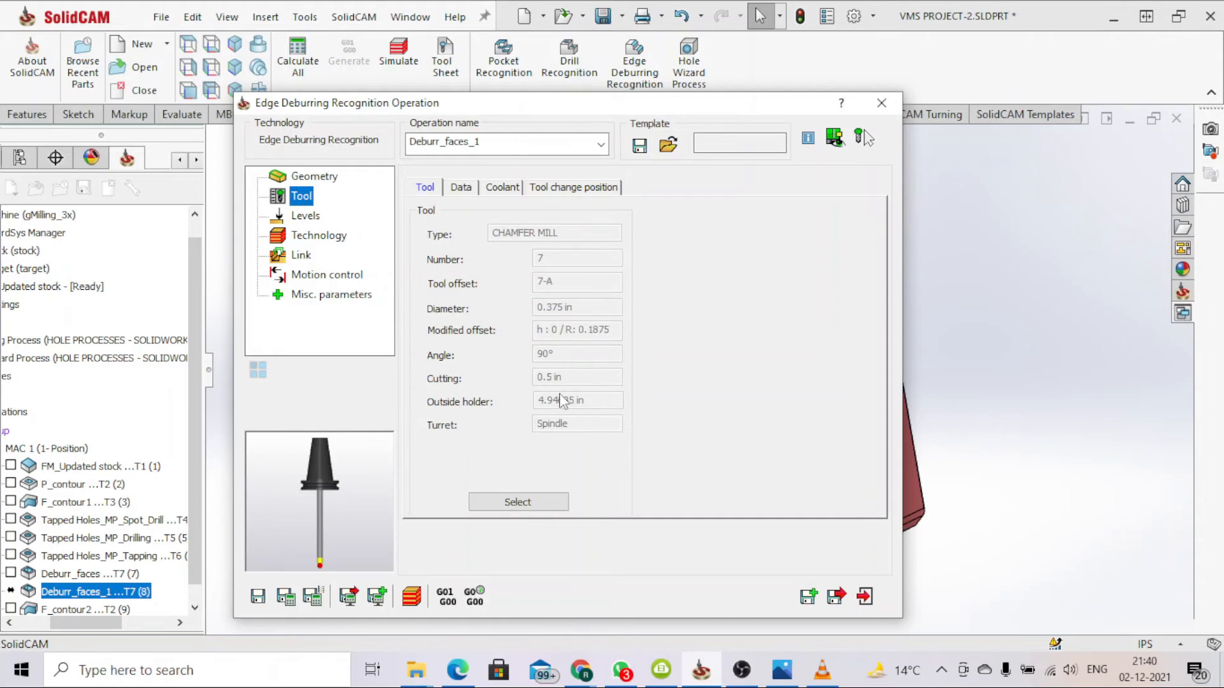
click(298, 218)
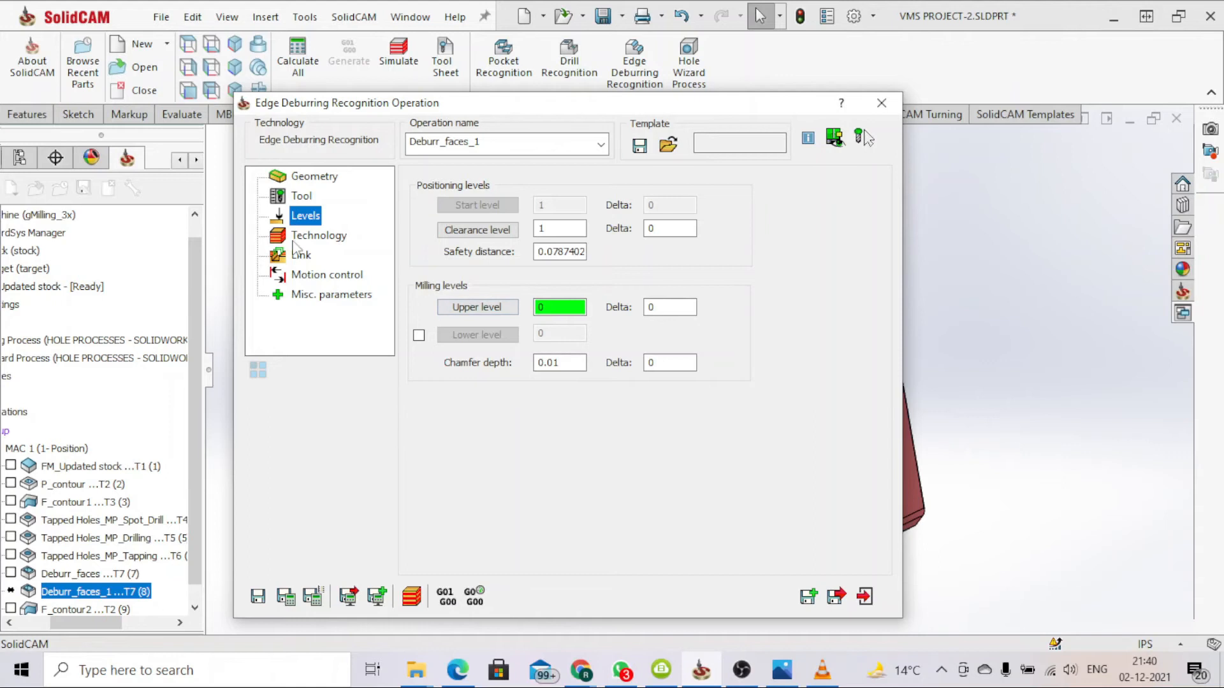
click(325, 237)
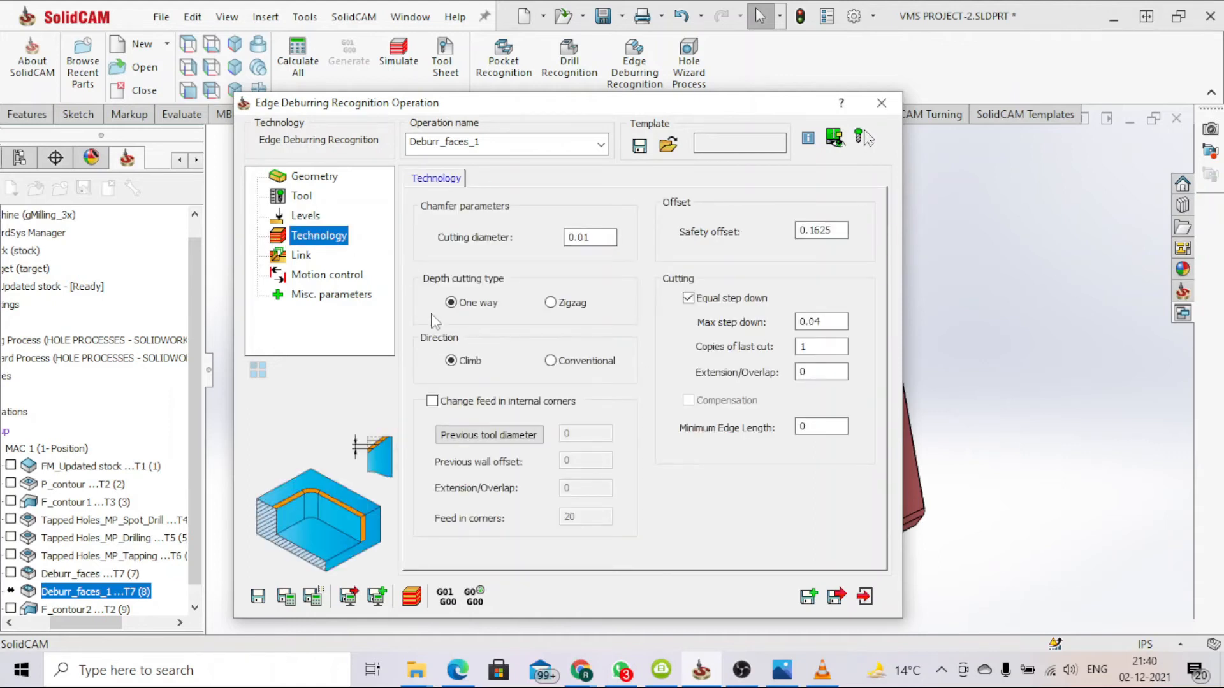
click(312, 257)
click(323, 294)
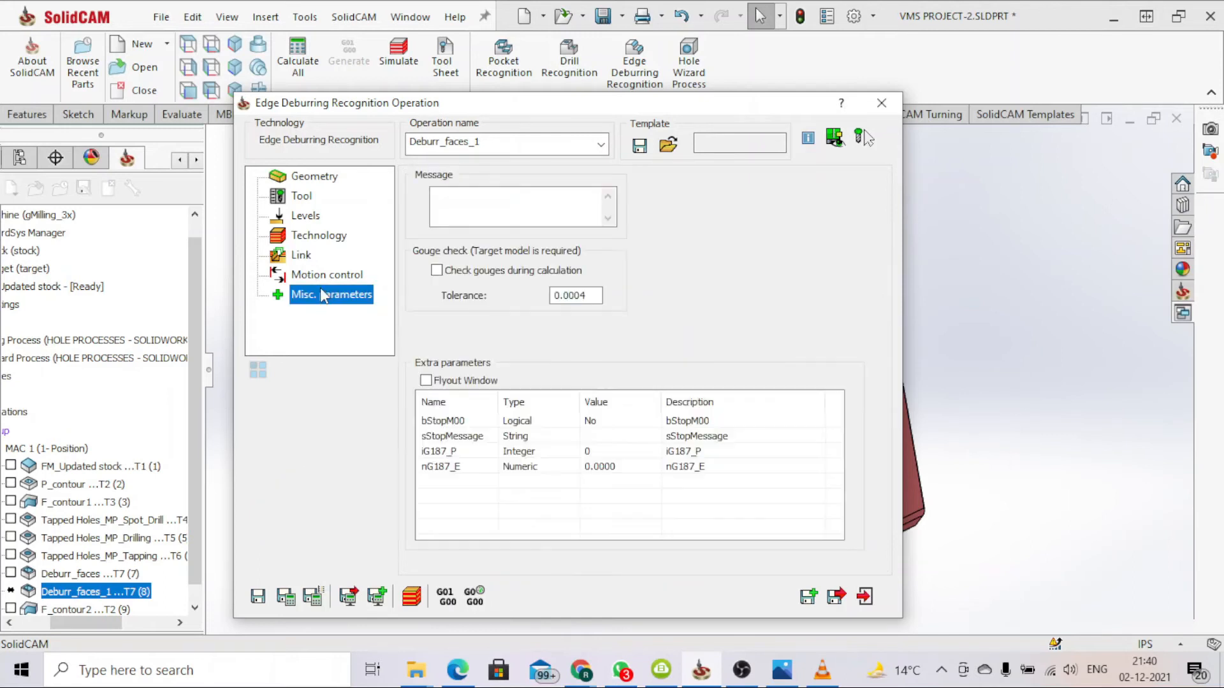
click(306, 217)
click(302, 195)
click(311, 176)
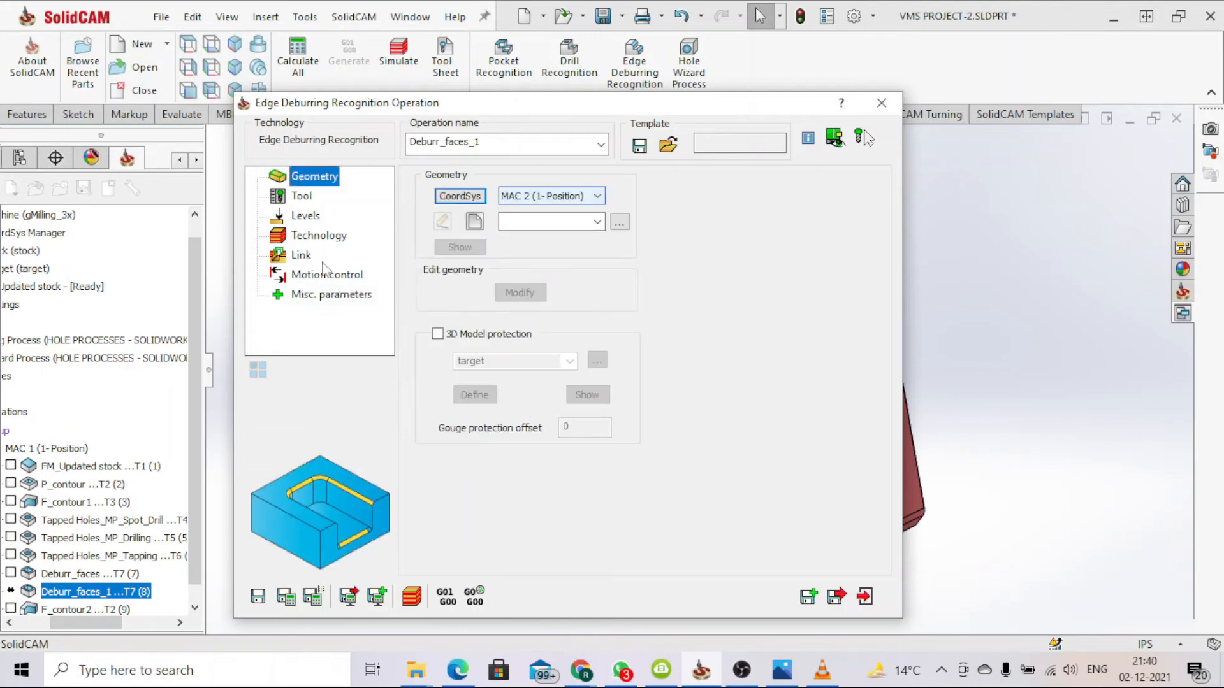
Define new geometry for the copied deburring operation from the stepped side face in Face selection mode, and save and calculate the operation.
click(286, 597)
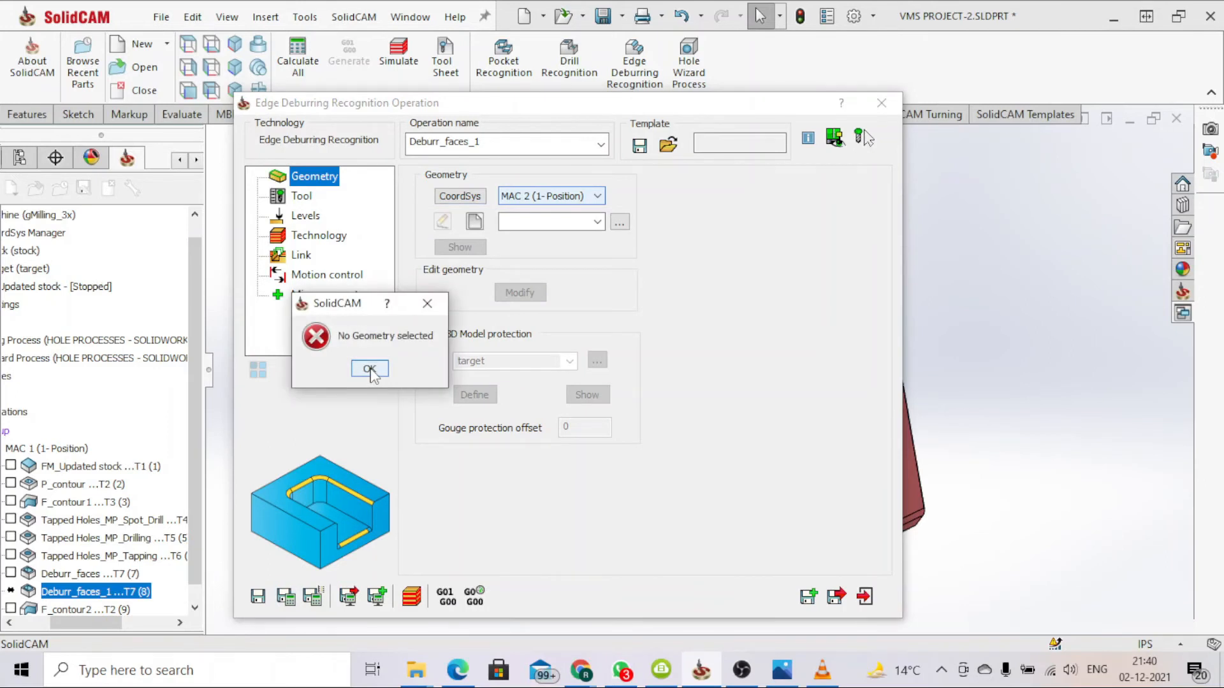
click(370, 369)
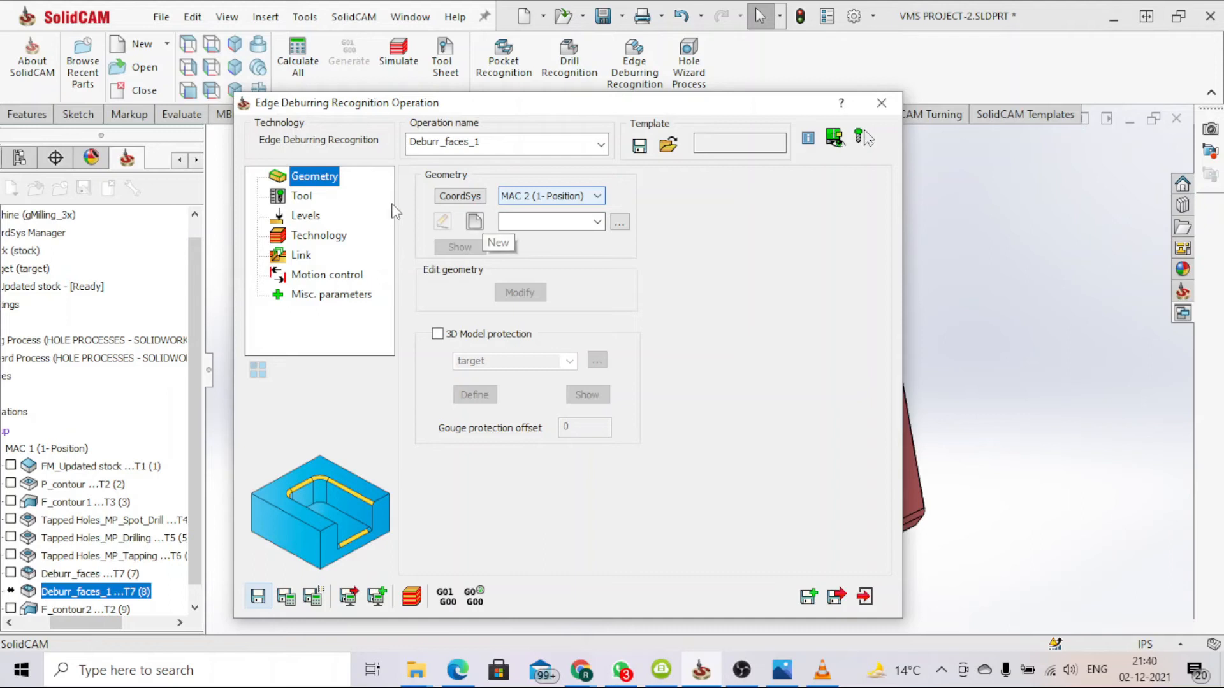
click(475, 222)
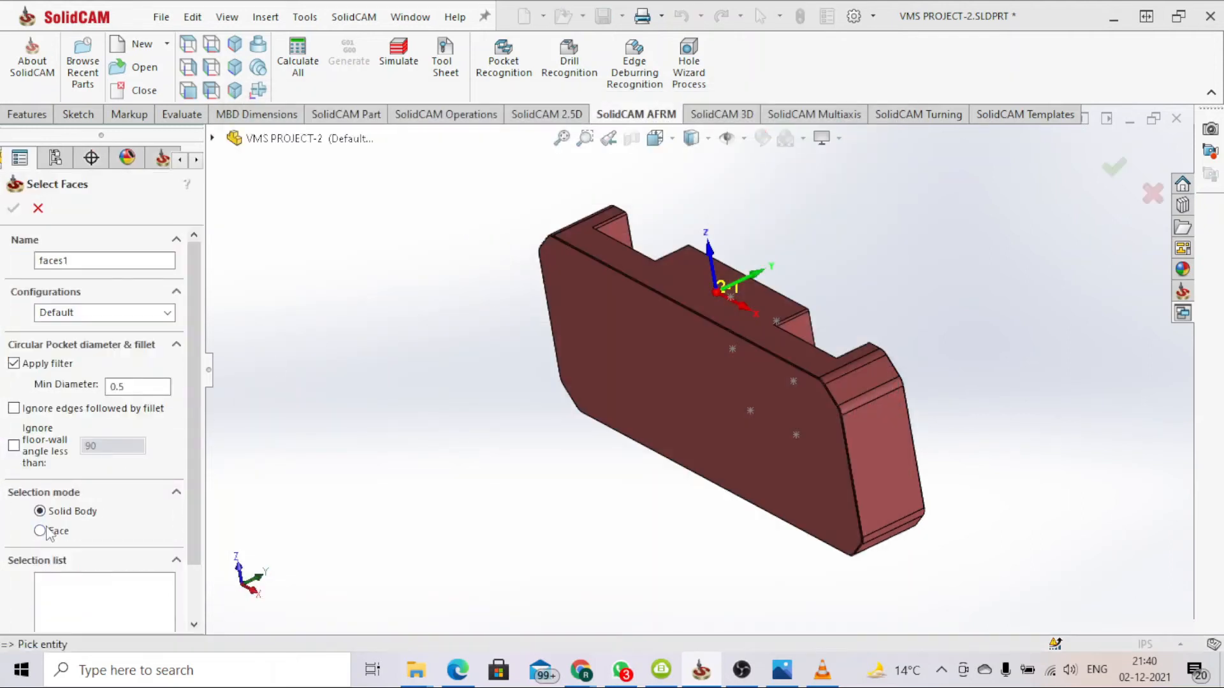
click(48, 534)
click(683, 289)
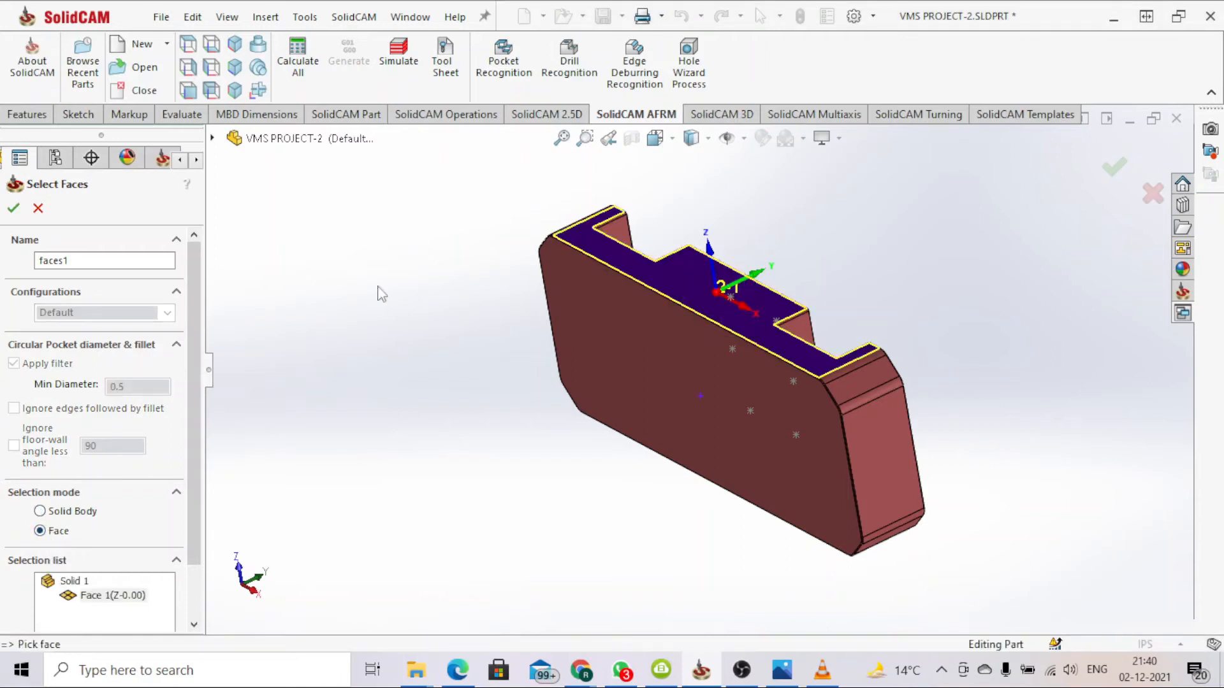
click(21, 210)
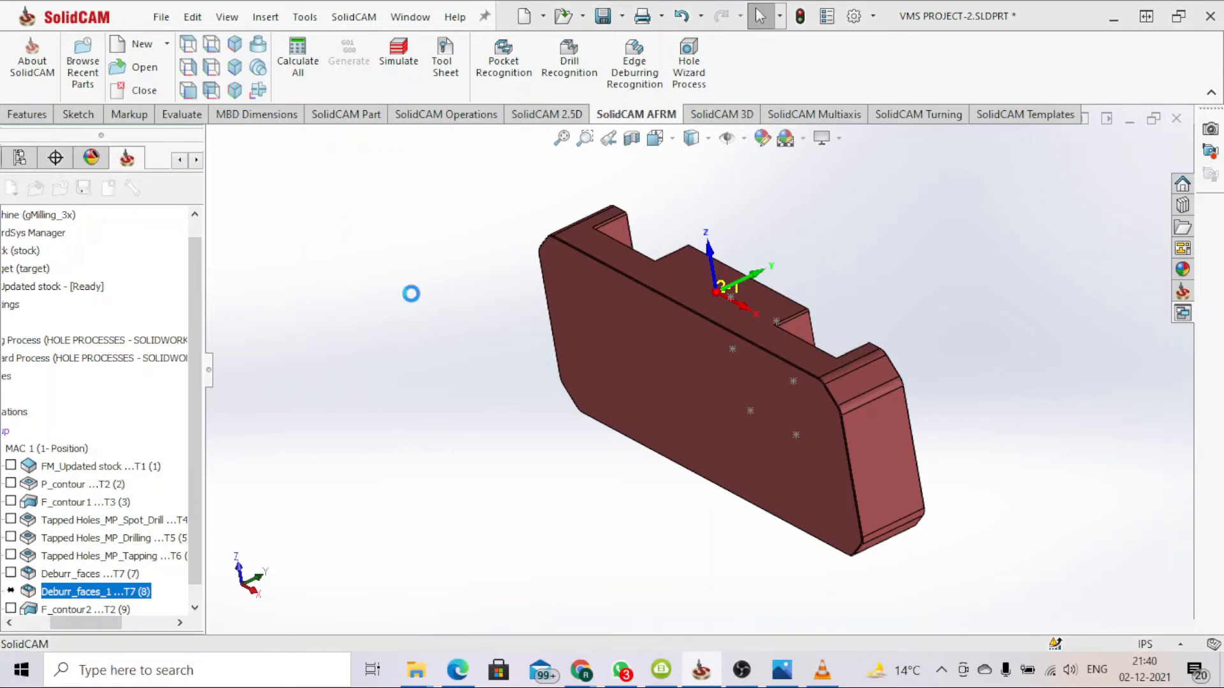
click(298, 597)
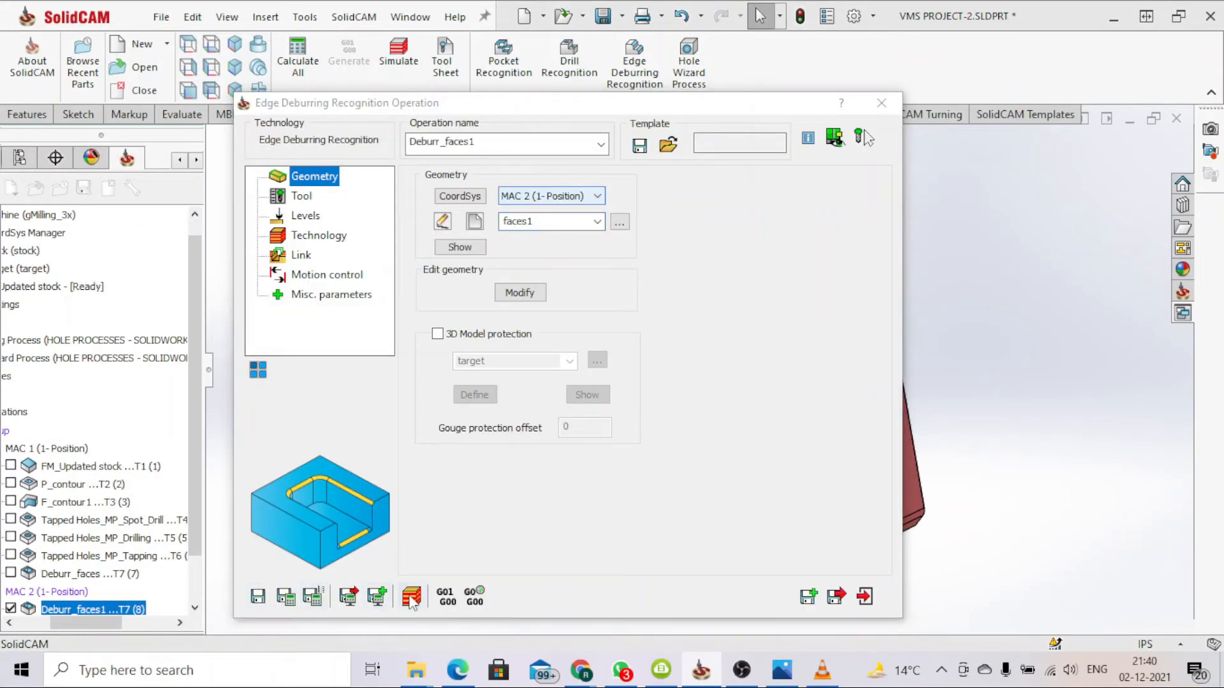
Simulate the side-face deburring operation, inspect the rest material after it, and close the simulation and the operation settings.
drag(197, 476, 203, 542)
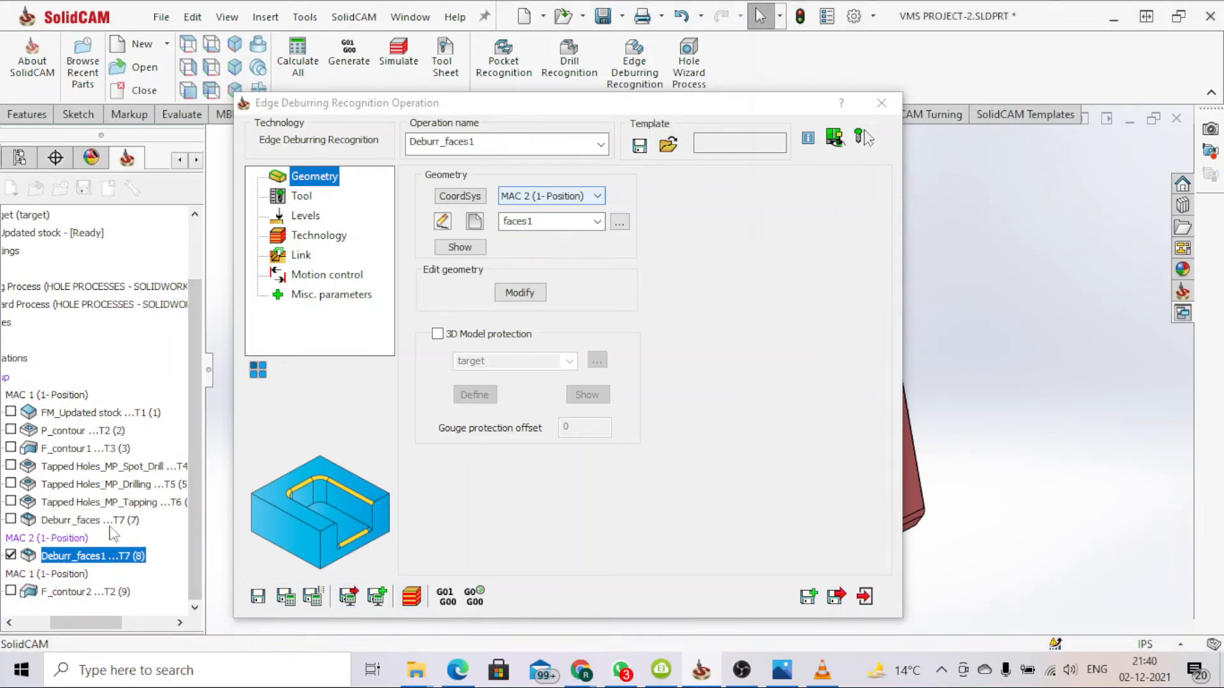
click(412, 597)
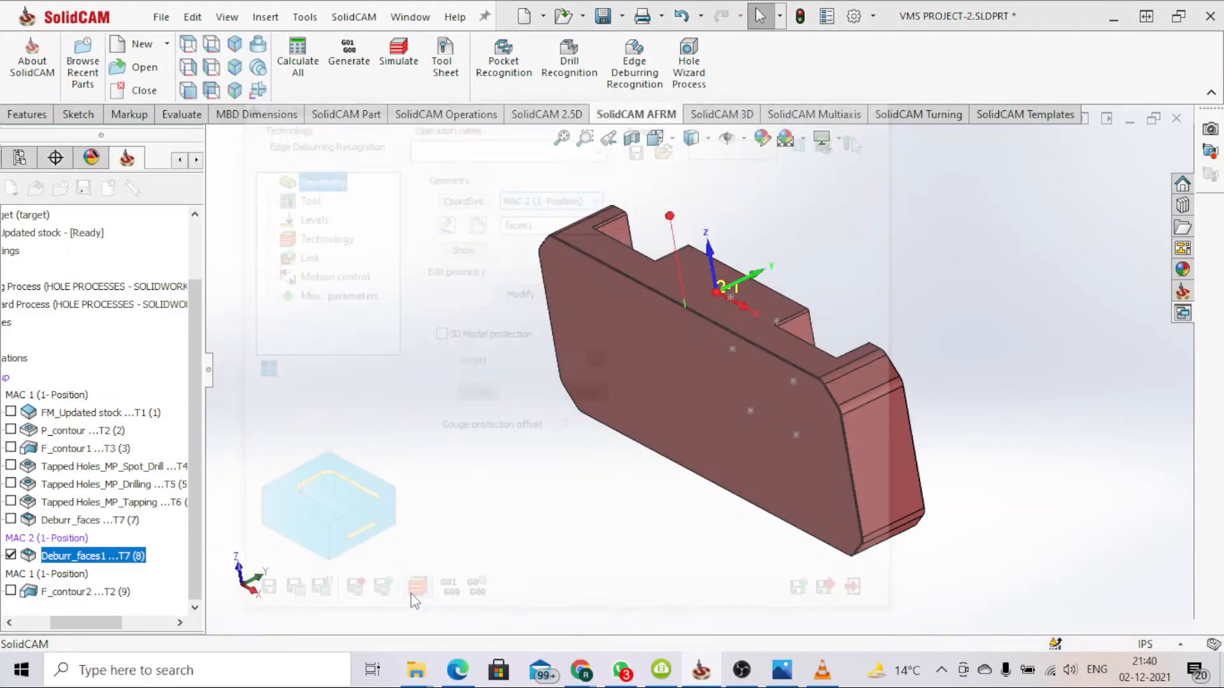
click(1112, 239)
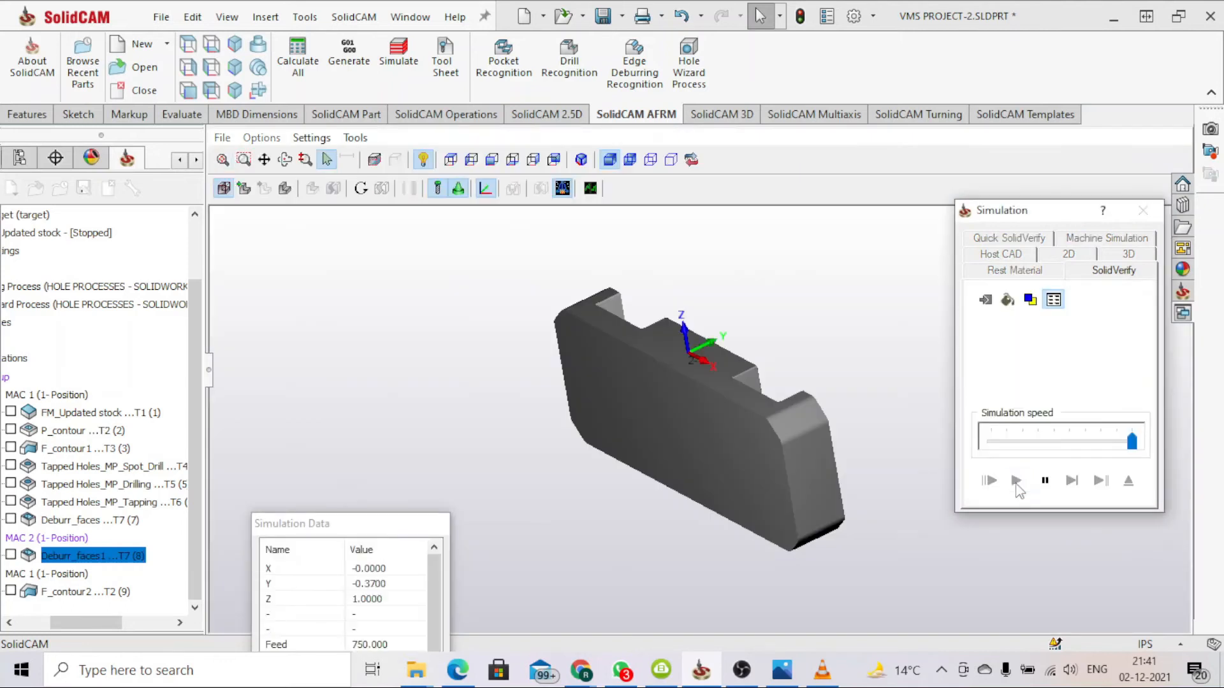
click(998, 273)
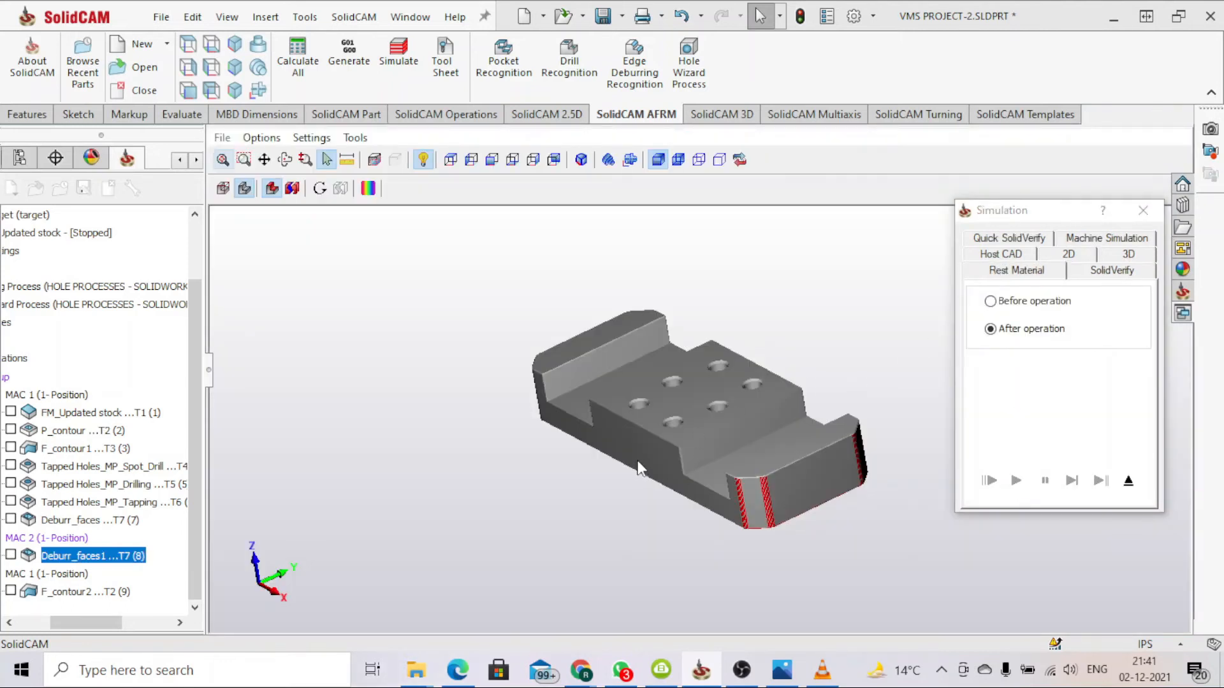
middle_drag(640, 469, 637, 418)
middle_drag(726, 577, 850, 507)
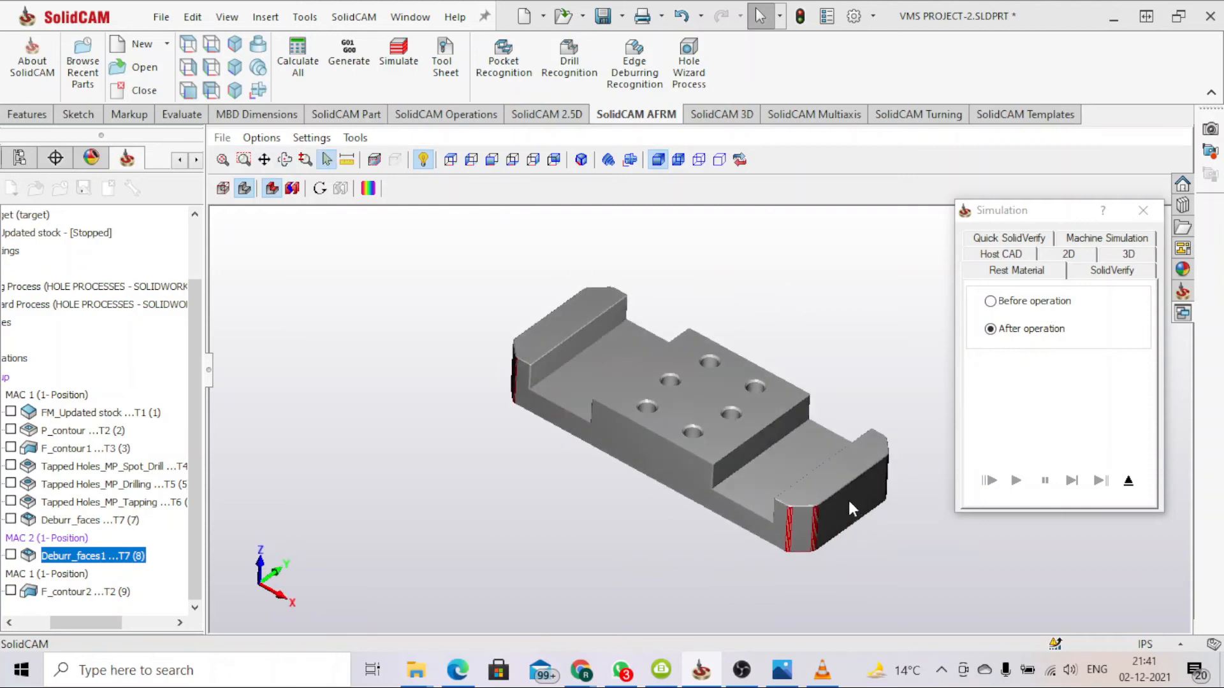
click(1143, 211)
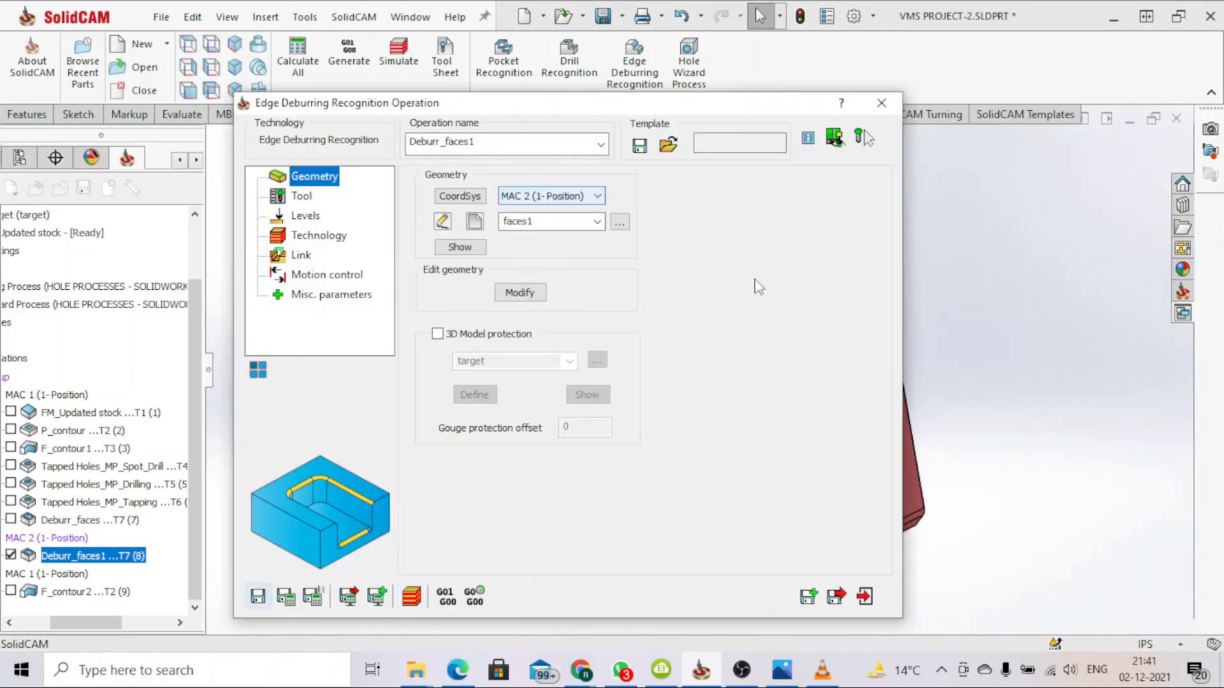
click(882, 102)
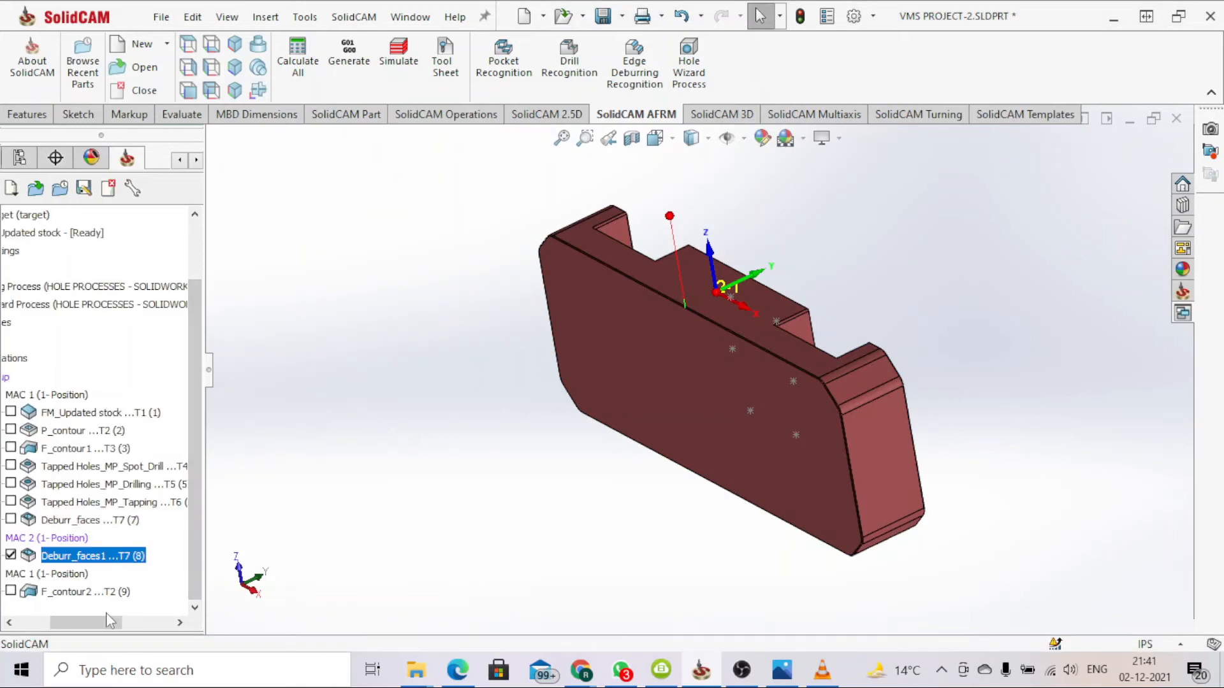
Add machine coordinate system MAC 3 on the part's narrow end face, with its origin at the top center of the model box.
drag(107, 620, 83, 620)
drag(195, 571, 196, 514)
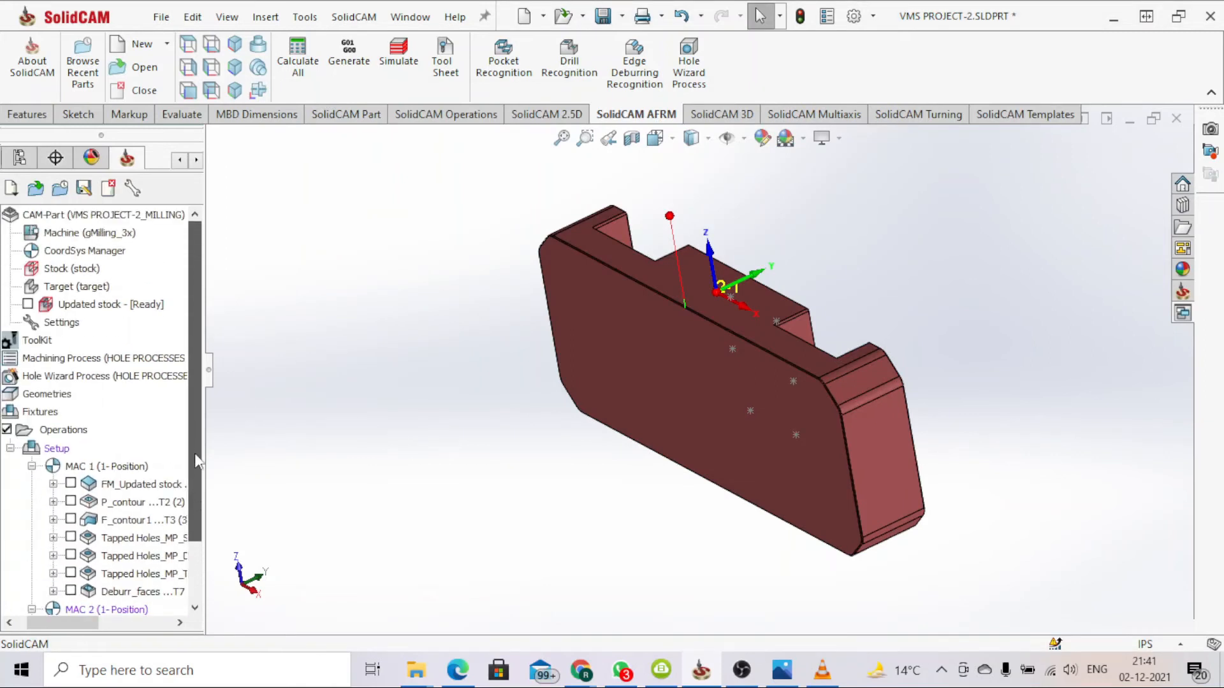
click(96, 254)
right_click(96, 254)
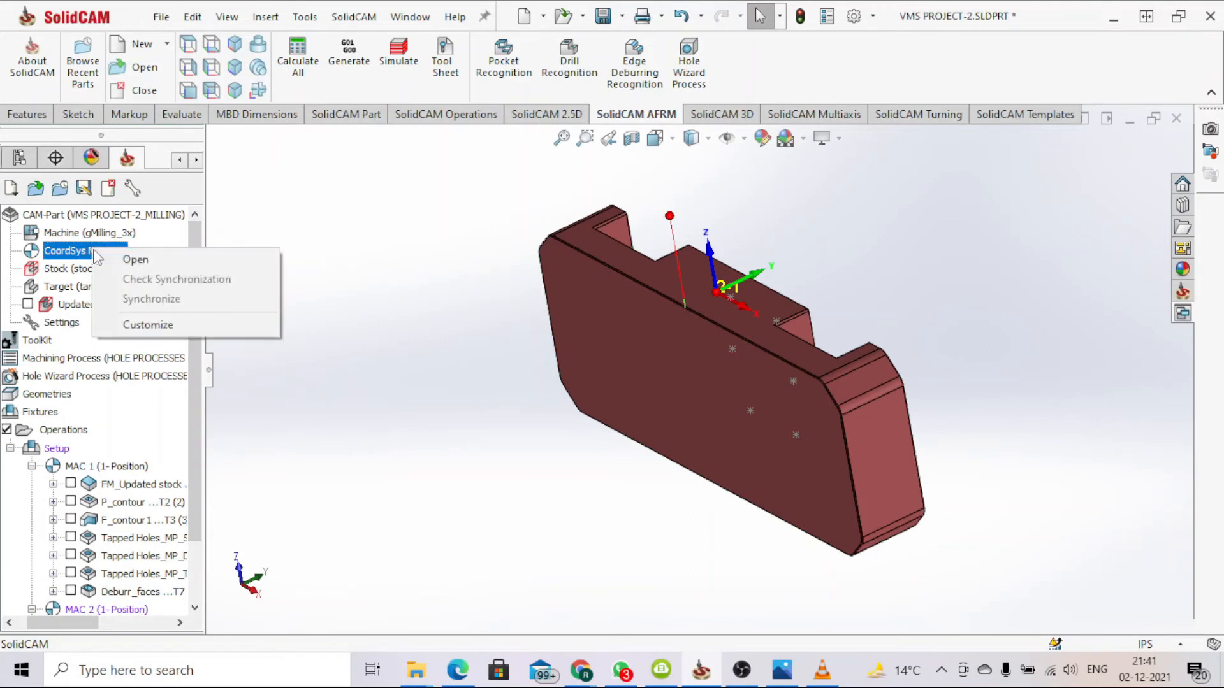
click(210, 259)
click(129, 500)
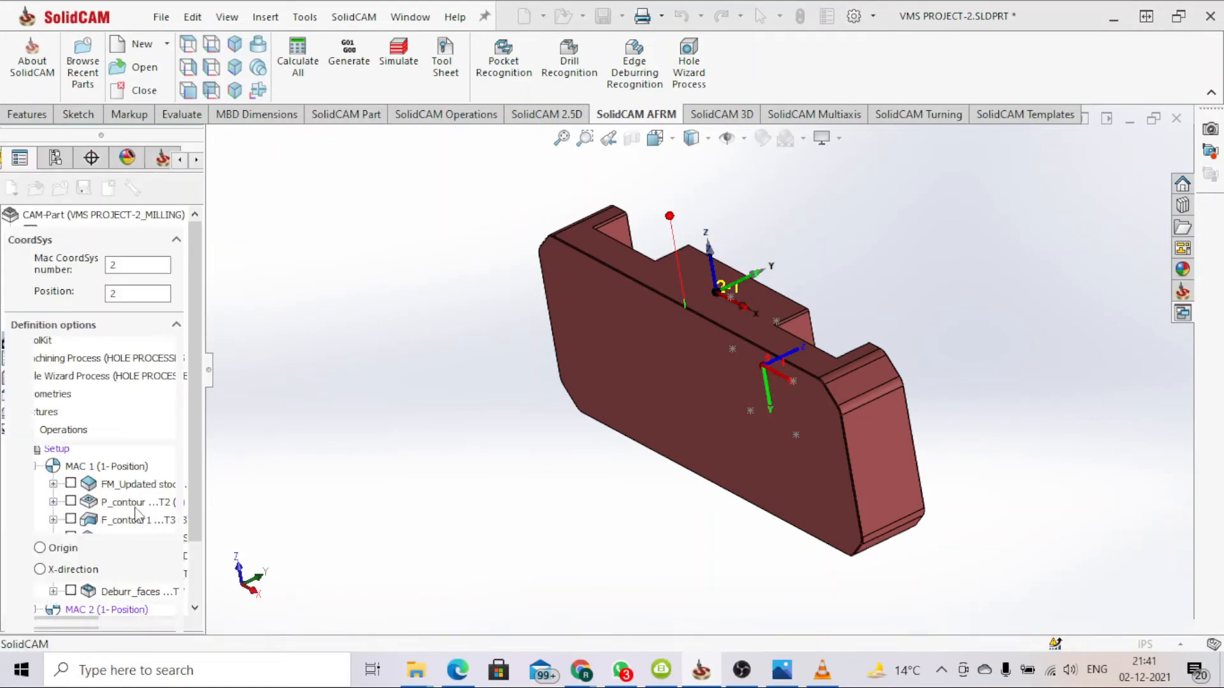
click(114, 347)
mouse_move(802, 436)
middle_down()
mouse_move(757, 396)
mouse_move(711, 279)
mouse_move(897, 321)
mouse_move(811, 441)
middle_up()
click(769, 269)
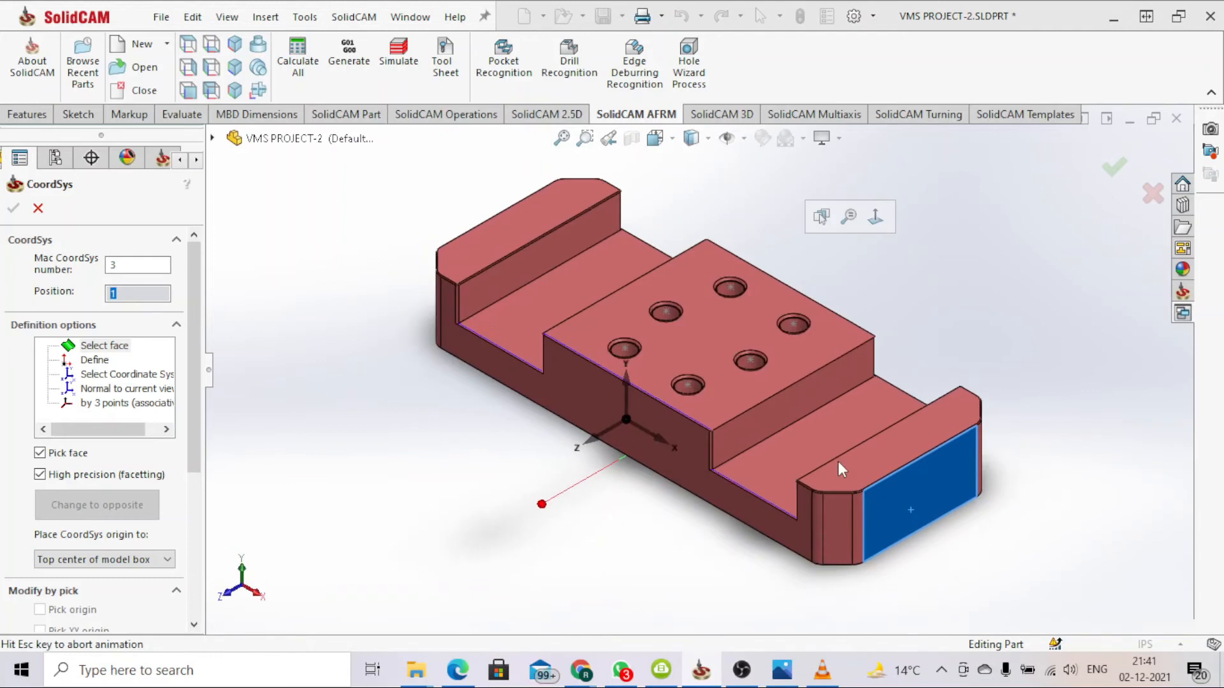
click(915, 504)
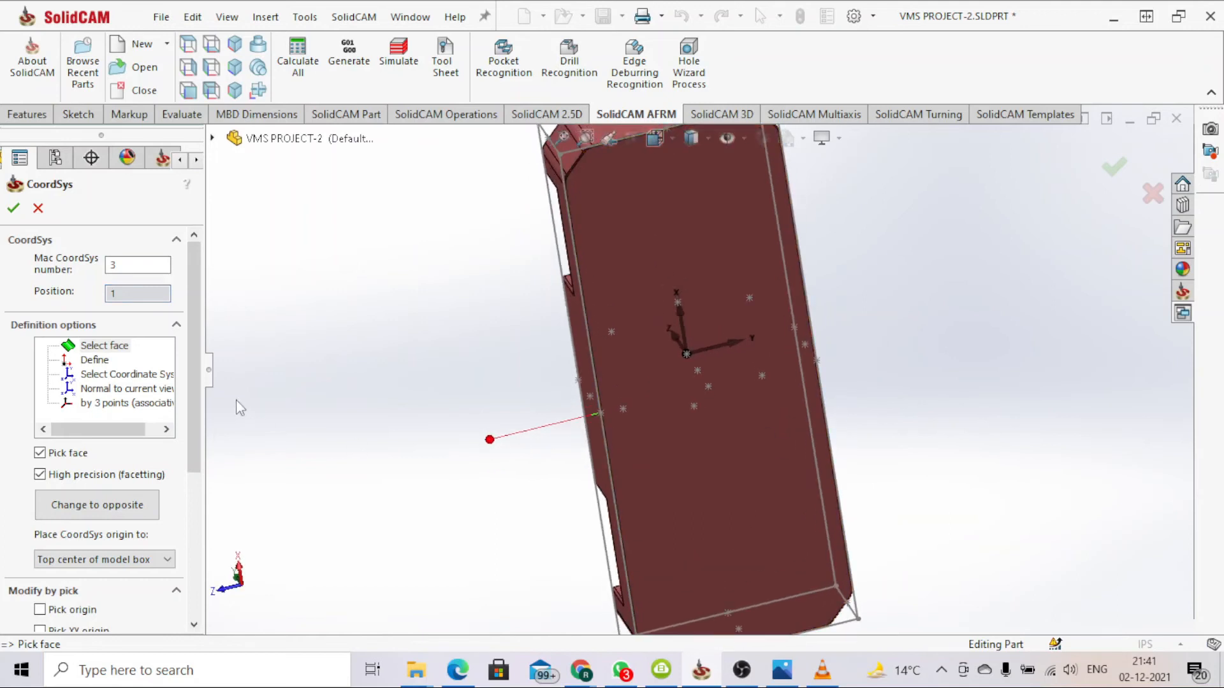
click(20, 211)
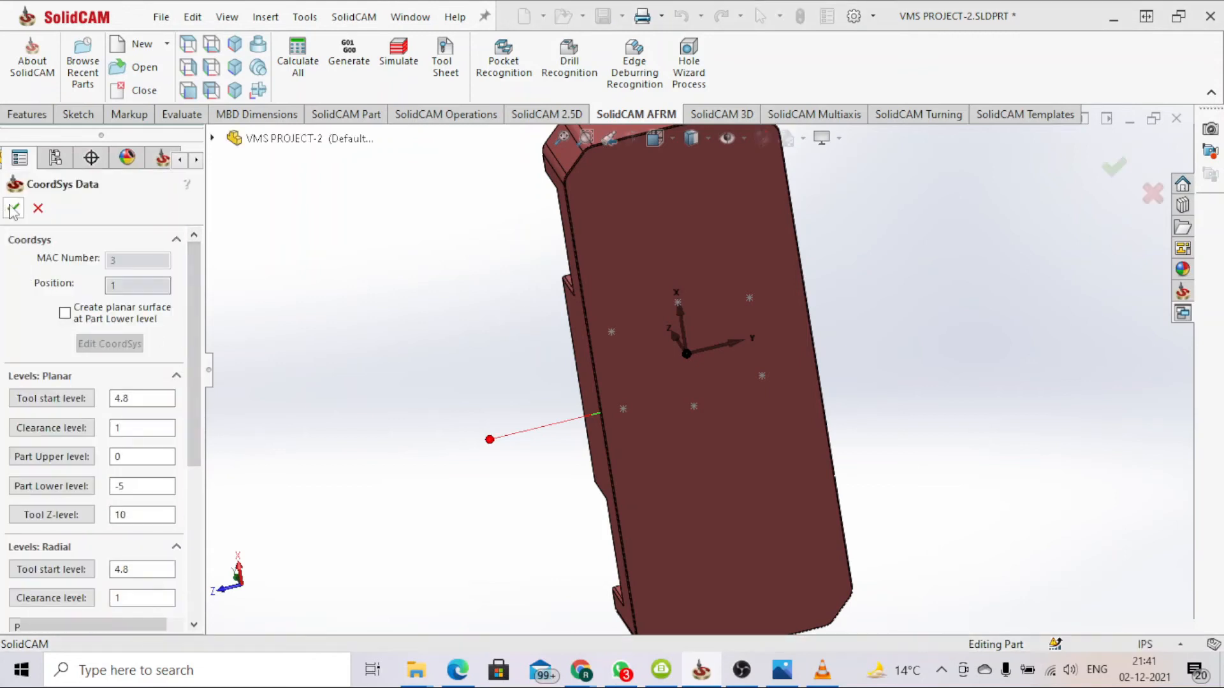
click(14, 208)
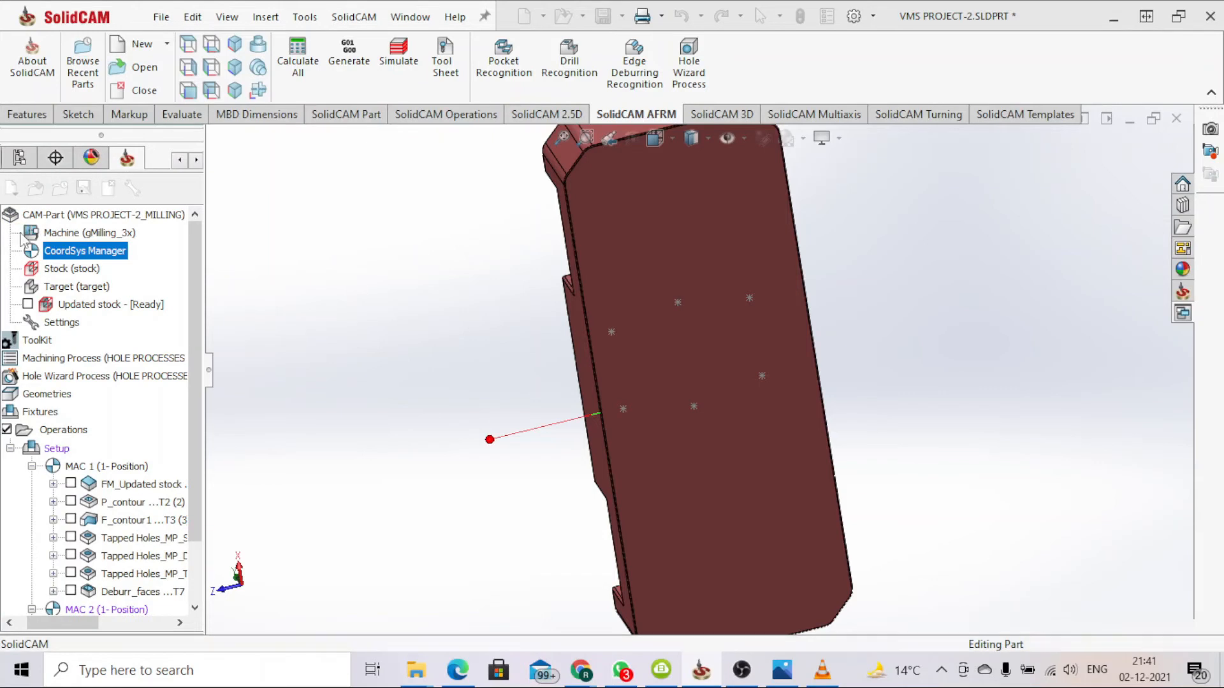
click(15, 210)
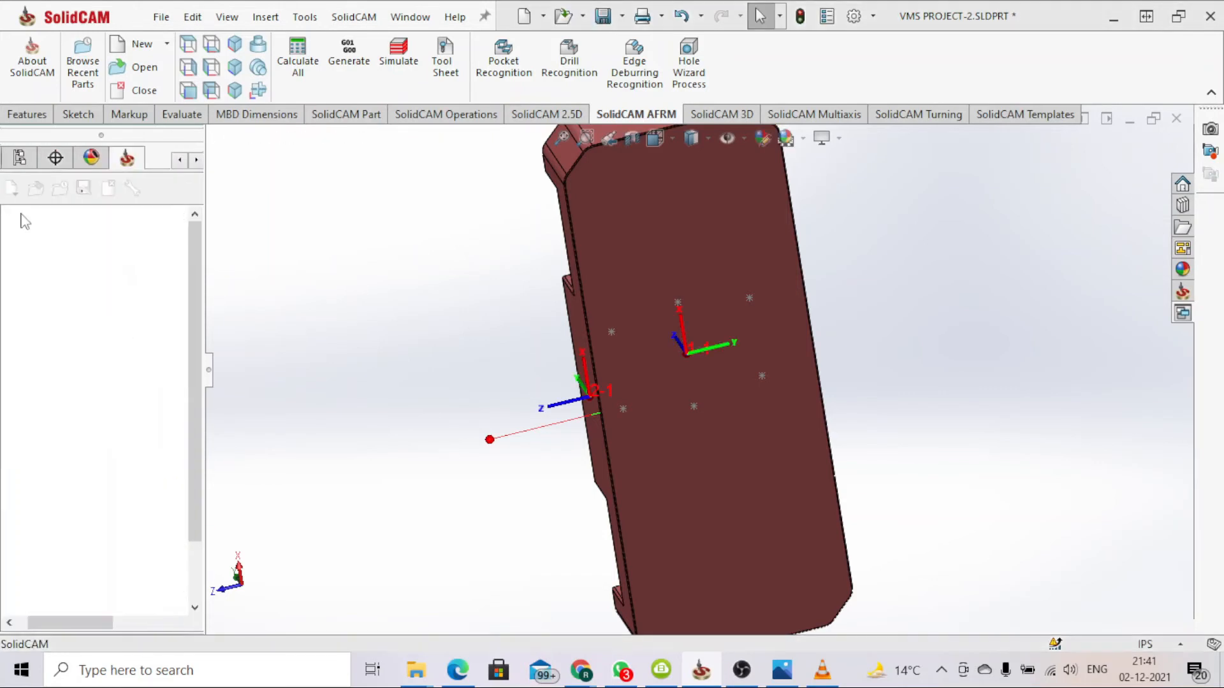
Start a new Edge Deburring Recognition operation and assign it to the MAC 3 (1-Position) coordinate system.
scroll(190, 305, down, 2)
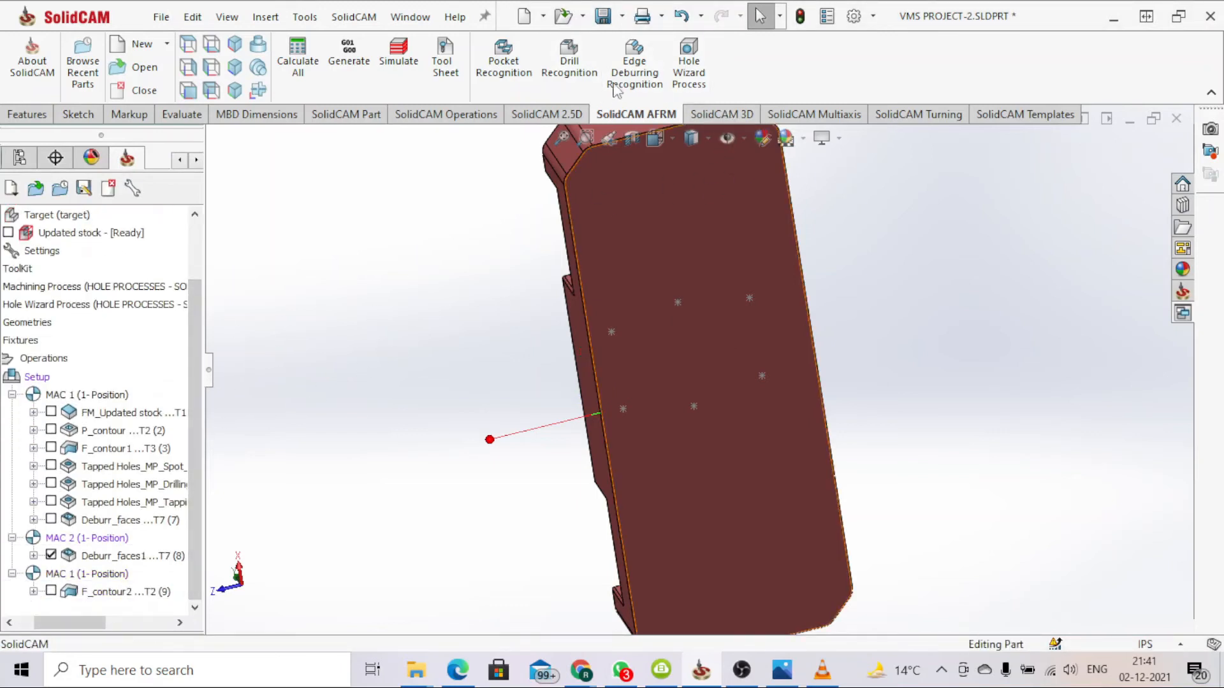
click(646, 91)
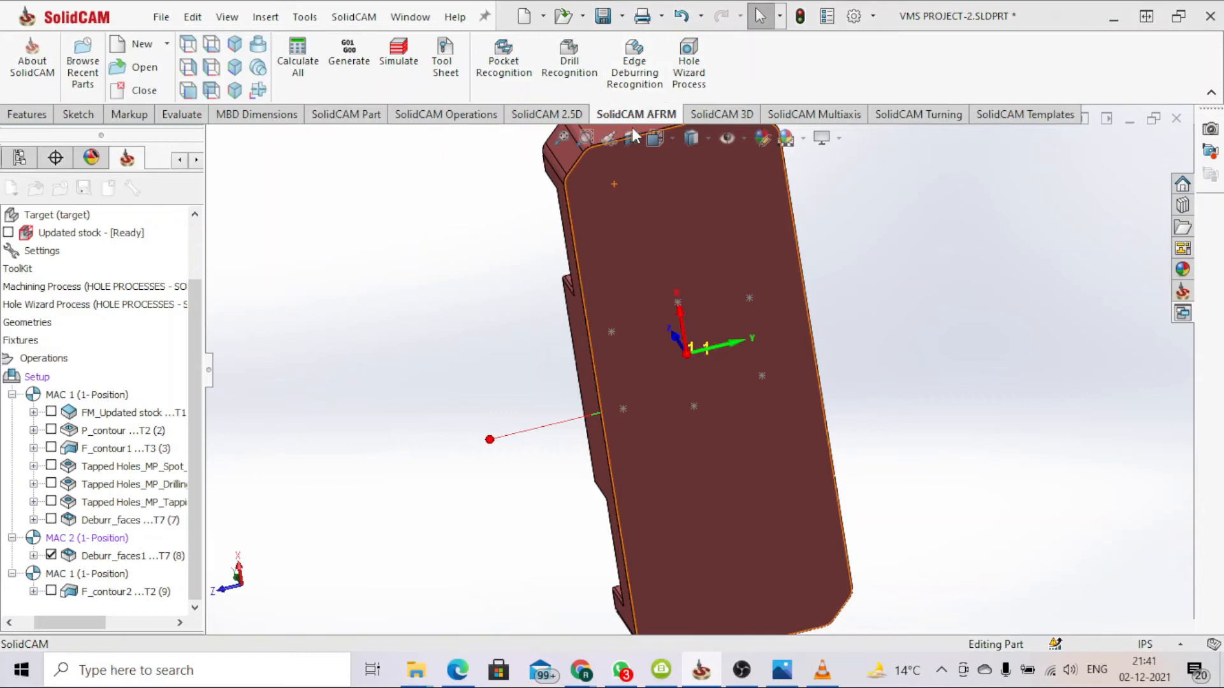
click(614, 163)
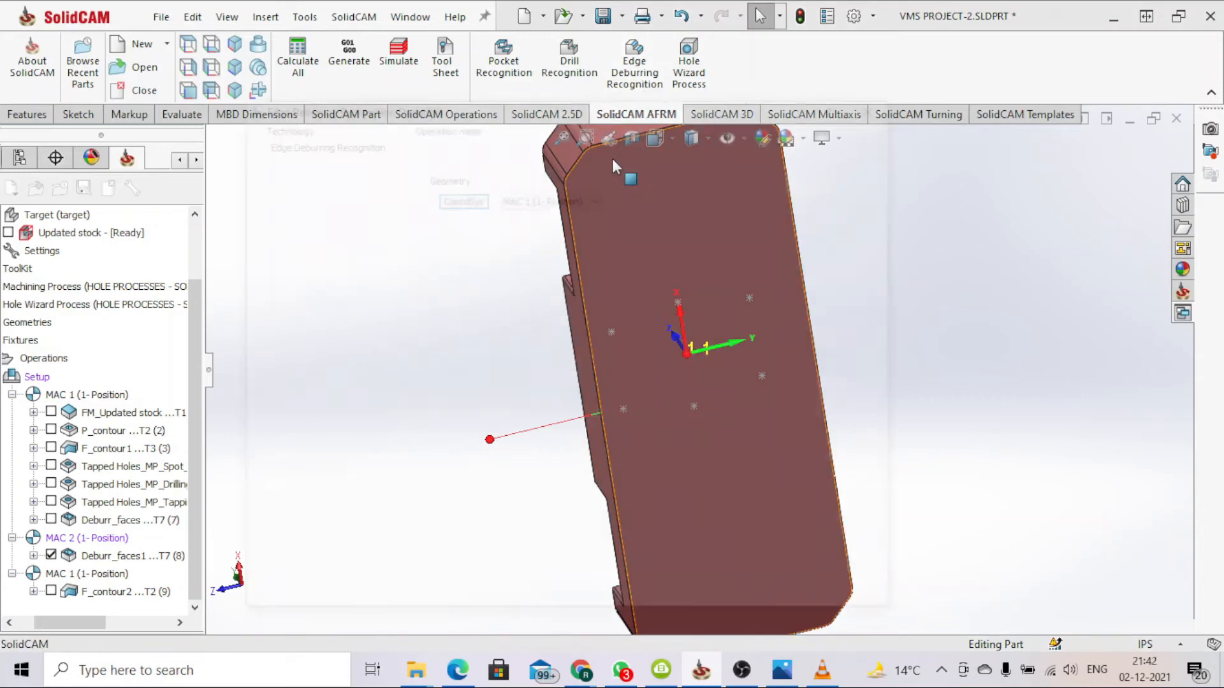
click(529, 197)
click(532, 236)
Define the deburring geometry from the narrow end face in Face selection mode.
click(483, 220)
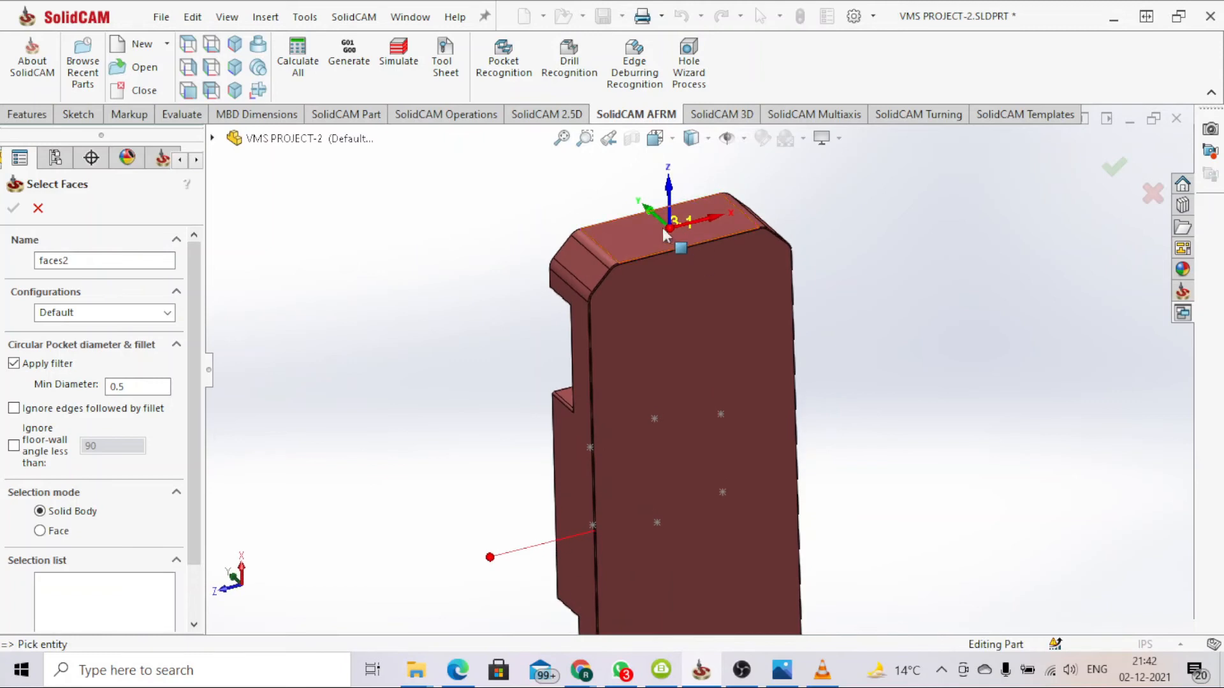
click(41, 531)
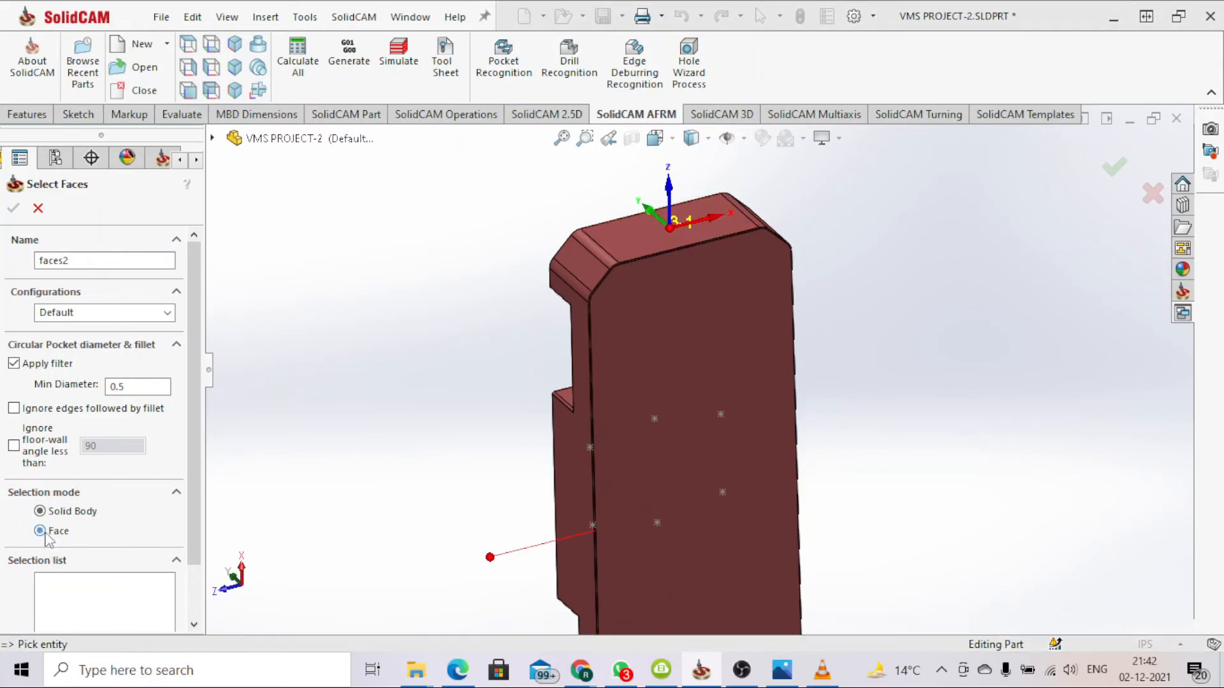
click(641, 236)
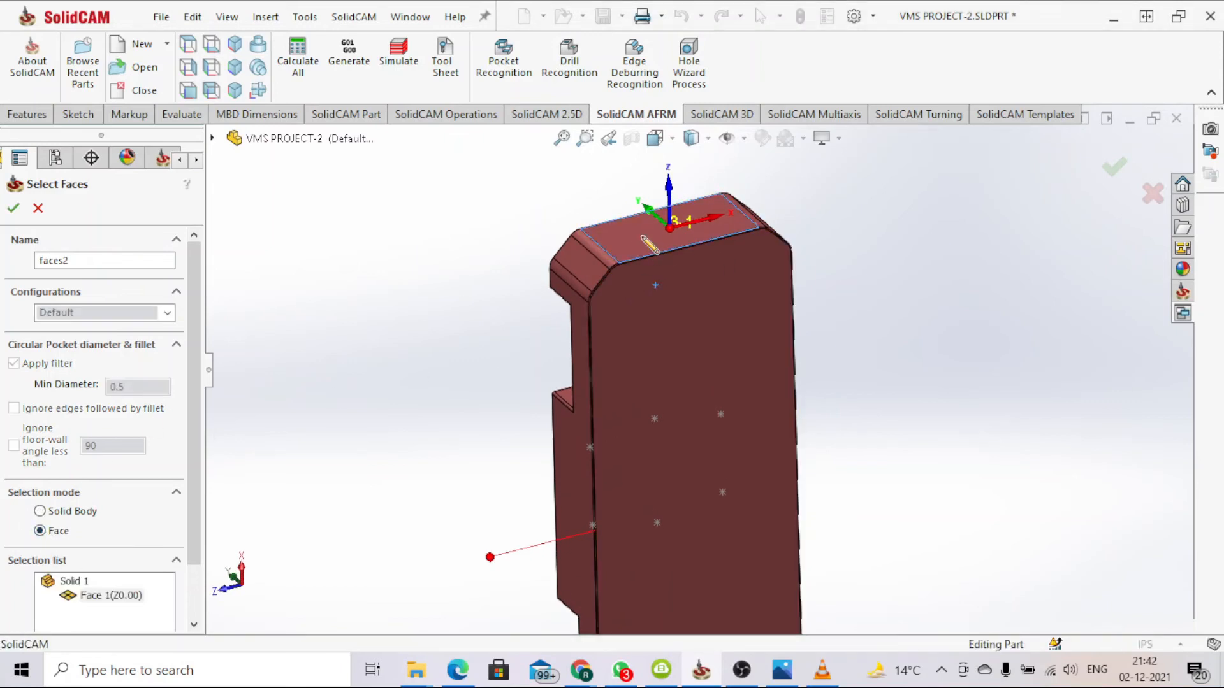
middle_drag(672, 250, 614, 342)
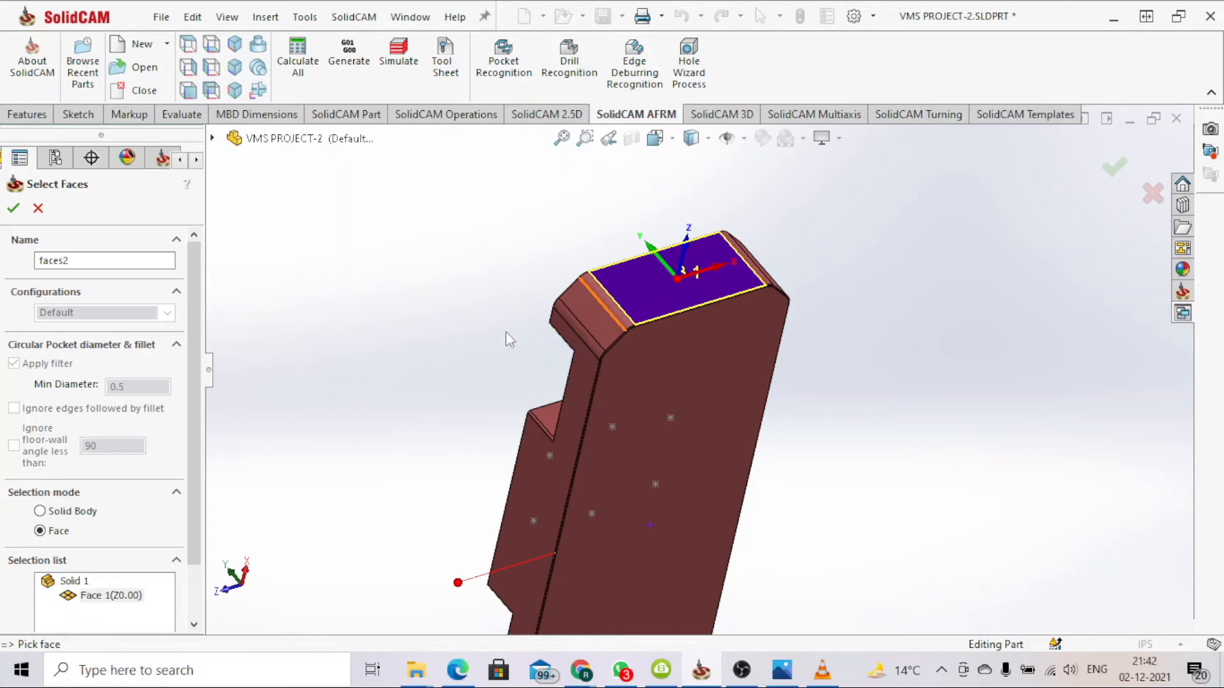
click(14, 208)
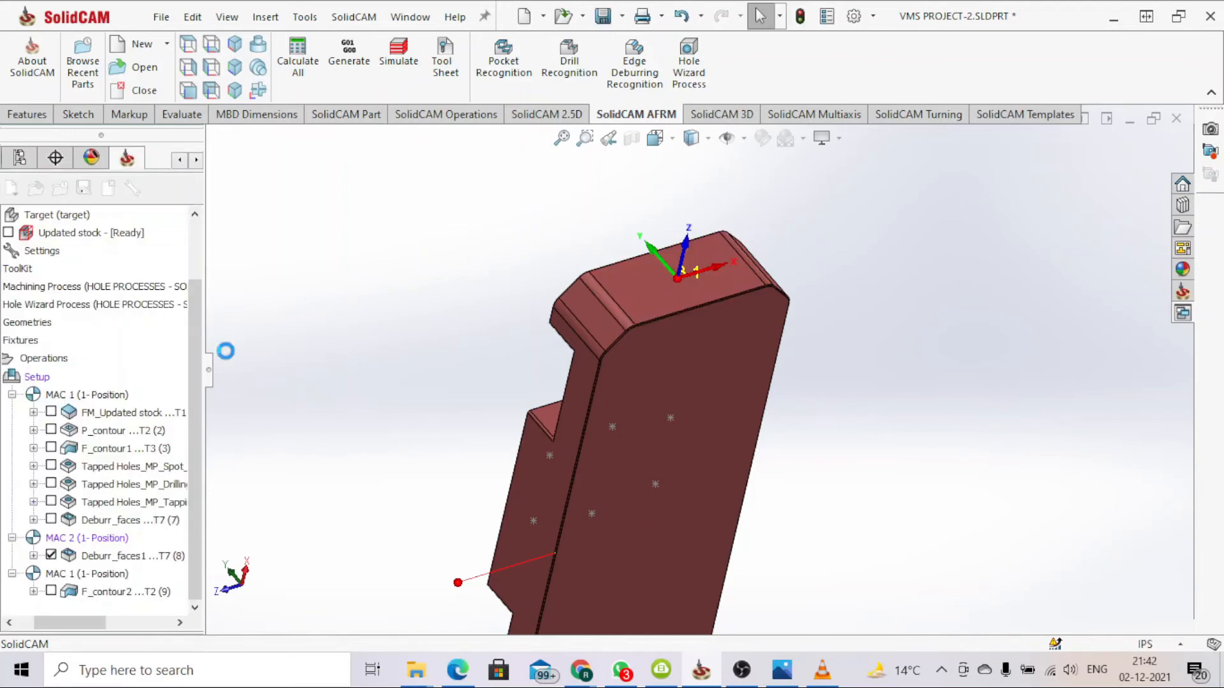
Add a chamfer mill with 5 in total length to the operation and enable Flood: Pressure, Mist, Through tool: Pressure and Active air coolant.
click(297, 200)
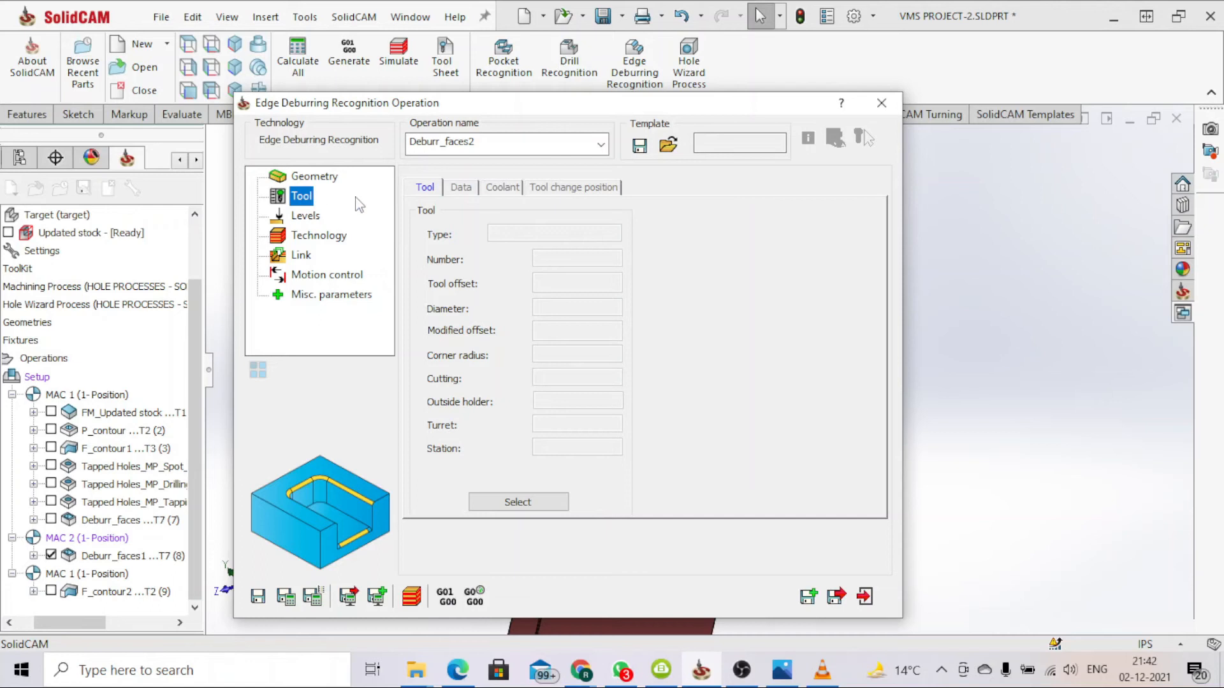
click(518, 502)
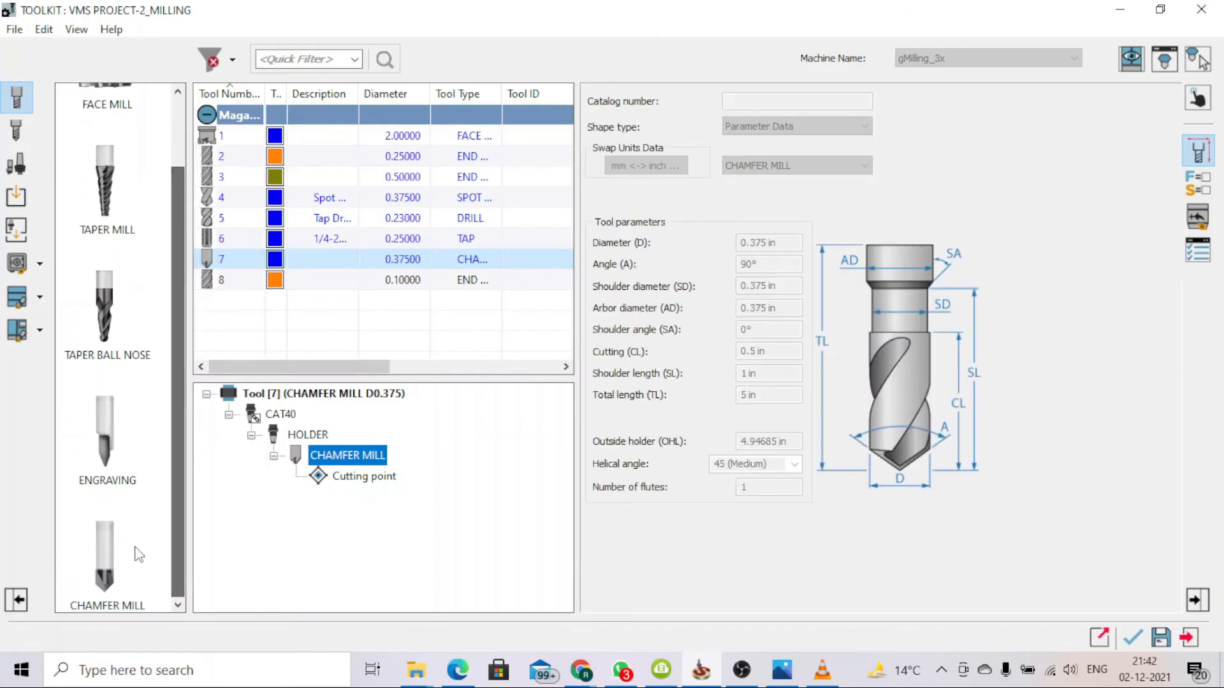
double_click(114, 565)
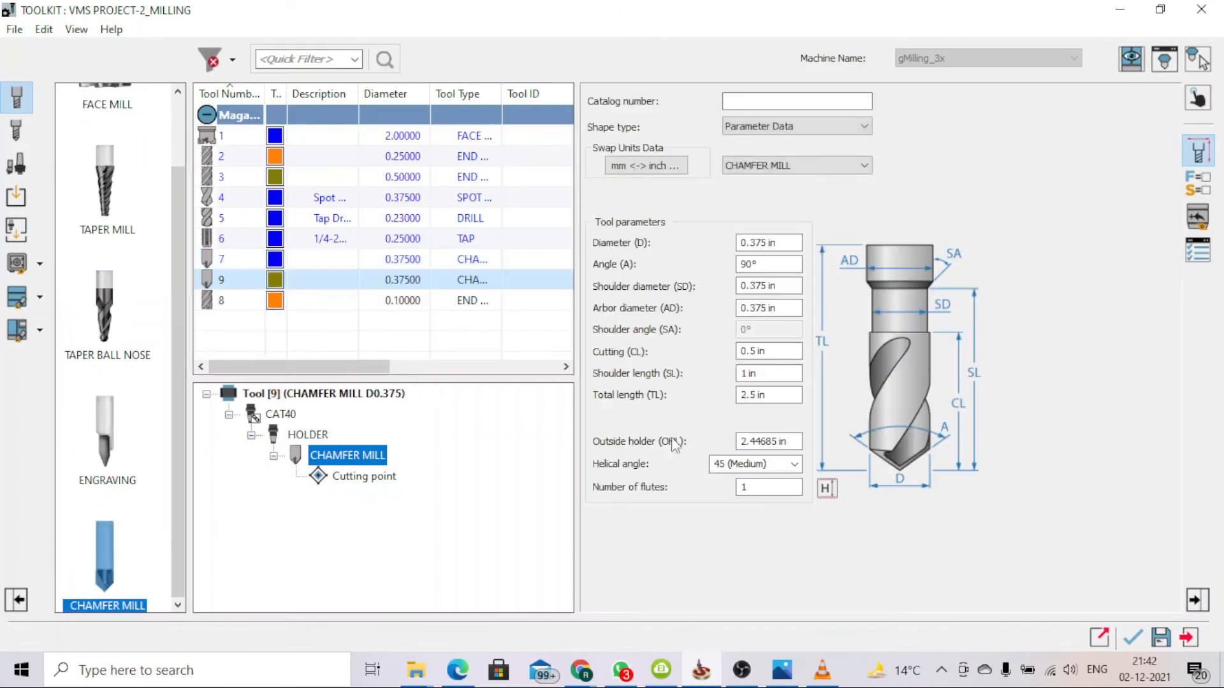
click(778, 395)
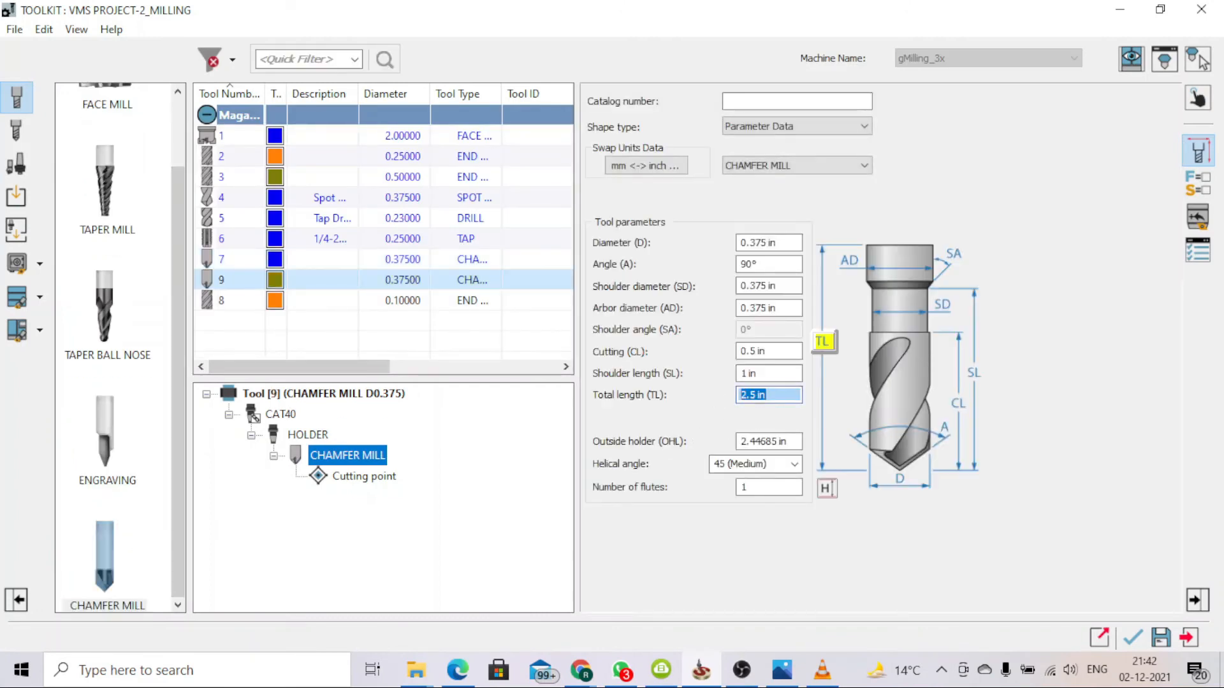
click(1129, 635)
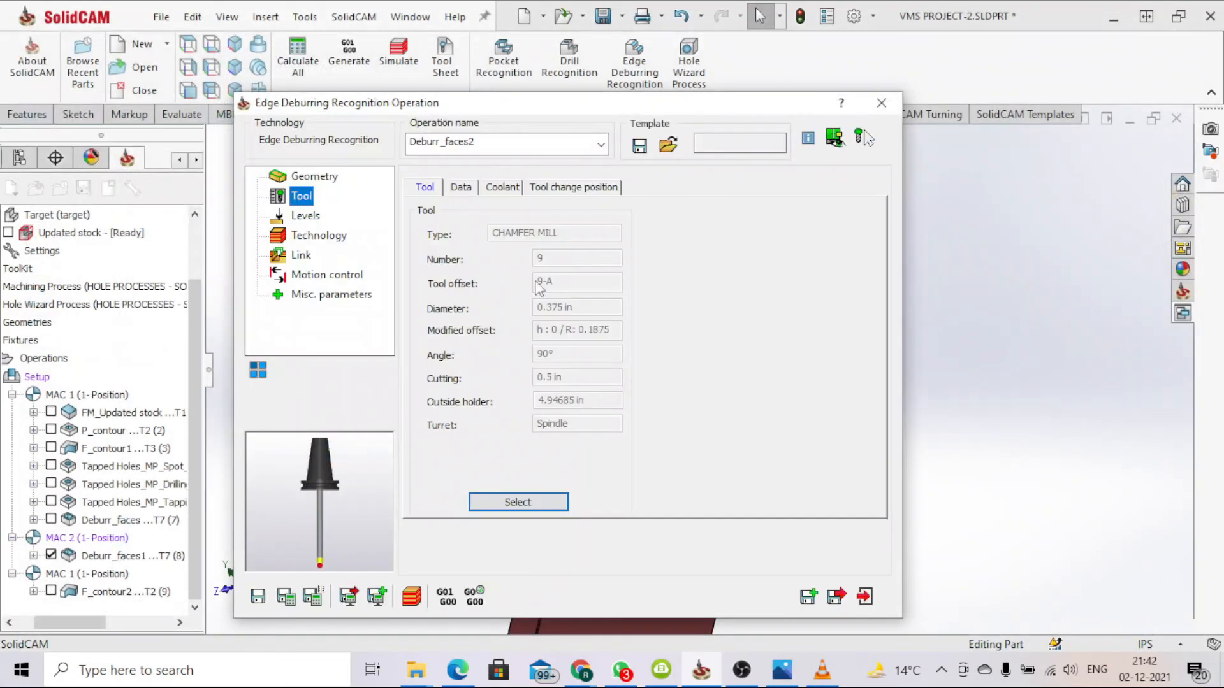
click(510, 190)
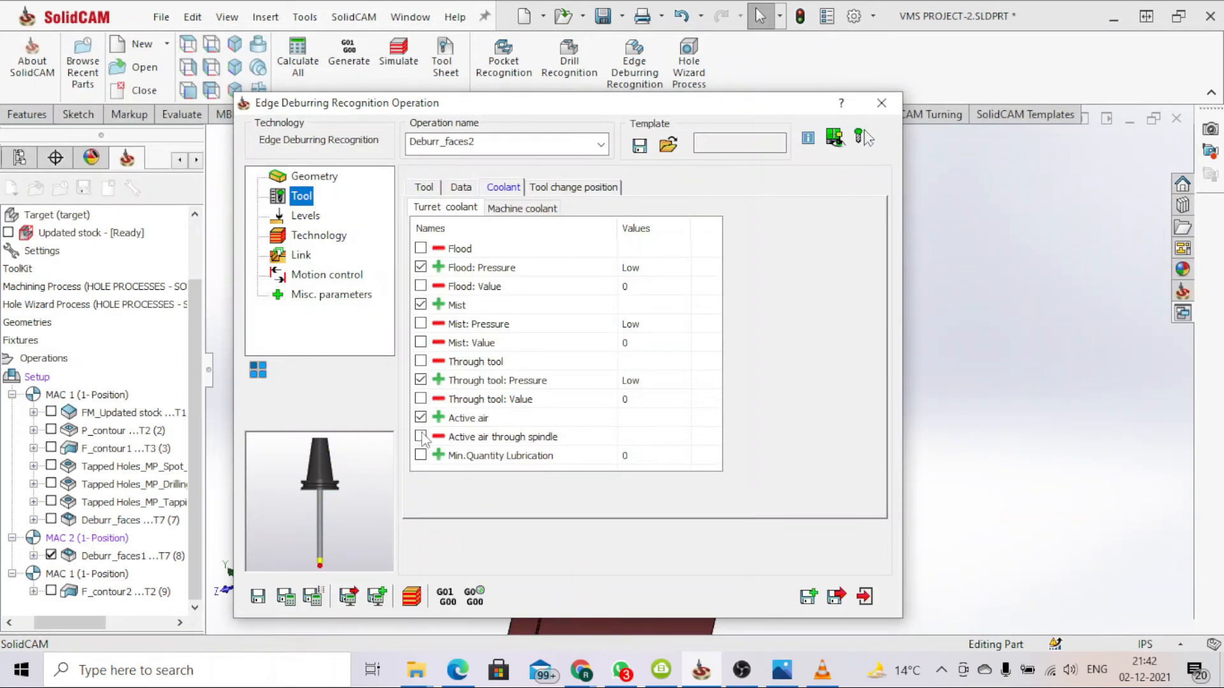
Set the chamfer depth to 0.01, the cutting diameter to 0.01 and an equal step down with a maximum of 0.04.
click(301, 216)
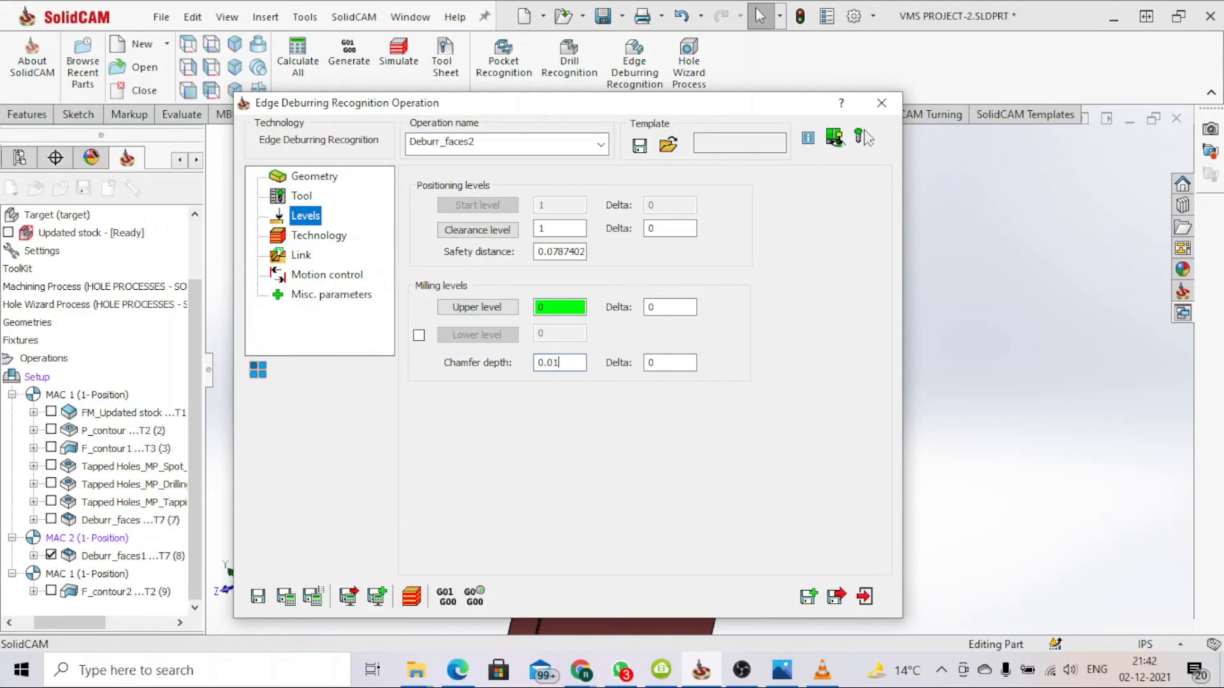
click(335, 237)
click(595, 239)
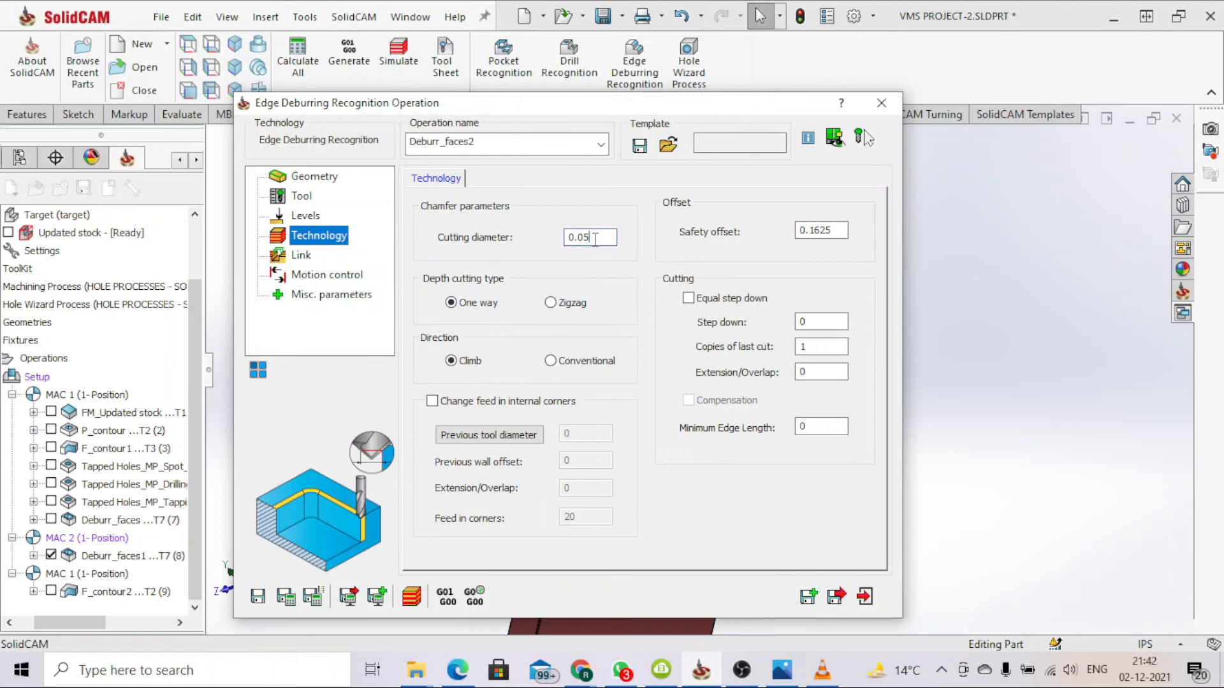
click(688, 297)
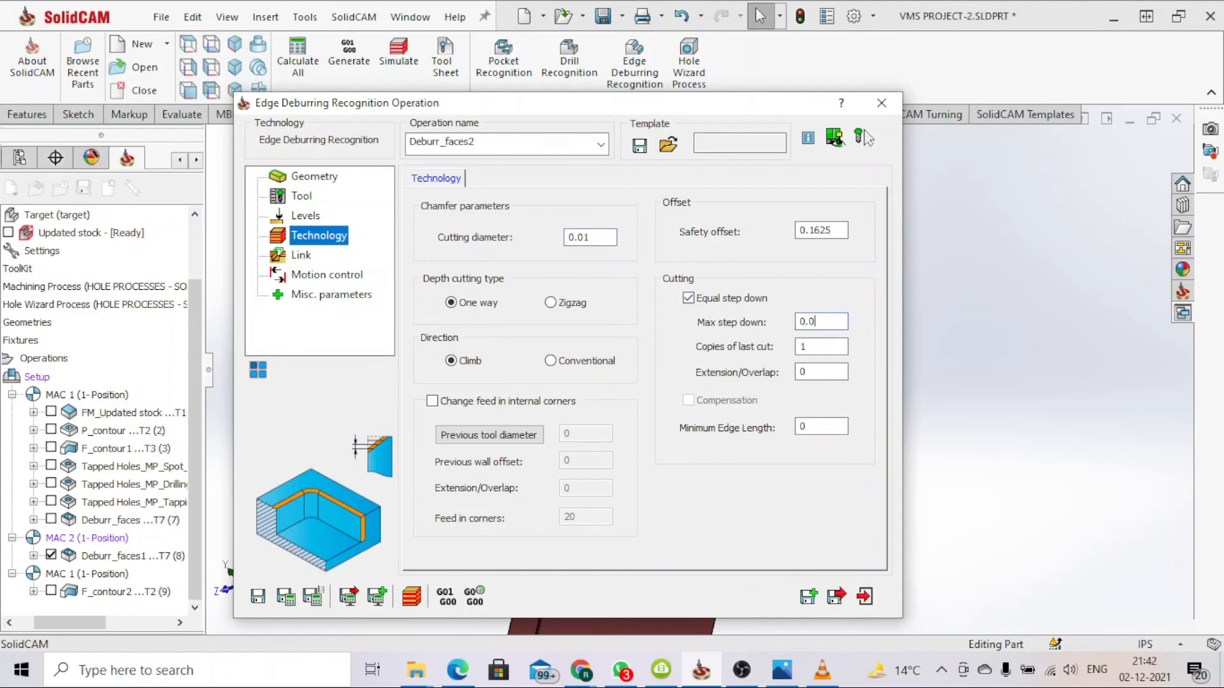
click(815, 346)
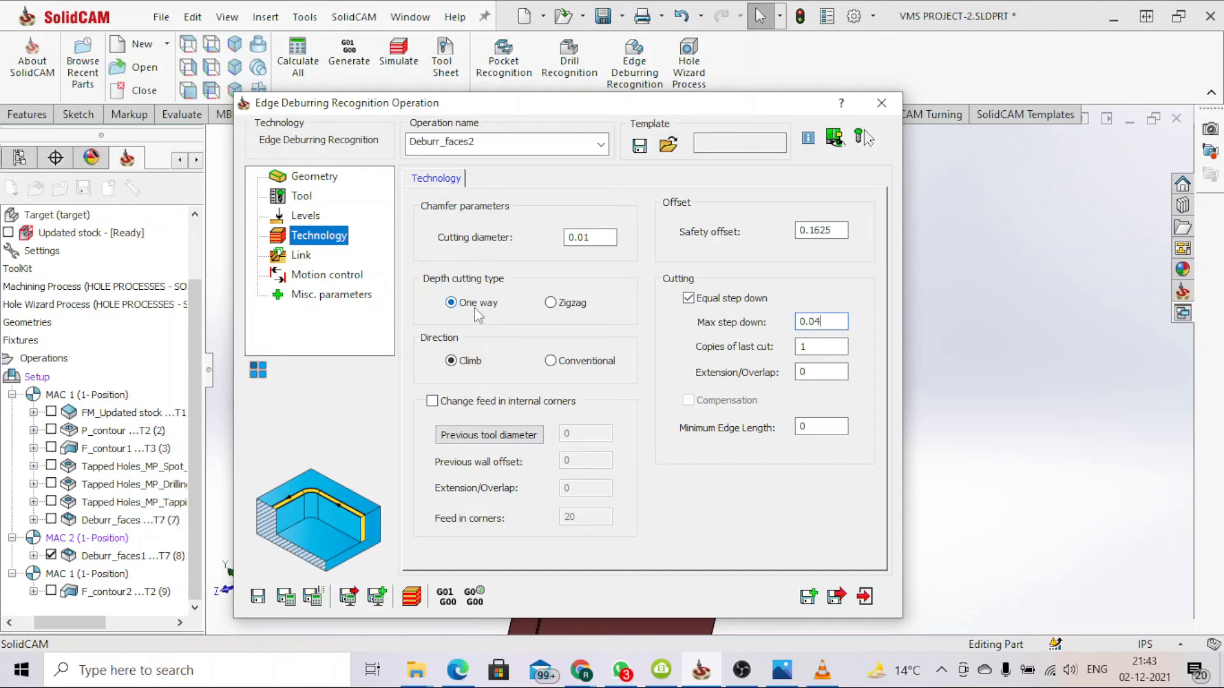
Set the lead-in to Normal with a length of .01 and make the lead-out the same as the lead-in.
click(301, 256)
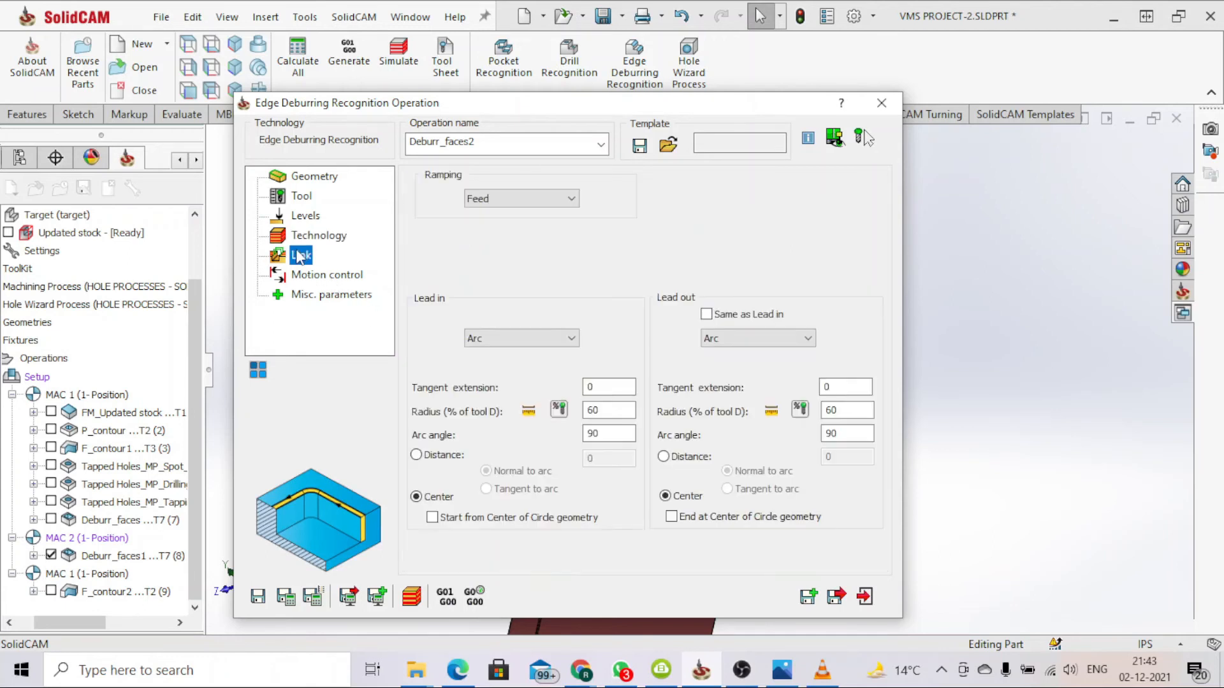
click(518, 339)
click(532, 367)
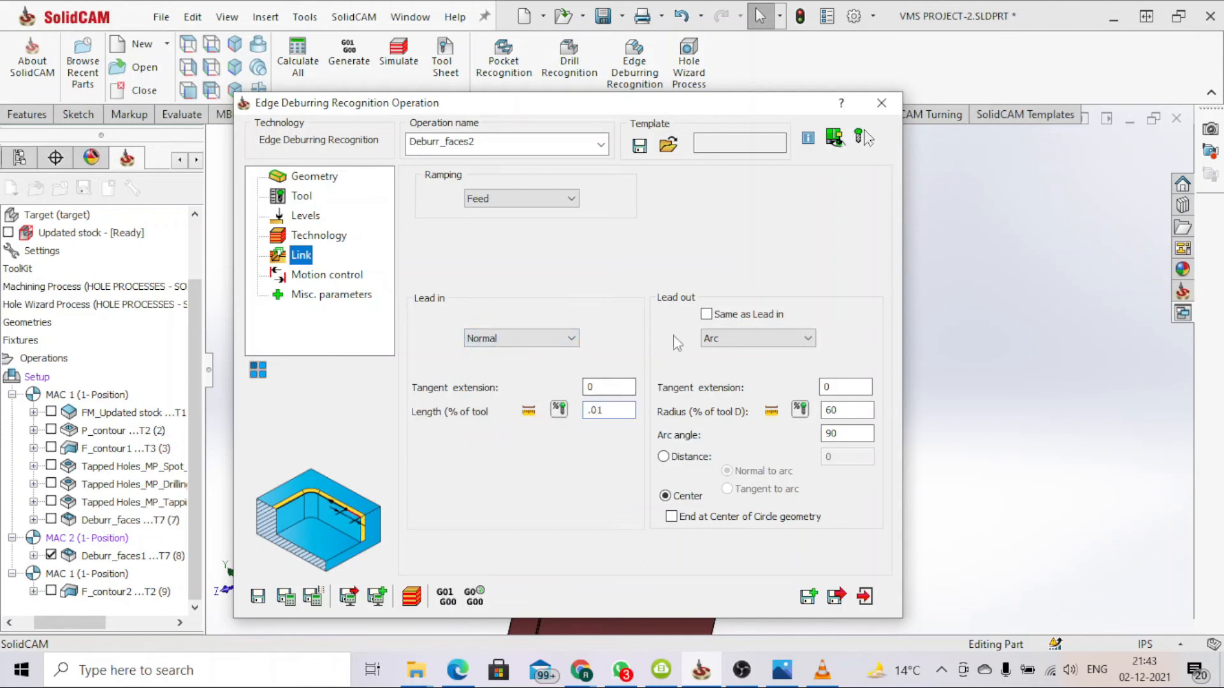
click(706, 315)
Check the operation's motion control, miscellaneous parameters and geometry, and save and calculate it.
click(327, 275)
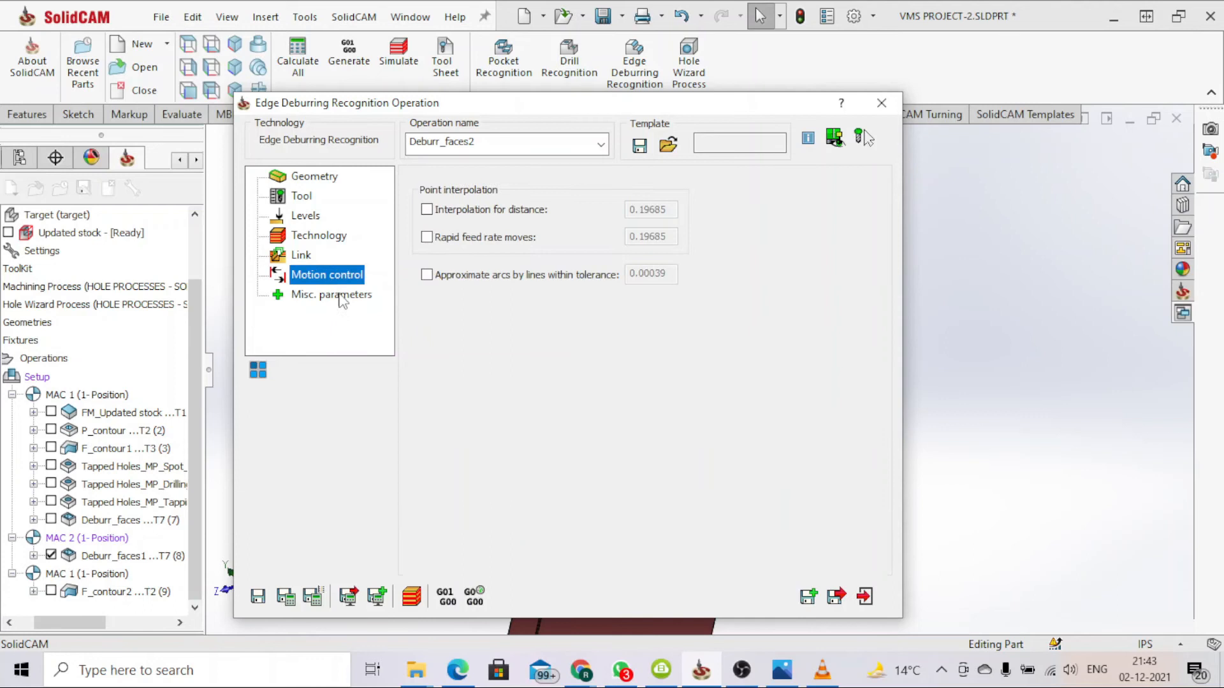
click(330, 294)
click(314, 179)
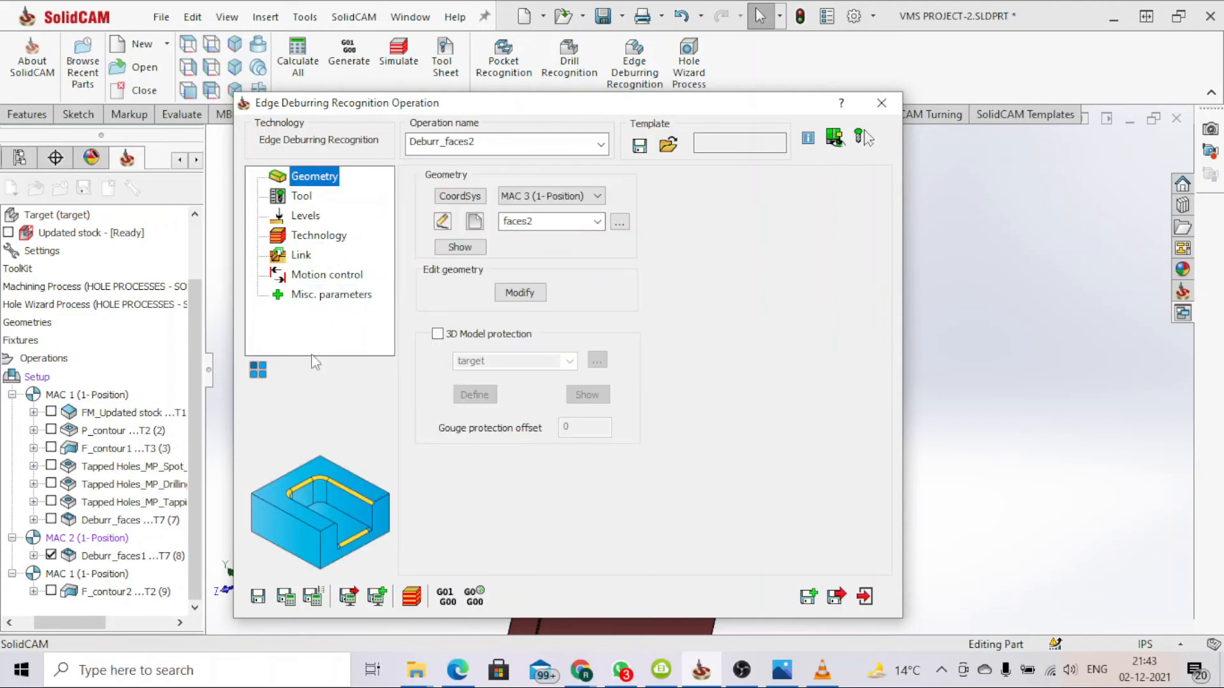
click(286, 599)
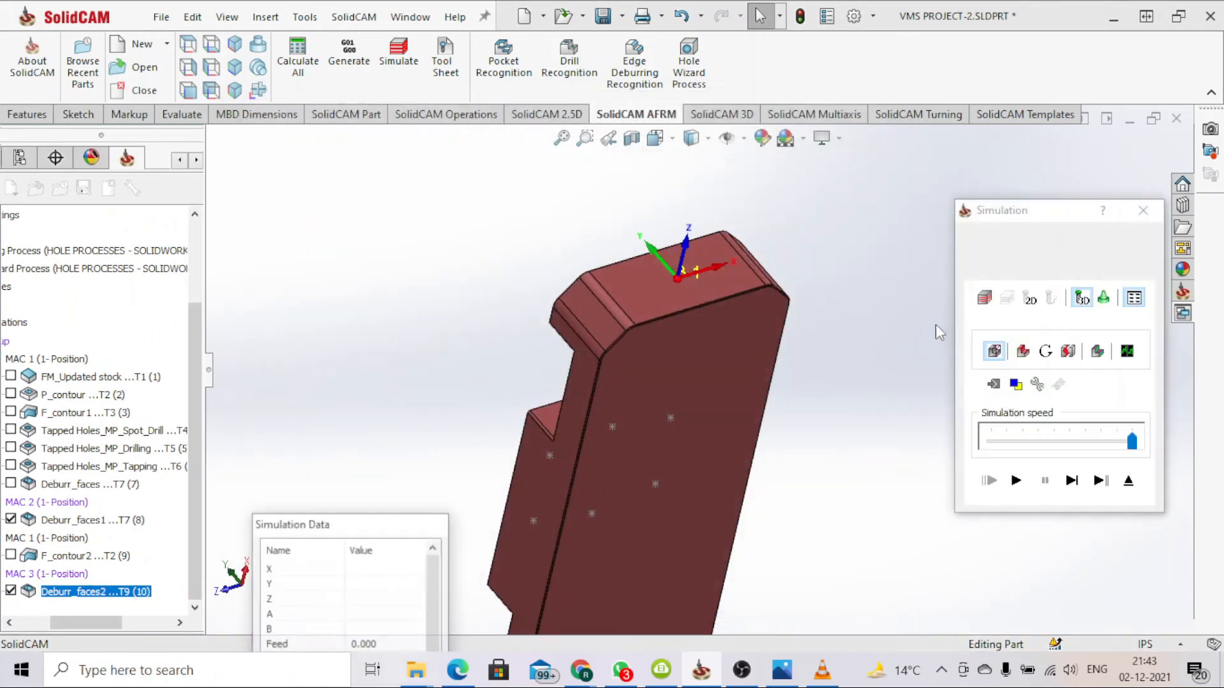
Simulate the Deburr_faces2 operation in SolidVerify and inspect the deburred edges of the end face.
click(1143, 234)
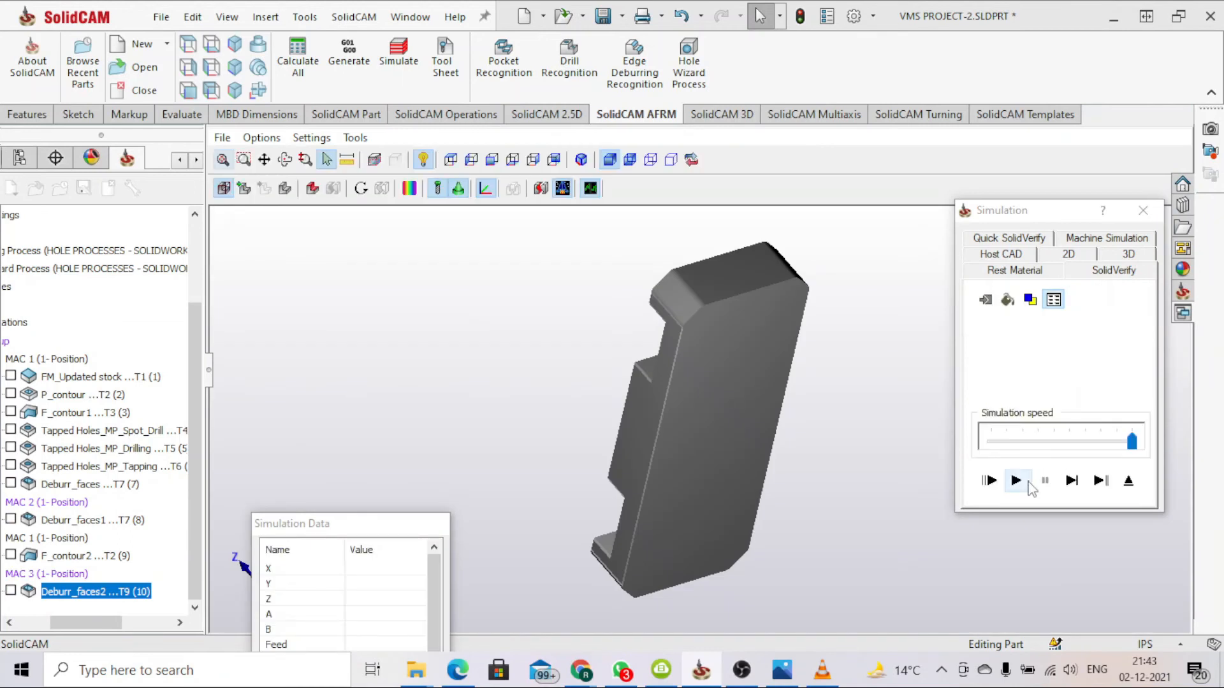
click(1017, 483)
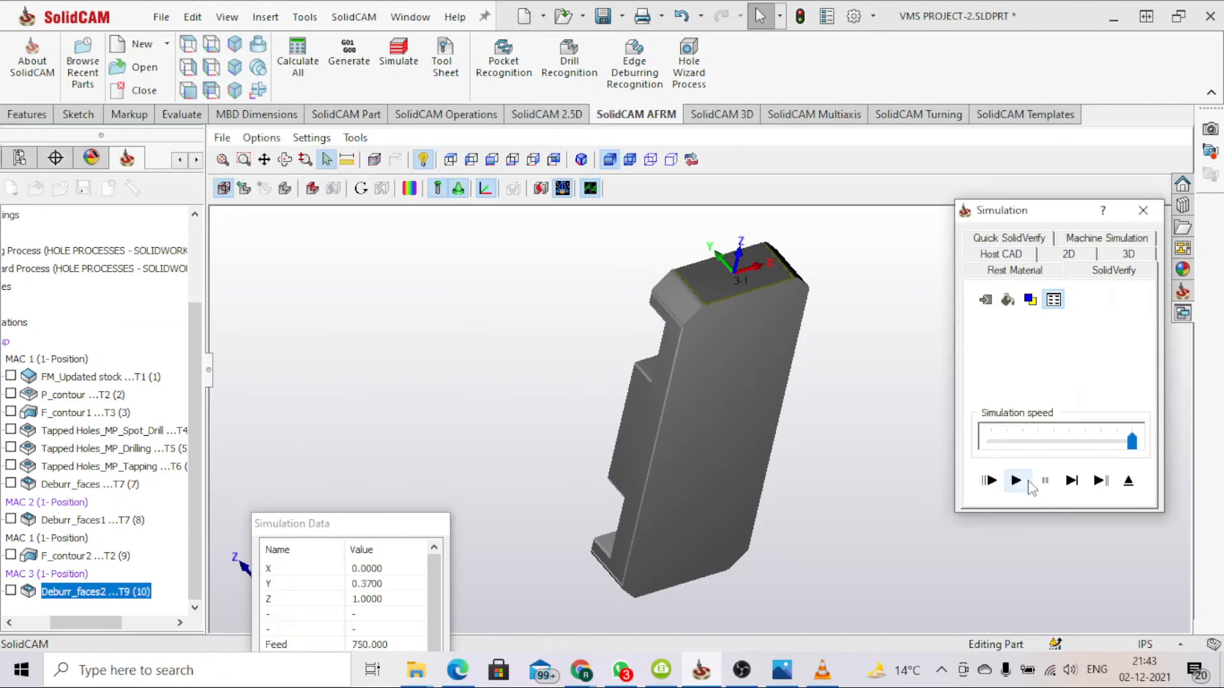
scroll(722, 269, up, 5)
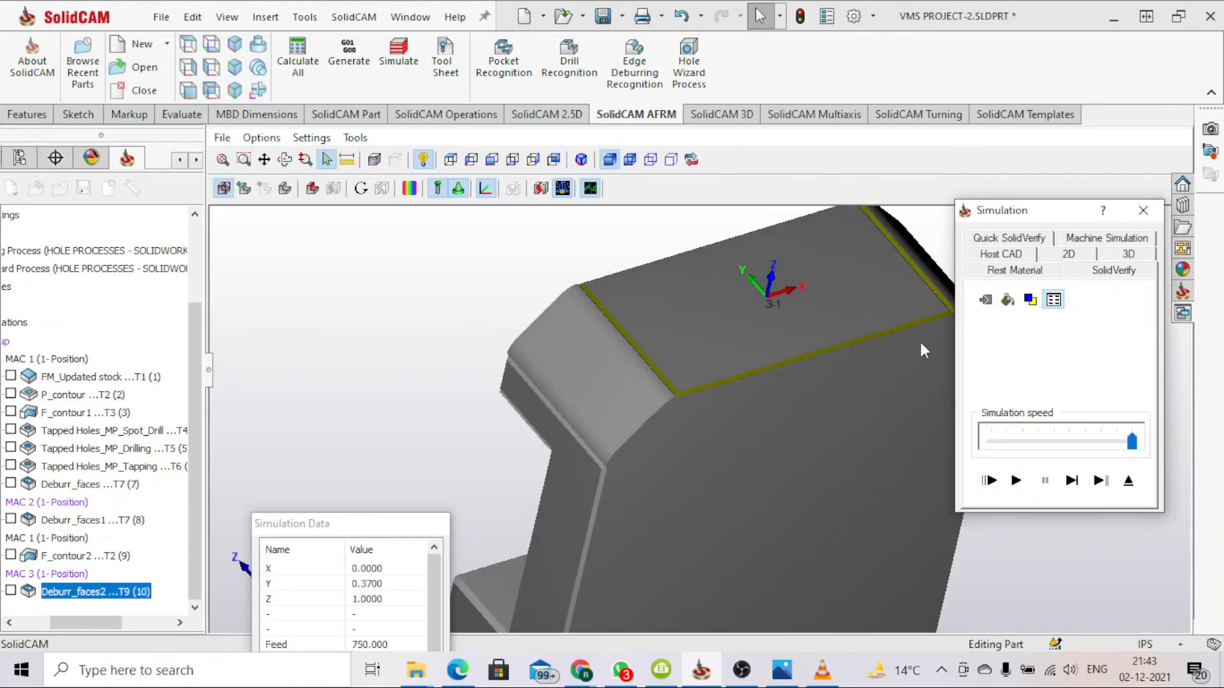
Examine the rest material after the operation from several sides of the part and end the simulation.
click(991, 273)
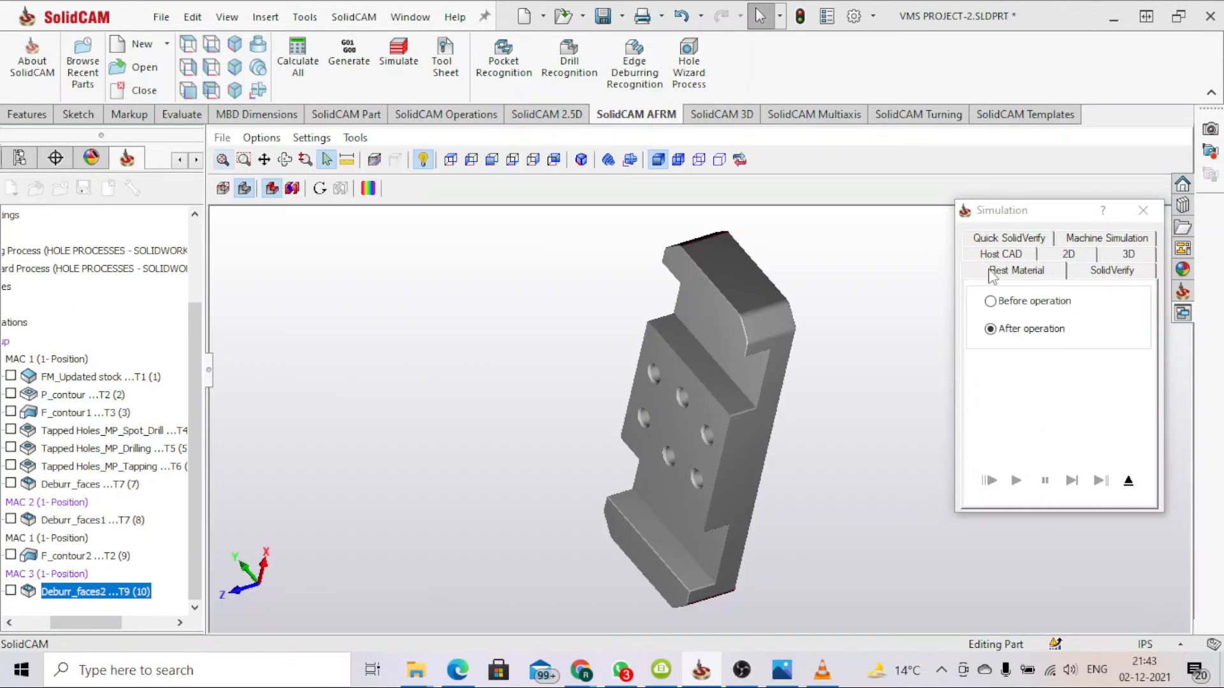
middle_drag(784, 326, 524, 514)
scroll(601, 495, down, 2)
scroll(713, 465, up, 3)
scroll(646, 486, down, 3)
scroll(642, 469, up, 3)
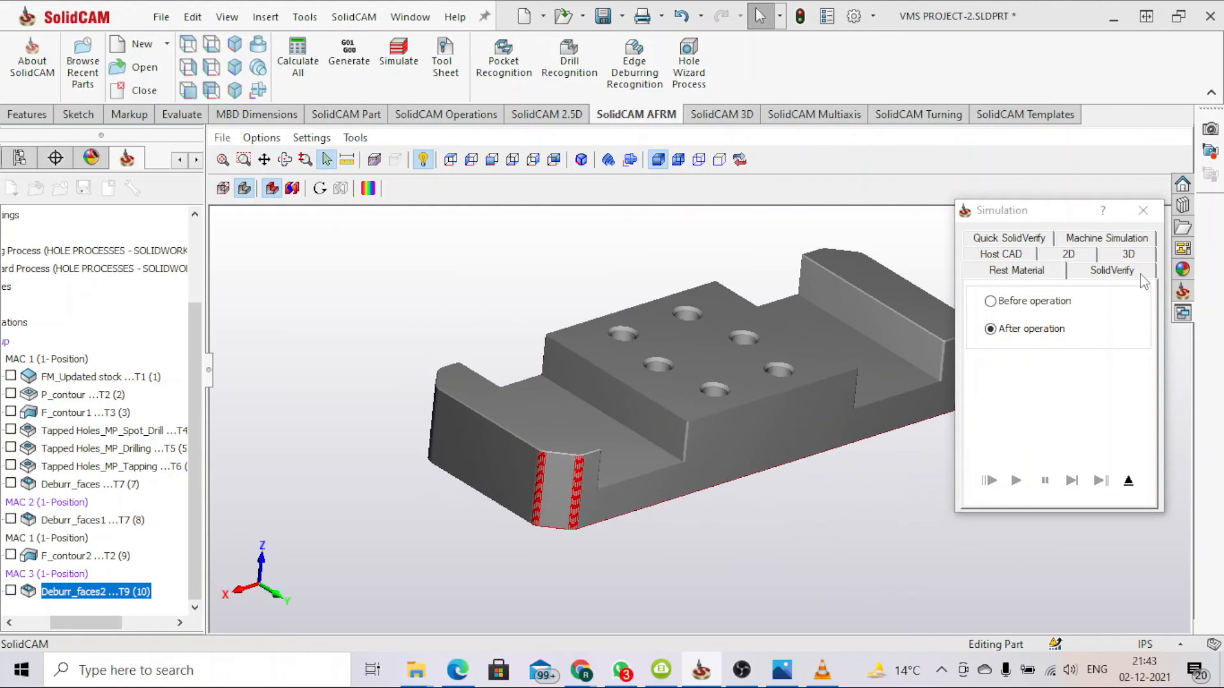
click(1143, 211)
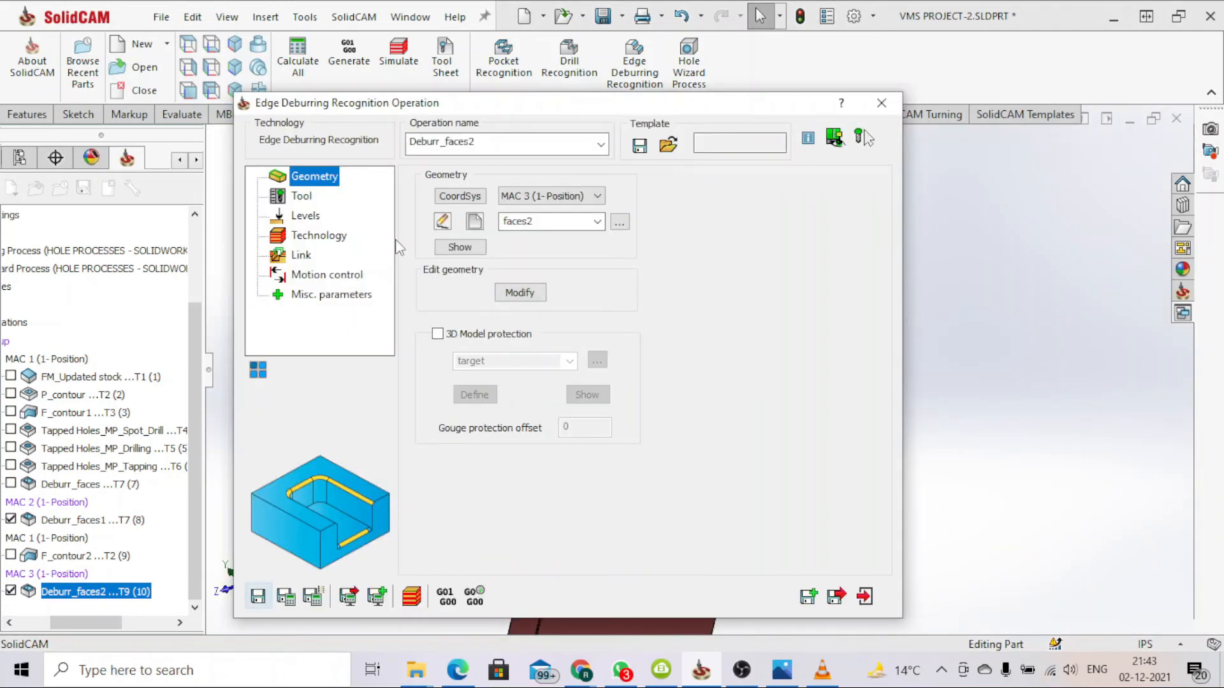
Show the faces2 geometry of the deburring operation on the model and close the operation.
click(459, 247)
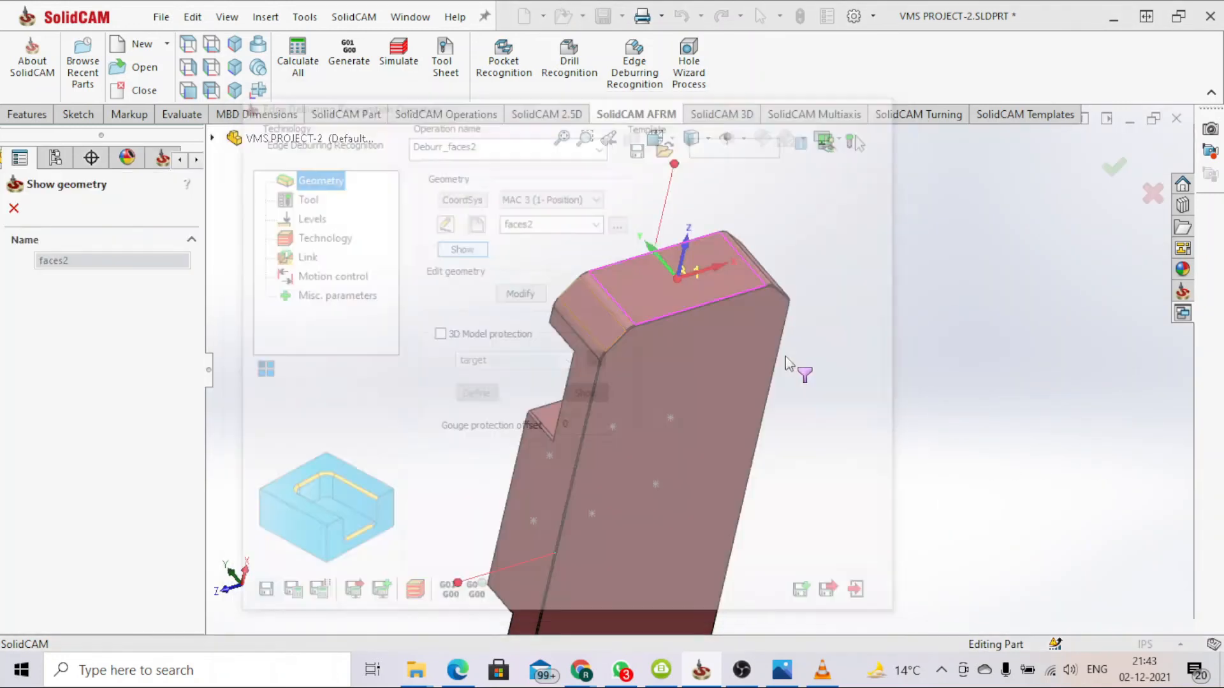
scroll(694, 274, down, 3)
middle_drag(543, 396, 874, 334)
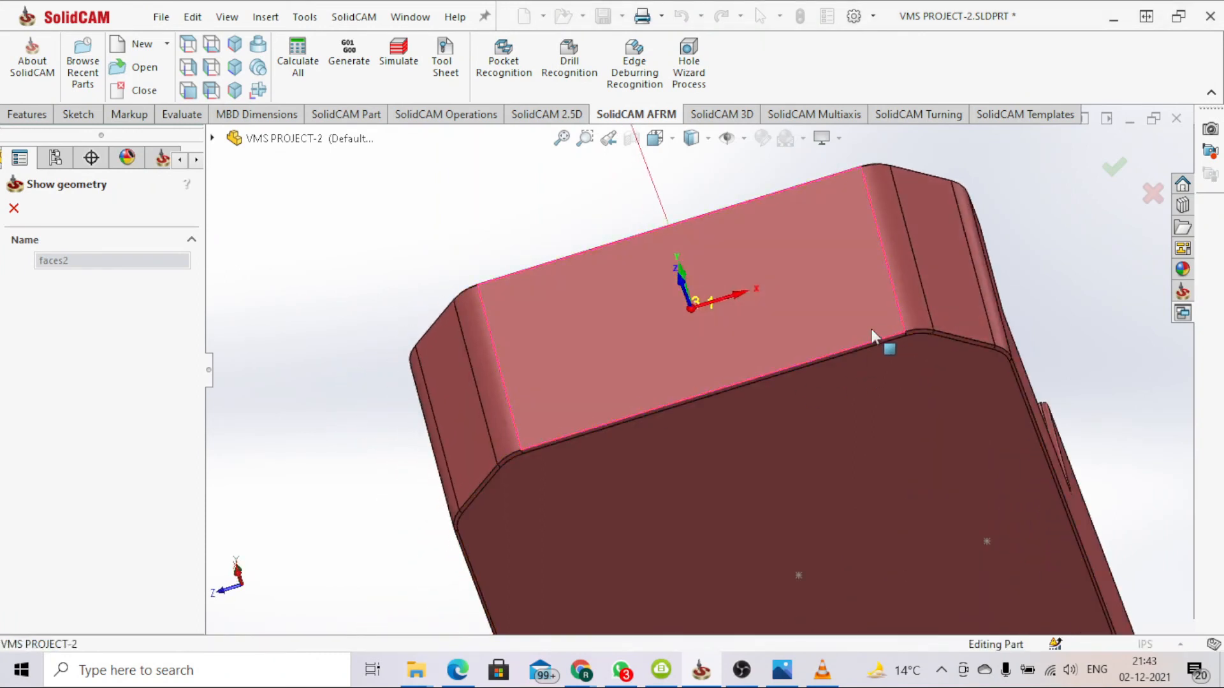
click(13, 207)
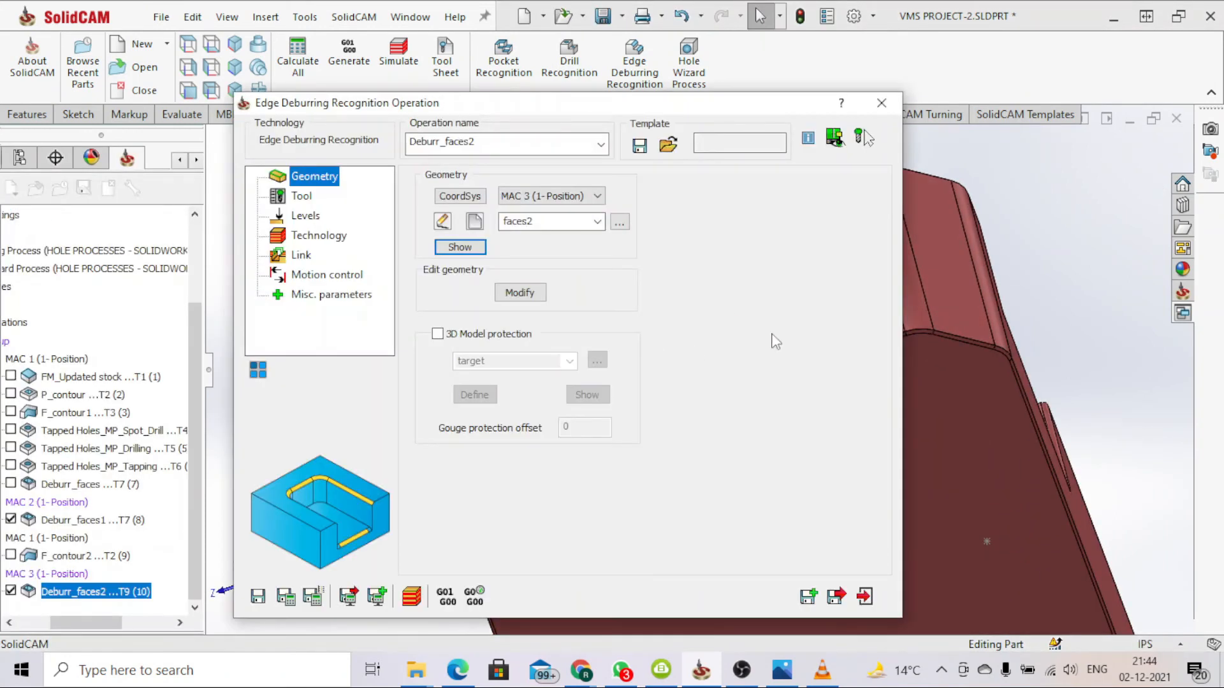
click(881, 103)
Add machine coordinate system 4 on the part's long side face with its origin at the top center of the model box.
scroll(846, 329, up, 5)
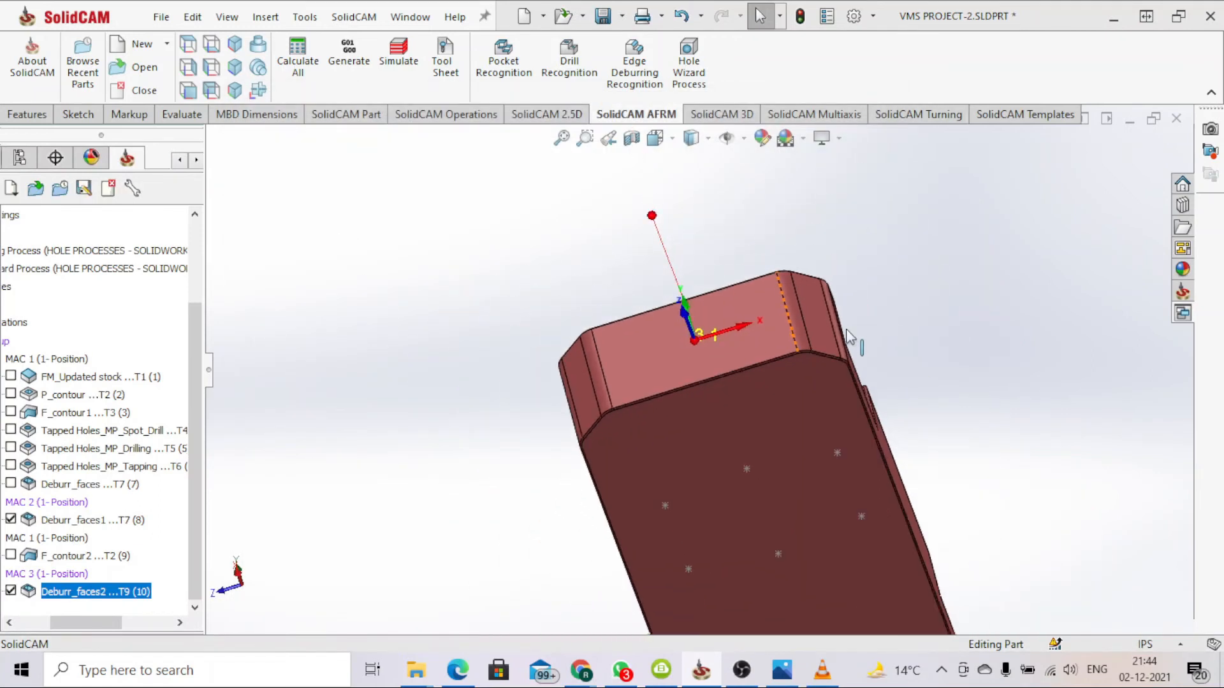
middle_drag(733, 348, 701, 518)
middle_drag(803, 470, 445, 253)
drag(197, 467, 208, 392)
drag(113, 620, 86, 622)
right_click(118, 236)
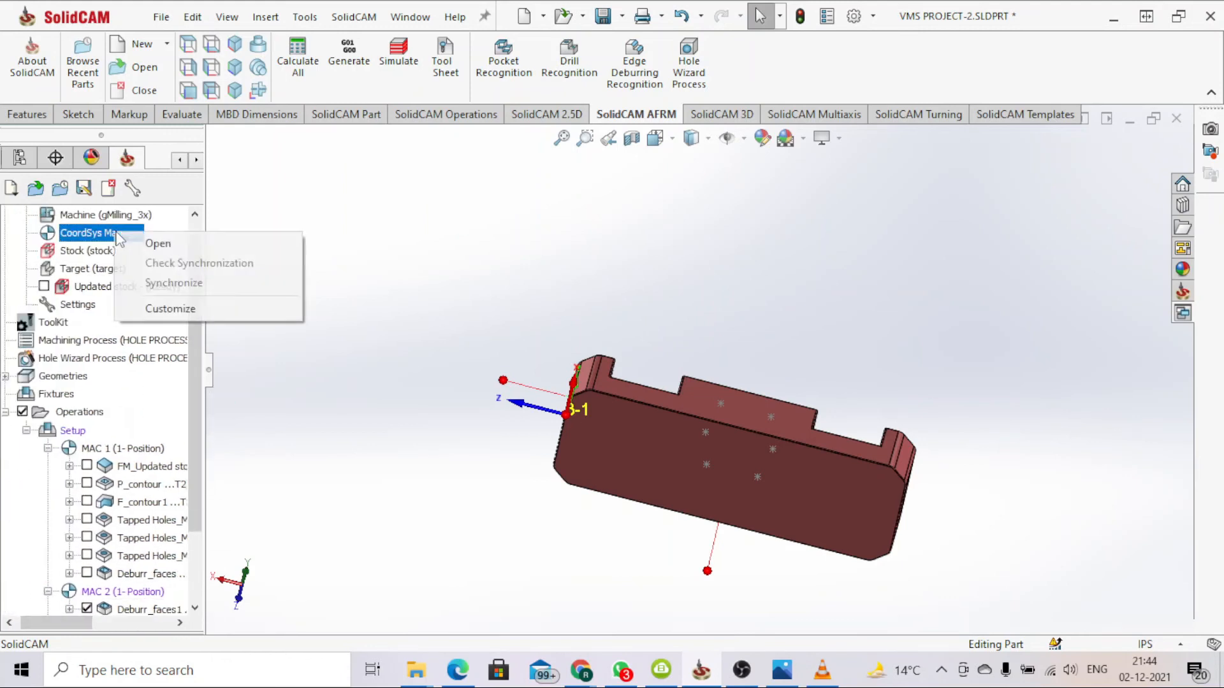
click(158, 244)
click(139, 505)
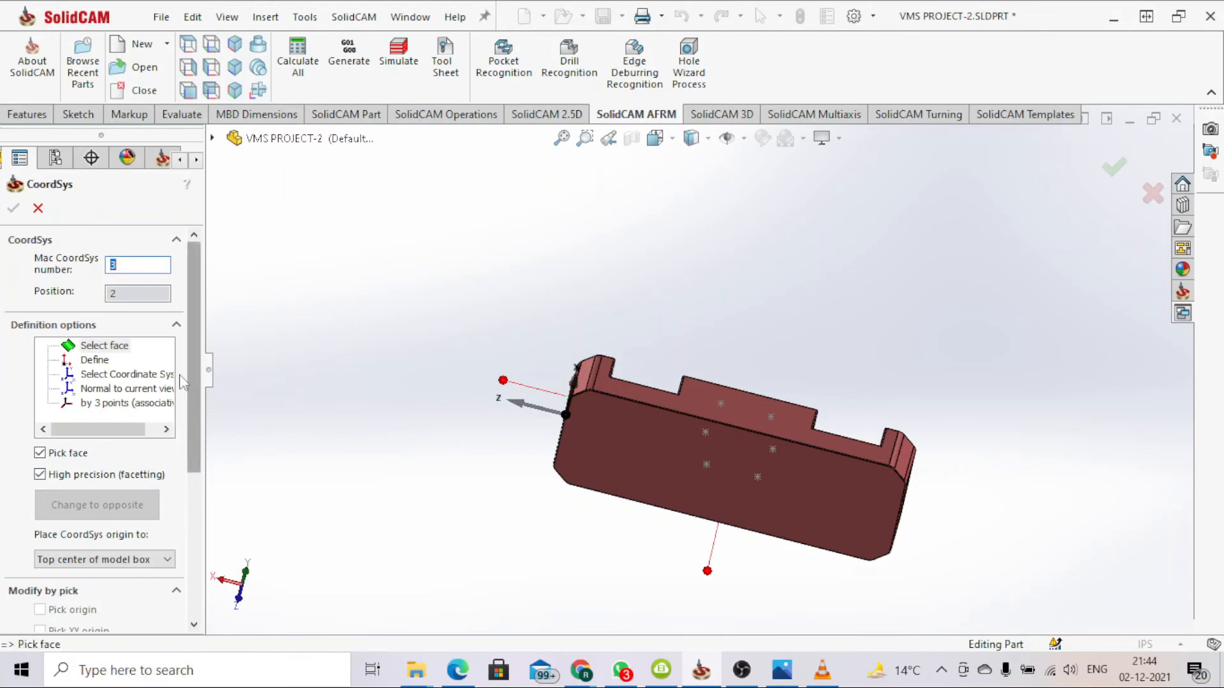
click(729, 417)
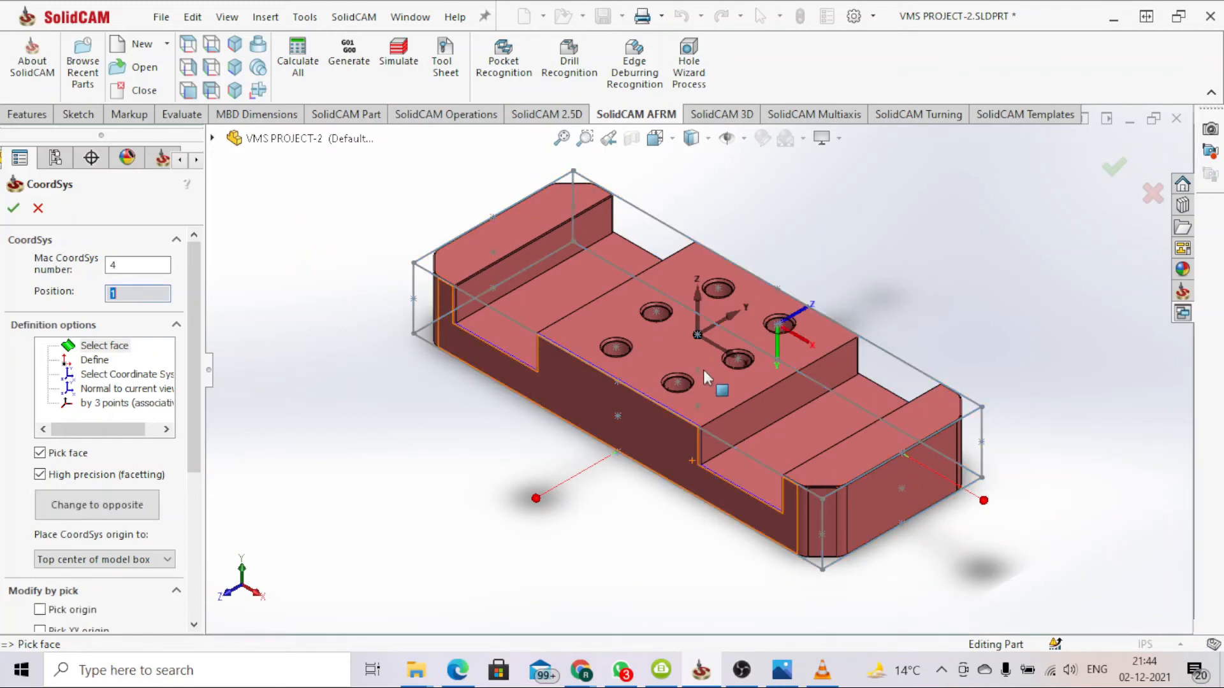
middle_drag(719, 310, 381, 328)
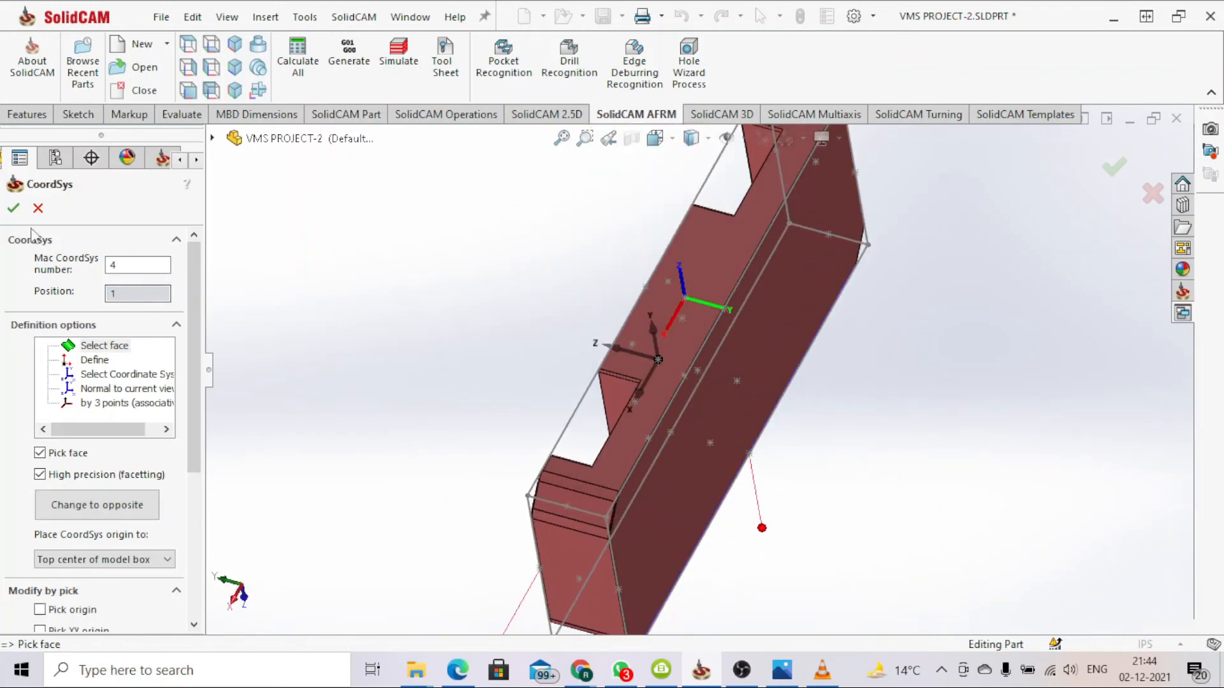
click(13, 209)
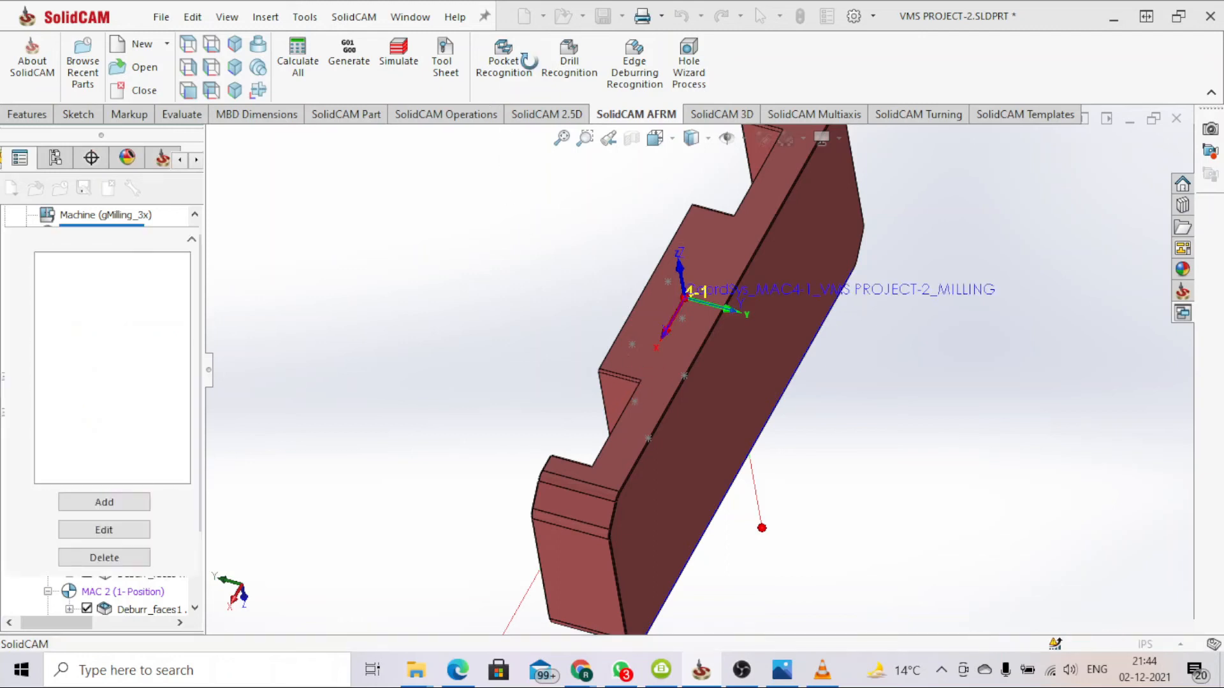
click(17, 211)
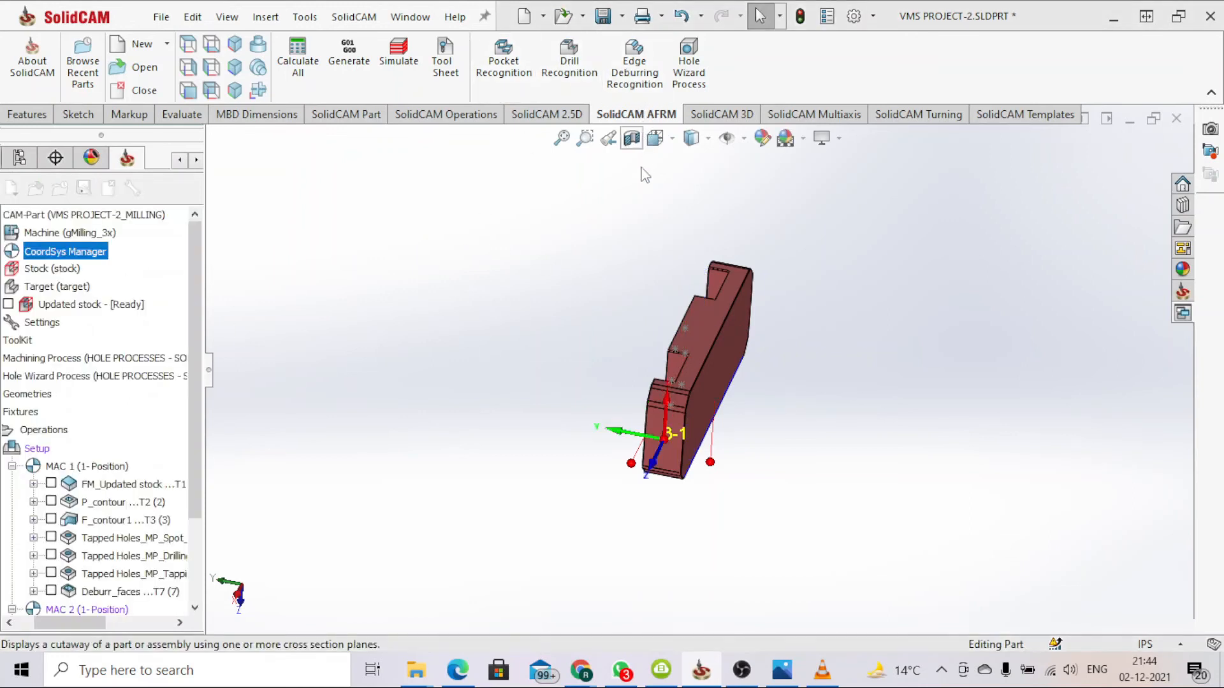
Start an edge deburring operation on MAC 4 (1-Position) with the long stepped side face as new geometry faces3, selected in Face mode.
click(594, 196)
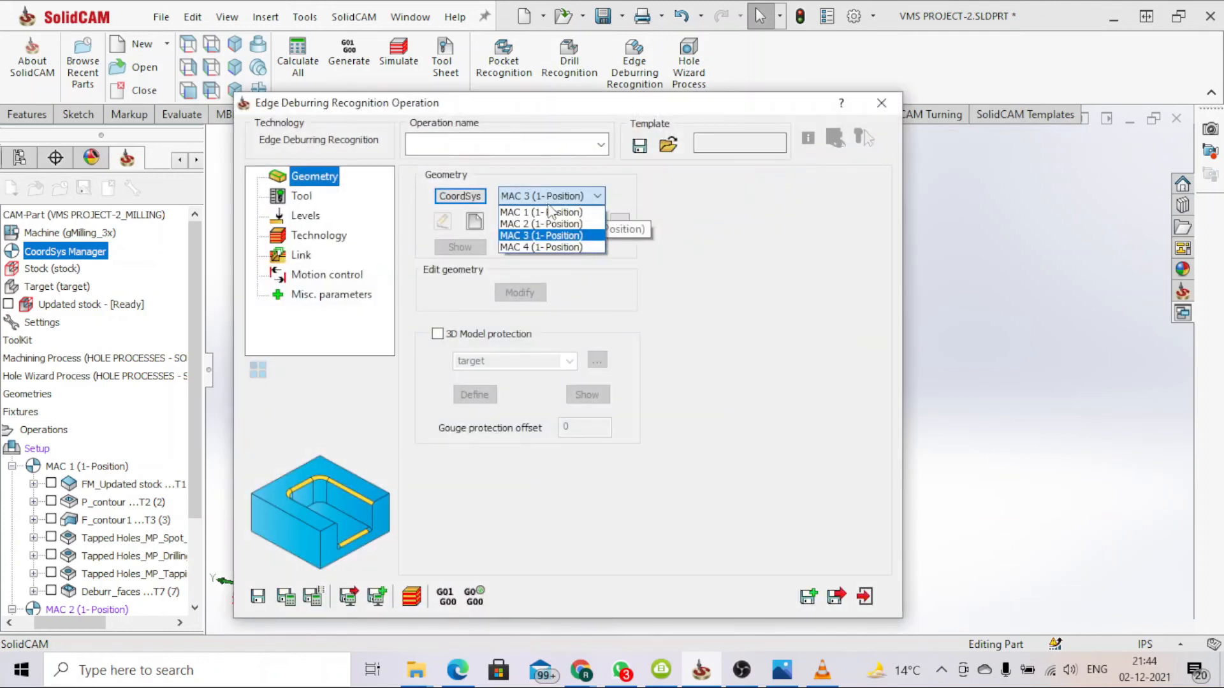
click(541, 247)
click(475, 221)
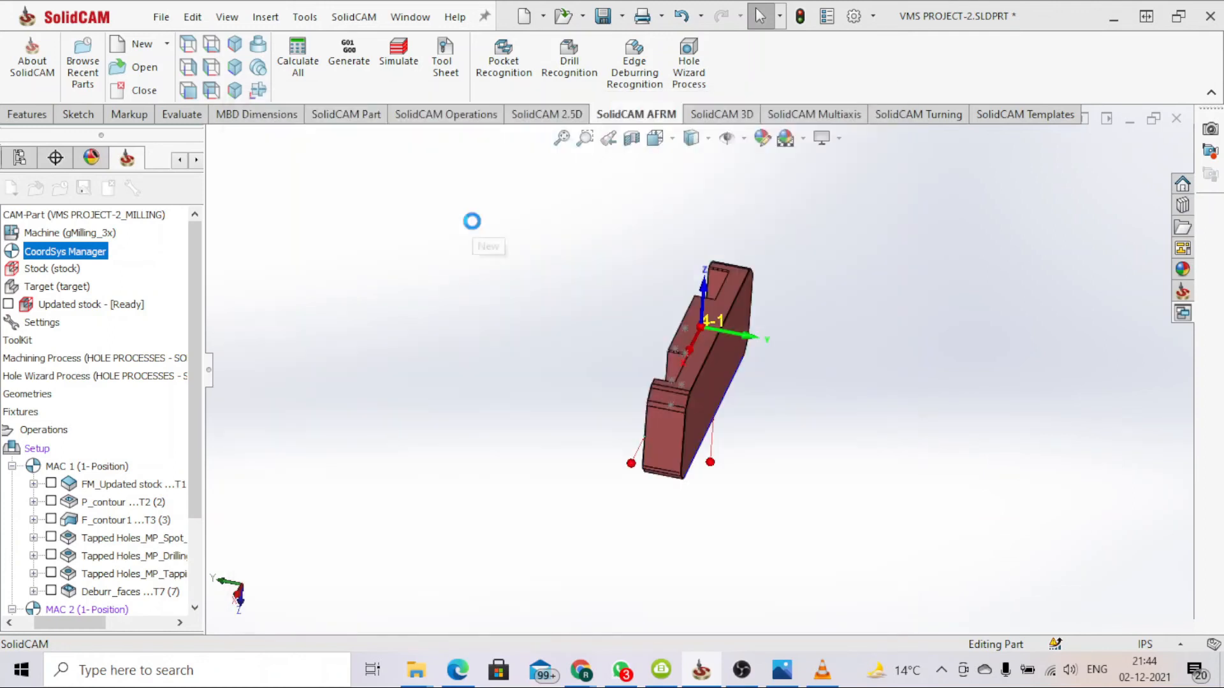
click(57, 531)
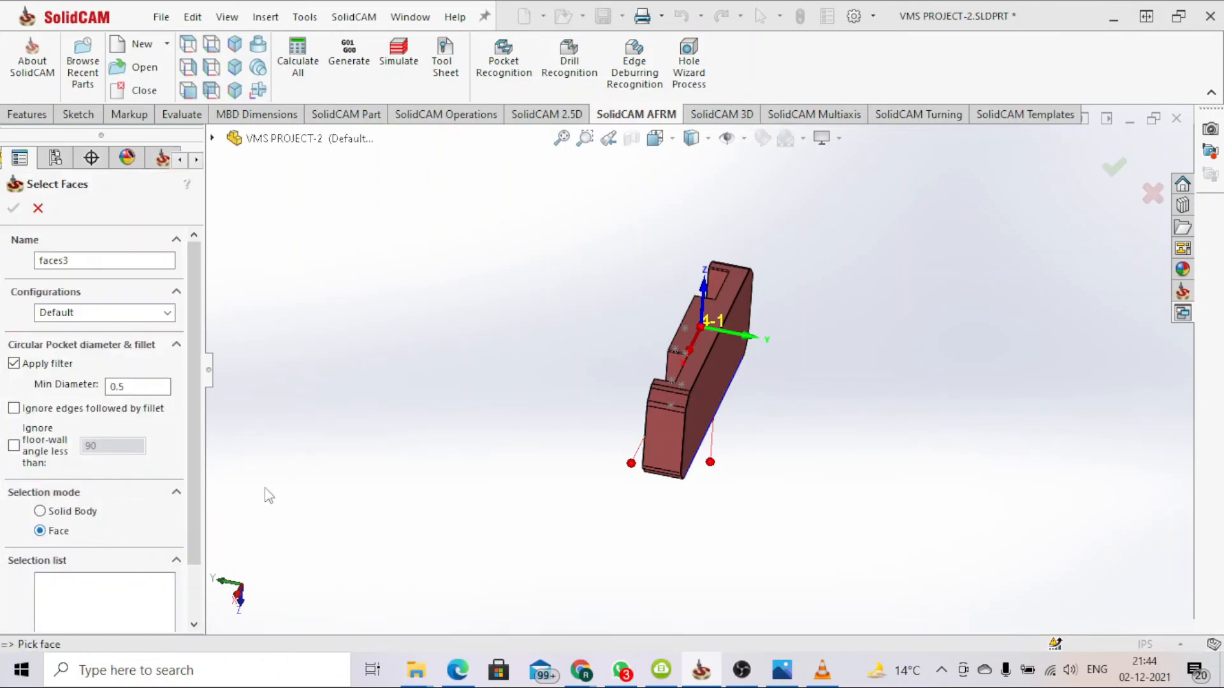
click(702, 349)
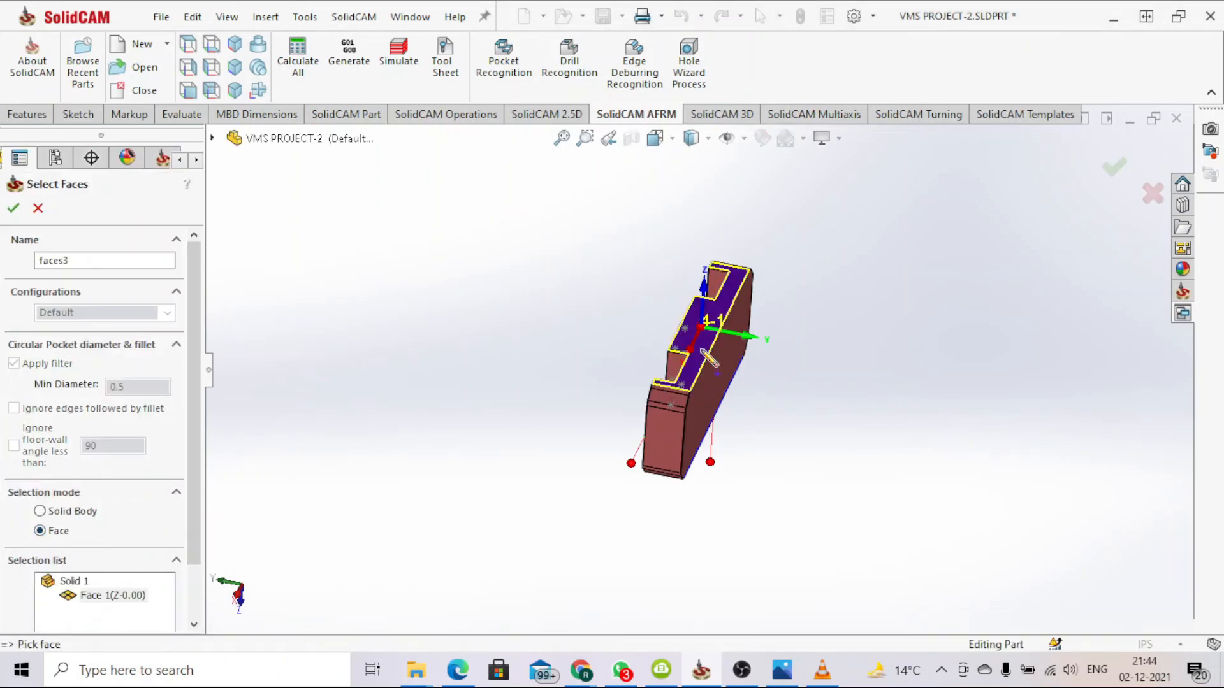
click(14, 208)
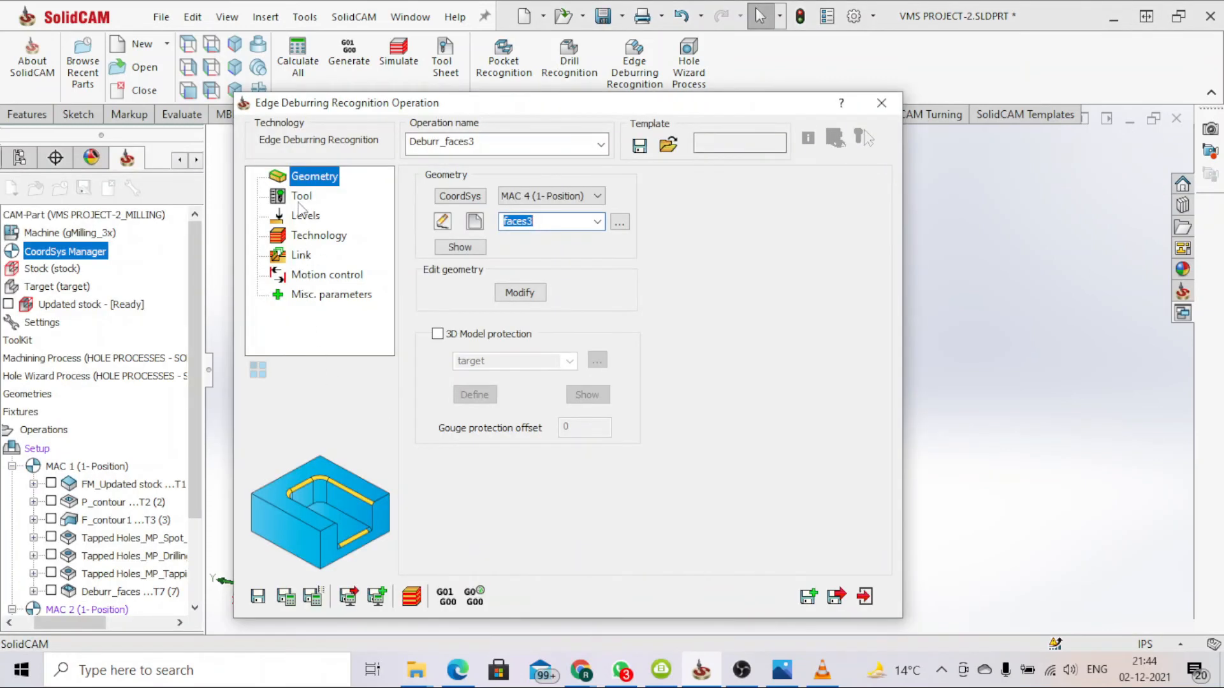
Add a chamfer mill with 5 in total length to the operation and enable Flood: Pressure, Mist, Through tool: Pressure and Active air coolant.
click(301, 198)
click(565, 502)
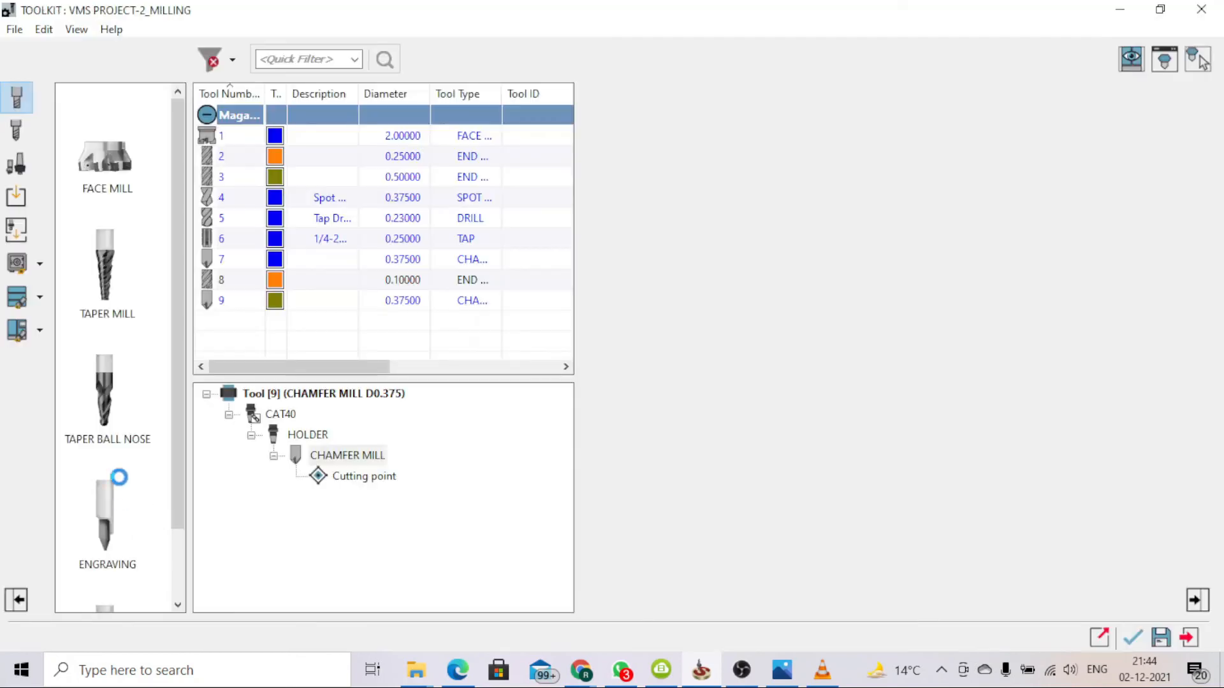
click(123, 560)
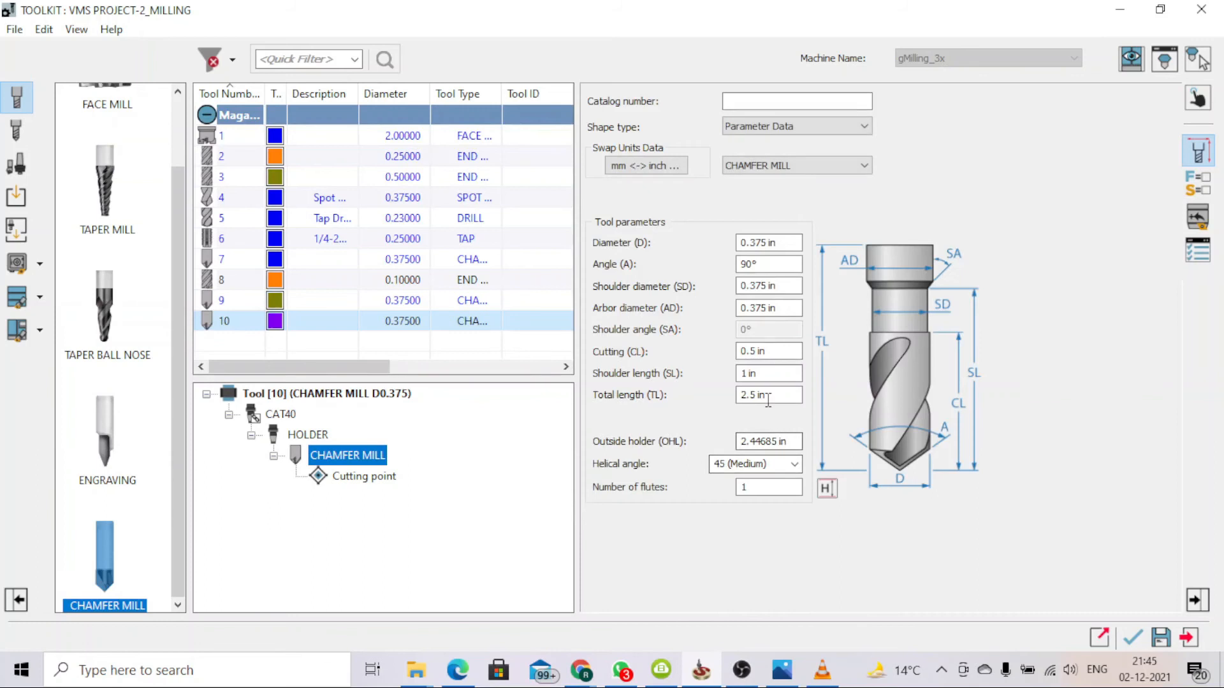
drag(769, 398, 664, 415)
text(5)
key(Tab)
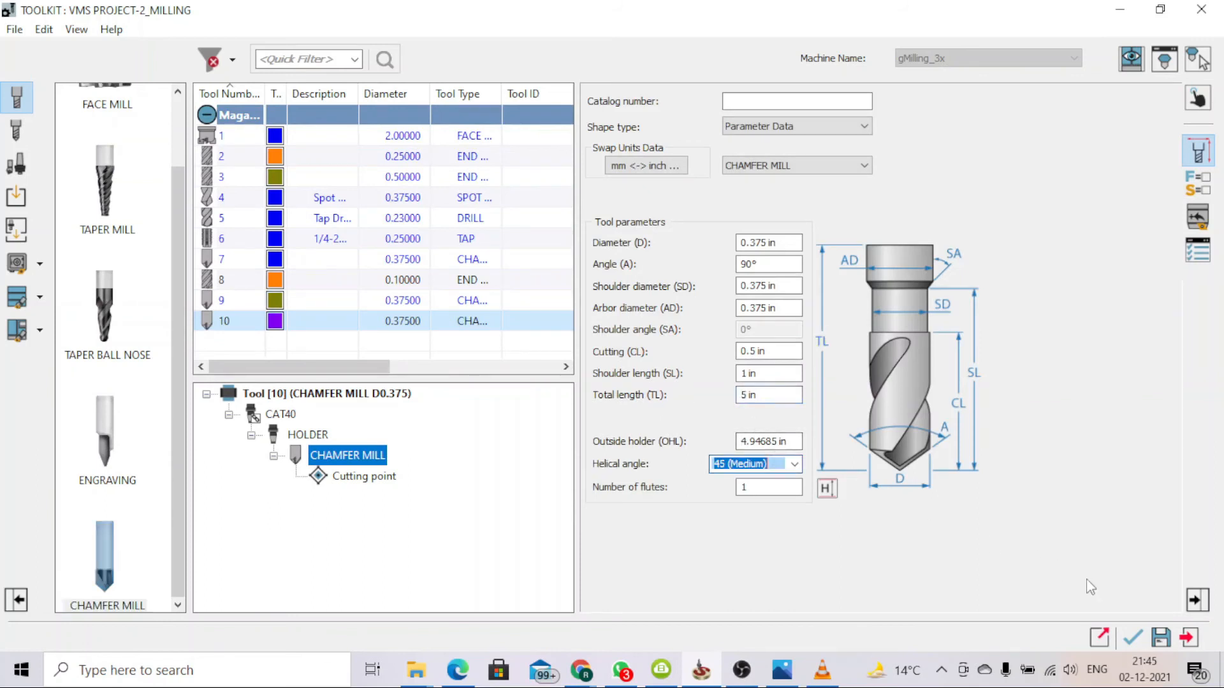
click(1144, 641)
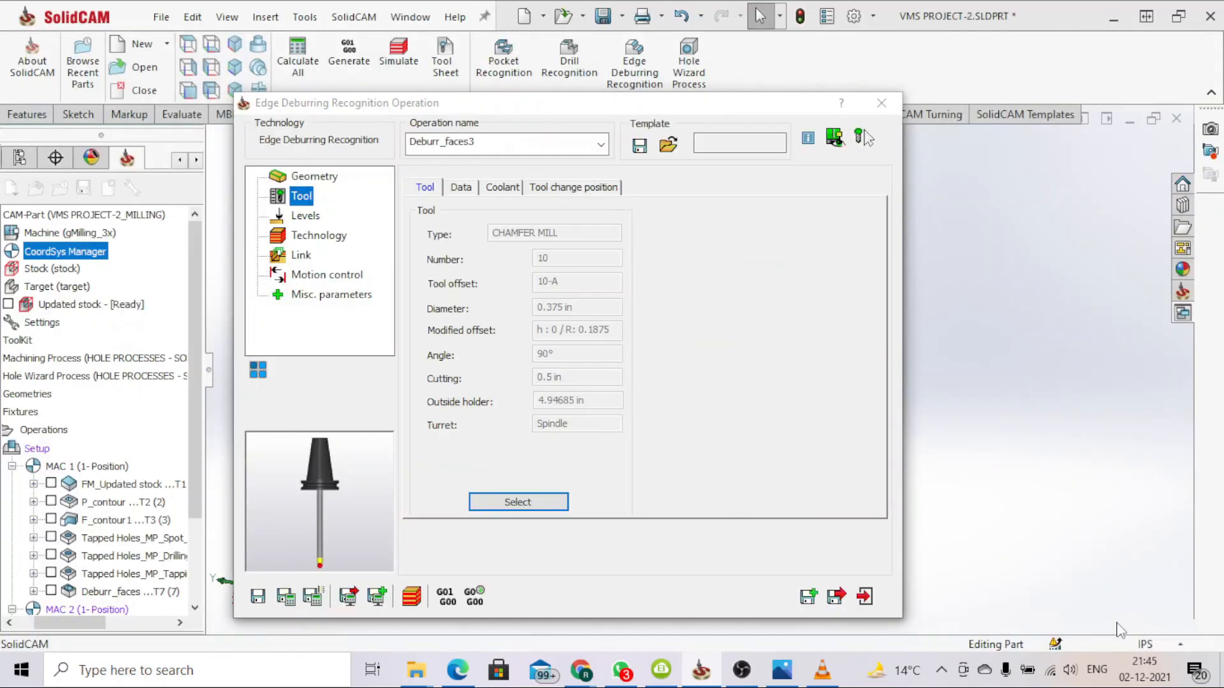
click(497, 187)
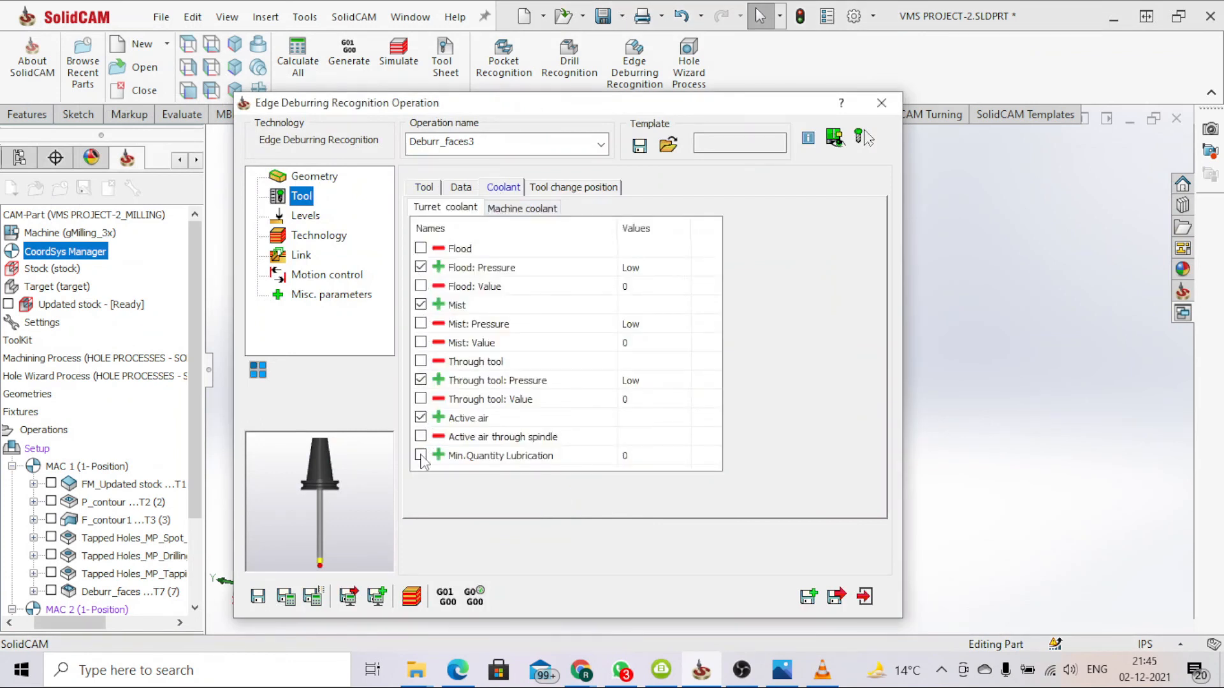
Set the Deburr_faces3 chamfer depth to 0.01, the cutting diameter to 0.01 and an equal step down with a maximum of 0.04.
click(304, 217)
click(572, 368)
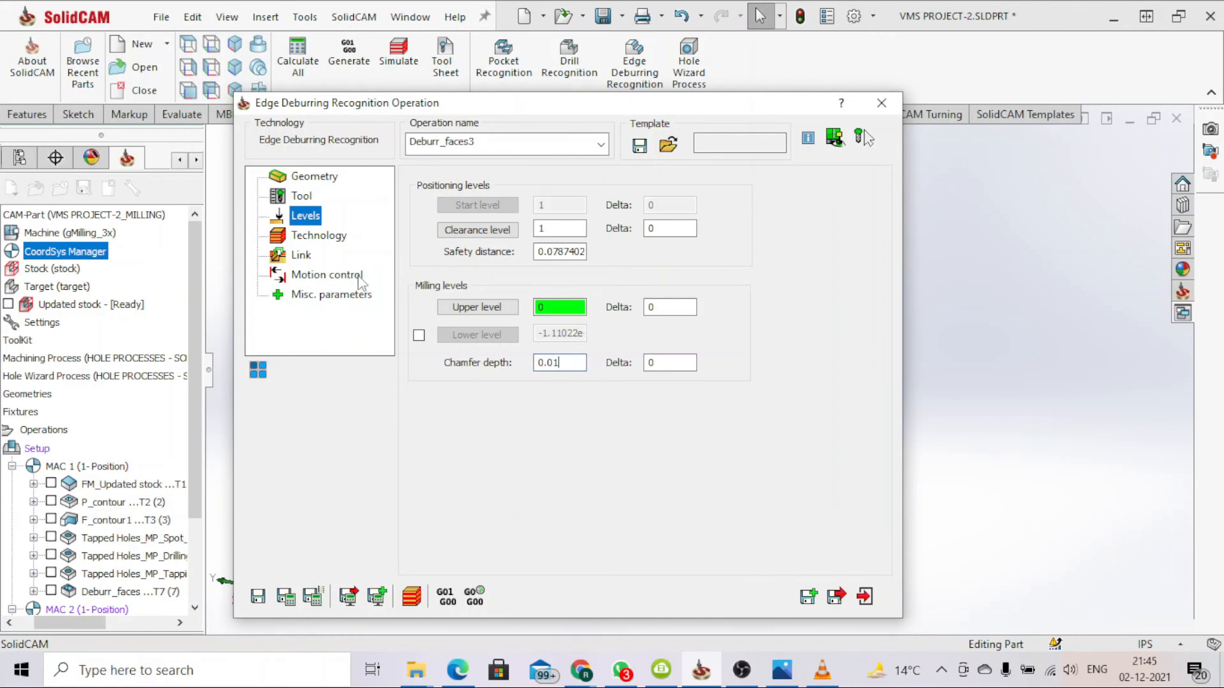
click(319, 235)
click(609, 236)
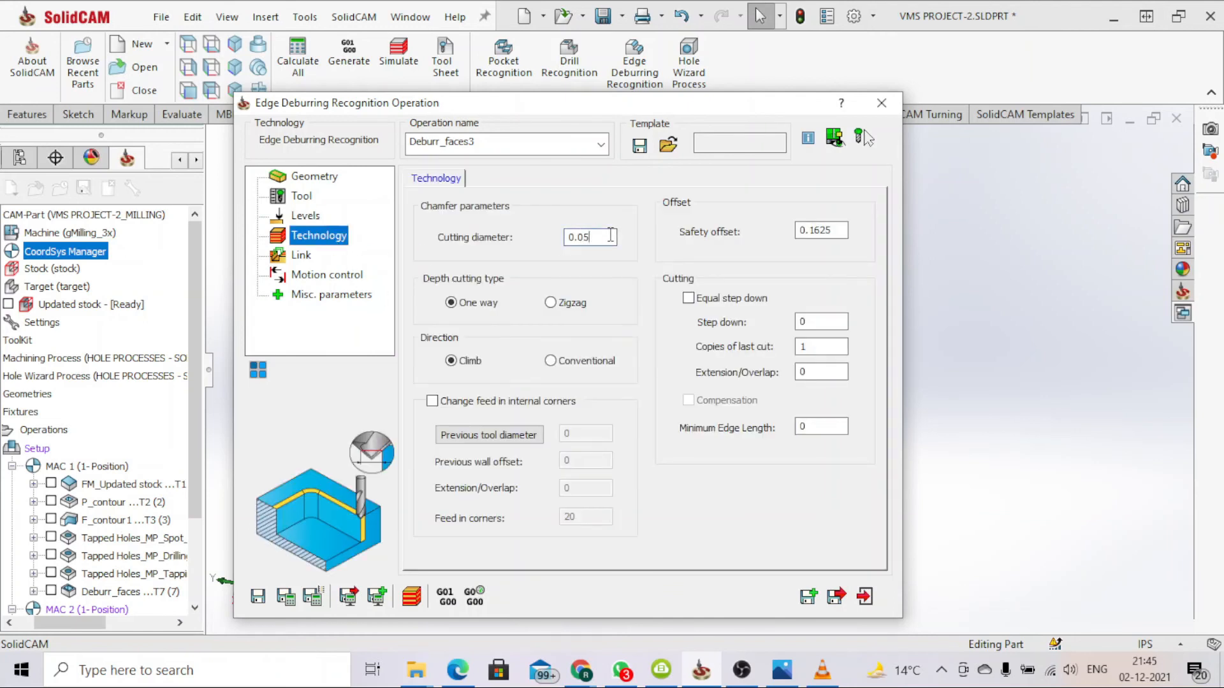
click(716, 300)
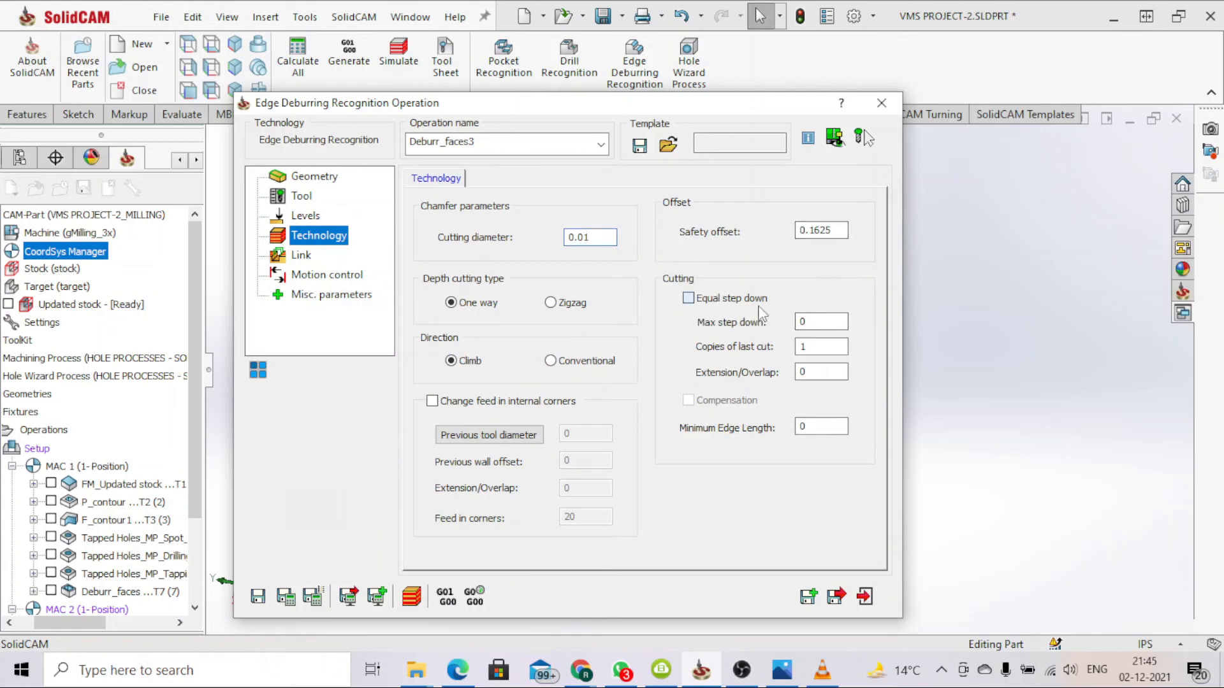
click(810, 347)
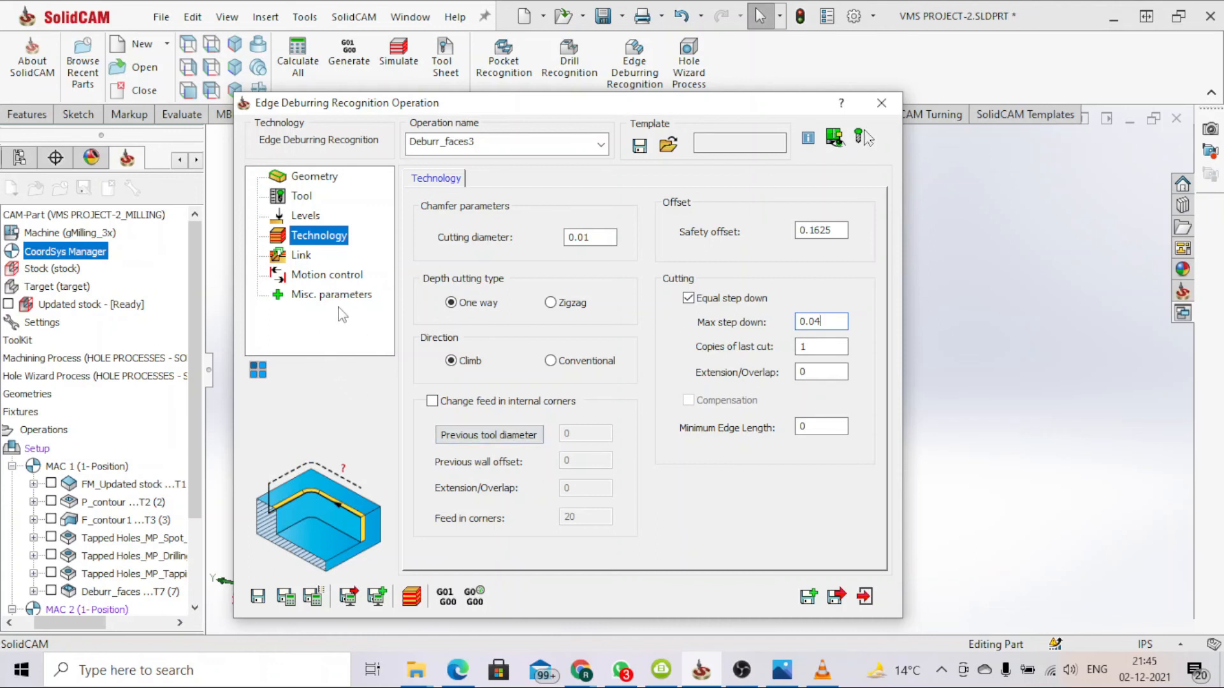
Set the Deburr_faces3 lead-in to Normal with a length of 0.01 and make the lead-out the same as the lead-in.
click(301, 256)
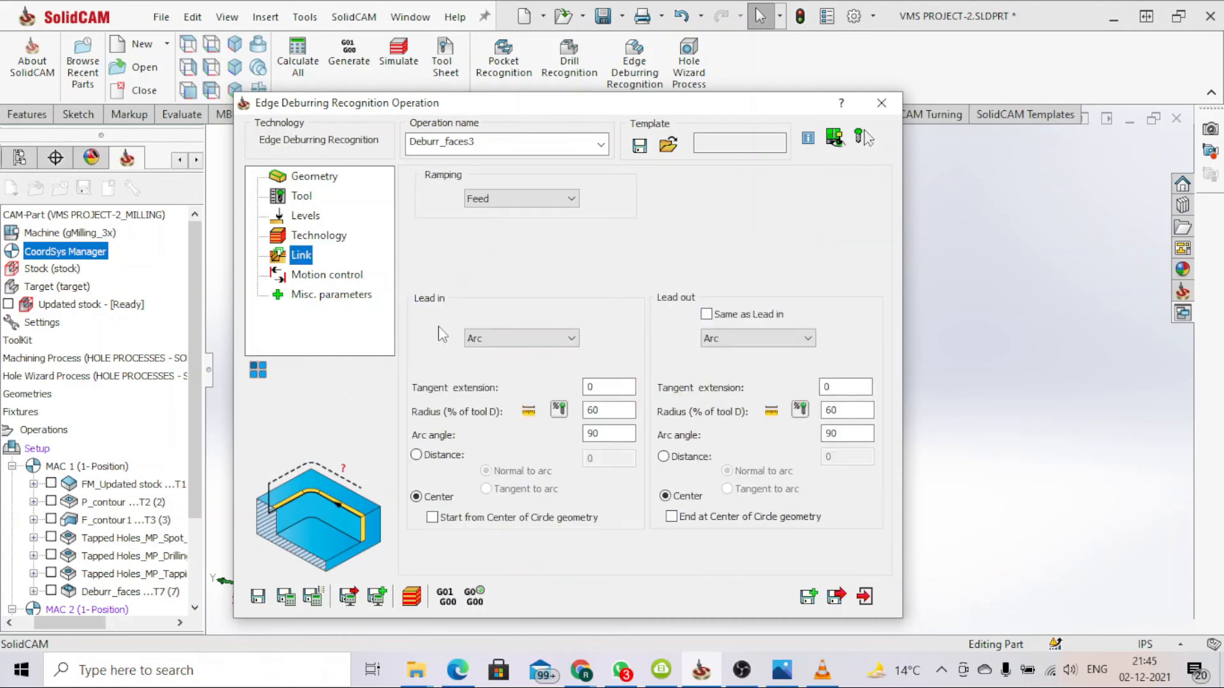
drag(624, 412, 556, 405)
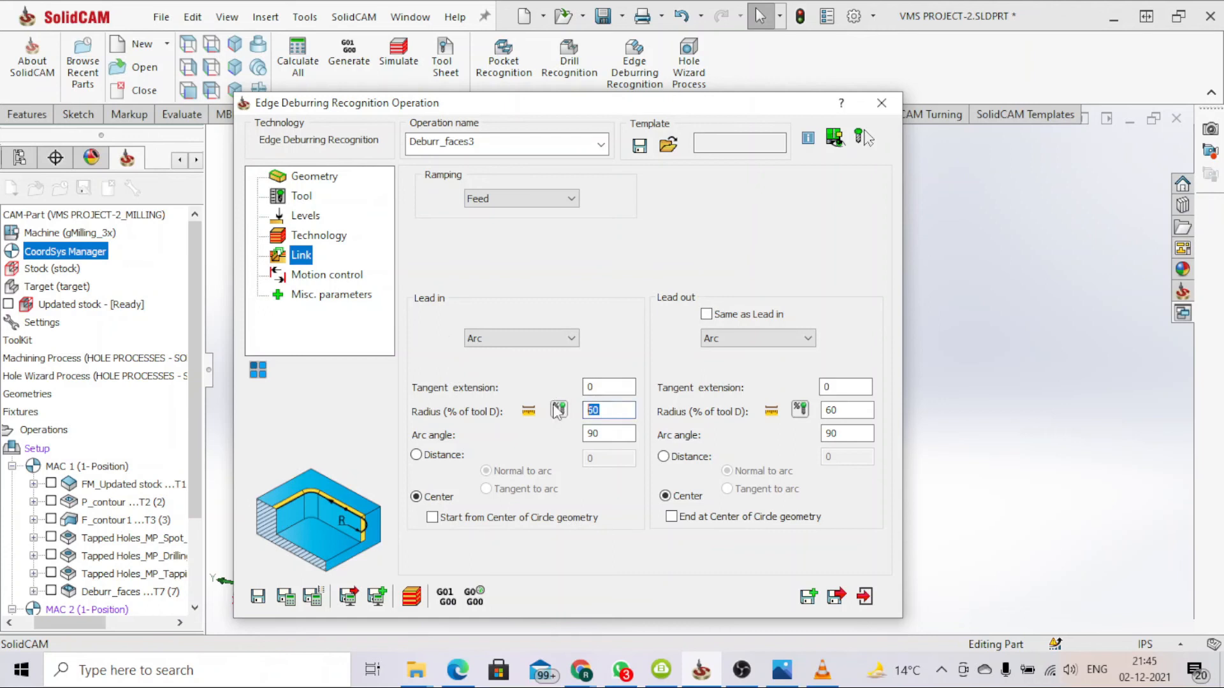
click(534, 336)
click(500, 365)
double_click(602, 411)
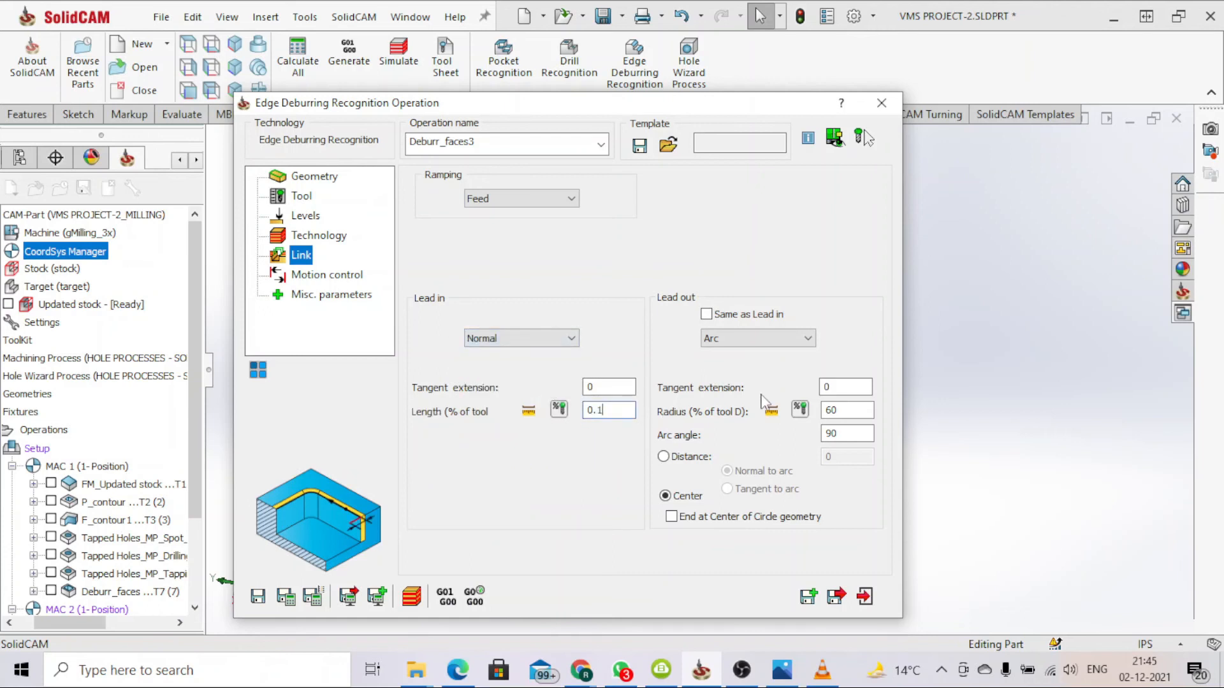
text(0.01)
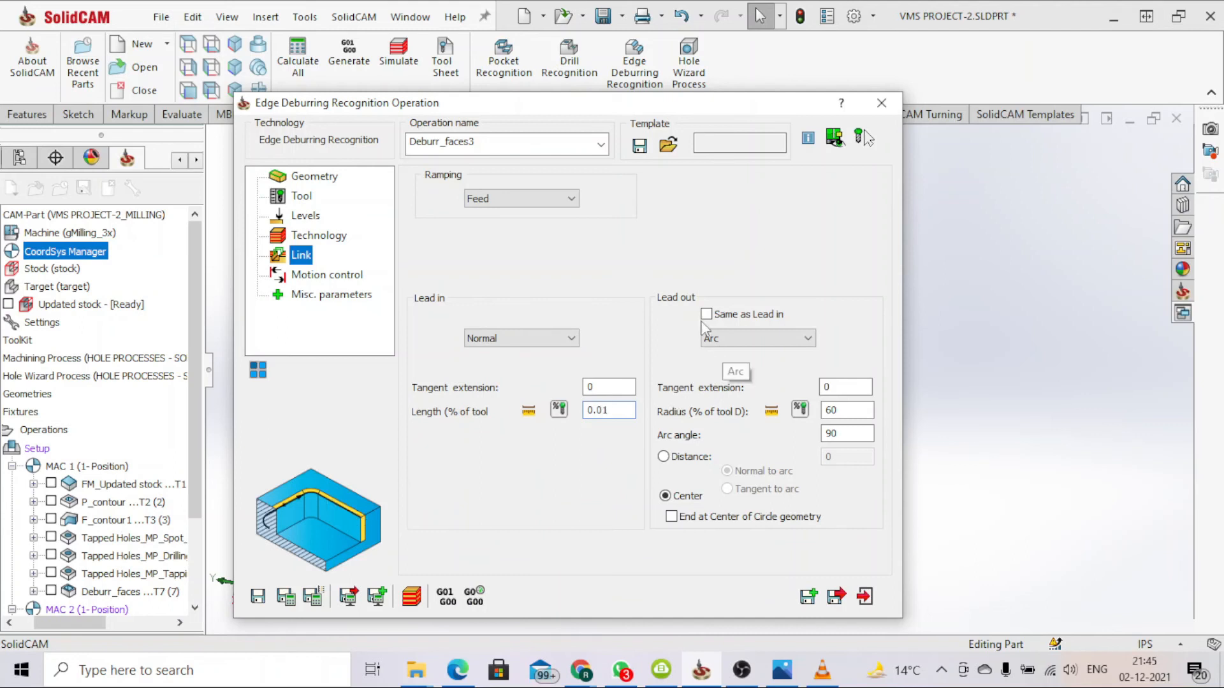
click(706, 314)
Keep the default motion control and miscellaneous parameters of Deburr_faces3, and save and calculate the operation.
click(344, 275)
click(344, 295)
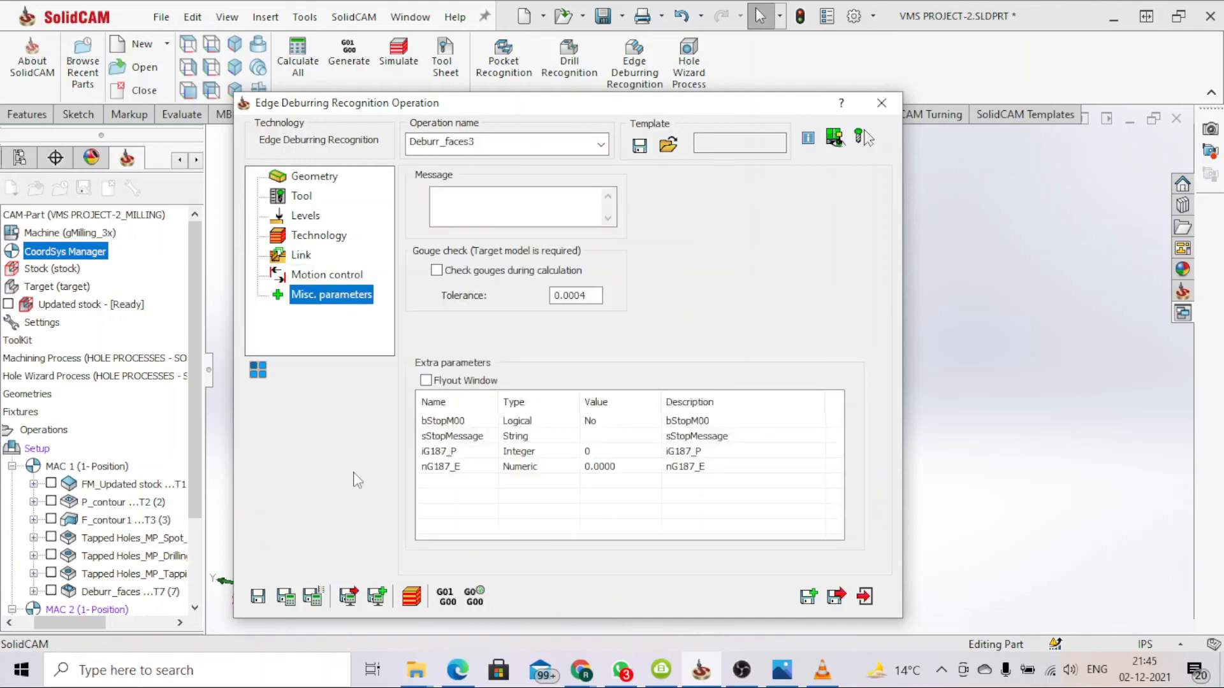
click(286, 596)
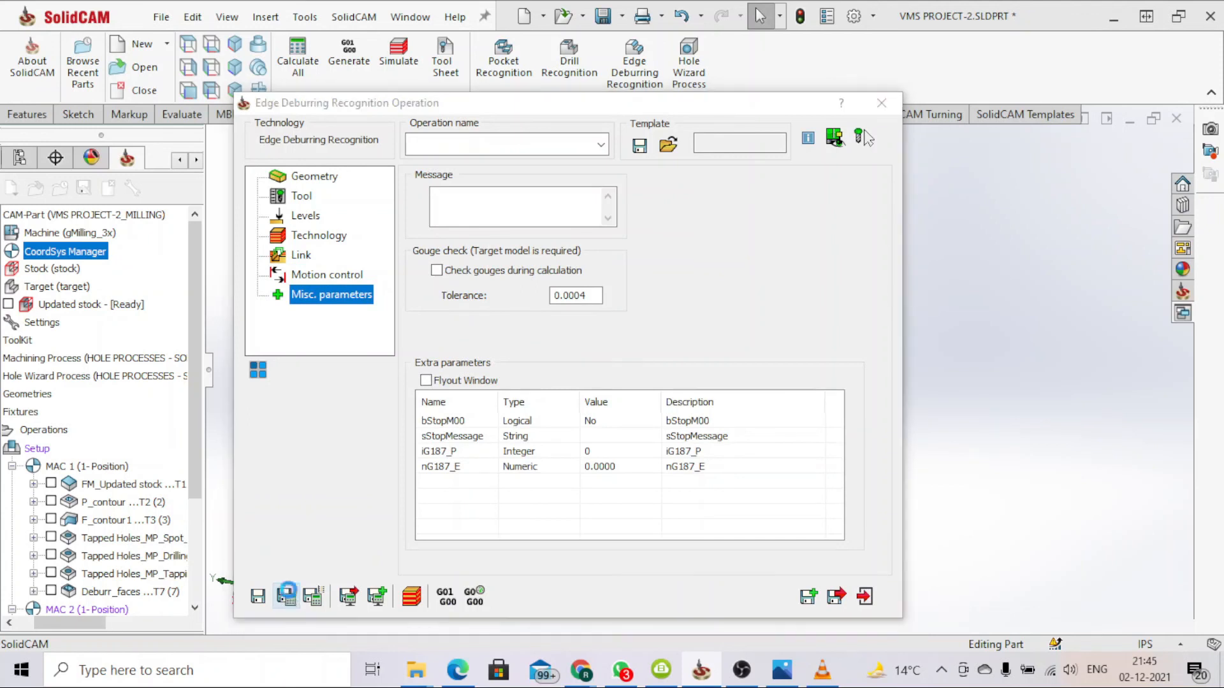
Simulate Deburr_faces3 in SolidVerify and inspect the Rest Material model after the operation from several angles.
click(418, 596)
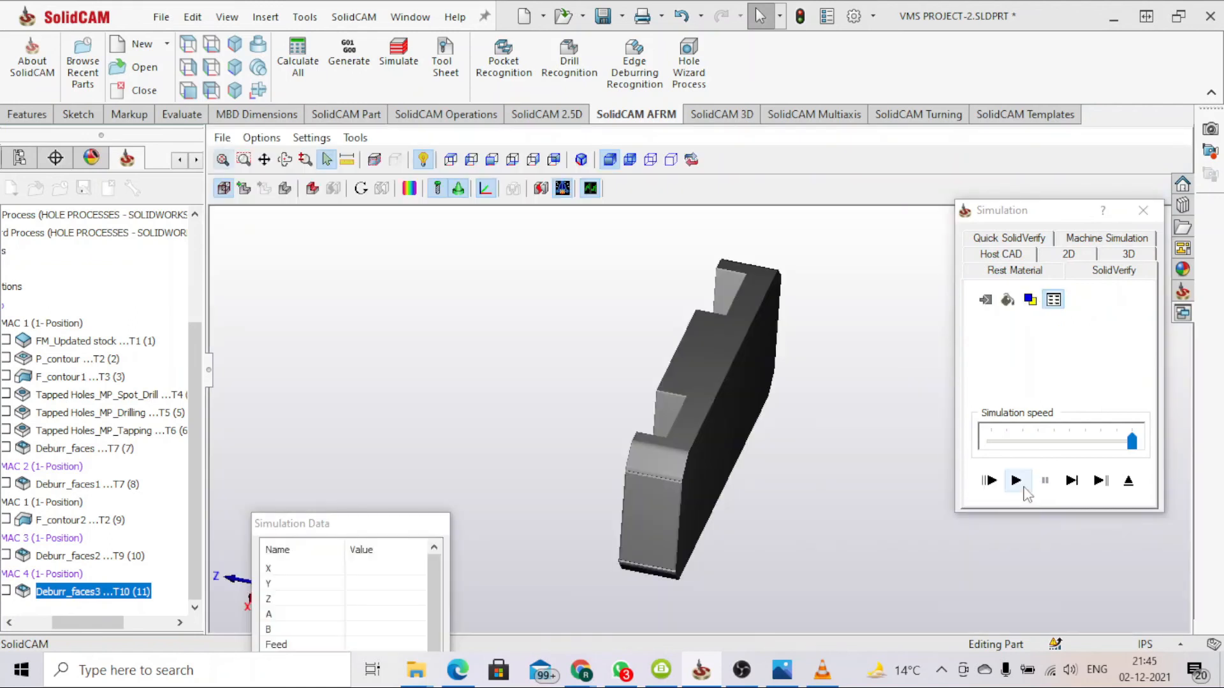
click(1022, 484)
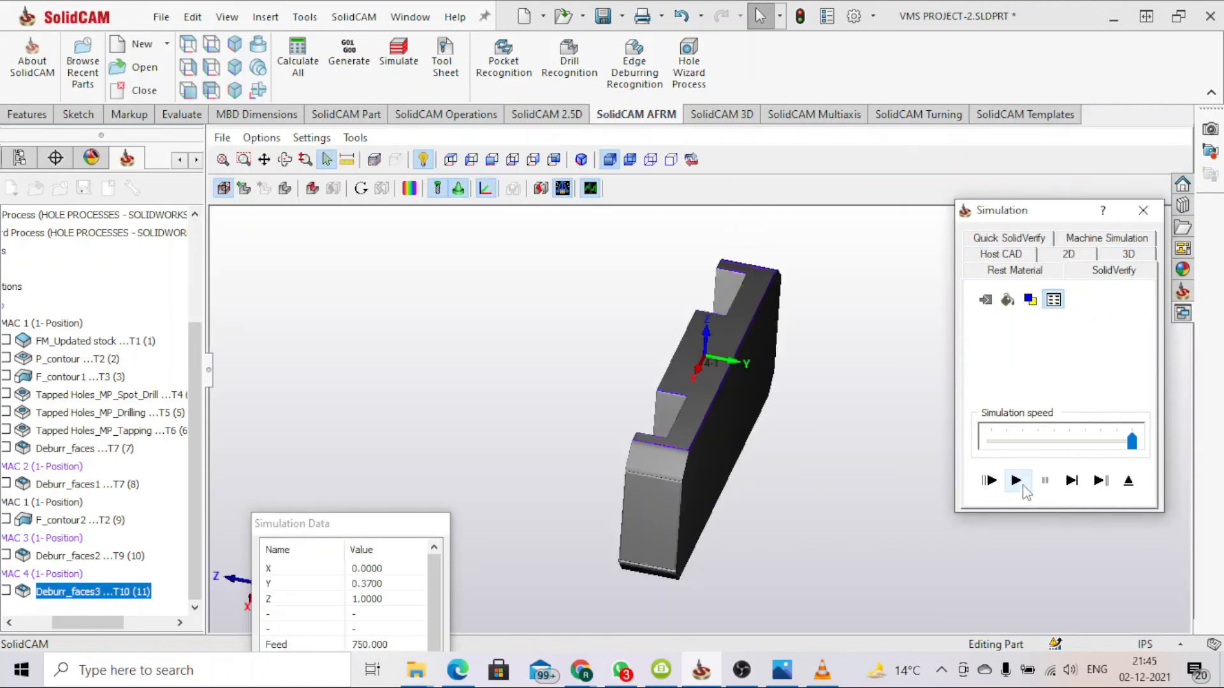
click(985, 270)
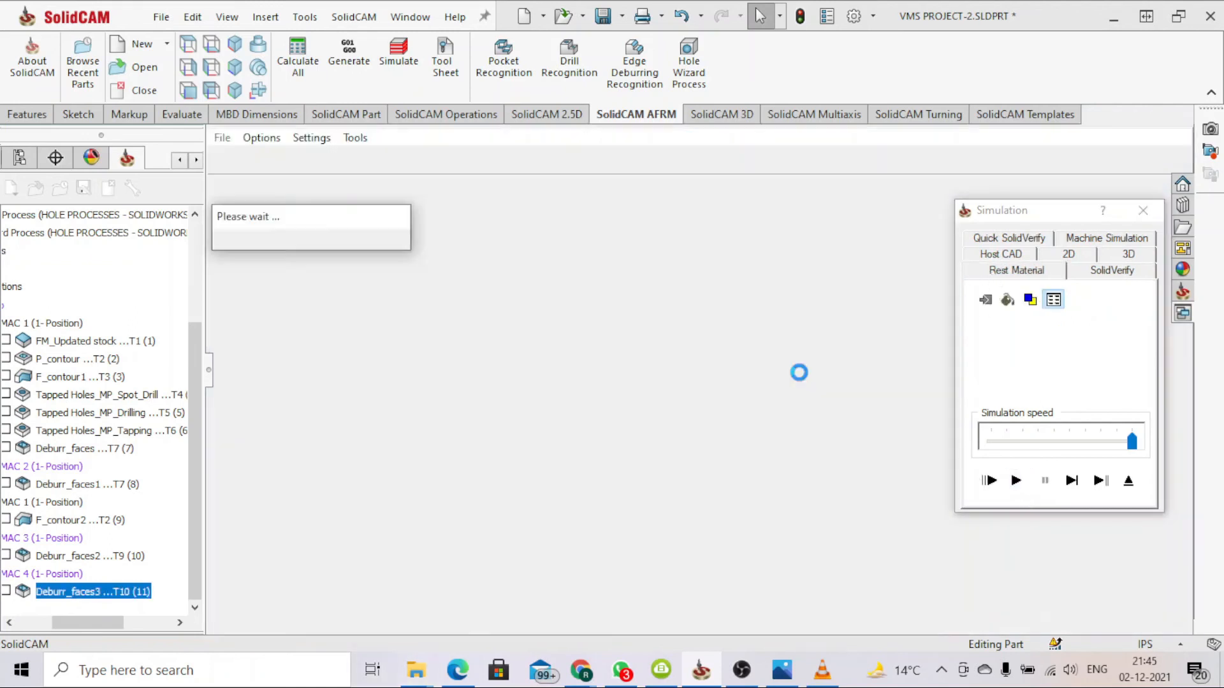
middle_drag(757, 434, 685, 427)
click(1028, 275)
middle_drag(814, 398, 709, 380)
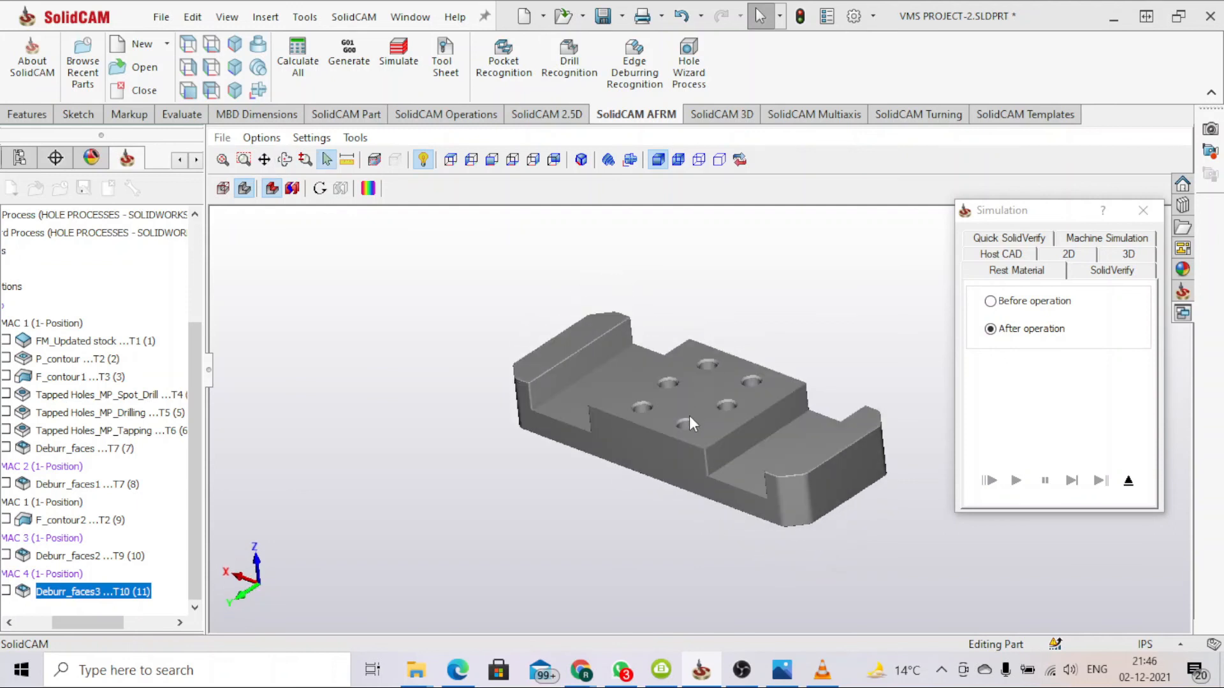
scroll(690, 415, up, 3)
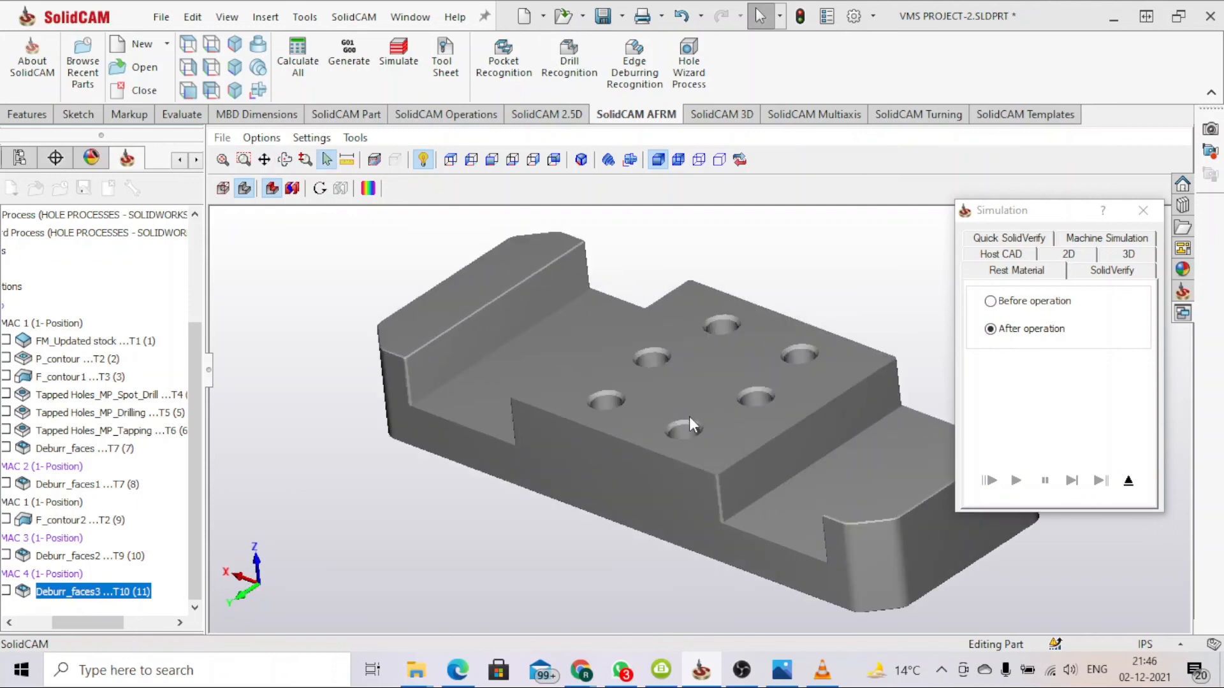
scroll(690, 415, down, 3)
middle_drag(743, 434, 758, 443)
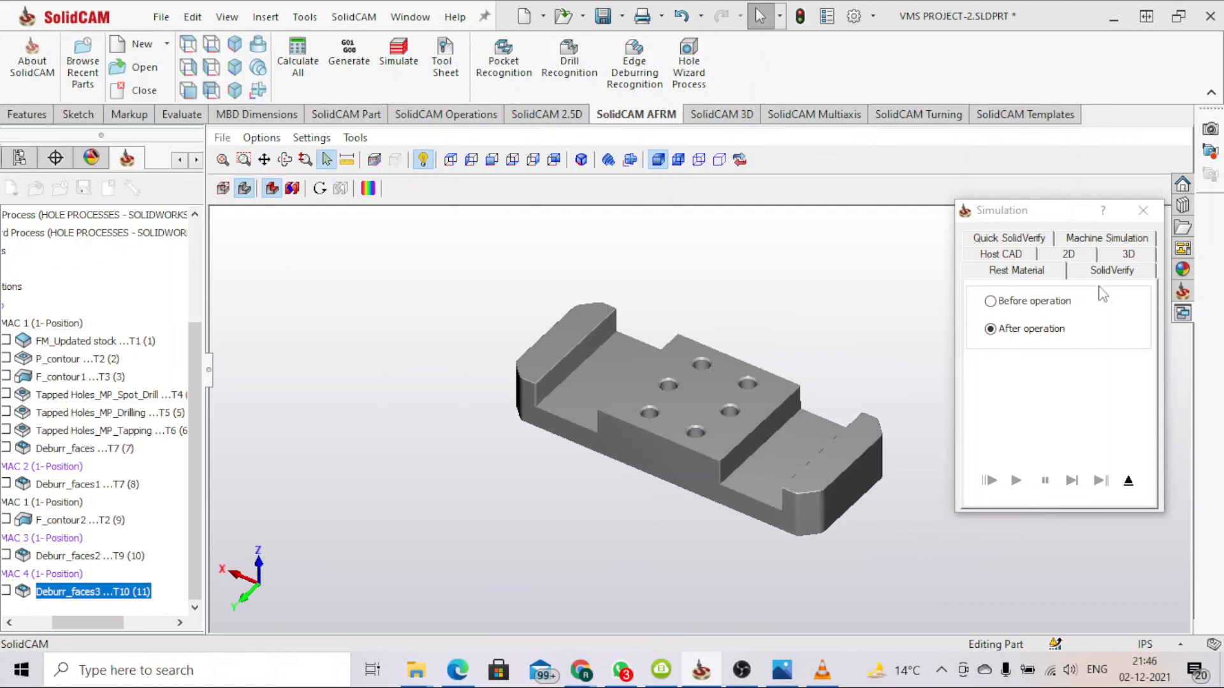
click(1144, 211)
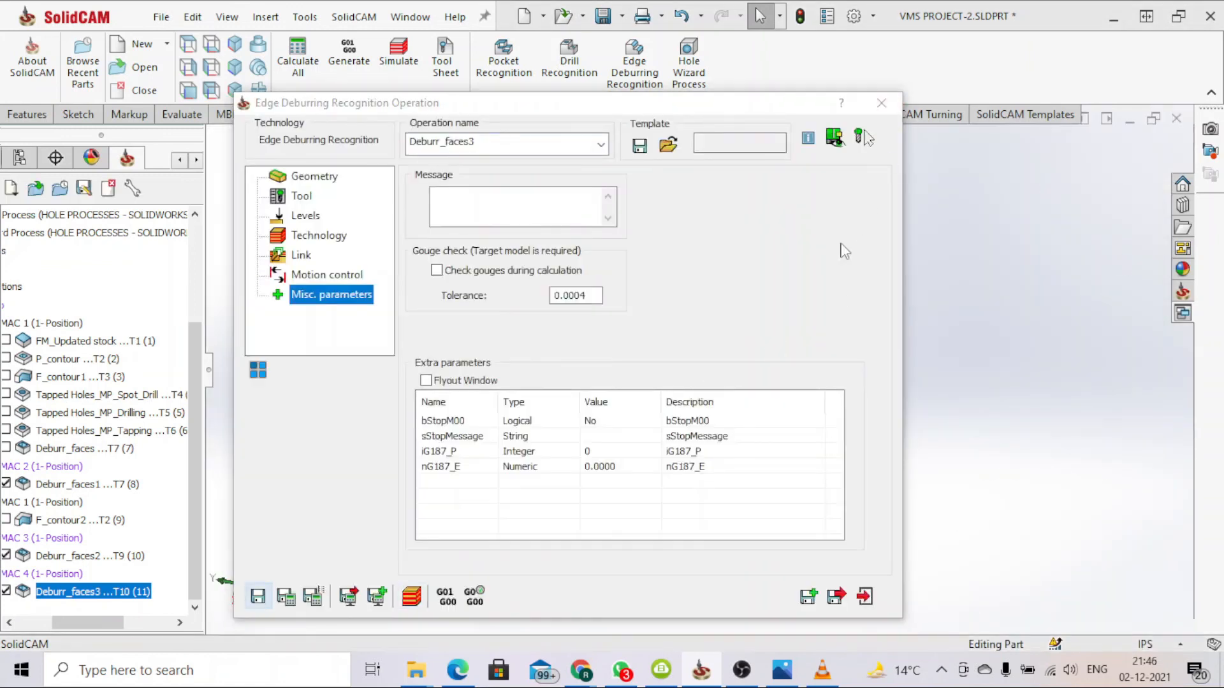
Leave the Deburr_faces3 operation and generate the G-code for all operations of the part, dismissing the message log.
middle_drag(650, 398, 801, 323)
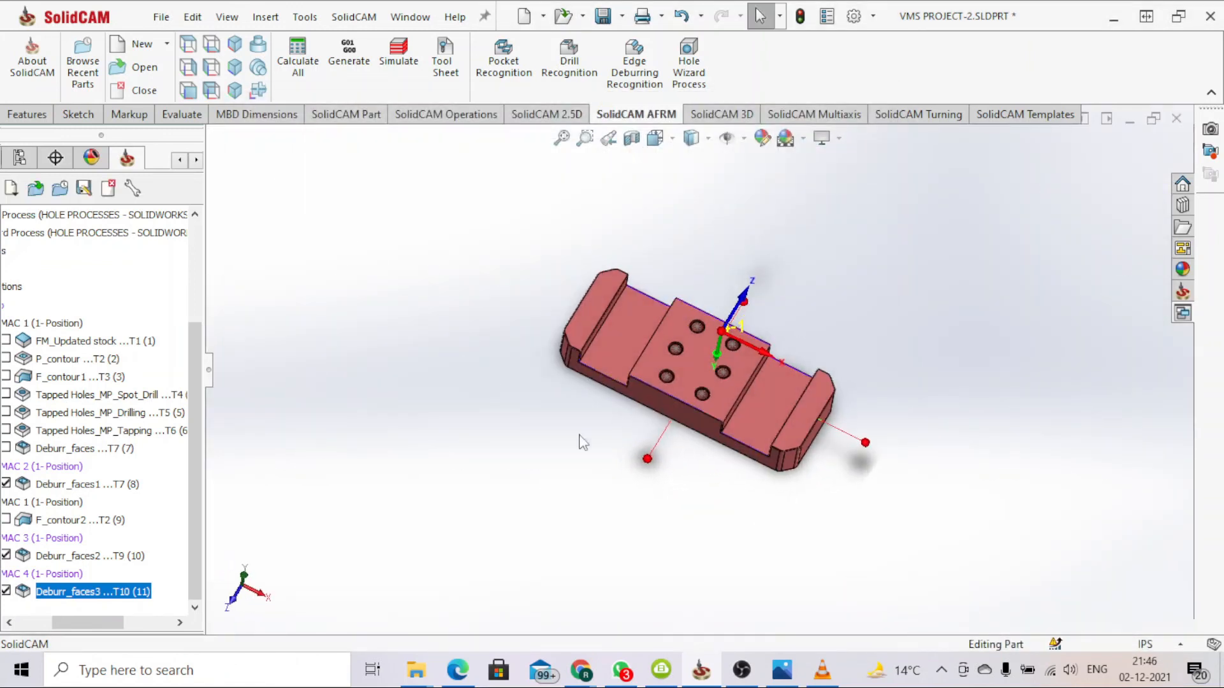
scroll(561, 449, down, 2)
drag(87, 623, 67, 623)
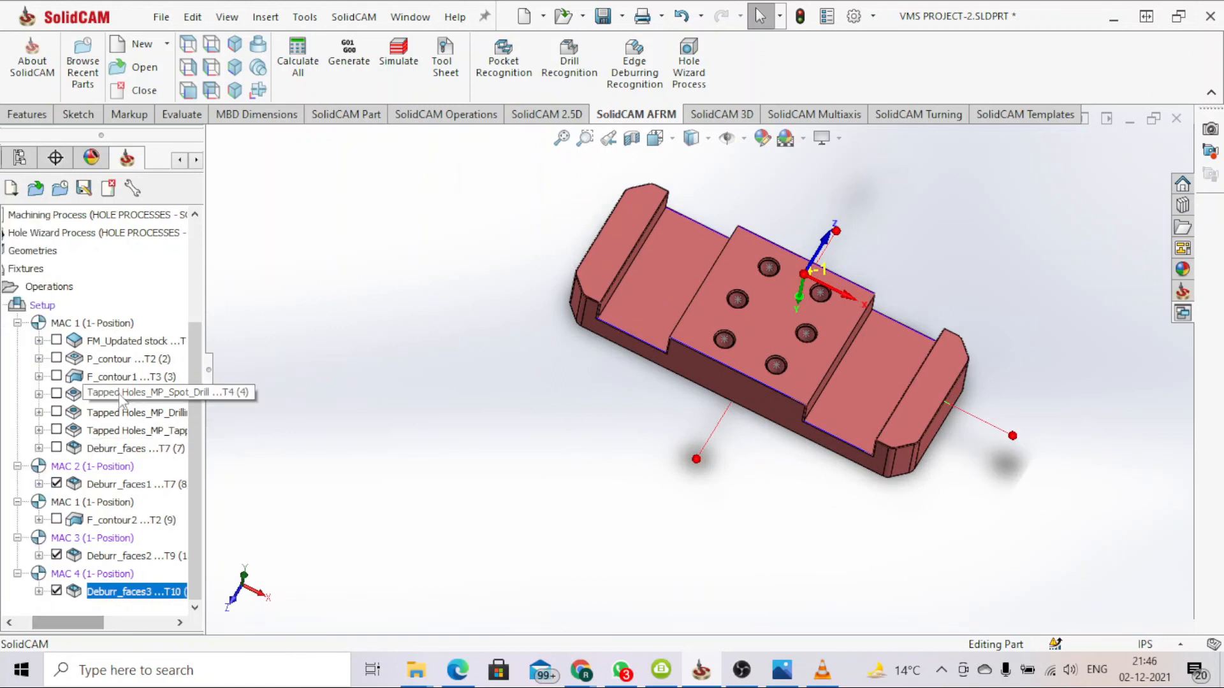
click(47, 287)
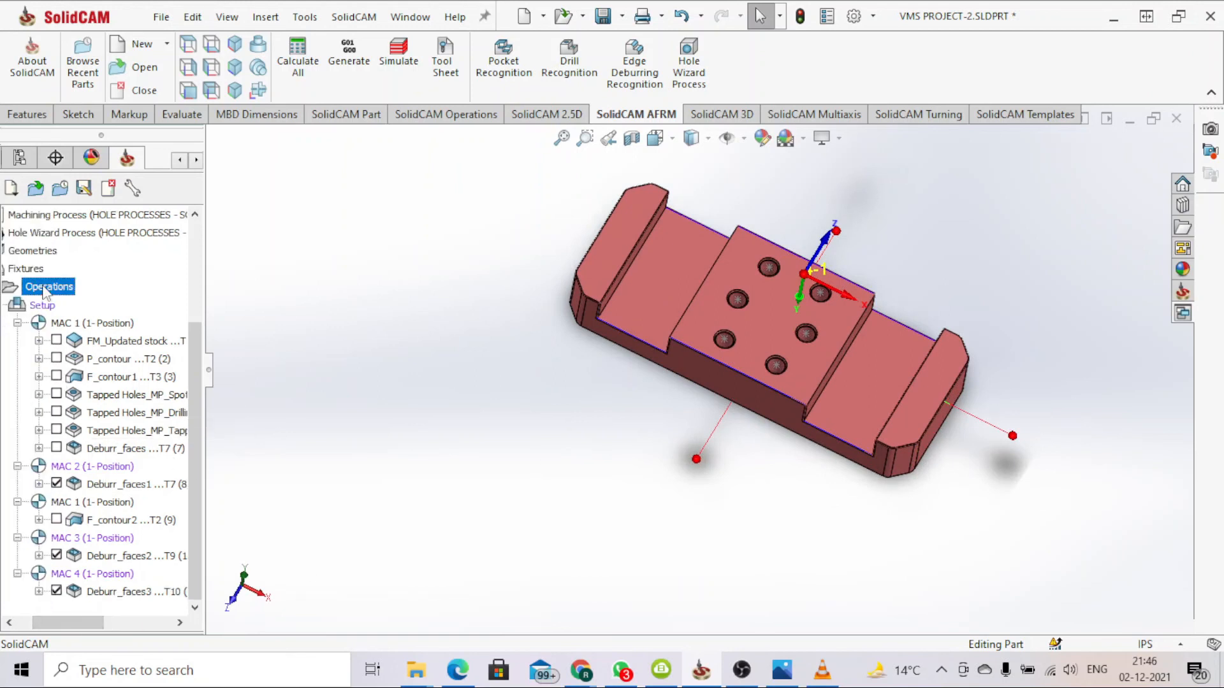
right_click(46, 288)
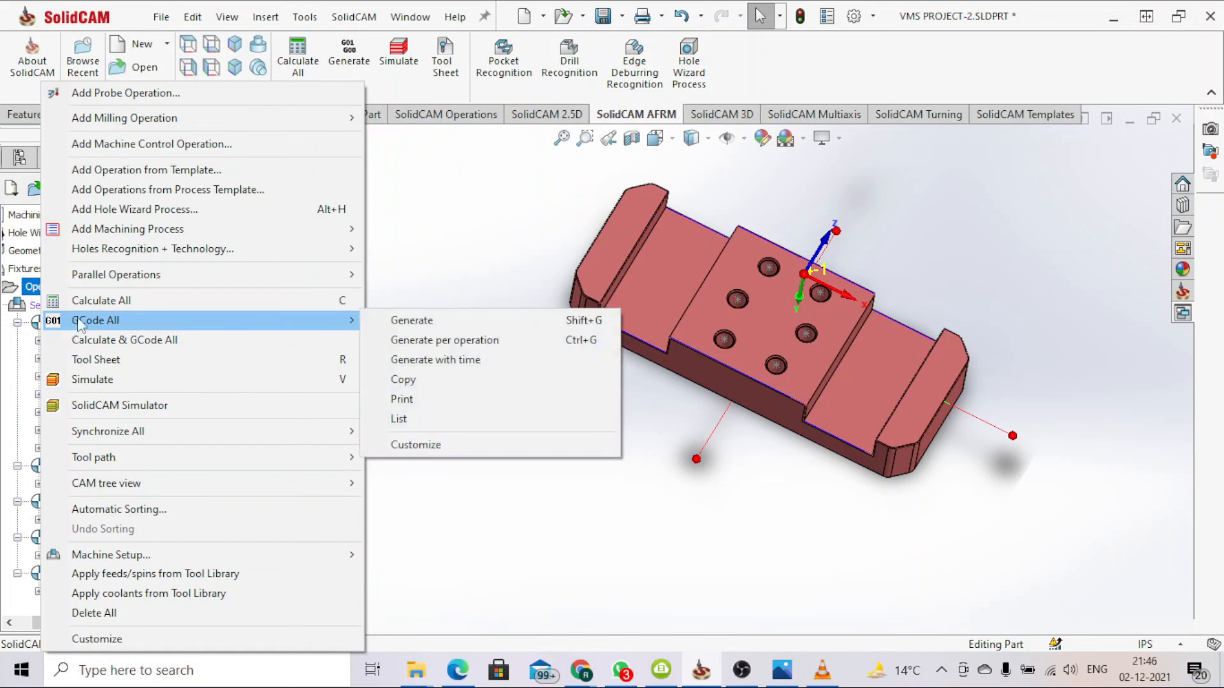
mouse_move(94, 324)
click(408, 320)
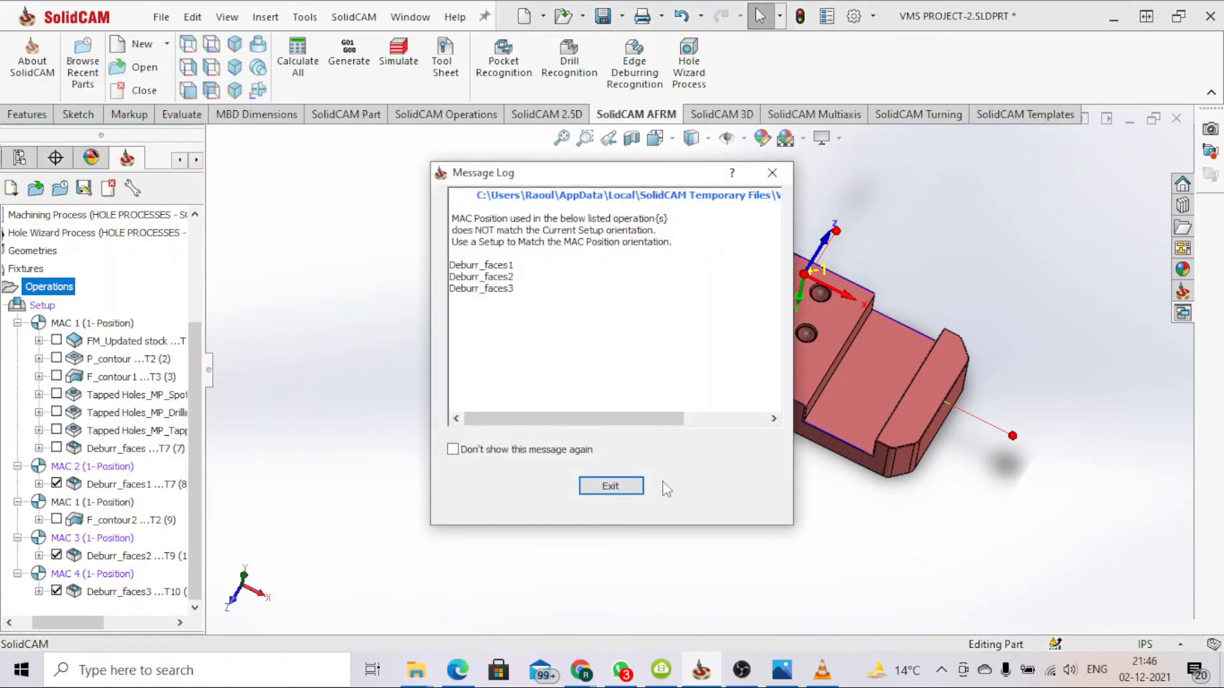
click(611, 487)
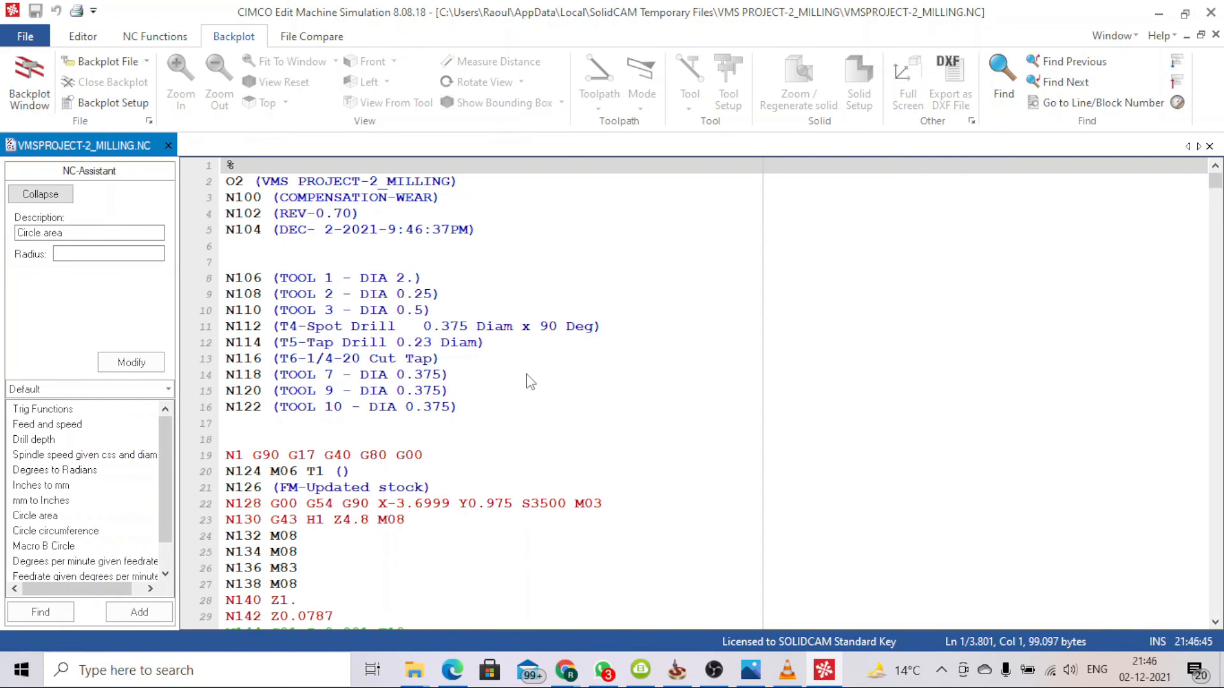
Look through the first tool path blocks of the generated VMSPROJECT-2_MILLING.NC program and minimize the CIMCO Edit window.
scroll(528, 381, down, 17)
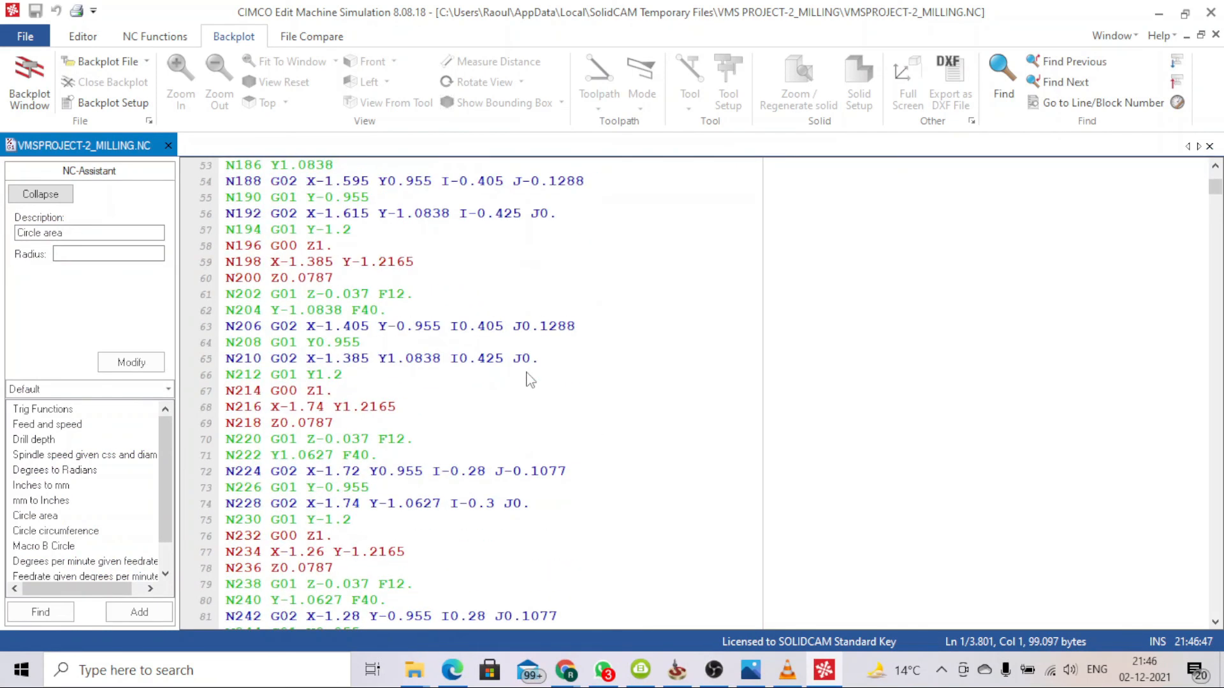
scroll(528, 381, down, 12)
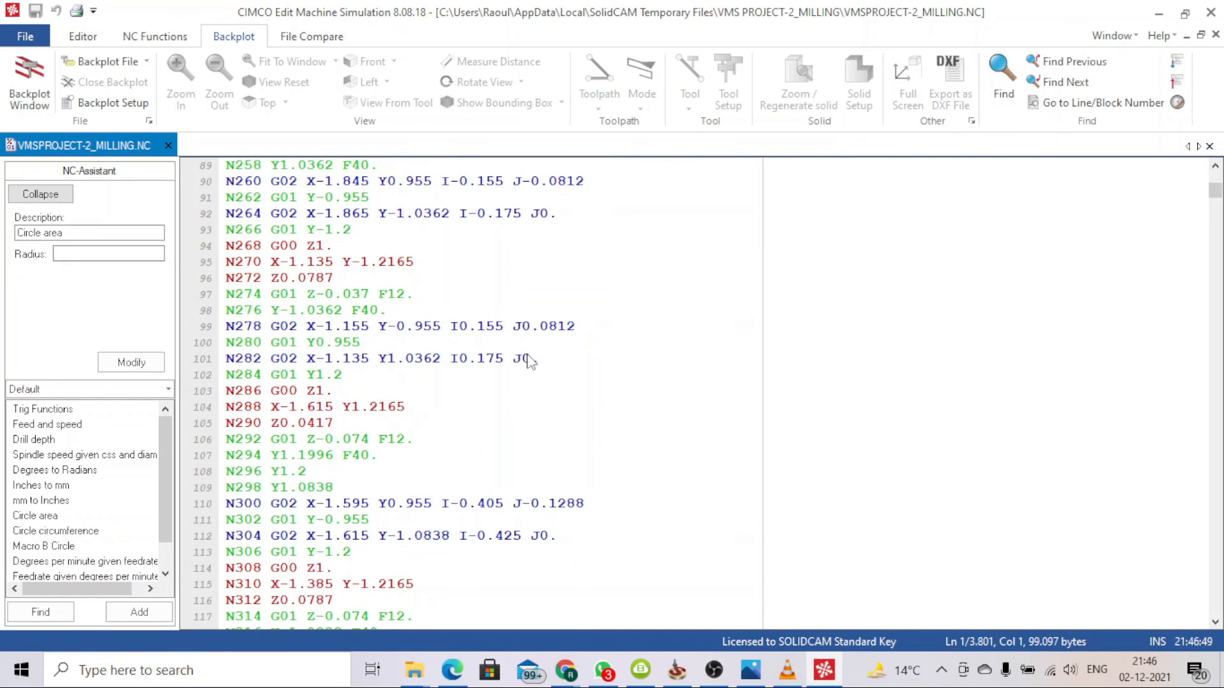
scroll(541, 379, down, 20)
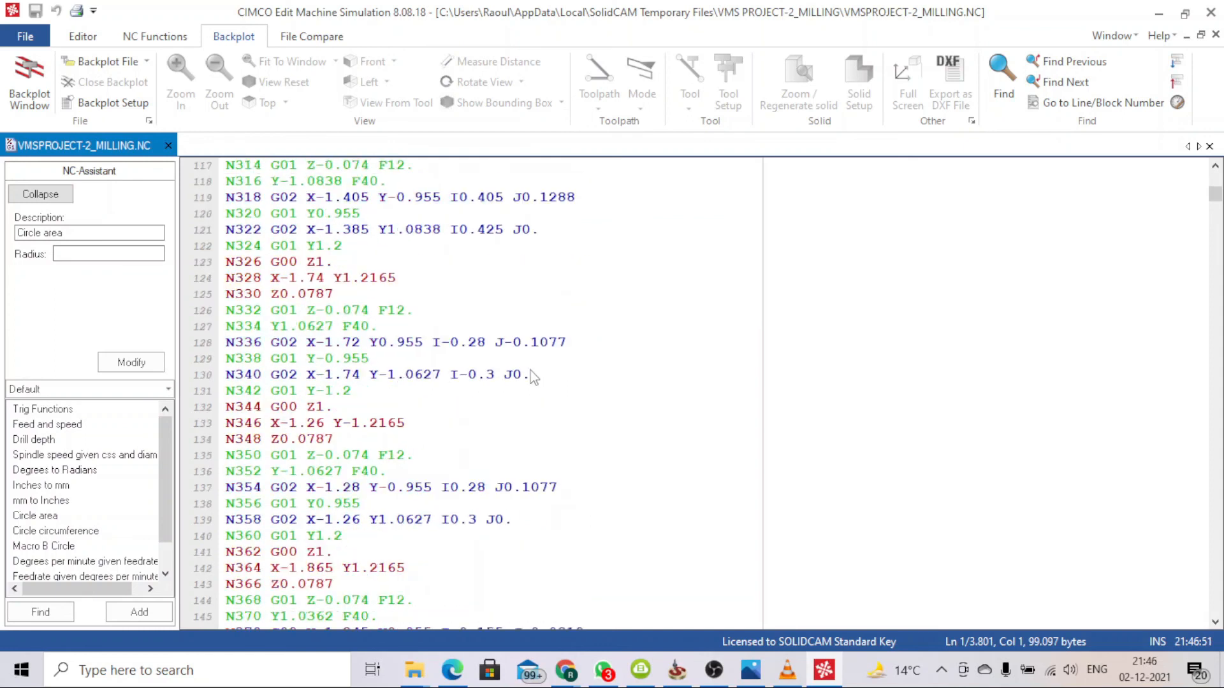
scroll(534, 378, down, 8)
scroll(533, 377, up, 20)
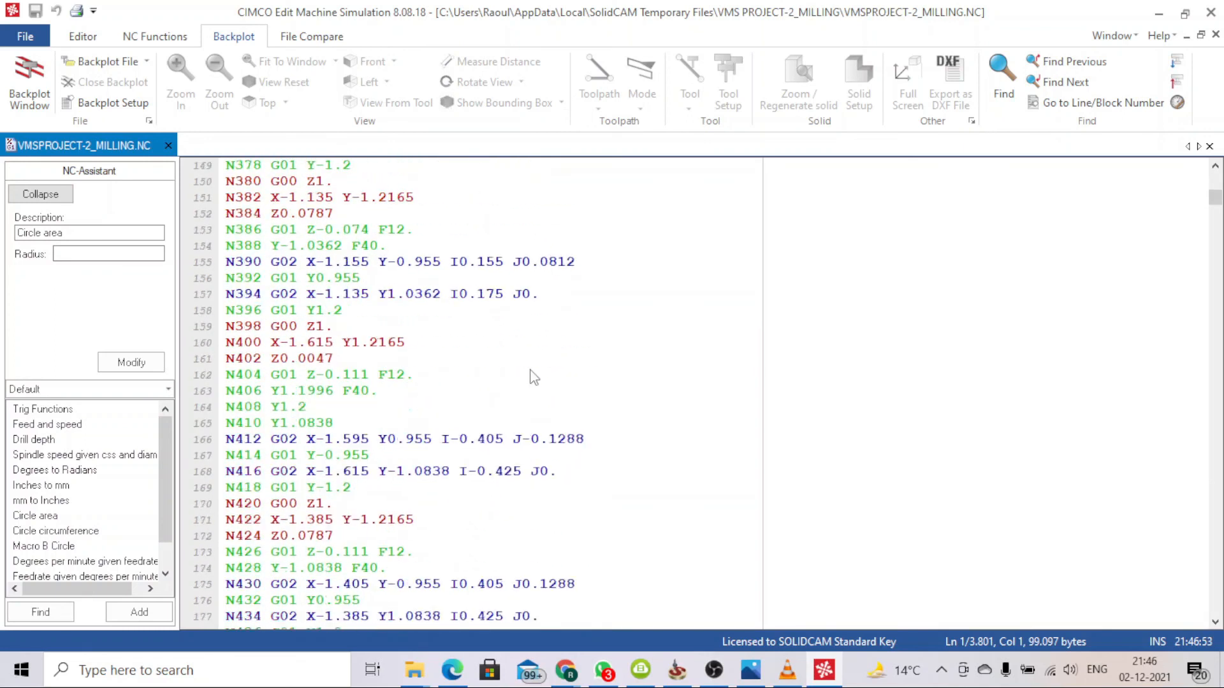
click(1158, 13)
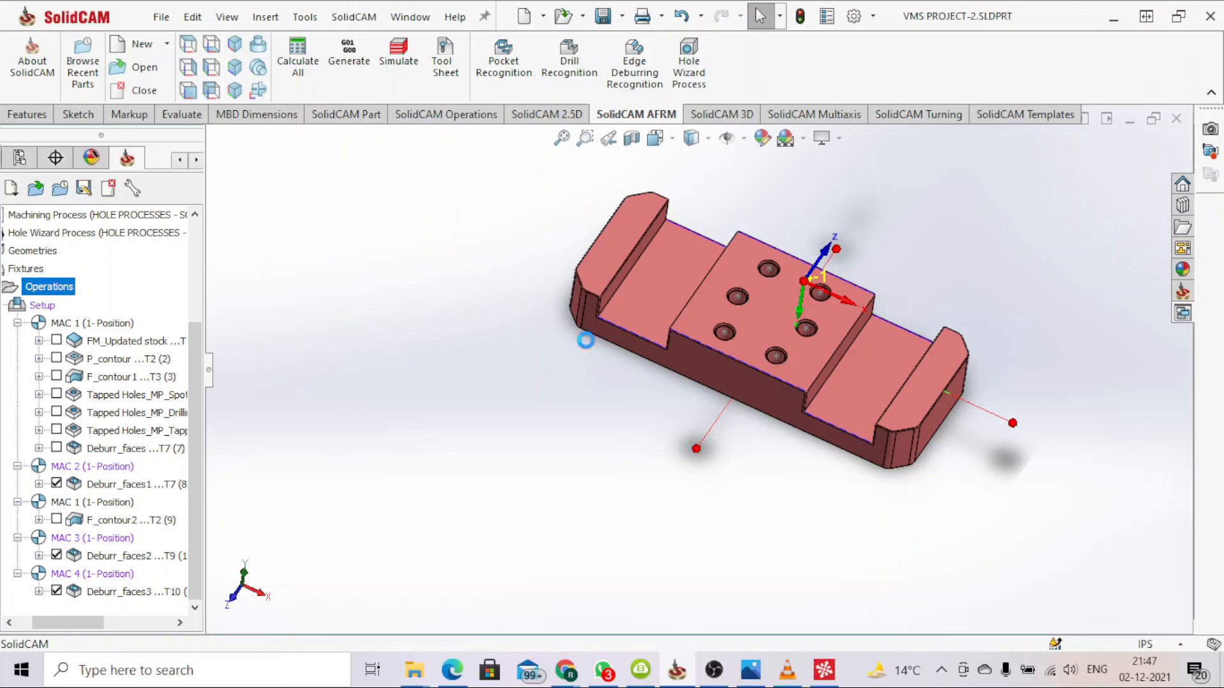
Try to run the Machine Simulation for all operations of the milling part.
scroll(762, 255, down, 2)
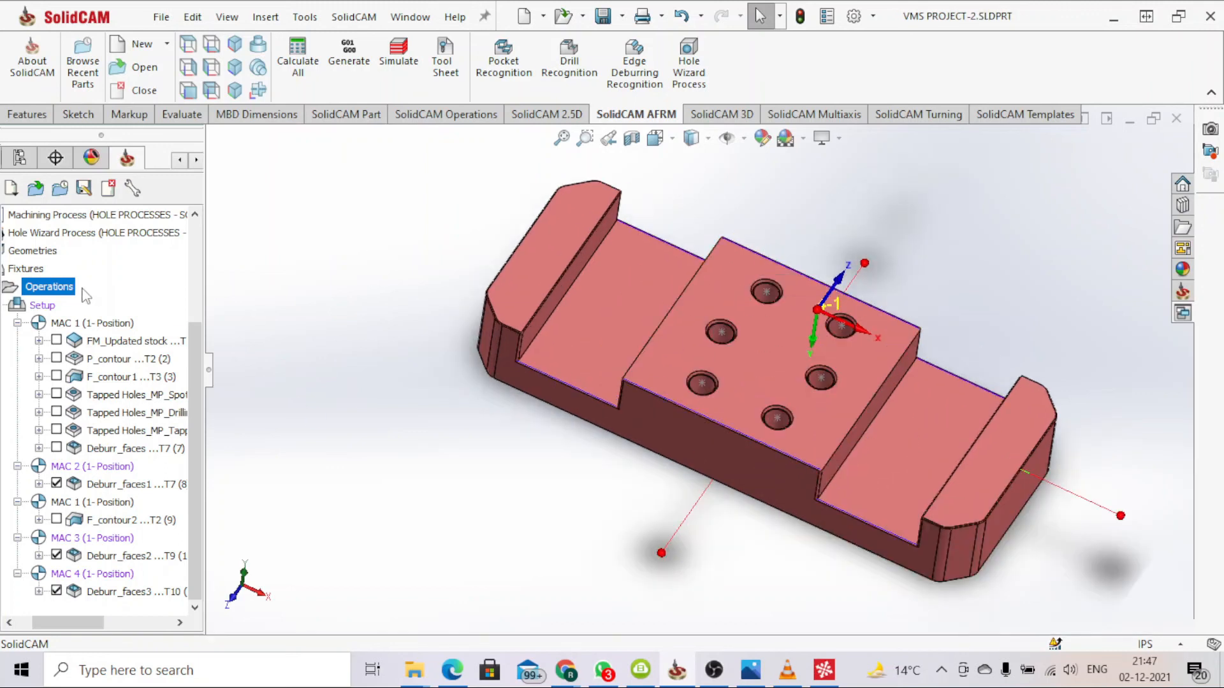
right_click(54, 290)
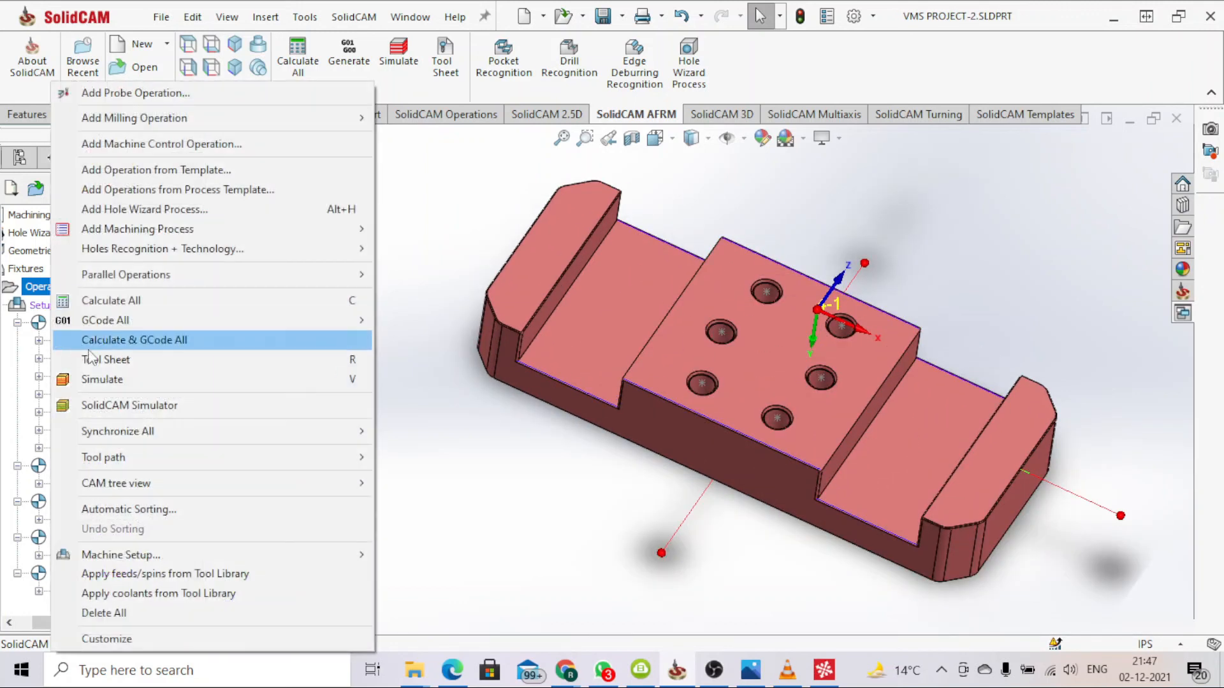
click(105, 380)
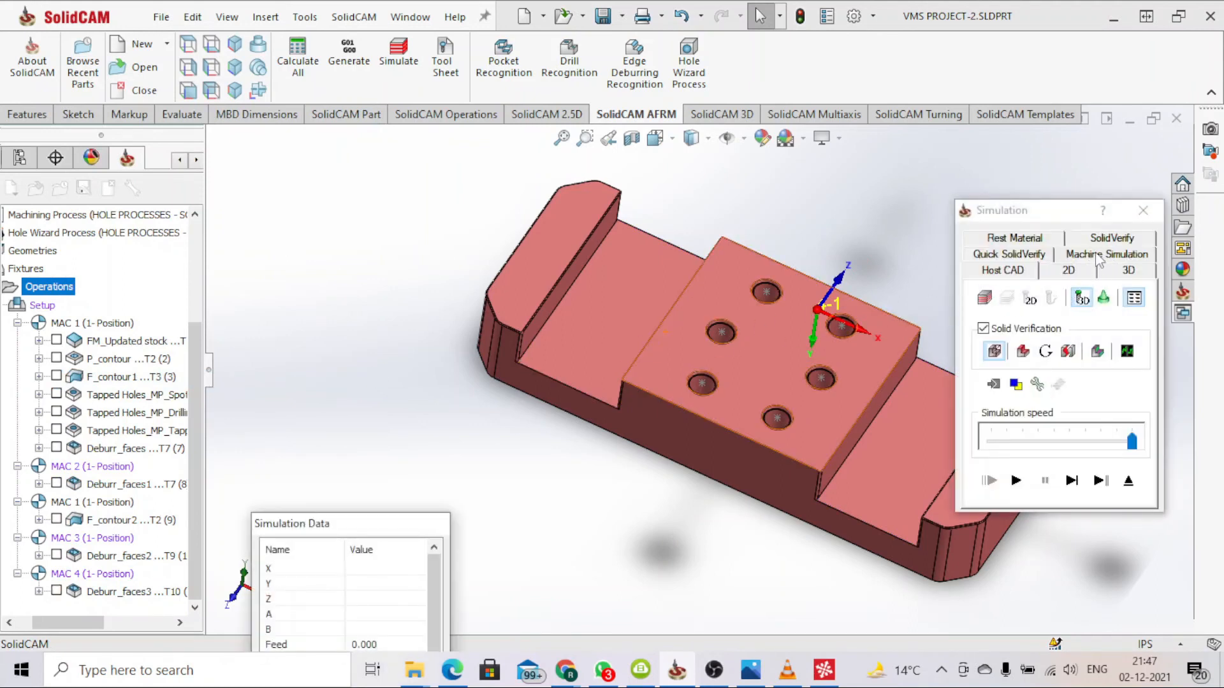
click(1098, 255)
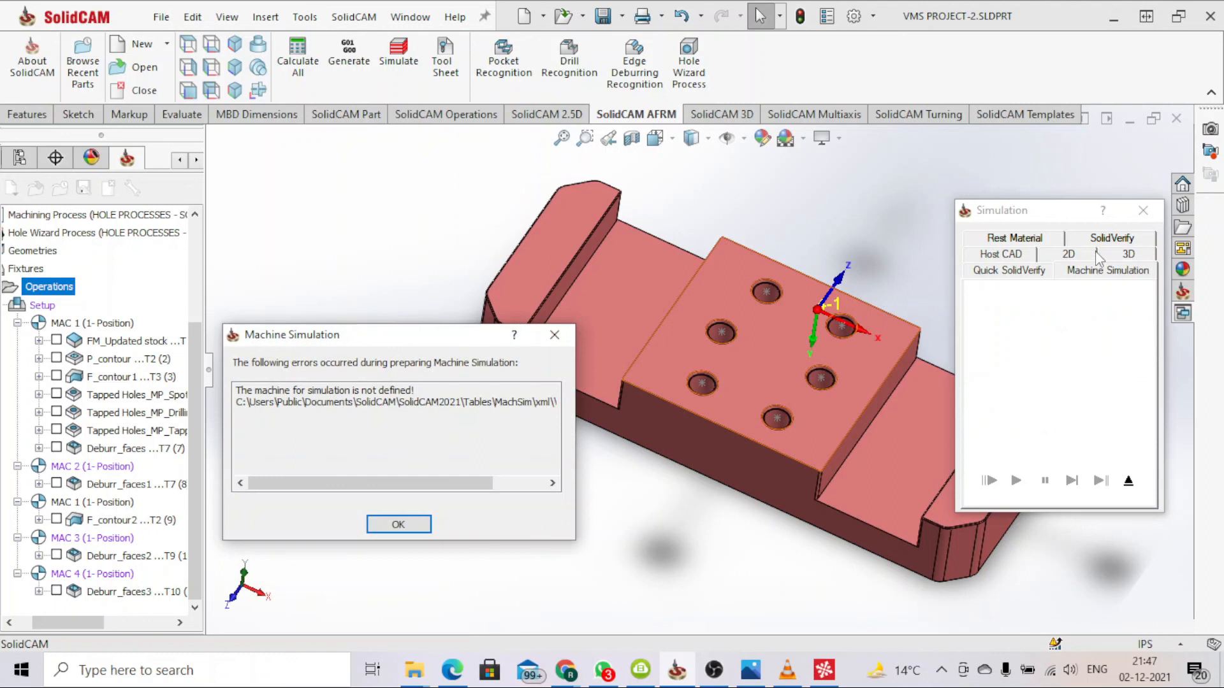
click(413, 533)
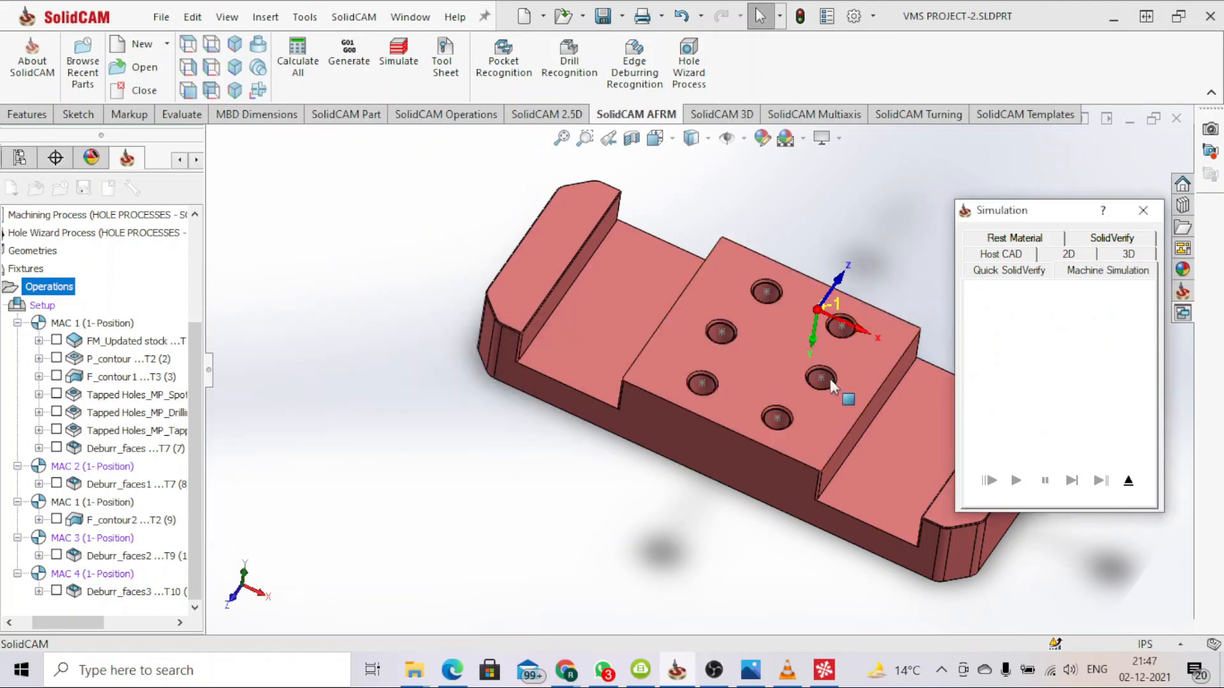
click(1143, 211)
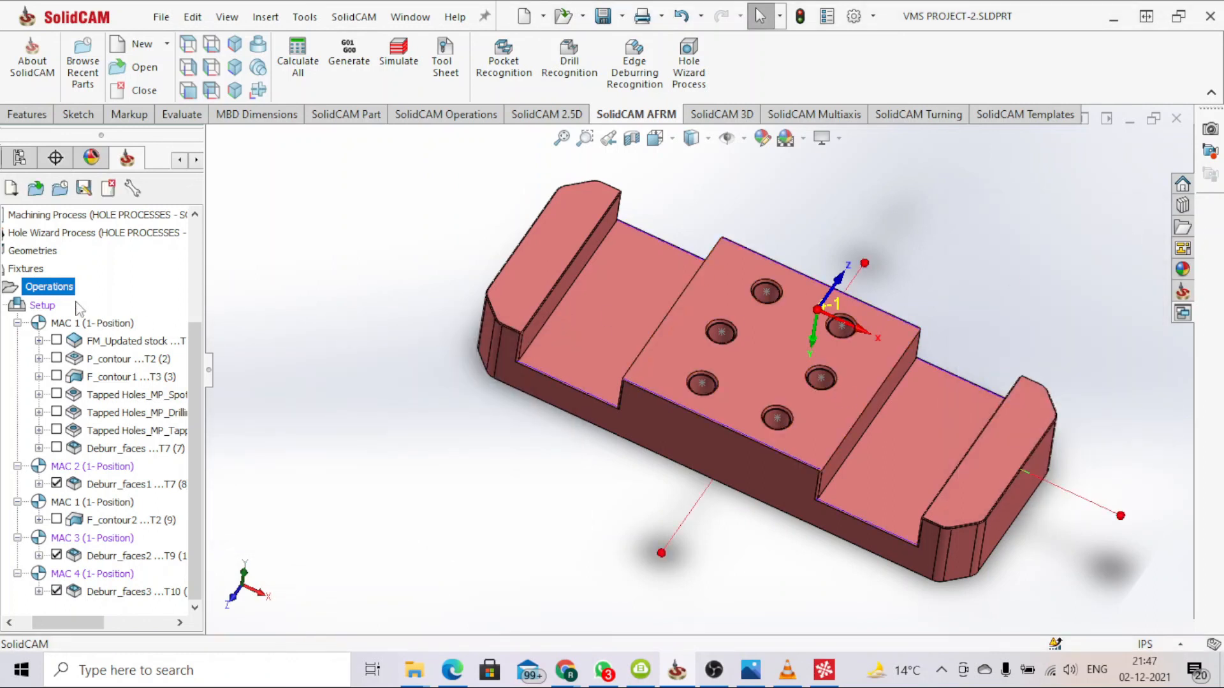
right_click(56, 294)
click(101, 376)
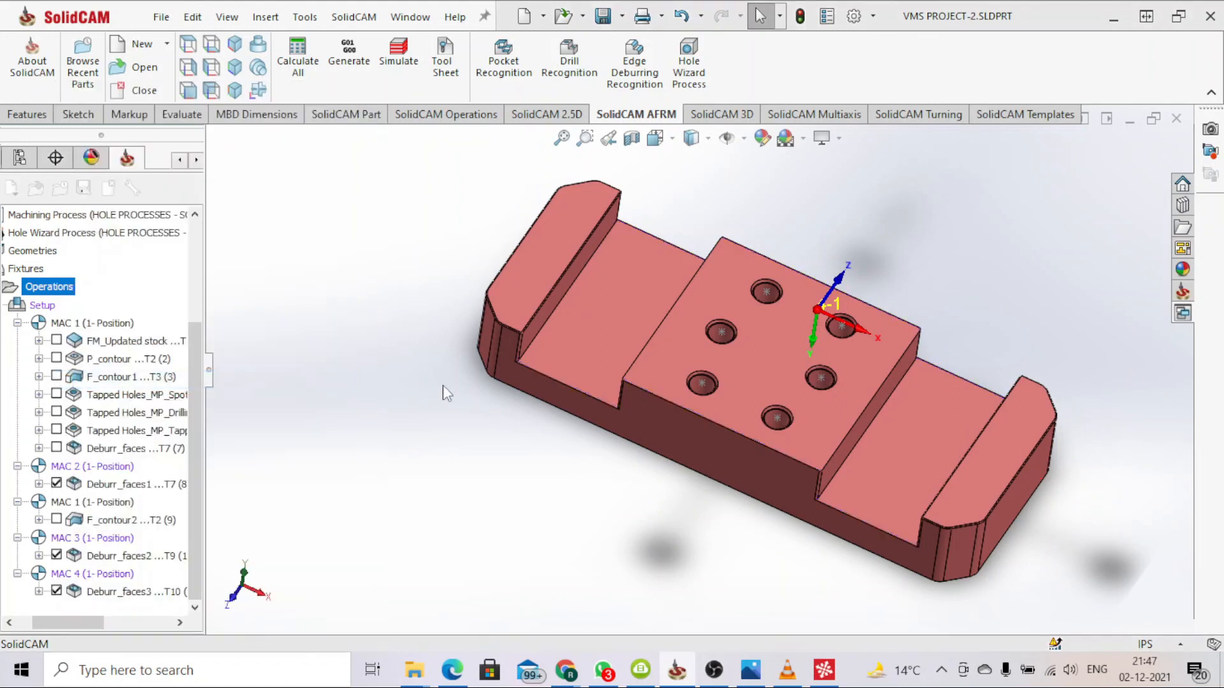
click(1142, 212)
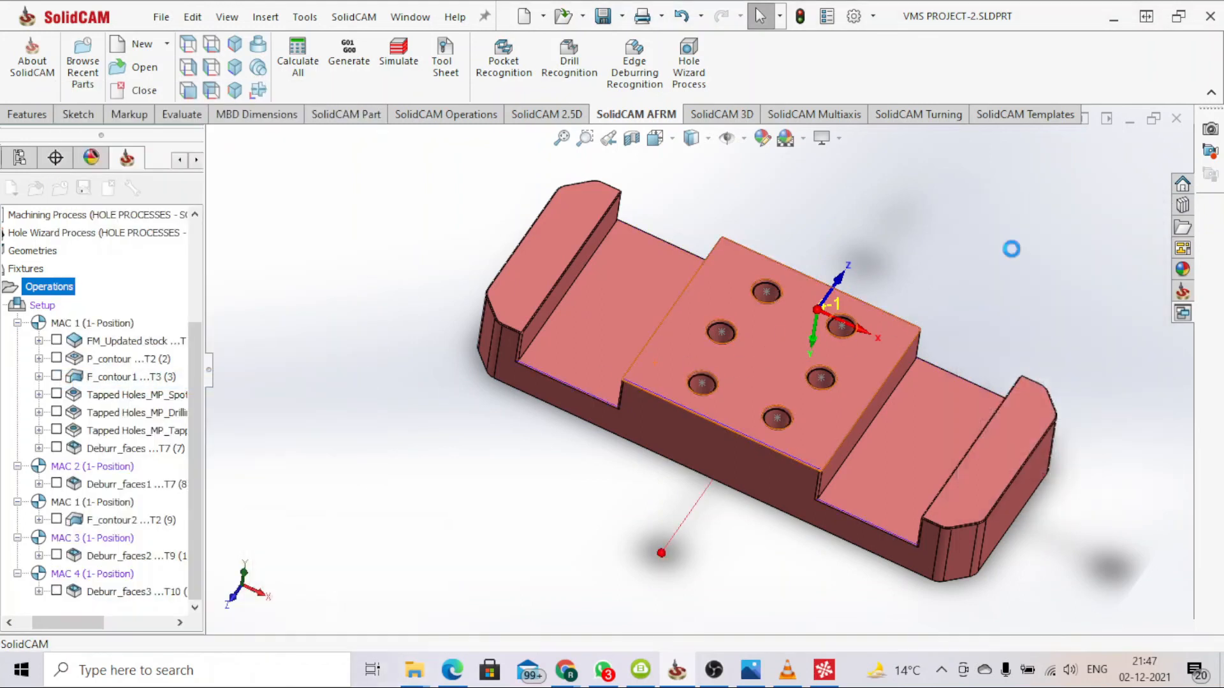
Play all operations through Deburr_faces3 in the maximized SolidCAM Simulator with the part viewed from above, and close the simulator.
right_click(52, 288)
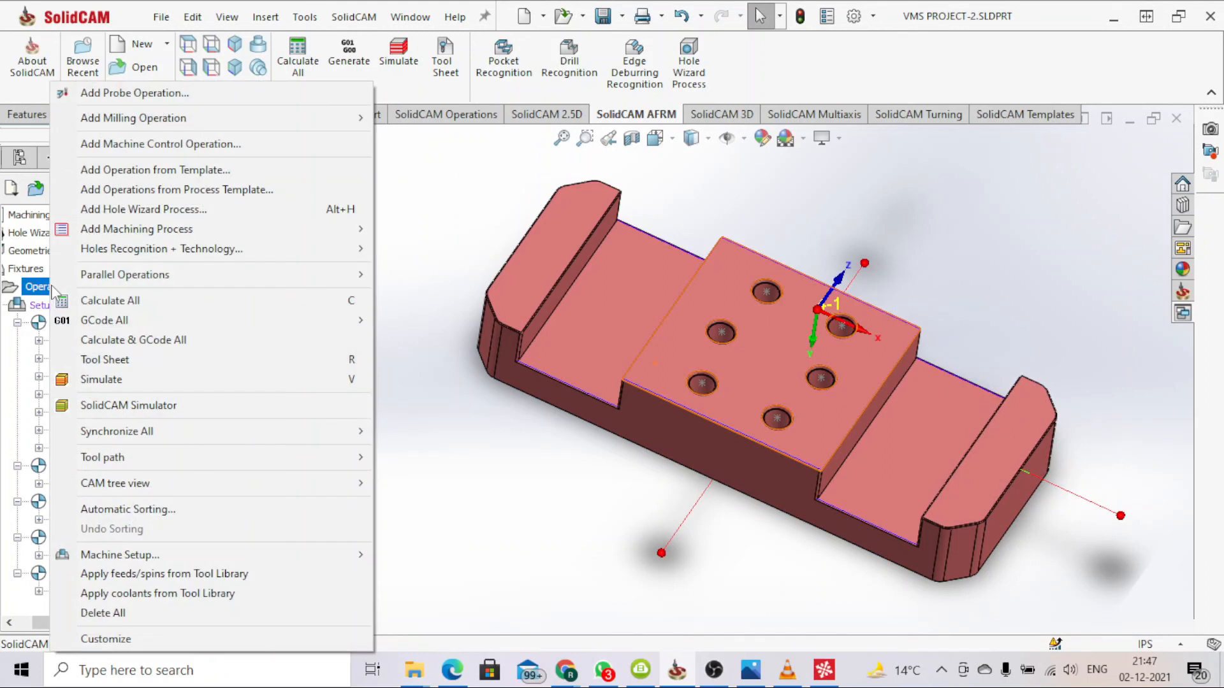
click(141, 406)
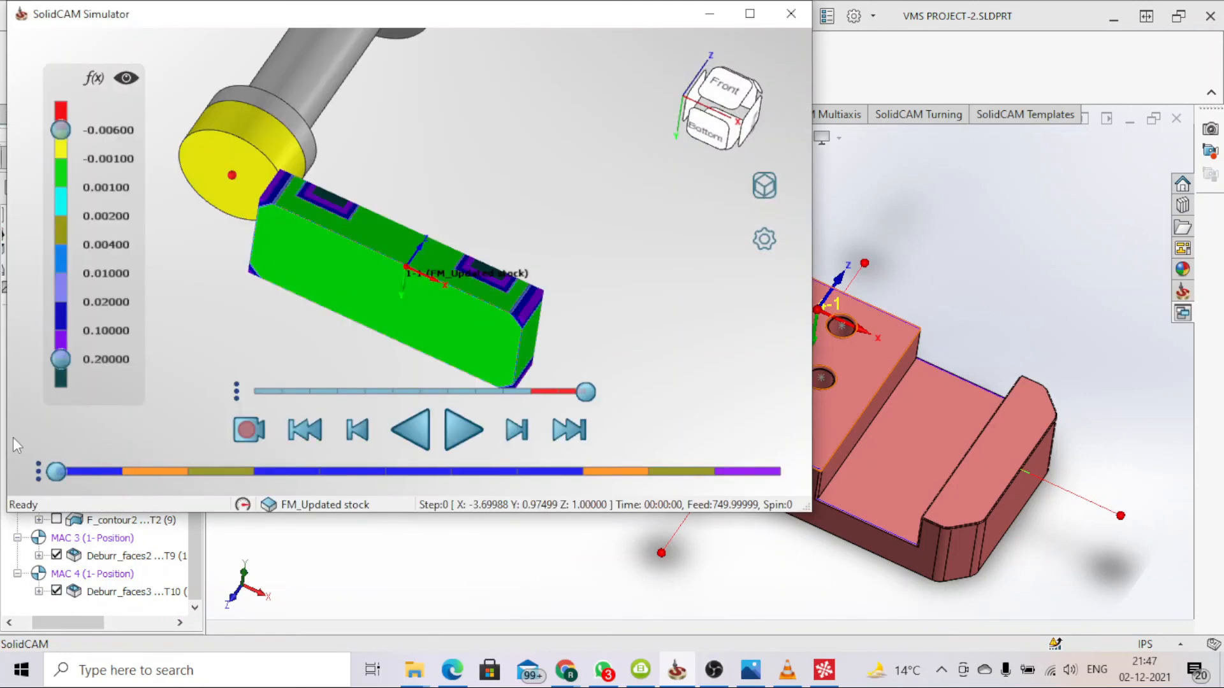
scroll(477, 264, down, 5)
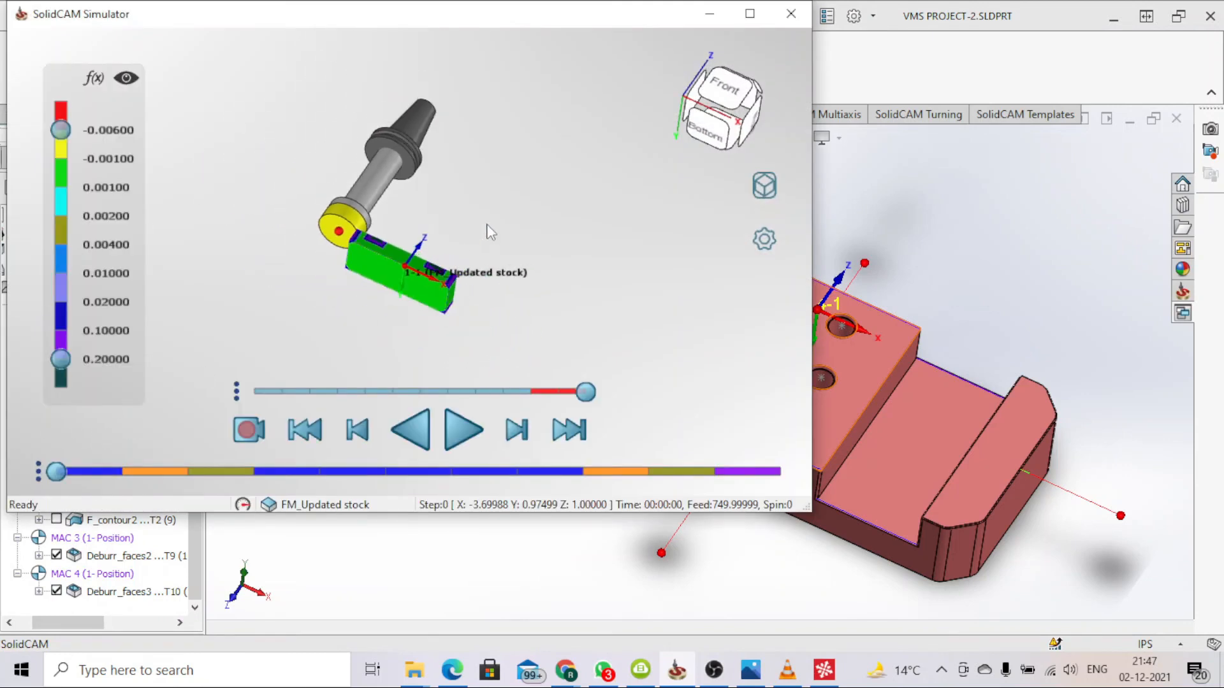
click(464, 430)
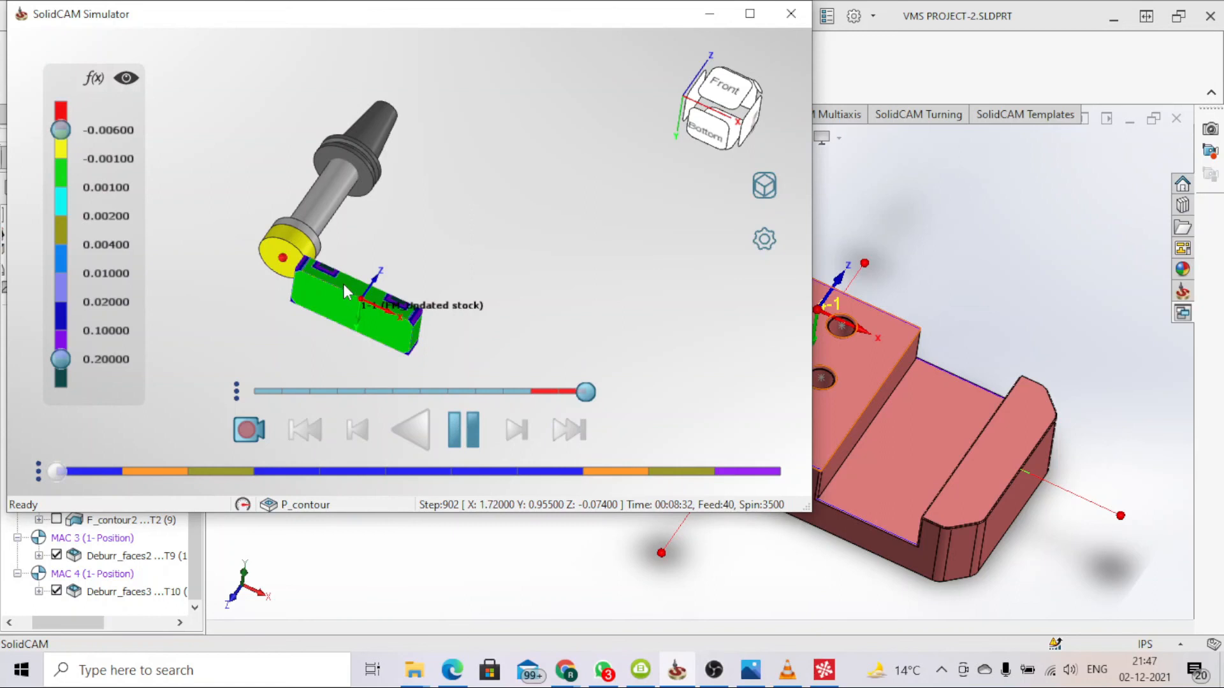
middle_drag(341, 301, 305, 330)
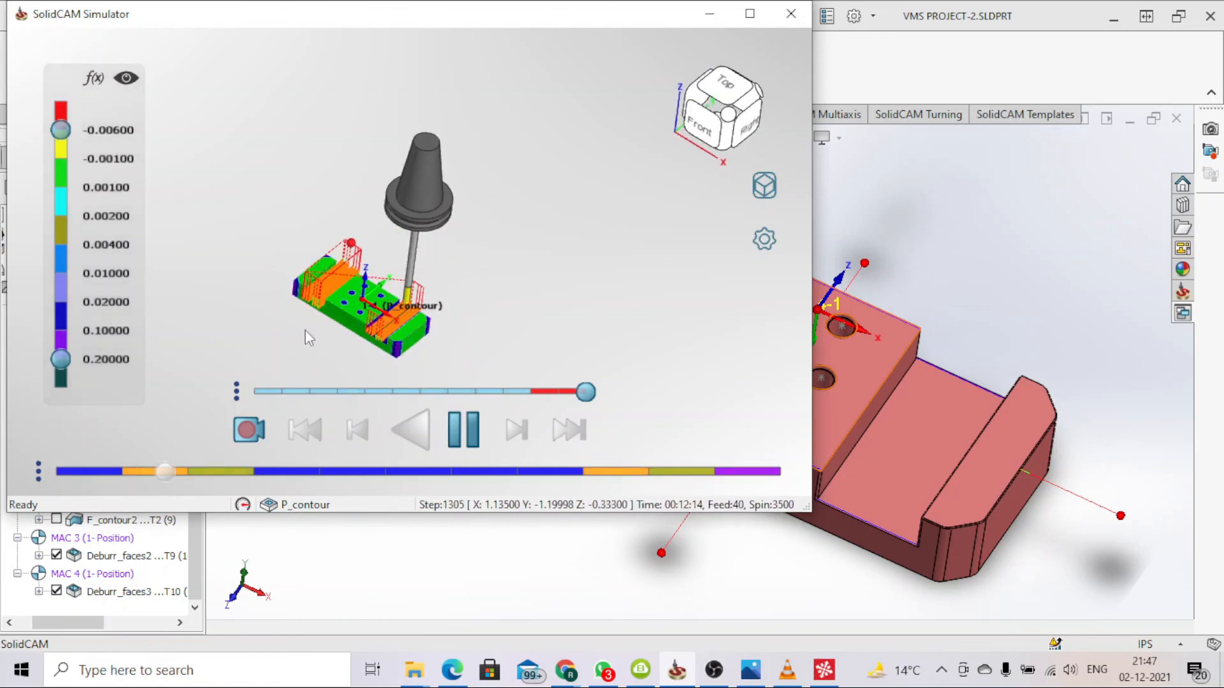
click(752, 17)
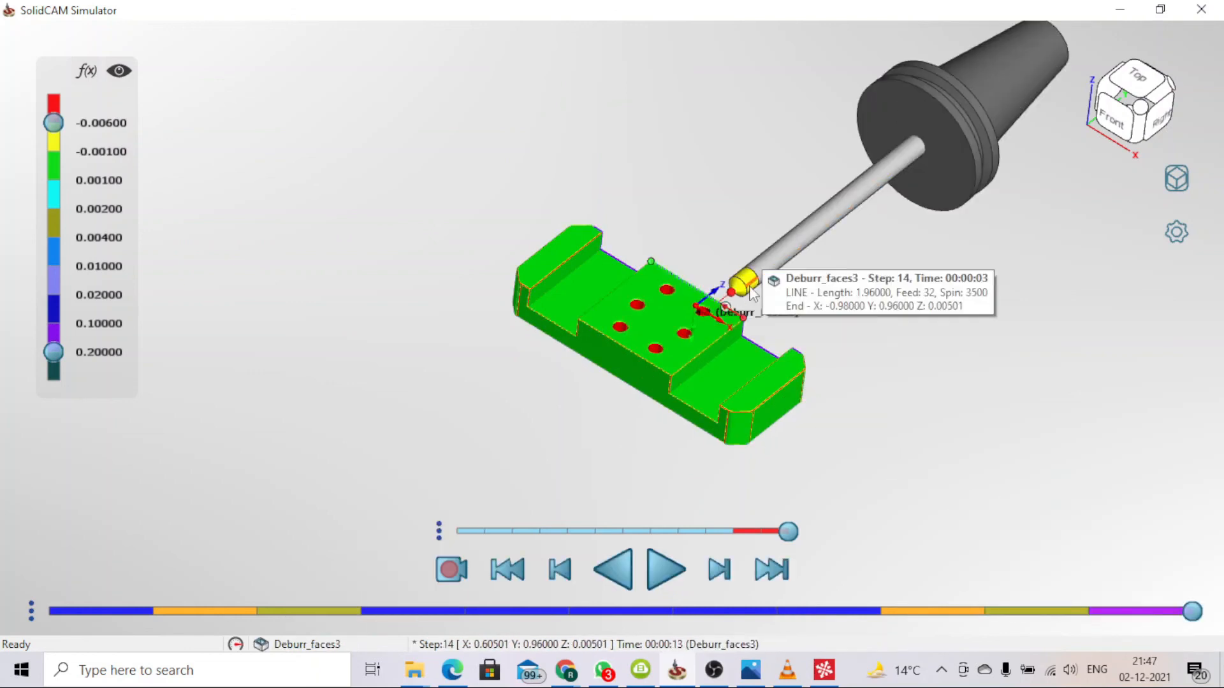
click(1200, 9)
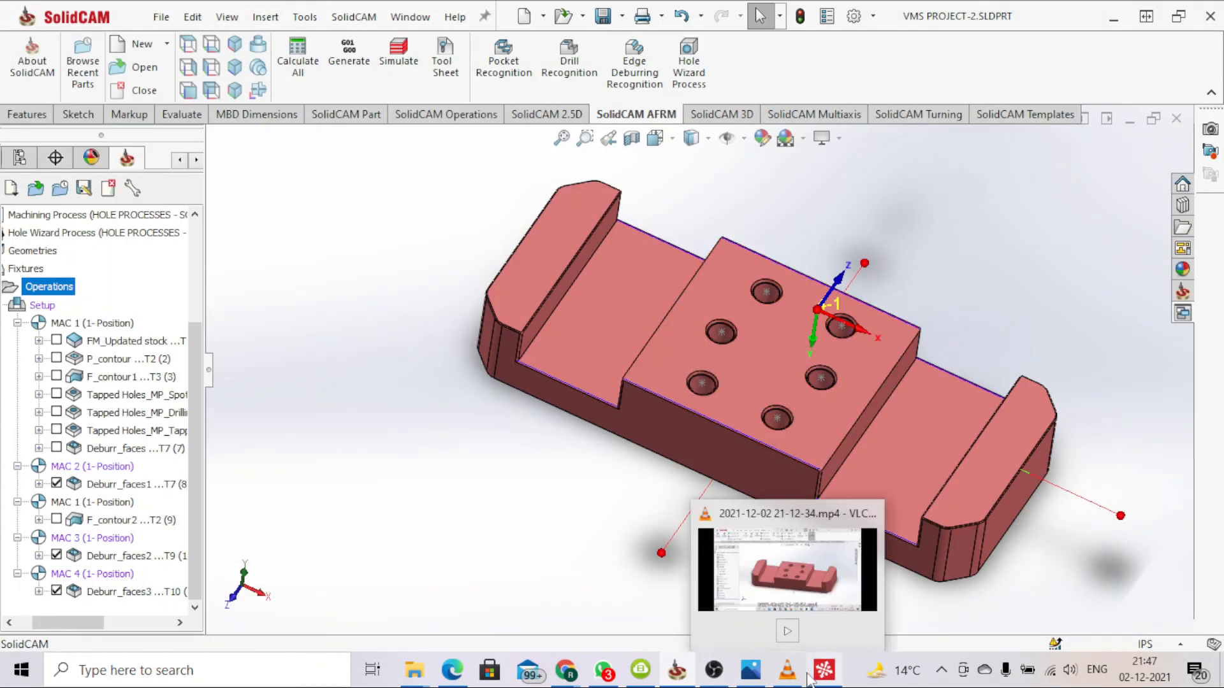
Switch back to CIMCO Edit and read further through the blocks of the VMSPROJECT-2_MILLING.NC program.
mouse_move(814, 677)
click(811, 574)
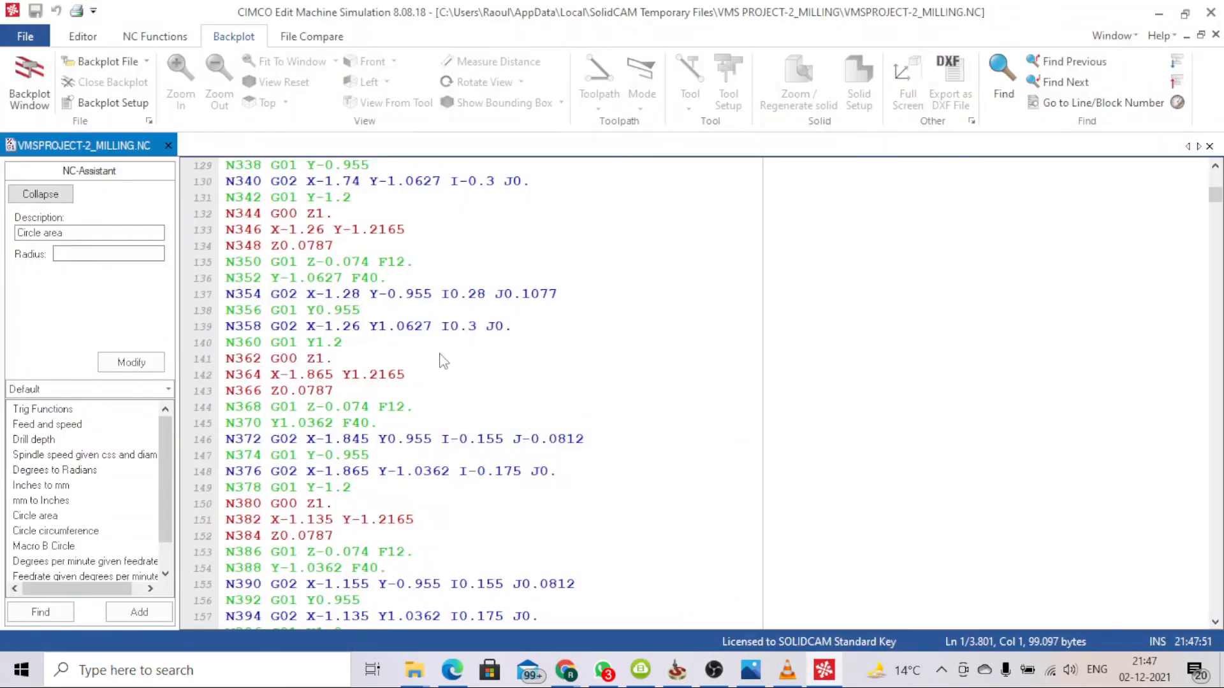
scroll(440, 355, down, 7)
scroll(435, 347, down, 4)
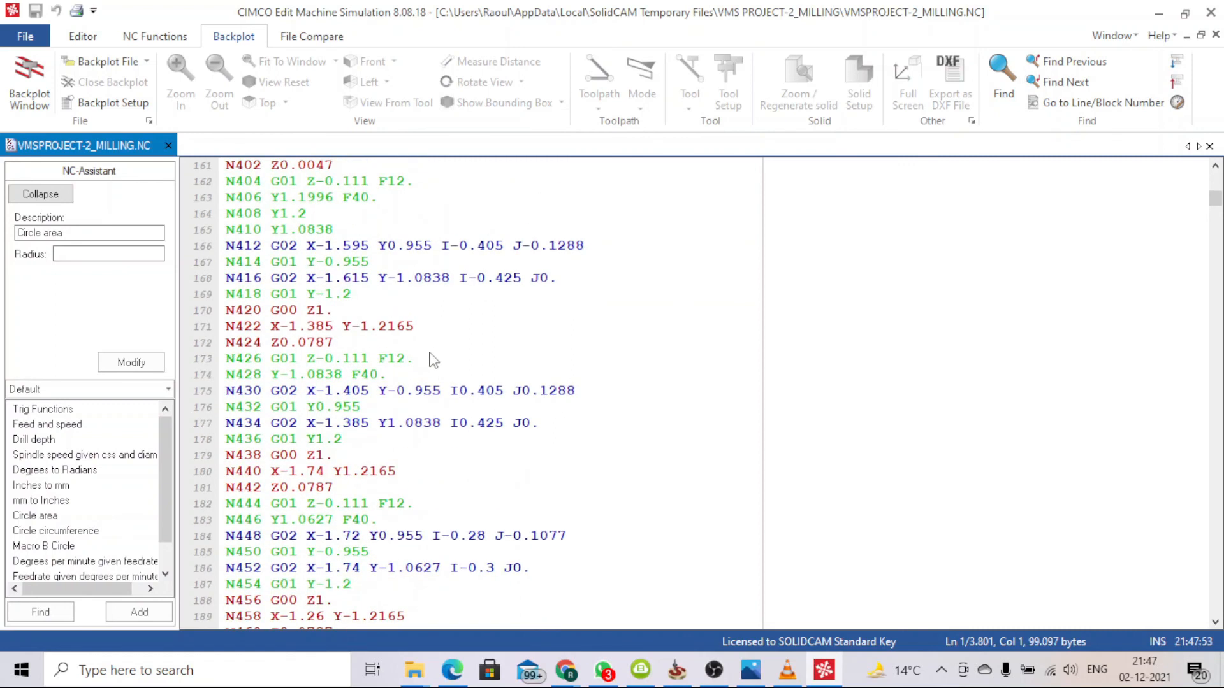
mouse_move(434, 361)
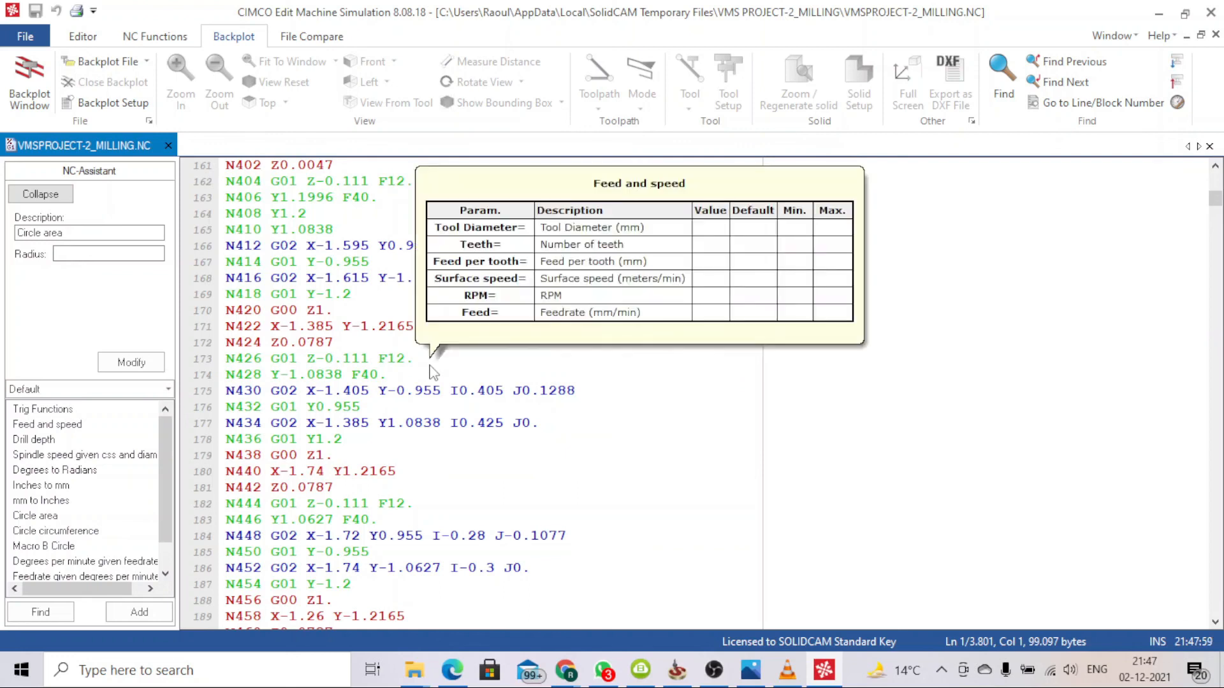
scroll(434, 372, down, 7)
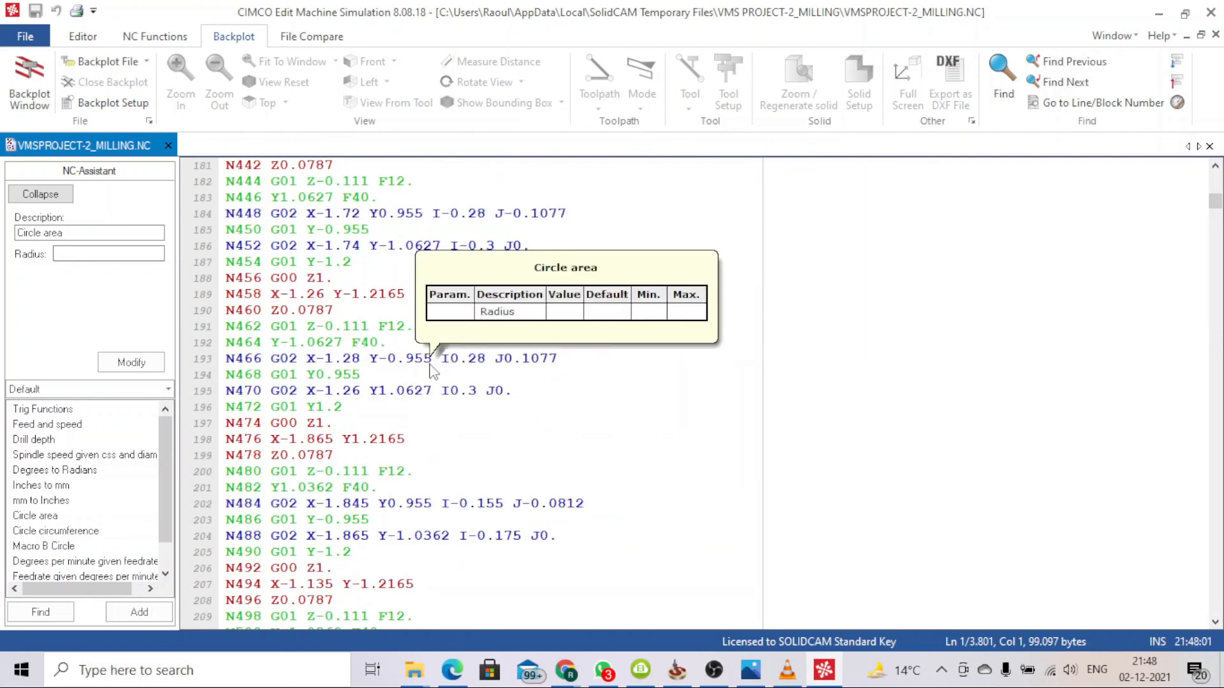